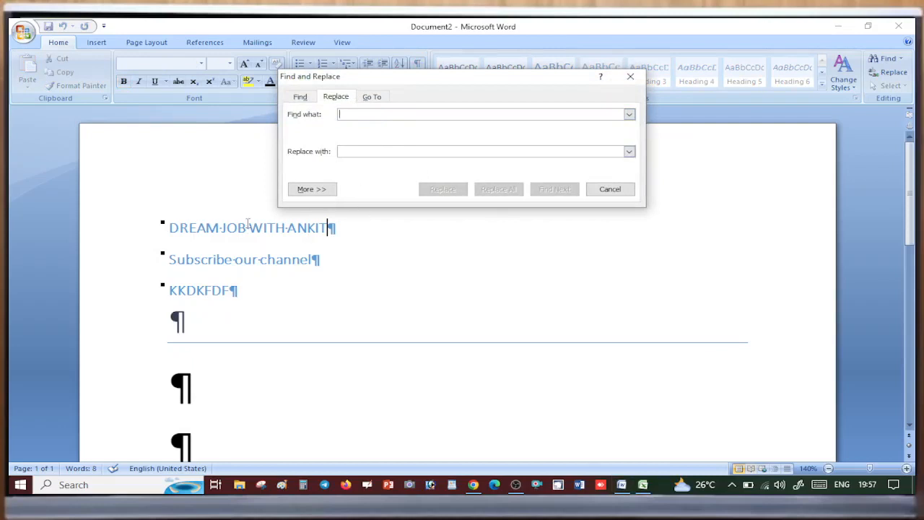
Step: Replace all occurrences of "DREAM" in the document with the first name that ends the first line
{"action": "left_click", "coordinate": [219, 227]}
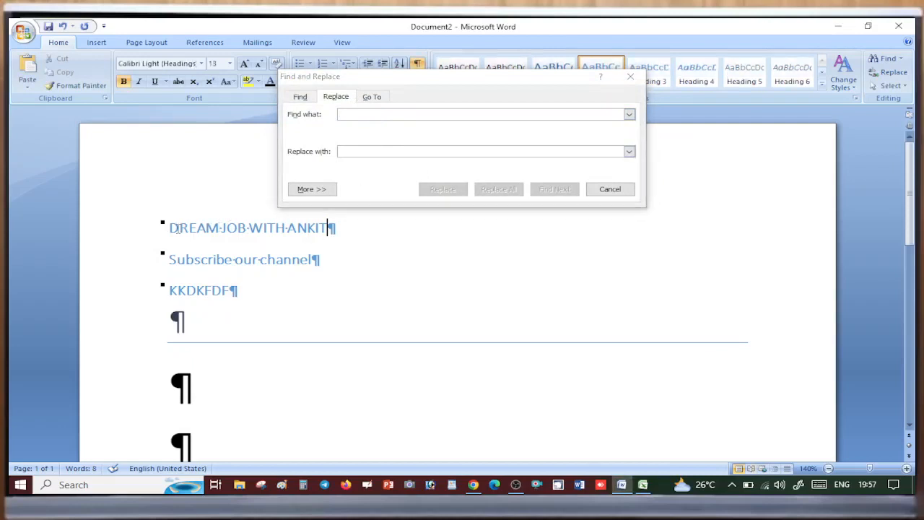
{"action": "left_click", "coordinate": [412, 113]}
{"action": "type", "text": "DREAM"}
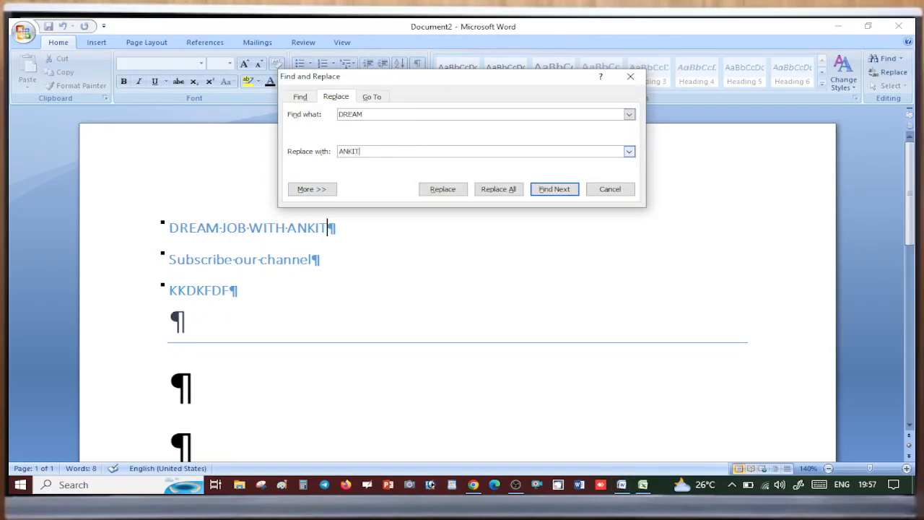
{"action": "left_click", "coordinate": [218, 226]}
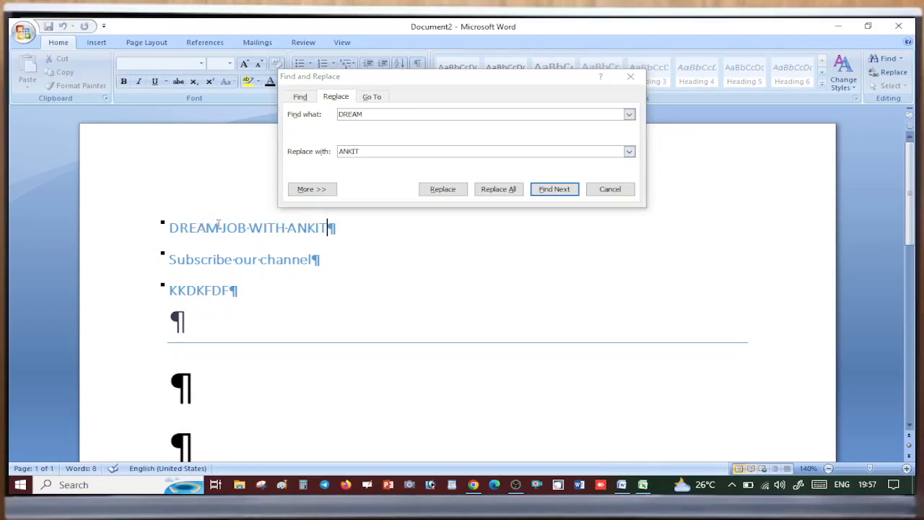
{"action": "left_click", "coordinate": [498, 189]}
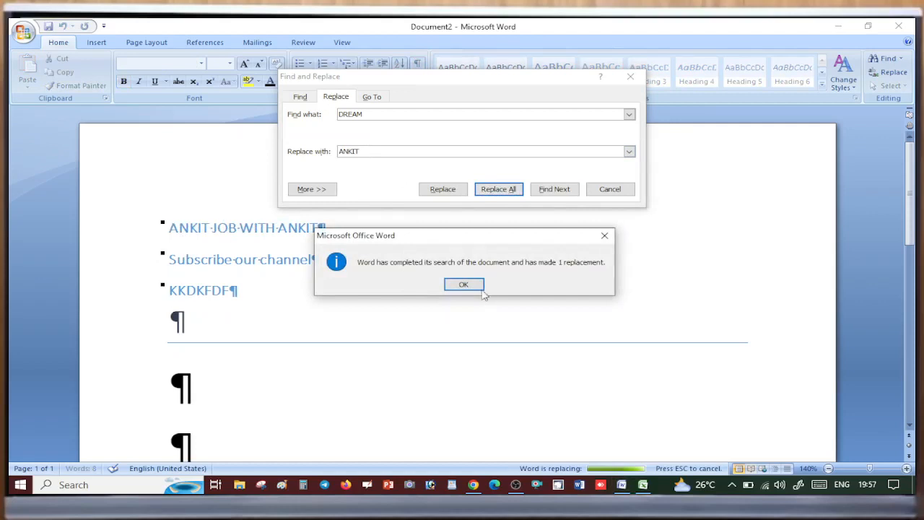
{"action": "left_click", "coordinate": [472, 286]}
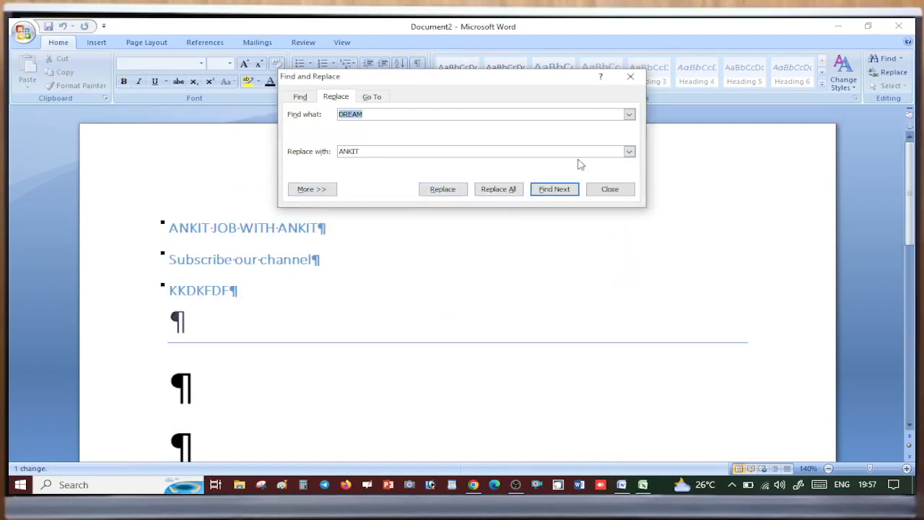
{"action": "left_click", "coordinate": [614, 192]}
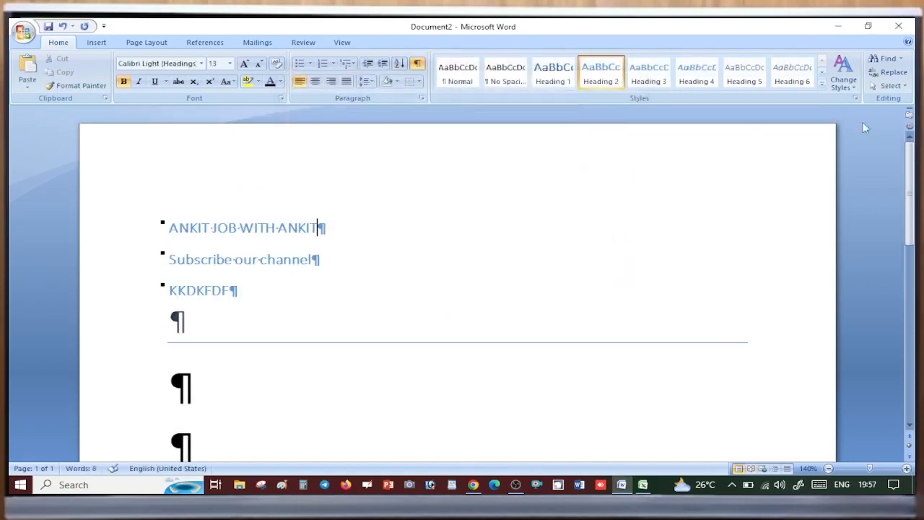
Step: Select the entire content of the document and clear the selection again
{"action": "left_click", "coordinate": [889, 86]}
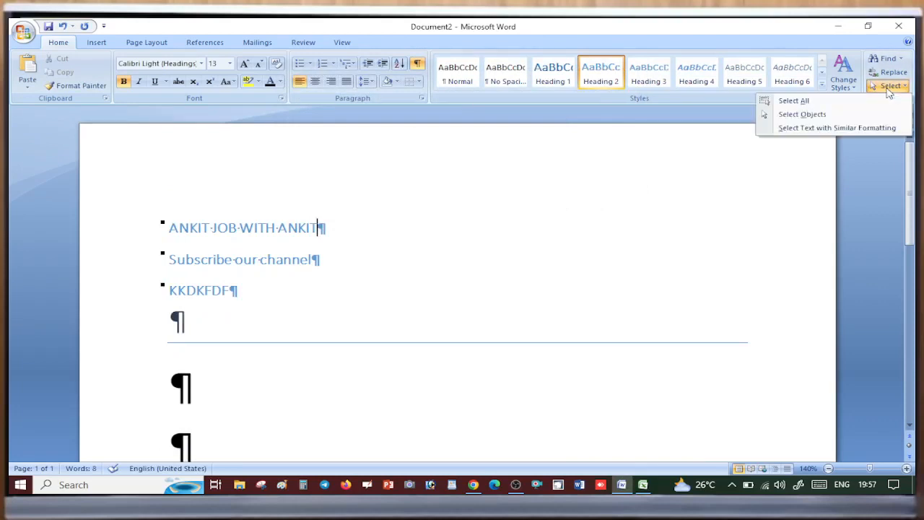
{"action": "left_click", "coordinate": [532, 241]}
{"action": "scroll", "coordinate": [311, 275], "scroll_direction": "down", "scroll_amount": 3}
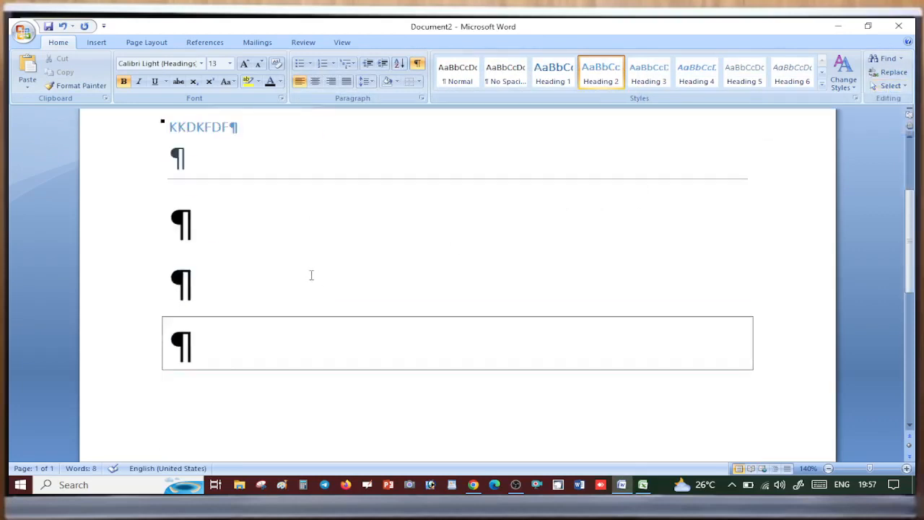
{"action": "scroll", "coordinate": [311, 275], "scroll_direction": "up", "scroll_amount": 3}
{"action": "key", "text": "ctrl+a"}
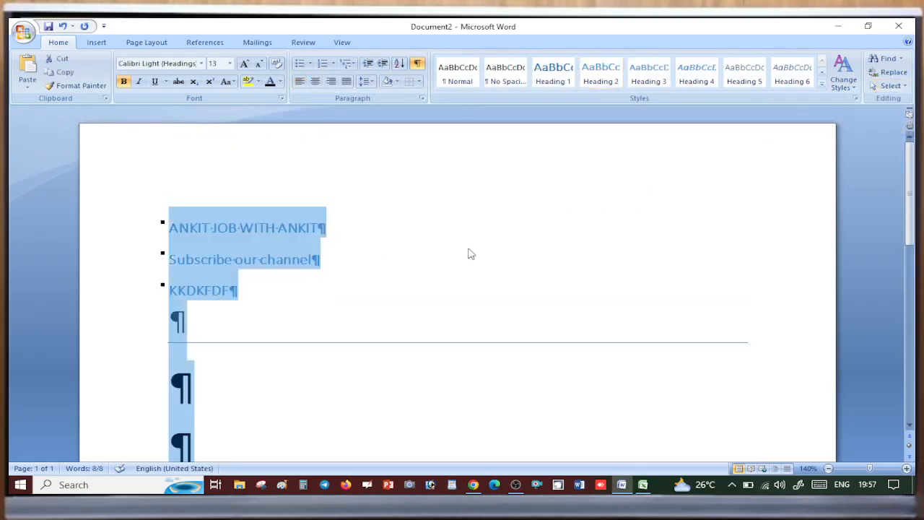
{"action": "left_click", "coordinate": [424, 265]}
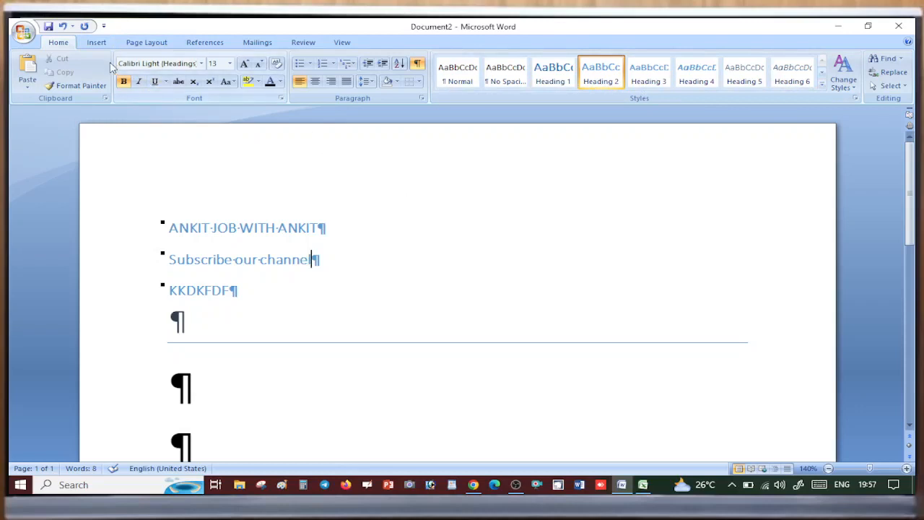
Step: Delete the entire content of the document, including the bulleted lines and empty paragraphs
{"action": "left_click", "coordinate": [98, 44]}
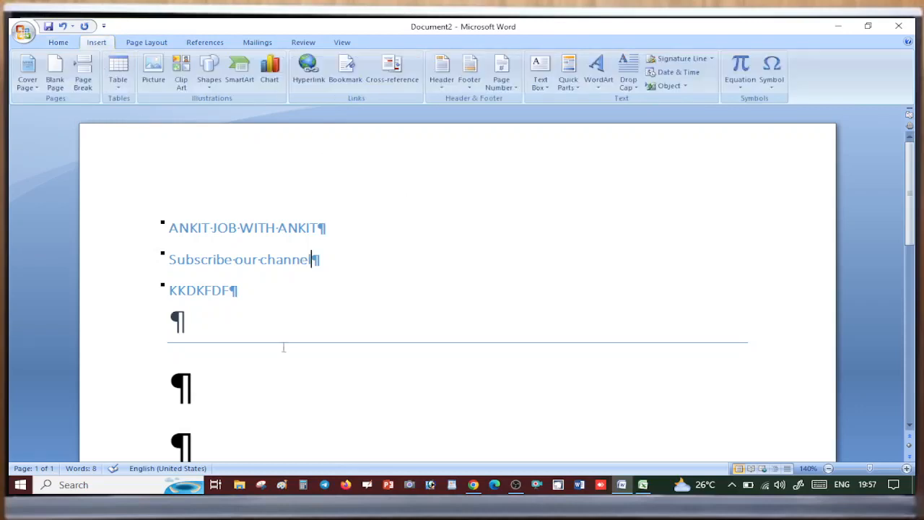
{"action": "scroll", "coordinate": [252, 333], "scroll_direction": "down", "scroll_amount": 3}
{"action": "left_click", "coordinate": [228, 354]}
{"action": "scroll", "coordinate": [227, 349], "scroll_direction": "up", "scroll_amount": 3}
{"action": "left_click", "coordinate": [152, 217]}
{"action": "left_click", "coordinate": [165, 238]}
{"action": "key", "text": "ctrl+a"}
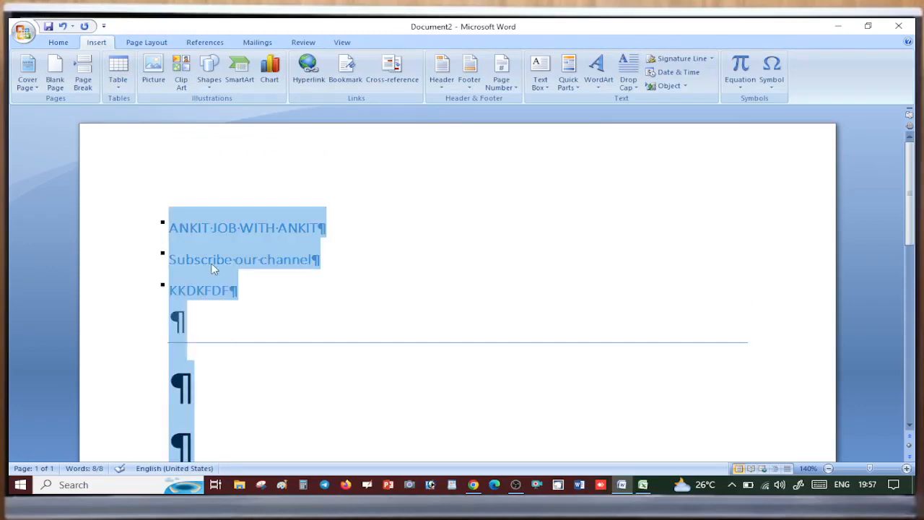
{"action": "key", "text": "Delete"}
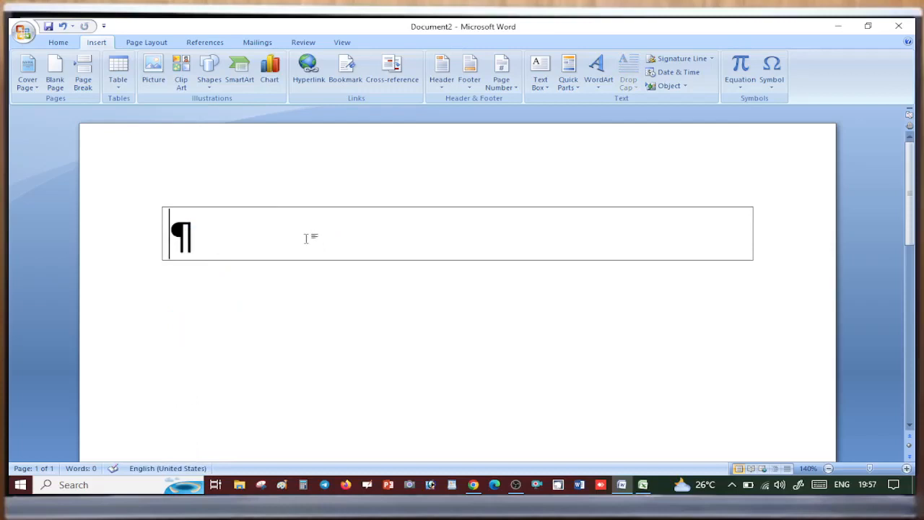
Step: Hide the formatting marks and remove the box border and justified alignment from the empty paragraph
{"action": "left_click", "coordinate": [70, 44]}
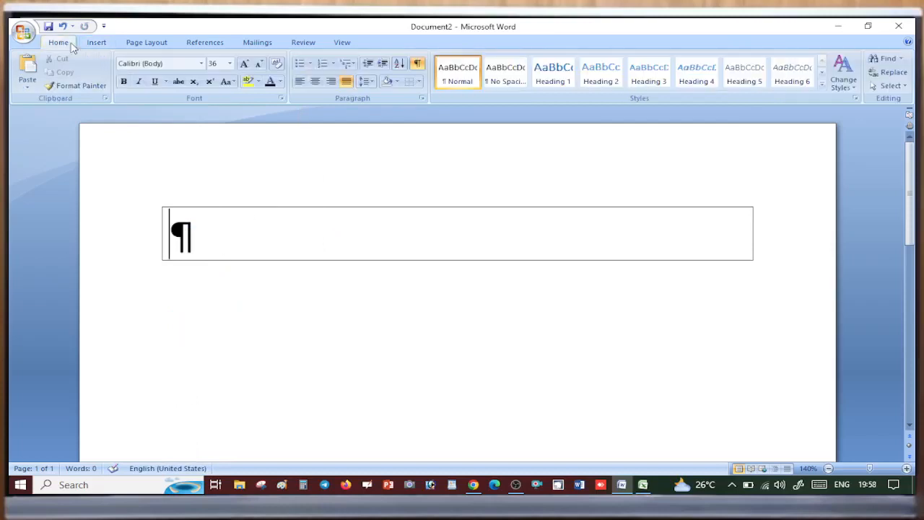
{"action": "left_click", "coordinate": [417, 63]}
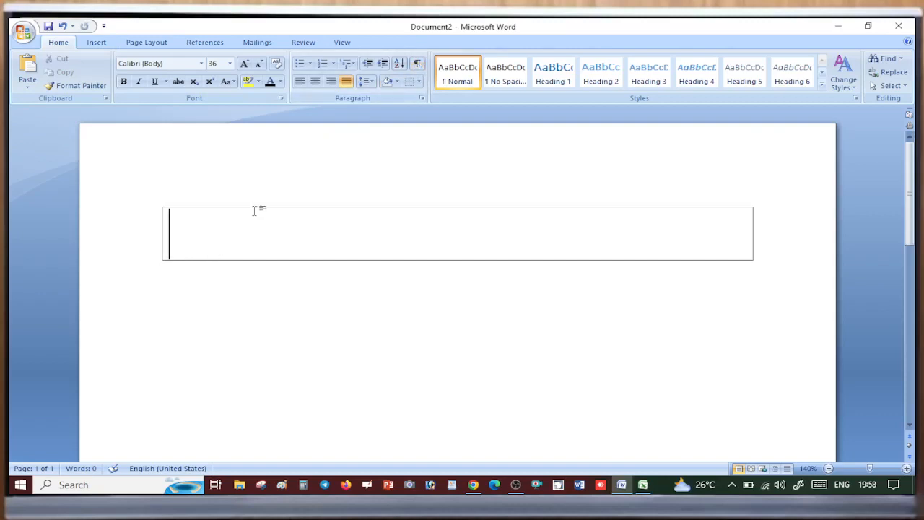
{"action": "key", "text": "ctrl+z"}
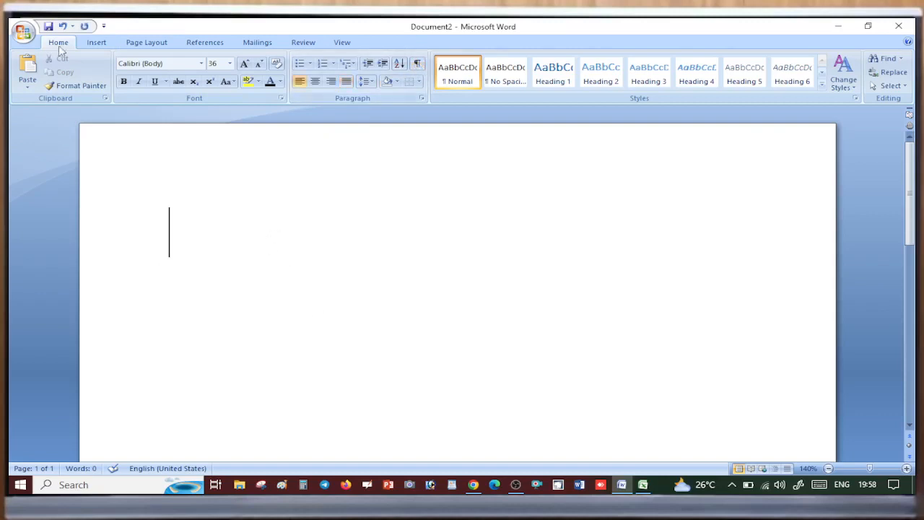
Step: Insert two page breaks to extend the empty document to three pages
{"action": "left_click", "coordinate": [96, 43]}
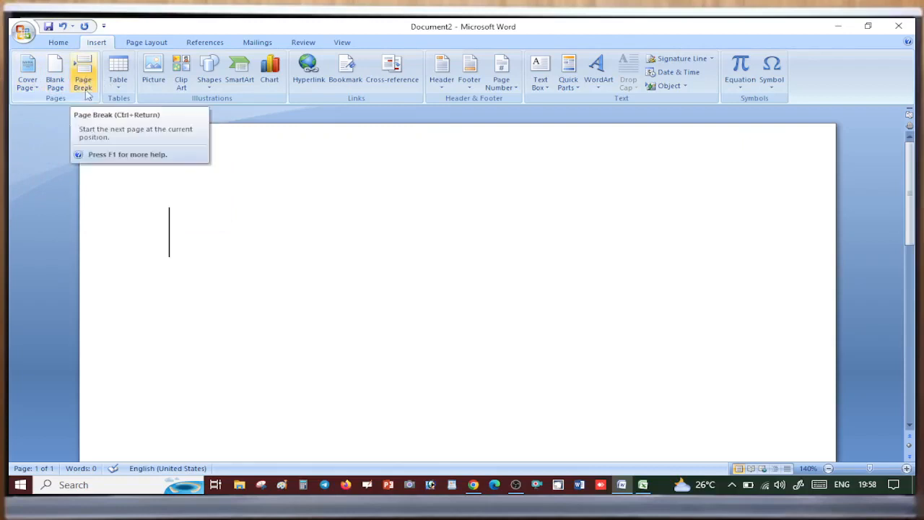
{"action": "scroll", "coordinate": [268, 262], "scroll_direction": "down", "scroll_amount": 1}
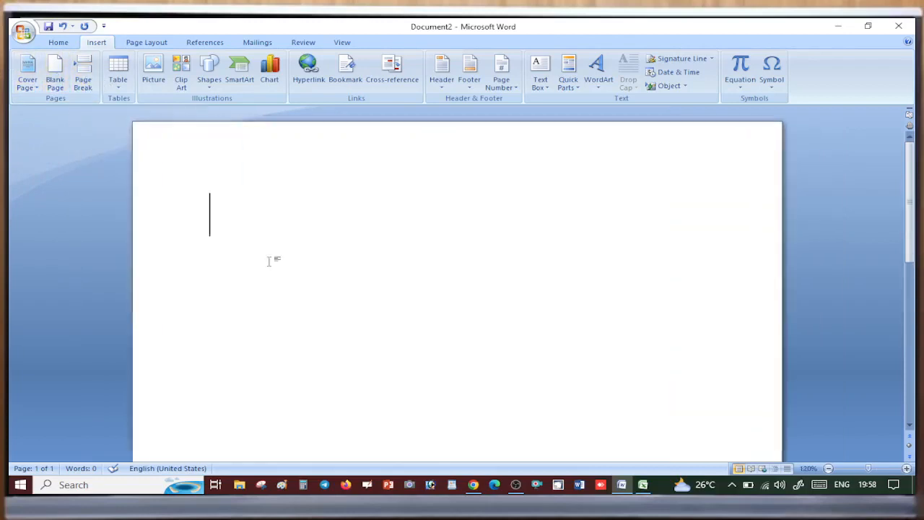
{"action": "scroll", "coordinate": [268, 261], "scroll_direction": "up", "scroll_amount": 1}
{"action": "scroll", "coordinate": [462, 361], "scroll_direction": "down", "scroll_amount": 10}
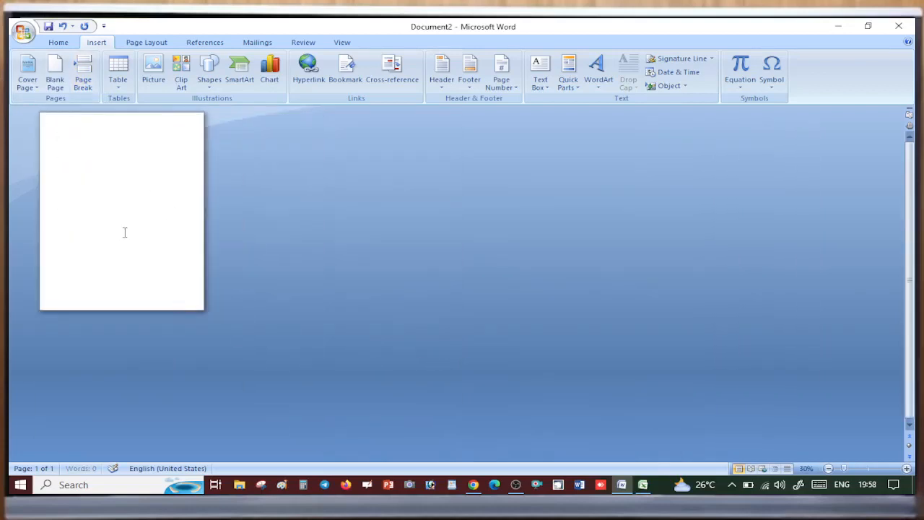
{"action": "key", "text": "ctrl+Return"}
{"action": "scroll", "coordinate": [134, 243], "scroll_direction": "up", "scroll_amount": 3}
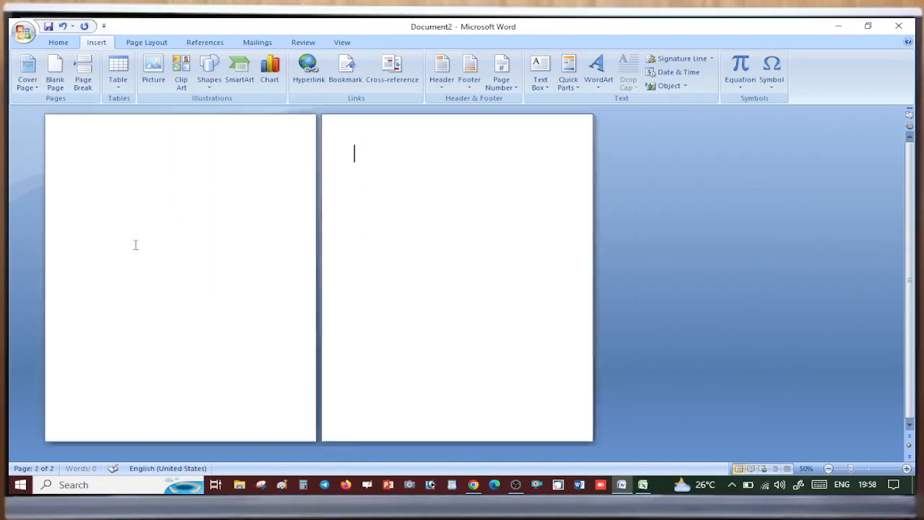
{"action": "left_click", "coordinate": [83, 73]}
{"action": "scroll", "coordinate": [396, 371], "scroll_direction": "down", "scroll_amount": 3}
{"action": "scroll", "coordinate": [426, 378], "scroll_direction": "down", "scroll_amount": 7}
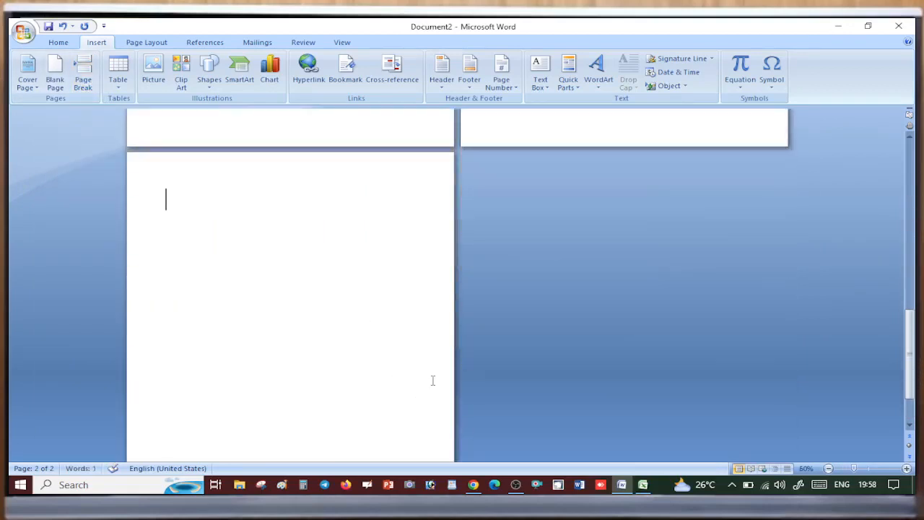
{"action": "scroll", "coordinate": [431, 380], "scroll_direction": "up", "scroll_amount": 12}
{"action": "scroll", "coordinate": [429, 380], "scroll_direction": "down", "scroll_amount": 5}
{"action": "scroll", "coordinate": [217, 287], "scroll_direction": "up", "scroll_amount": 3}
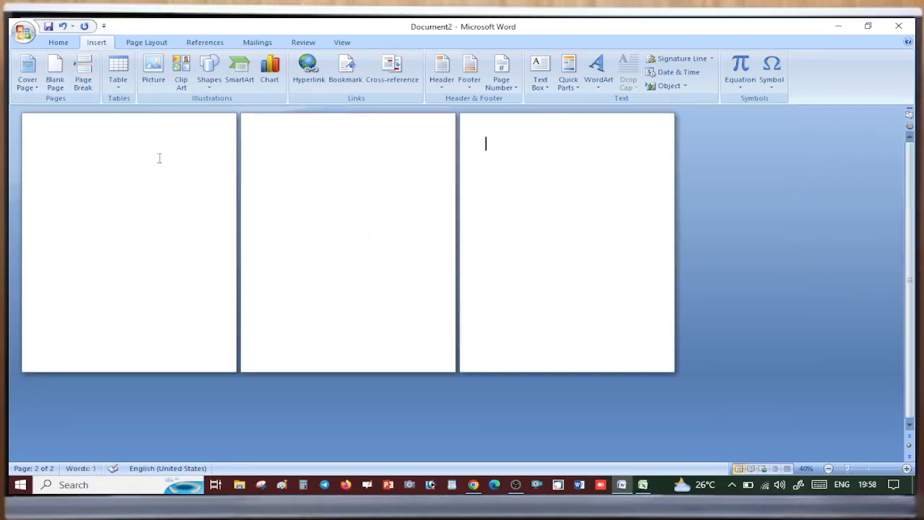
Step: Insert a table with 6 columns and 3 rows on the first page
{"action": "left_click", "coordinate": [118, 72]}
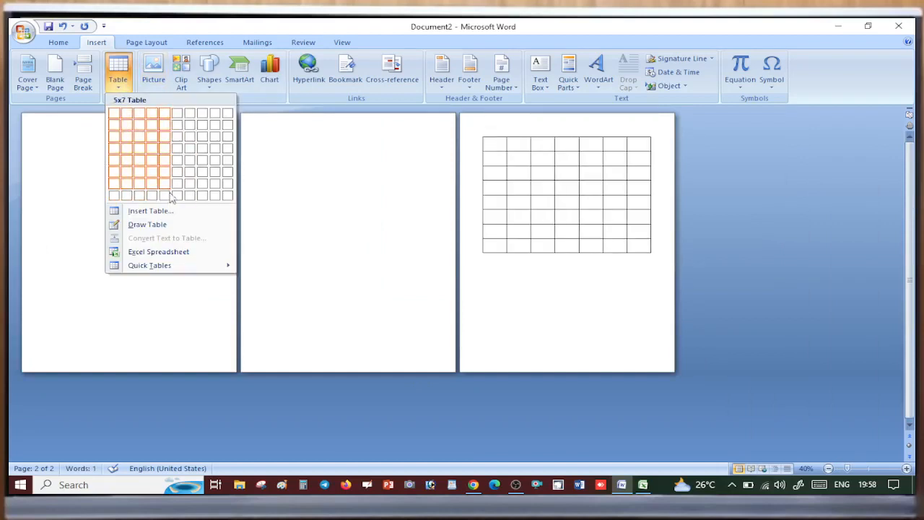
{"action": "left_click", "coordinate": [80, 149]}
{"action": "left_click", "coordinate": [118, 70]}
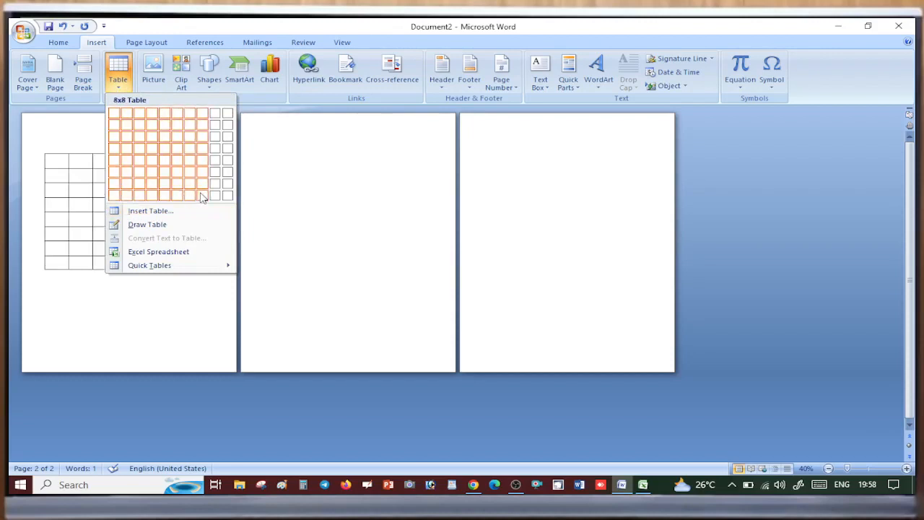
{"action": "left_click", "coordinate": [154, 210]}
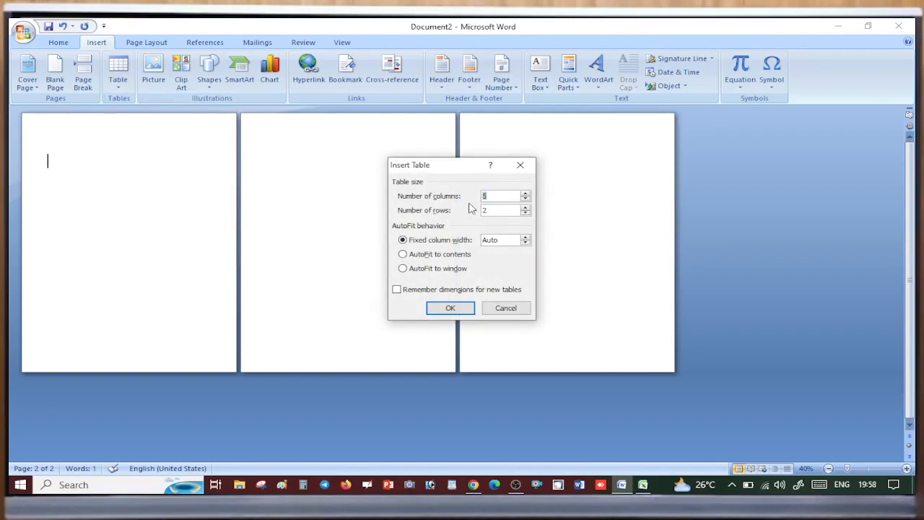
{"action": "key", "text": "BackSpace"}
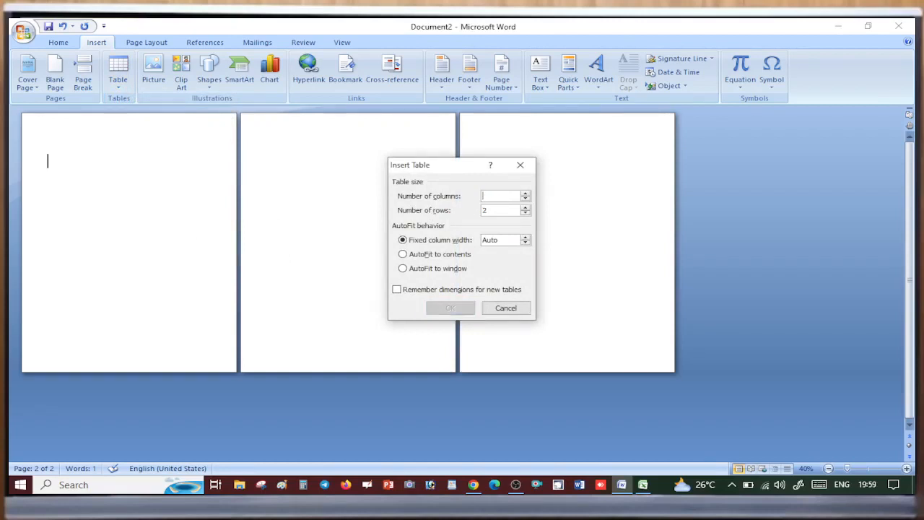
{"action": "type", "text": "6"}
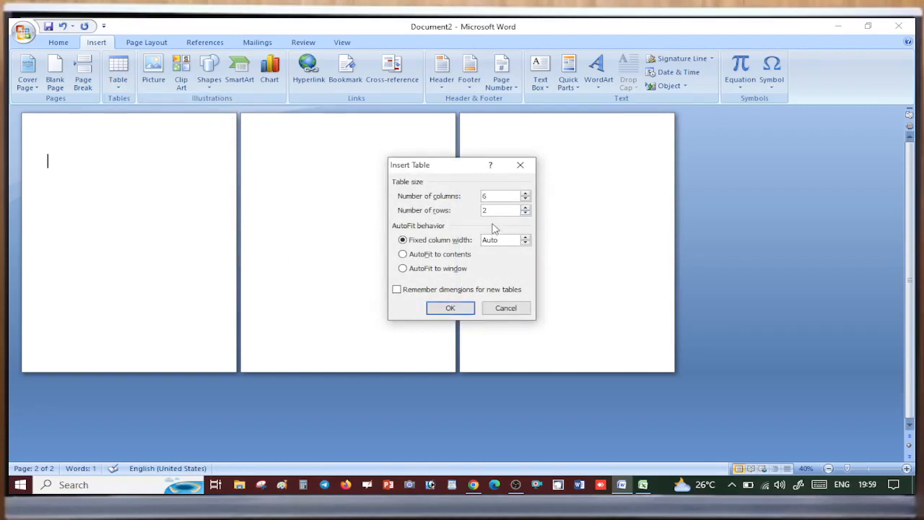
{"action": "key", "text": "BackSpace"}
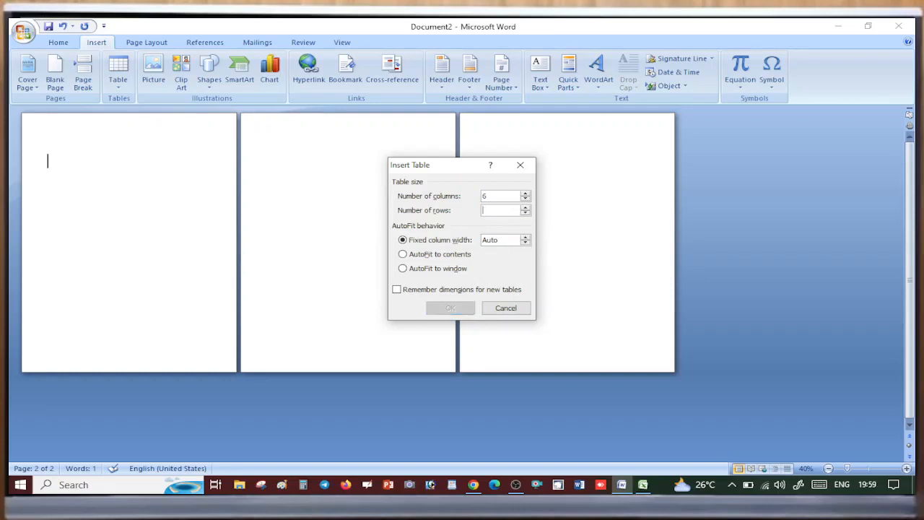
{"action": "type", "text": "3"}
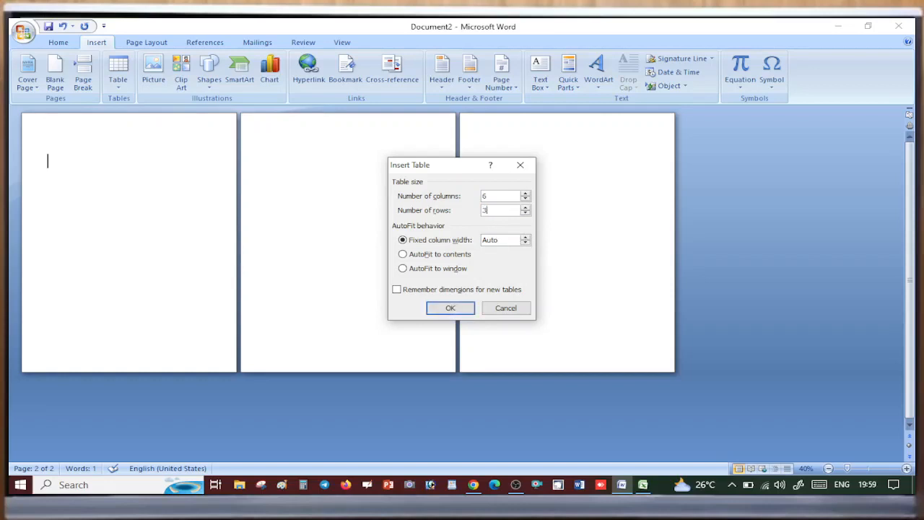
{"action": "left_click", "coordinate": [463, 309]}
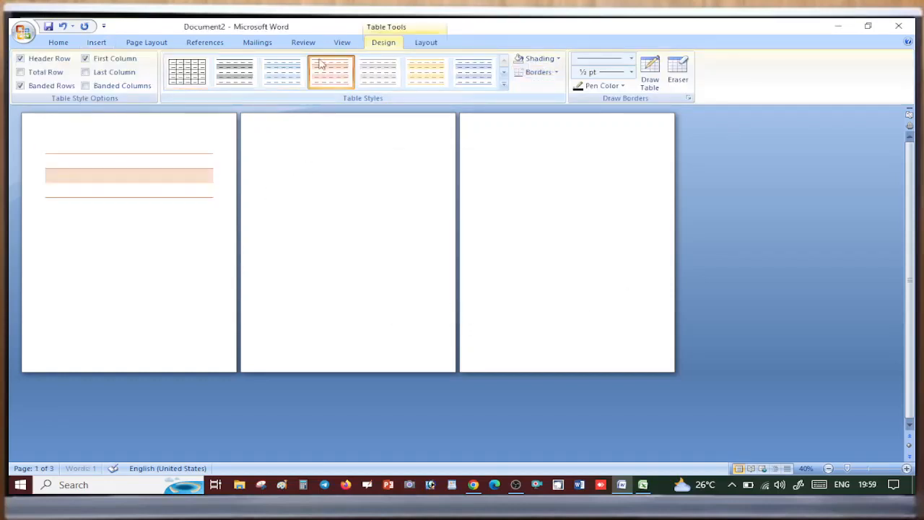
Step: Apply the blue banded style with horizontal lines to the table and check its shading and border options
{"action": "left_click", "coordinate": [273, 66]}
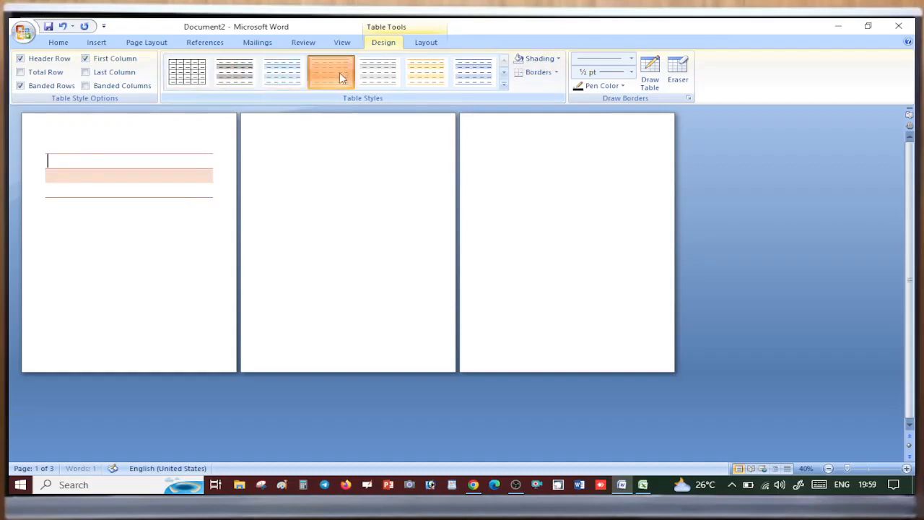
{"action": "left_click", "coordinate": [478, 83]}
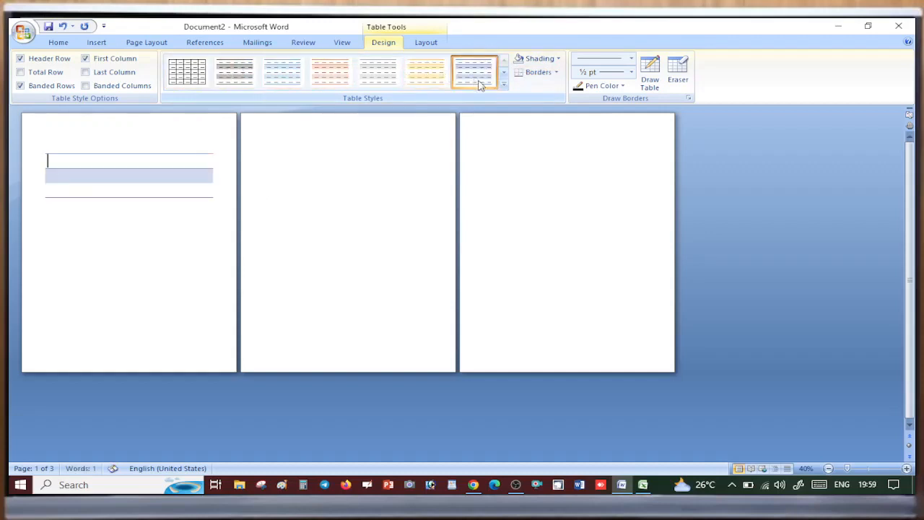
{"action": "left_click", "coordinate": [557, 59]}
{"action": "left_click", "coordinate": [561, 60]}
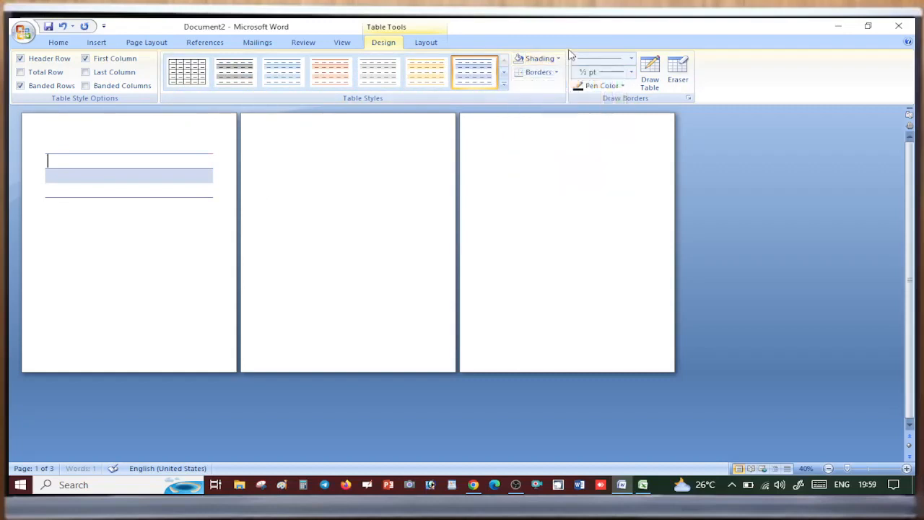
{"action": "left_click", "coordinate": [544, 76]}
{"action": "scroll", "coordinate": [279, 181], "scroll_direction": "up", "scroll_amount": 4}
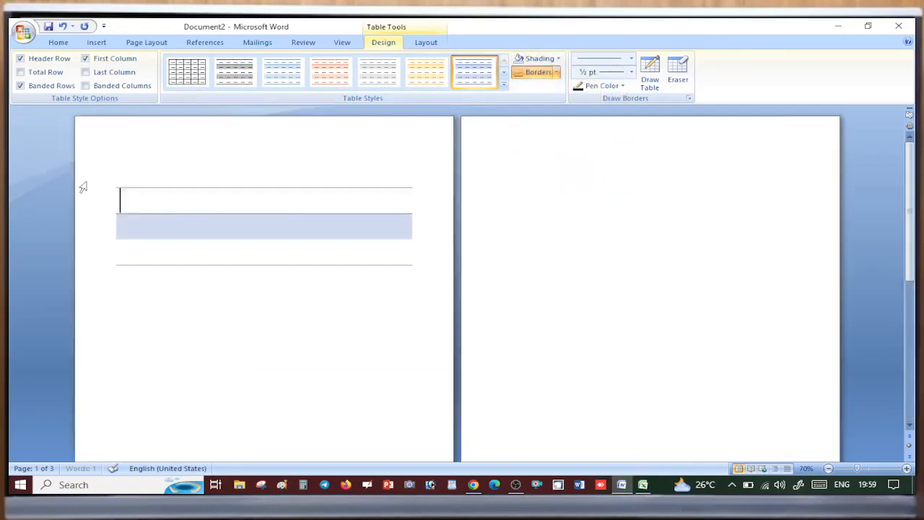
{"action": "left_click", "coordinate": [479, 224]}
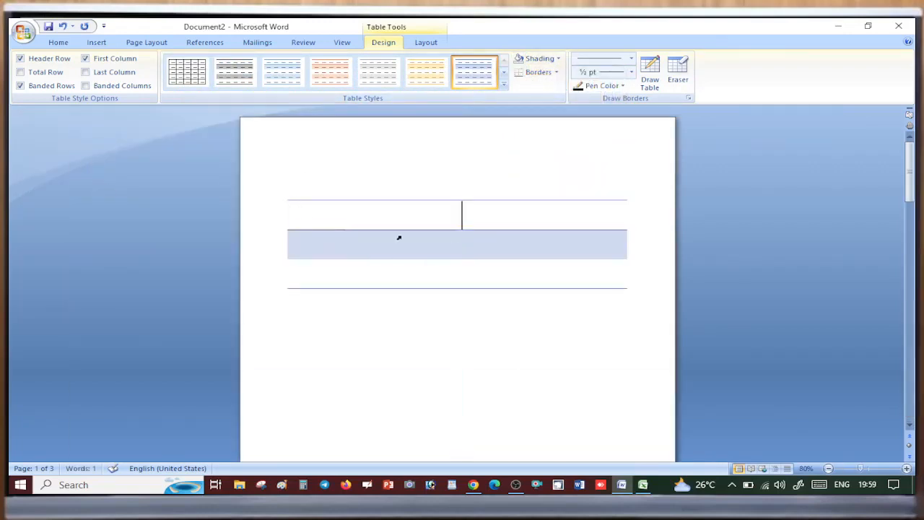
Step: Try the grey, plain grid, light blue, orange and yellow styles on the table, ending with the darker blue banded style
{"action": "scroll", "coordinate": [446, 281], "scroll_direction": "down", "scroll_amount": 2}
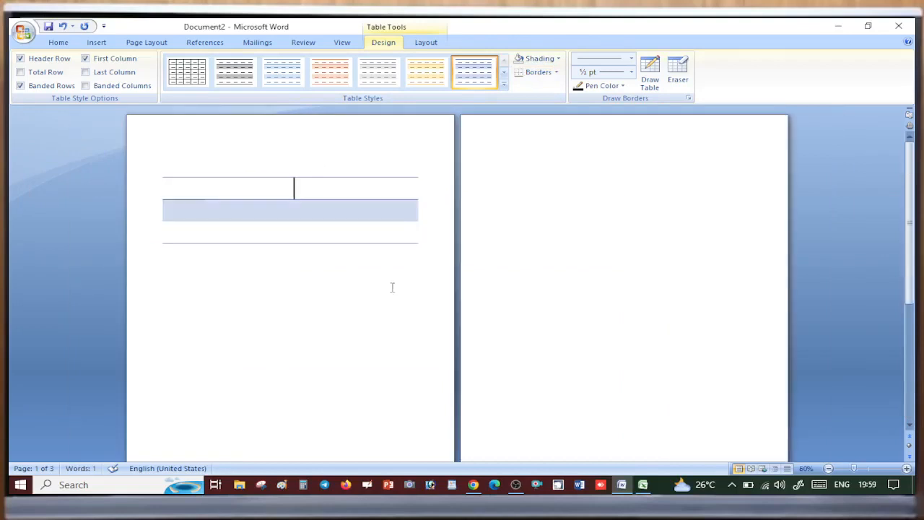
{"action": "left_click", "coordinate": [308, 291]}
{"action": "left_click", "coordinate": [195, 189]}
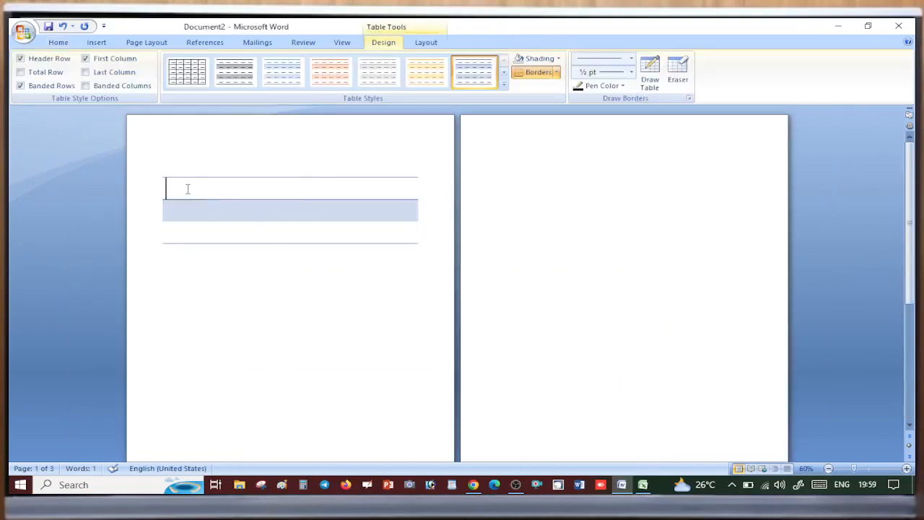
{"action": "left_click", "coordinate": [375, 76]}
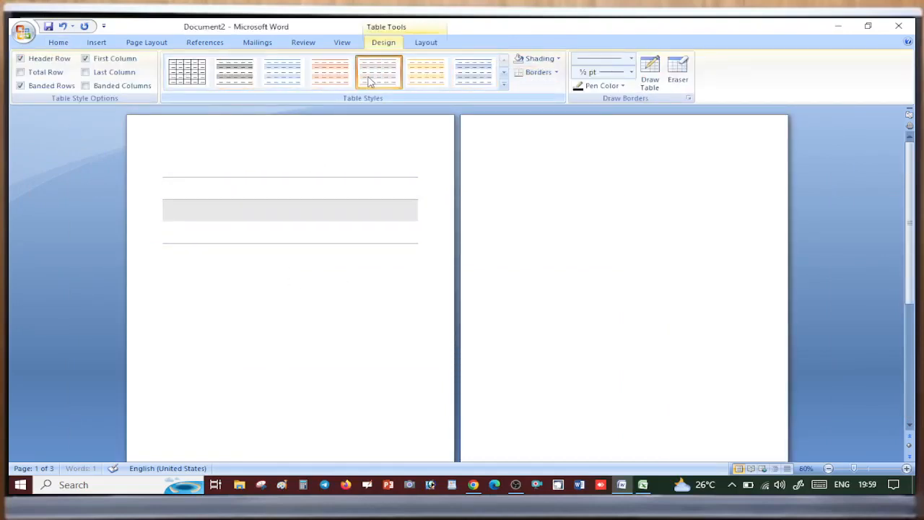
{"action": "left_click", "coordinate": [191, 72]}
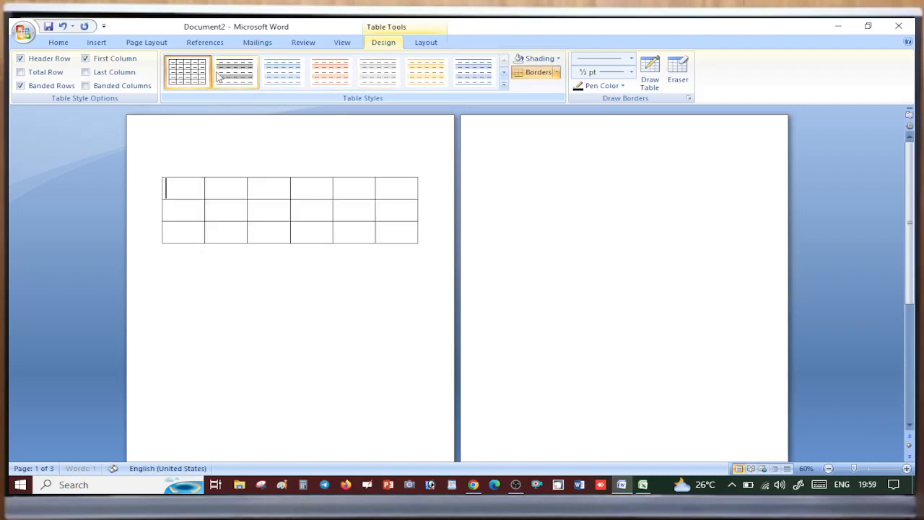
{"action": "left_click", "coordinate": [285, 72]}
{"action": "left_click", "coordinate": [339, 77]}
{"action": "left_click", "coordinate": [378, 82]}
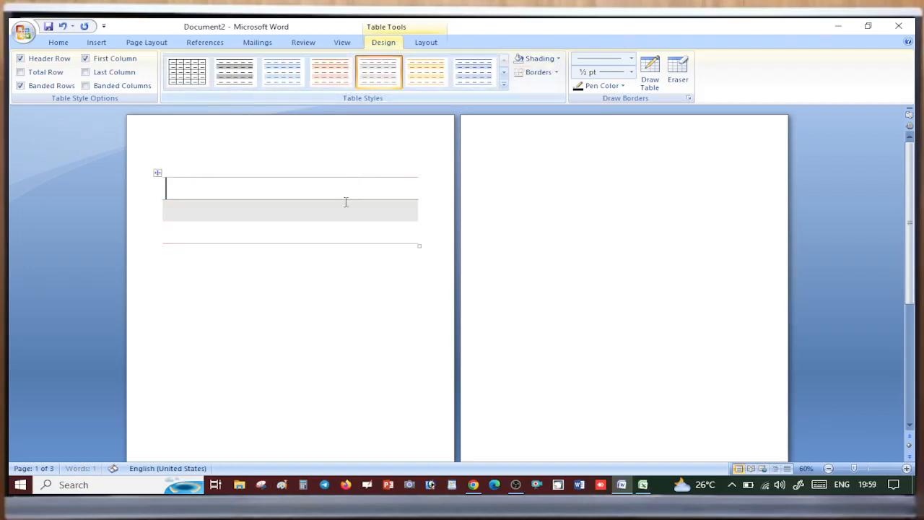
{"action": "left_click", "coordinate": [416, 83]}
{"action": "left_click", "coordinate": [474, 76]}
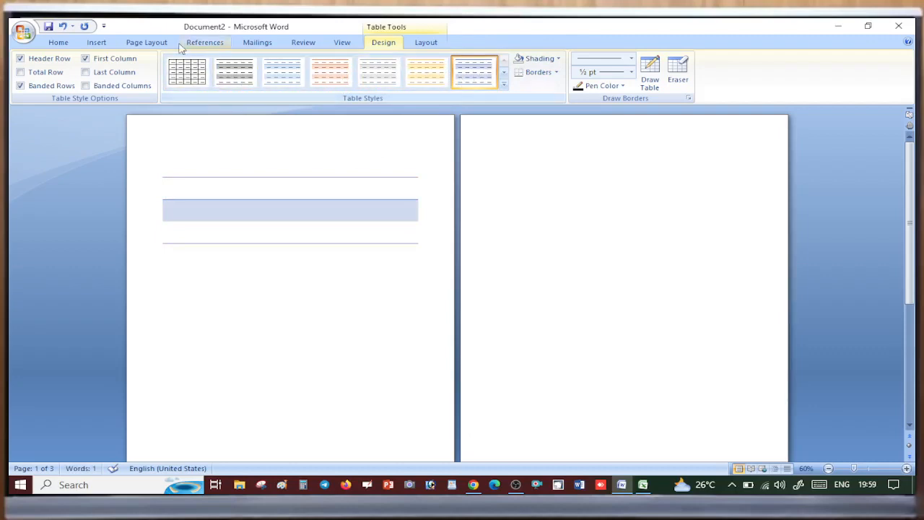
Step: Insert the T-shirt picture 51q7ABqK75L from the Pictures folder into the table's first row and deselect it
{"action": "left_click", "coordinate": [96, 42]}
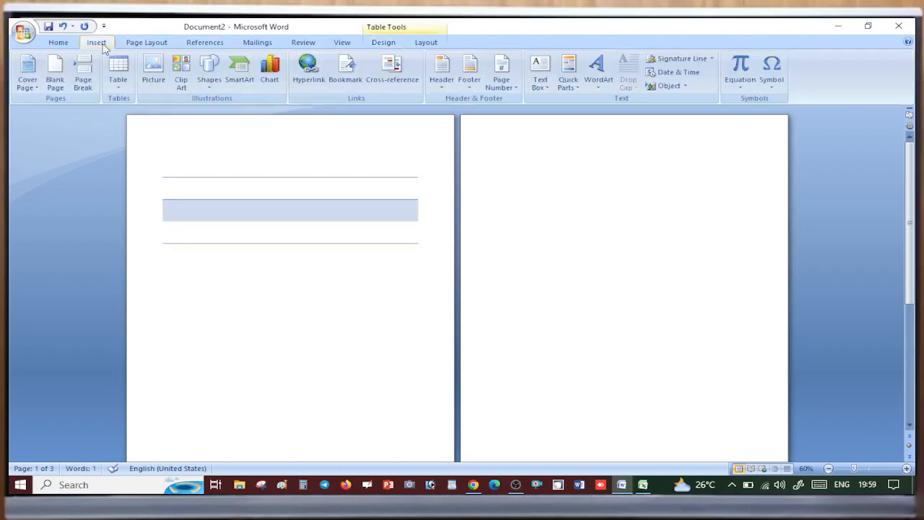
{"action": "left_click", "coordinate": [154, 72]}
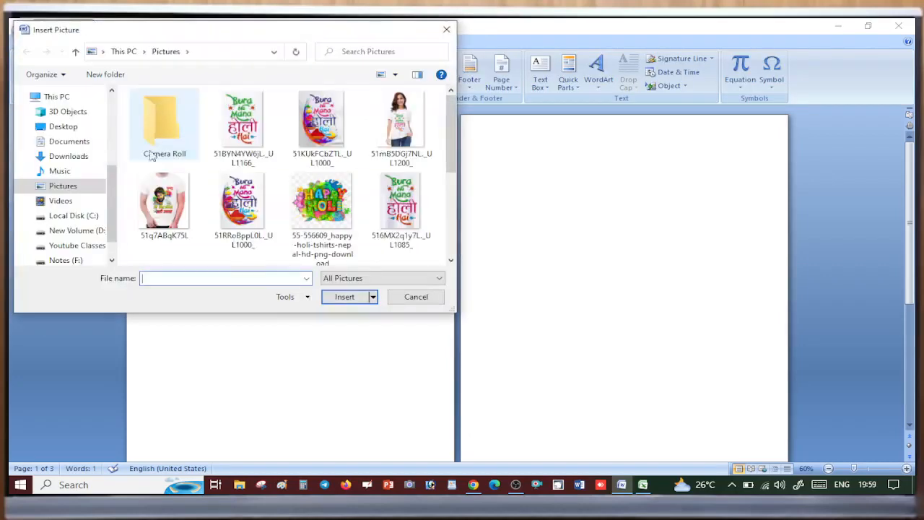
{"action": "scroll", "coordinate": [202, 195], "scroll_direction": "down", "scroll_amount": 1}
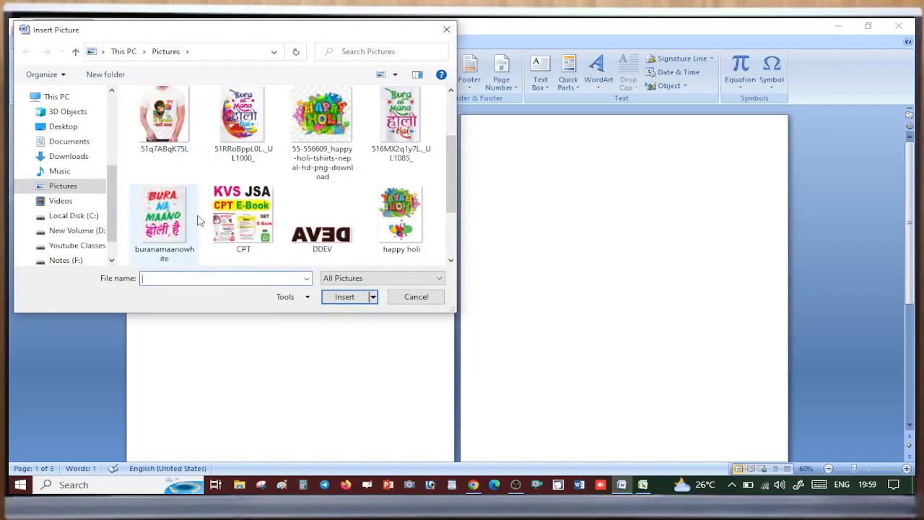
{"action": "scroll", "coordinate": [195, 216], "scroll_direction": "up", "scroll_amount": 1}
{"action": "double_click", "coordinate": [194, 215]}
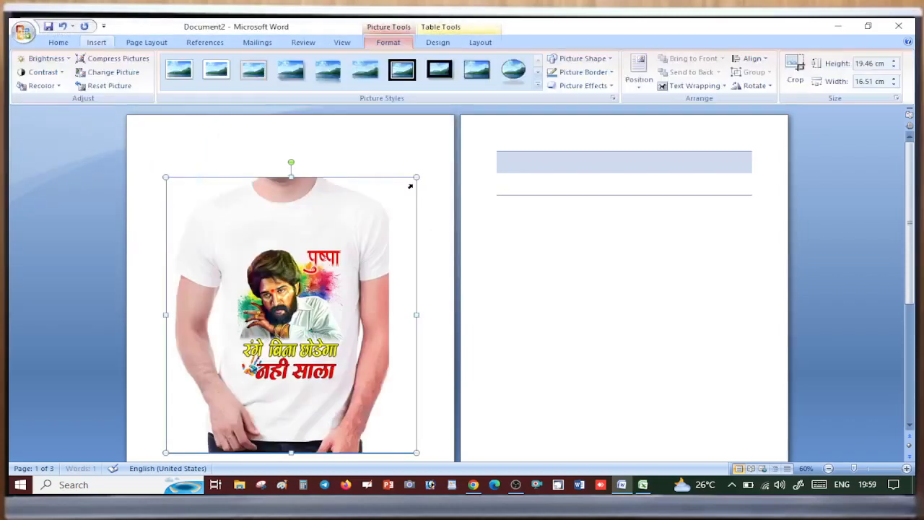
{"action": "left_click", "coordinate": [582, 308]}
Step: Examine how the inserted T-shirt picture and the table rows are laid out across the document's pages
{"action": "scroll", "coordinate": [306, 306], "scroll_direction": "up", "scroll_amount": 2}
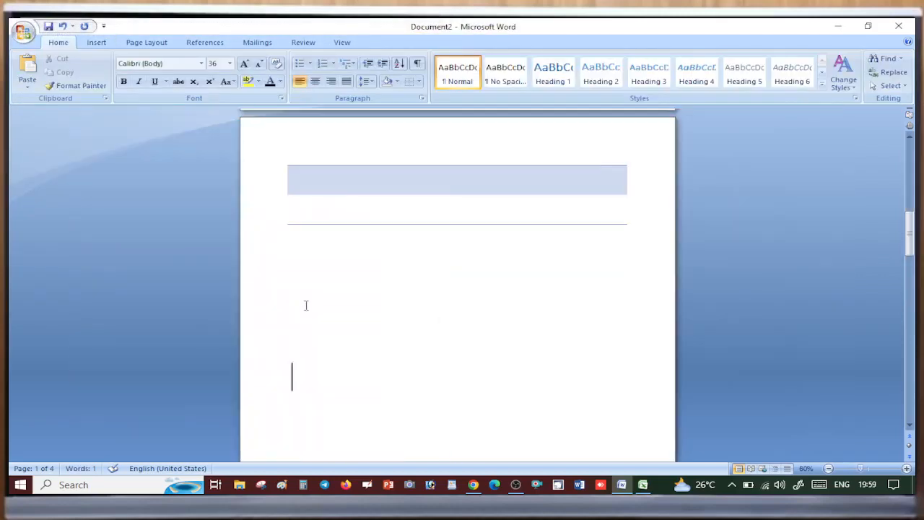
{"action": "scroll", "coordinate": [404, 313], "scroll_direction": "up", "scroll_amount": 3}
{"action": "scroll", "coordinate": [403, 312], "scroll_direction": "up", "scroll_amount": 5}
{"action": "scroll", "coordinate": [506, 332], "scroll_direction": "up", "scroll_amount": 1}
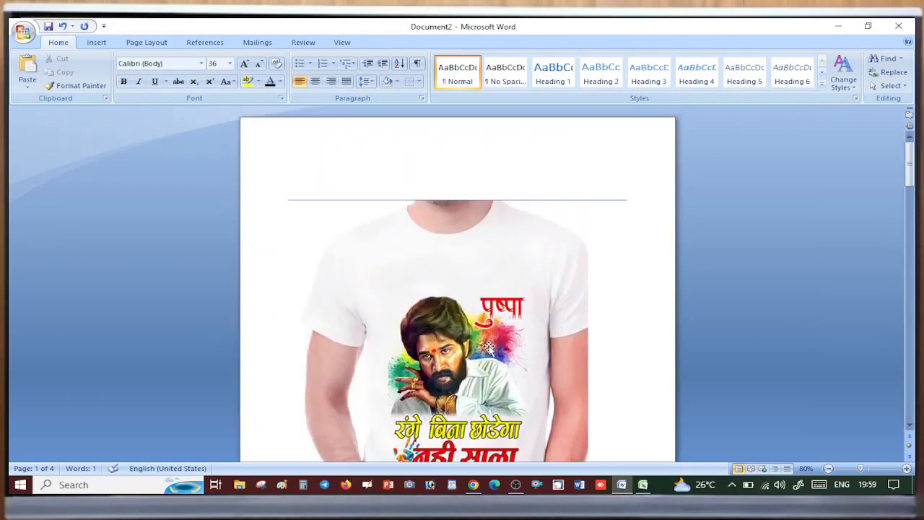
{"action": "scroll", "coordinate": [592, 357], "scroll_direction": "down", "scroll_amount": 1}
{"action": "scroll", "coordinate": [569, 300], "scroll_direction": "down", "scroll_amount": 3}
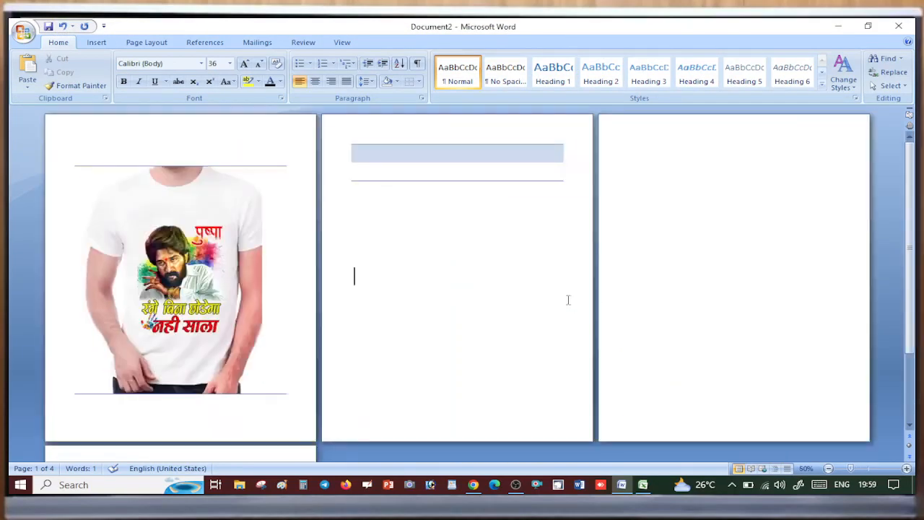
{"action": "scroll", "coordinate": [173, 276], "scroll_direction": "up", "scroll_amount": 4}
{"action": "scroll", "coordinate": [546, 312], "scroll_direction": "down", "scroll_amount": 2}
{"action": "scroll", "coordinate": [691, 368], "scroll_direction": "up", "scroll_amount": 6}
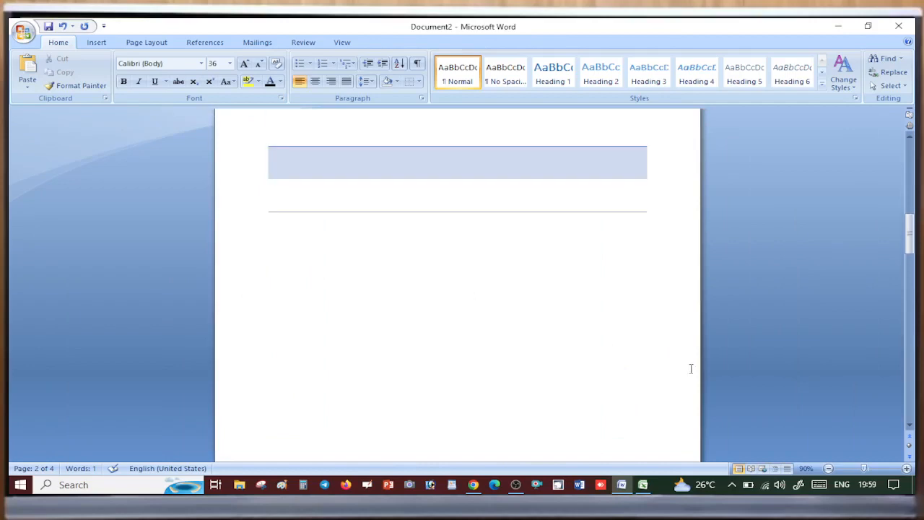
{"action": "scroll", "coordinate": [692, 364], "scroll_direction": "up", "scroll_amount": 6}
{"action": "scroll", "coordinate": [574, 351], "scroll_direction": "down", "scroll_amount": 3}
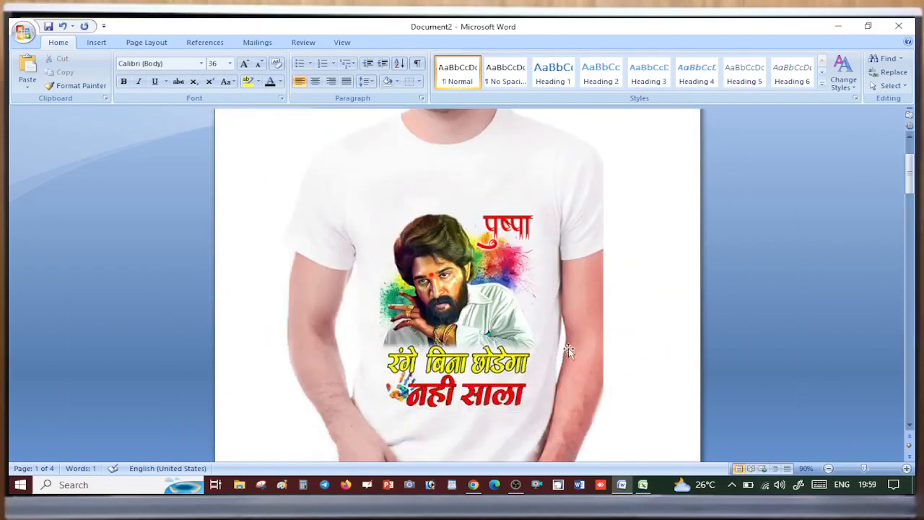
Step: Search the clip art for BOOK across all collections, including the web collections
{"action": "left_click", "coordinate": [99, 44]}
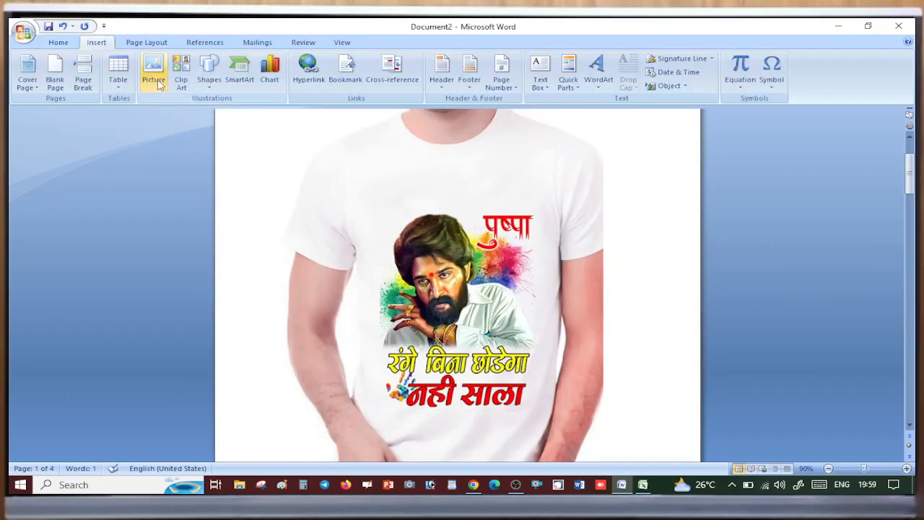
{"action": "left_click", "coordinate": [186, 80]}
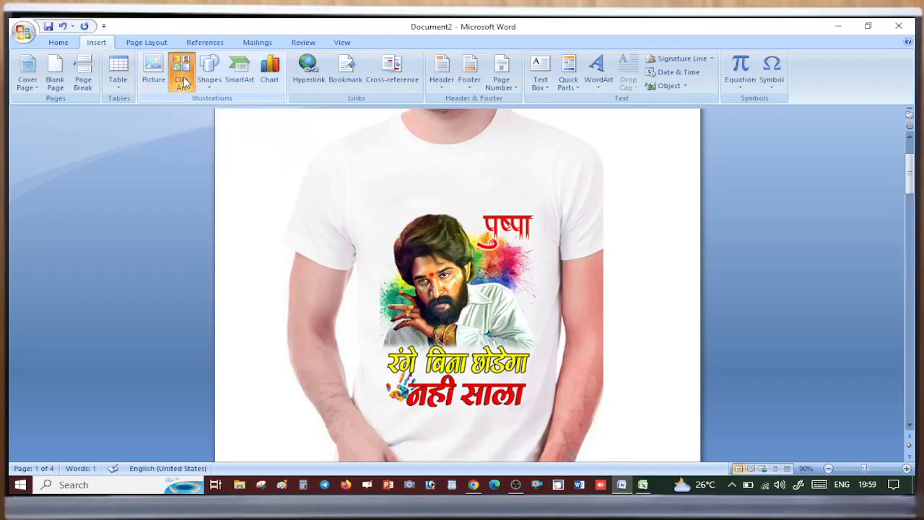
{"action": "left_click", "coordinate": [856, 167]}
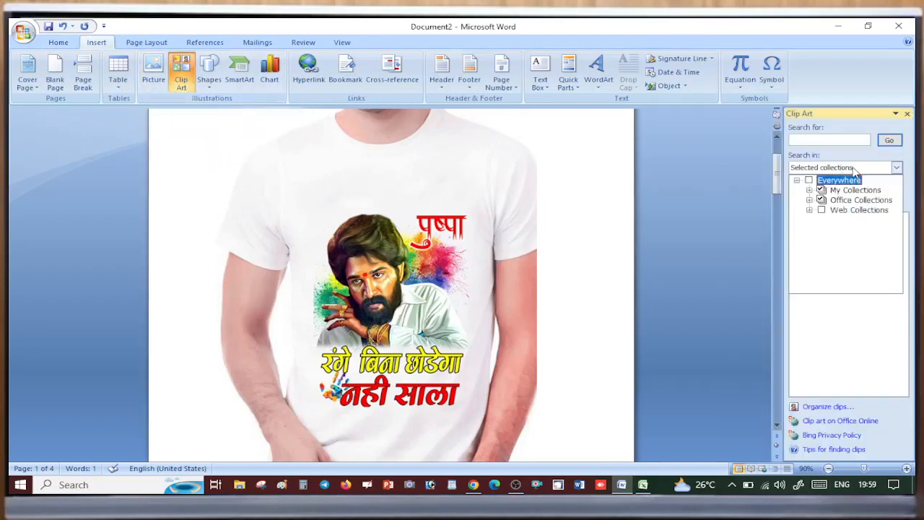
{"action": "left_click", "coordinate": [859, 140]}
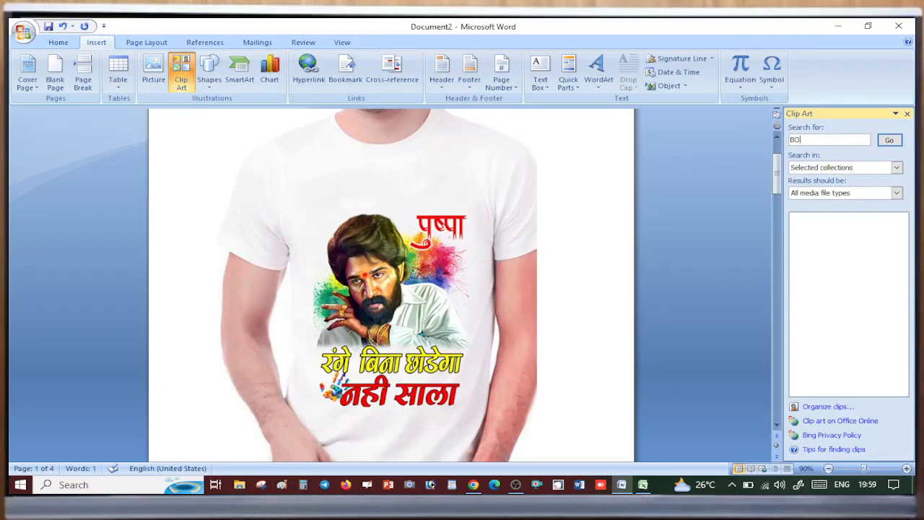
{"action": "left_click", "coordinate": [889, 140]}
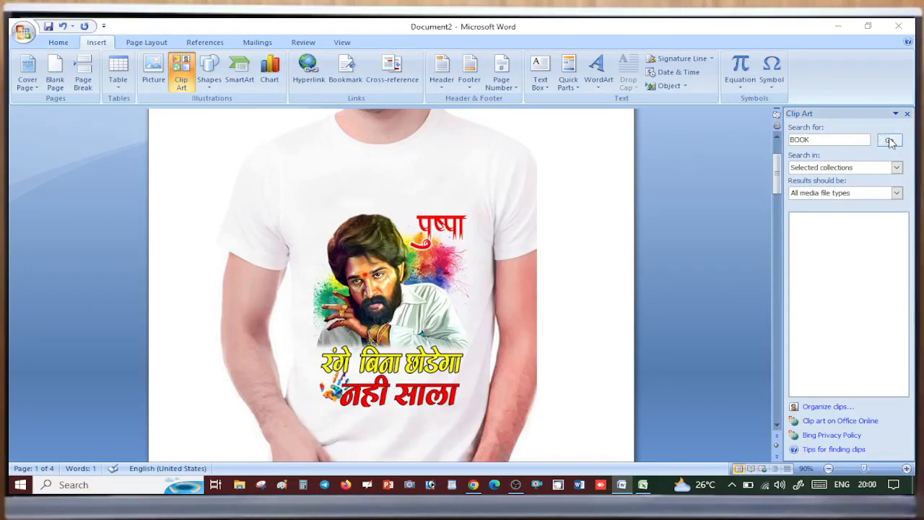
{"action": "left_click", "coordinate": [437, 287]}
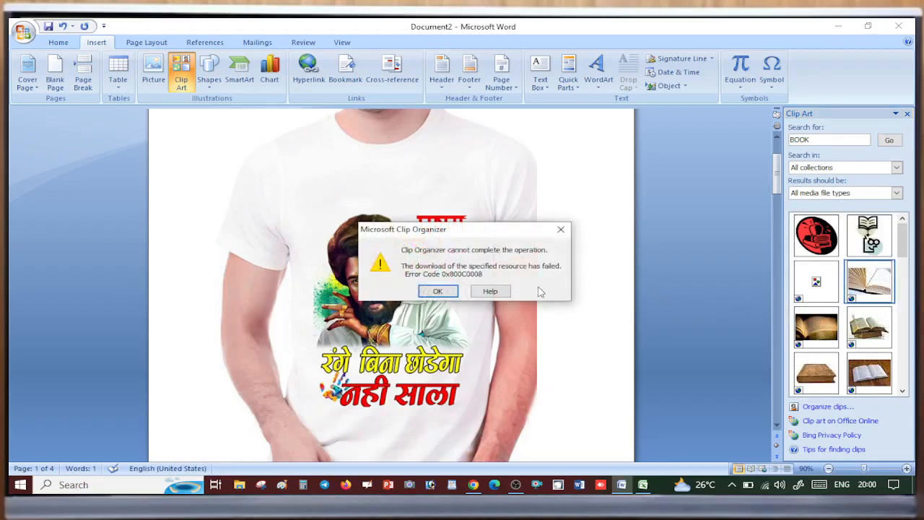
Step: Insert the red and black clip art of an apple on books below the table and select it
{"action": "left_click", "coordinate": [425, 290]}
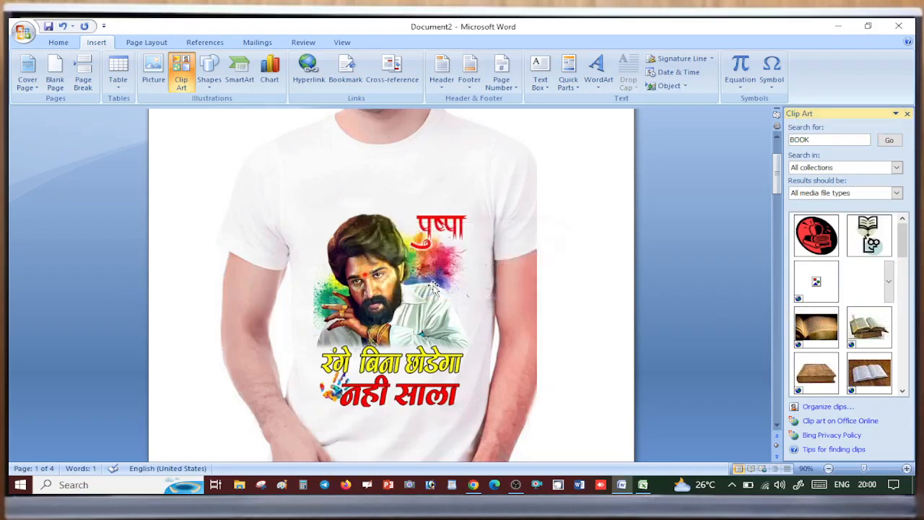
{"action": "double_click", "coordinate": [584, 284]}
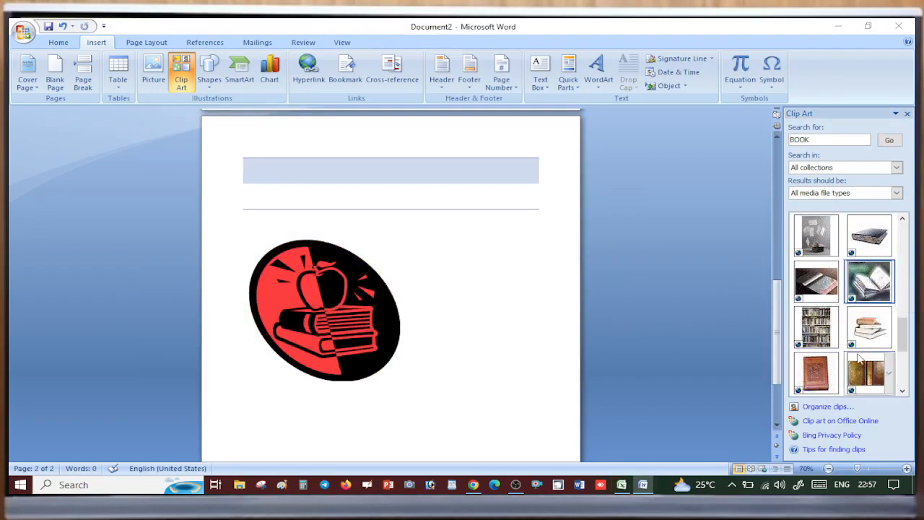
{"action": "scroll", "coordinate": [837, 325], "scroll_direction": "down", "scroll_amount": 3}
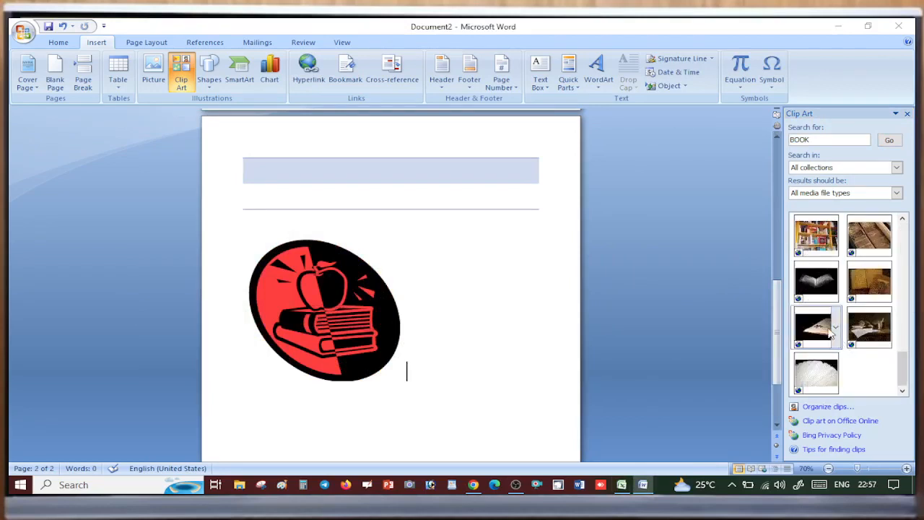
{"action": "left_click", "coordinate": [330, 294]}
Step: Draw a rectangle about 11.4 cm wide and 6.8 cm high below the clip art on the second page
{"action": "scroll", "coordinate": [330, 253], "scroll_direction": "up", "scroll_amount": 5}
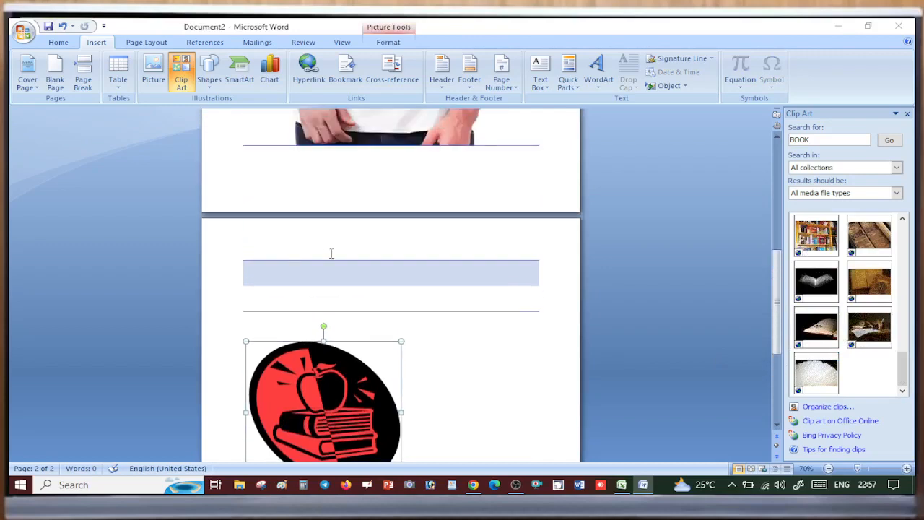
{"action": "scroll", "coordinate": [342, 174], "scroll_direction": "down", "scroll_amount": 1}
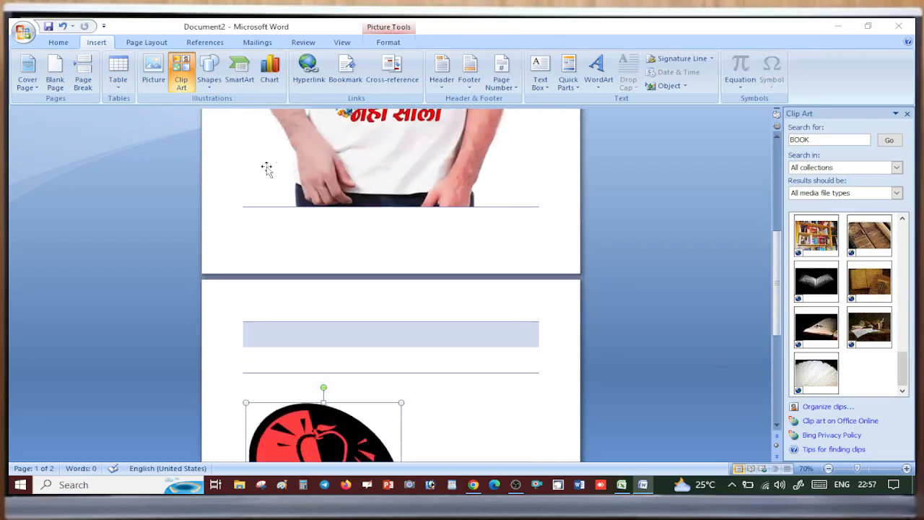
{"action": "left_click", "coordinate": [209, 80]}
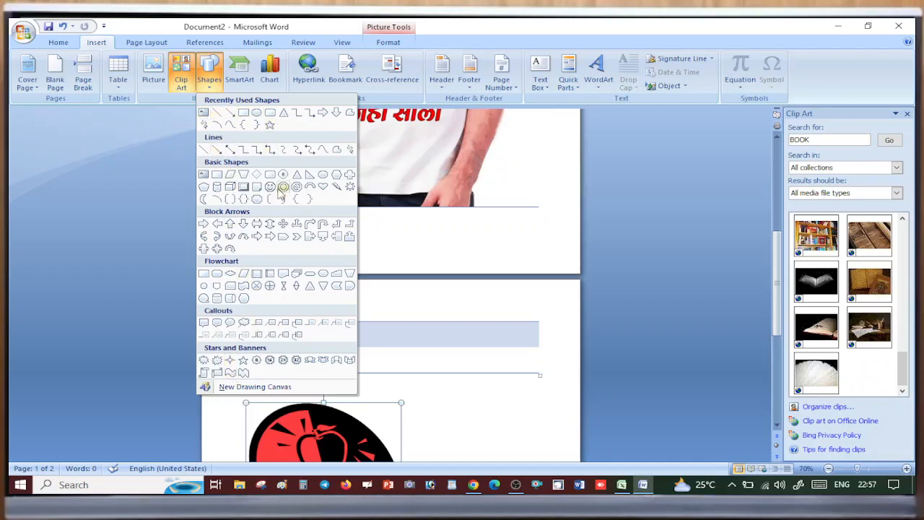
{"action": "left_click", "coordinate": [243, 113]}
{"action": "scroll", "coordinate": [463, 332], "scroll_direction": "down", "scroll_amount": 4}
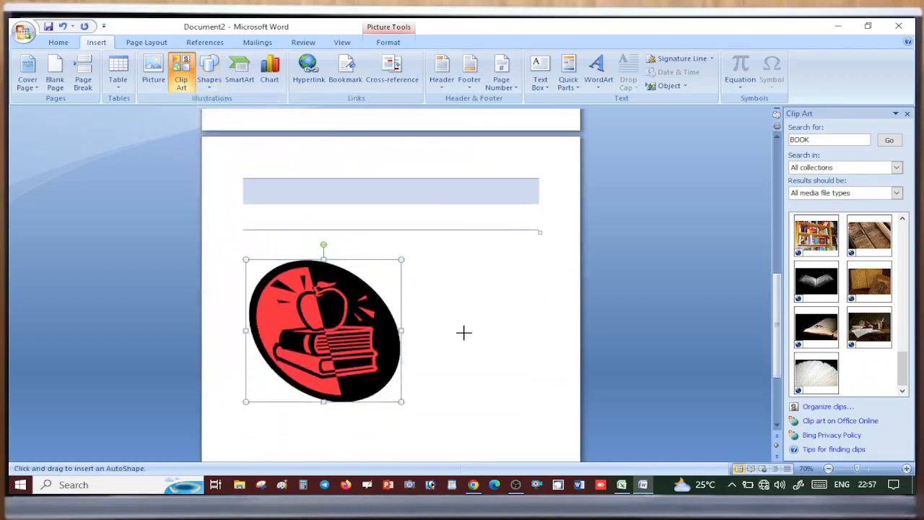
{"action": "scroll", "coordinate": [463, 332], "scroll_direction": "down", "scroll_amount": 4}
{"action": "mouse_move", "coordinate": [253, 309]}
{"action": "left_mouse_down"}
{"action": "mouse_move", "coordinate": [462, 427]}
{"action": "mouse_move", "coordinate": [454, 421]}
{"action": "left_mouse_up"}
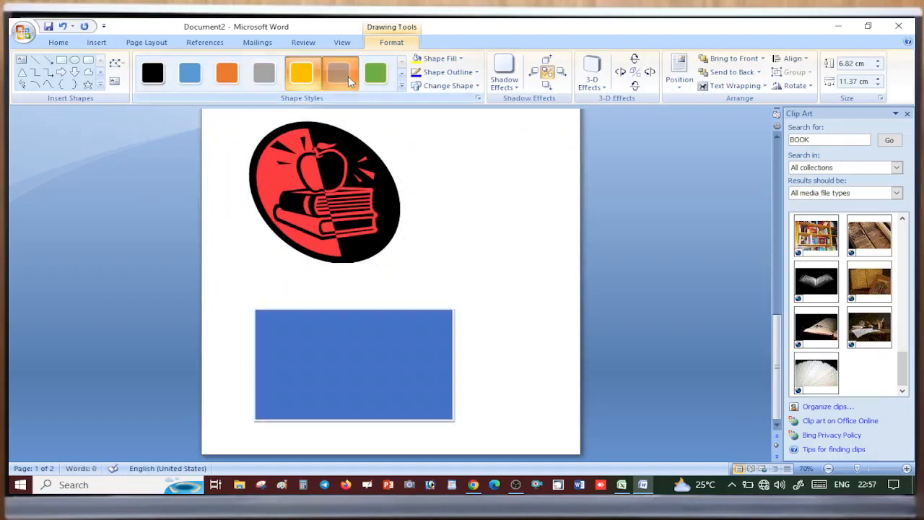
Step: Try the green, light blue and grey shape styles on the rectangle and set its fill to yellow
{"action": "left_click", "coordinate": [375, 73]}
{"action": "left_click", "coordinate": [190, 72]}
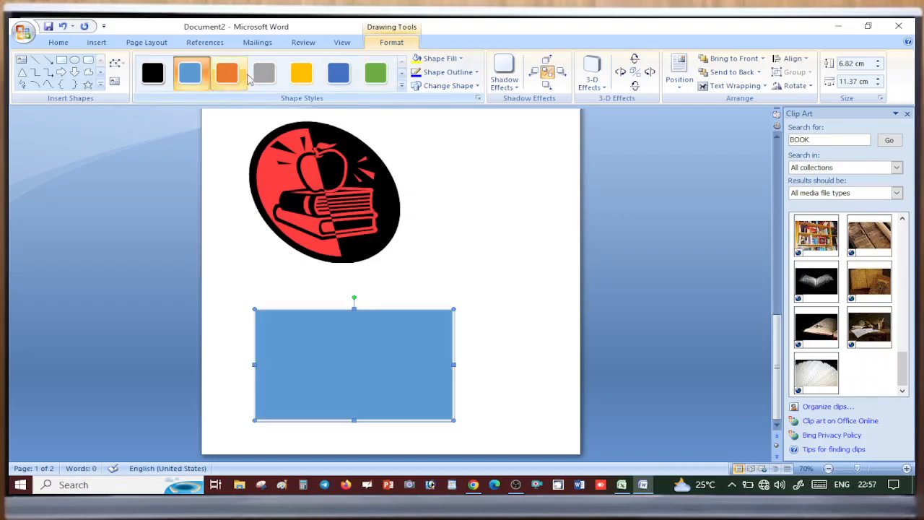
{"action": "left_click", "coordinate": [264, 72]}
{"action": "left_click", "coordinate": [425, 59]}
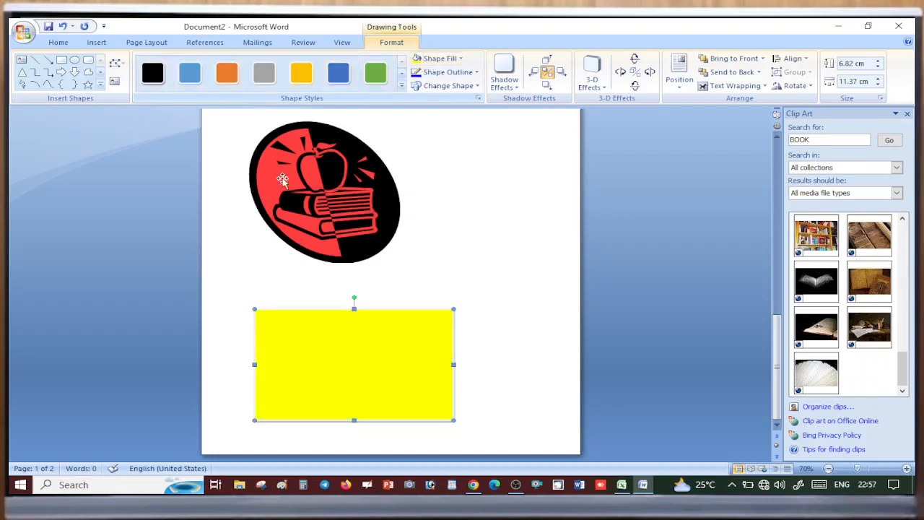
Step: Add the text LIKE SHARE AND SUBSCRIBE OUR CHANNEL inside the yellow rectangle
{"action": "right_click", "coordinate": [298, 356]}
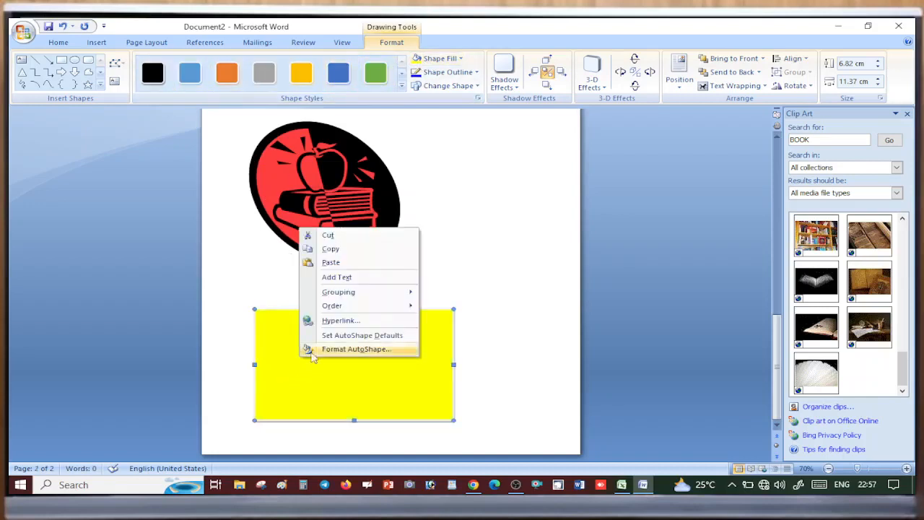
{"action": "left_click", "coordinate": [349, 278]}
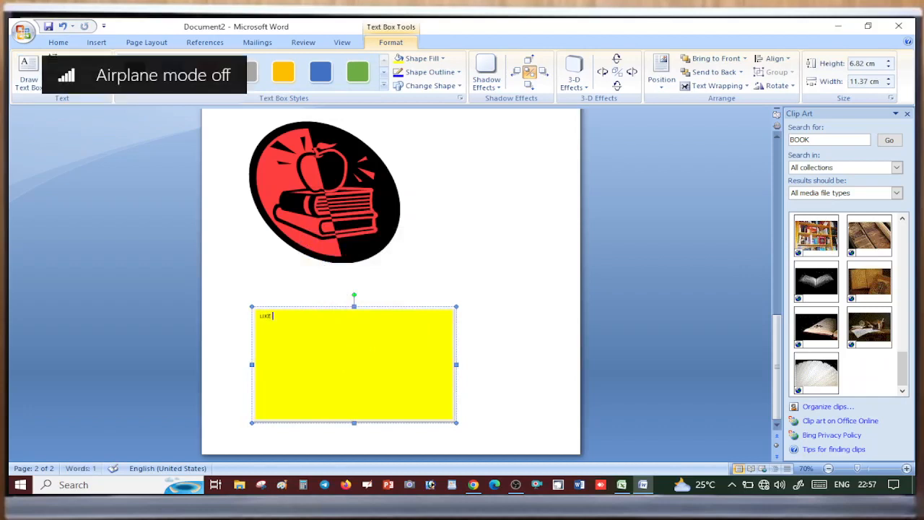
{"action": "scroll", "coordinate": [337, 368], "scroll_direction": "up", "scroll_amount": 5, "text": "ctrl"}
{"action": "scroll", "coordinate": [266, 267], "scroll_direction": "up", "scroll_amount": 3}
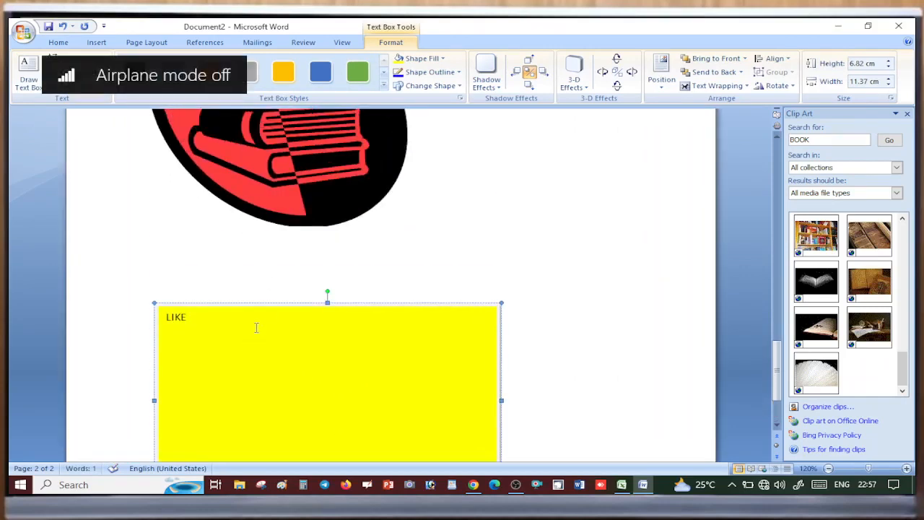
{"action": "scroll", "coordinate": [257, 318], "scroll_direction": "down", "scroll_amount": 1}
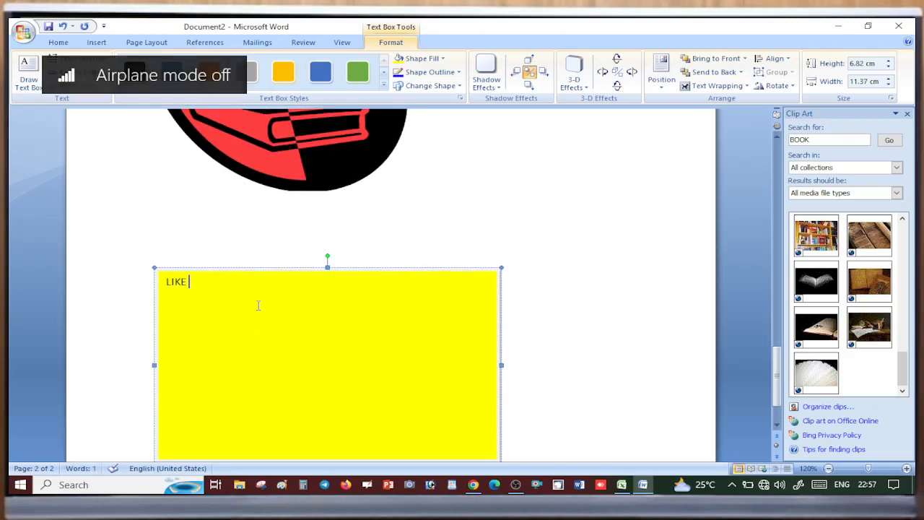
{"action": "type", "text": "SHARE AND SUBSCRIBE OUR CHANNEL"}
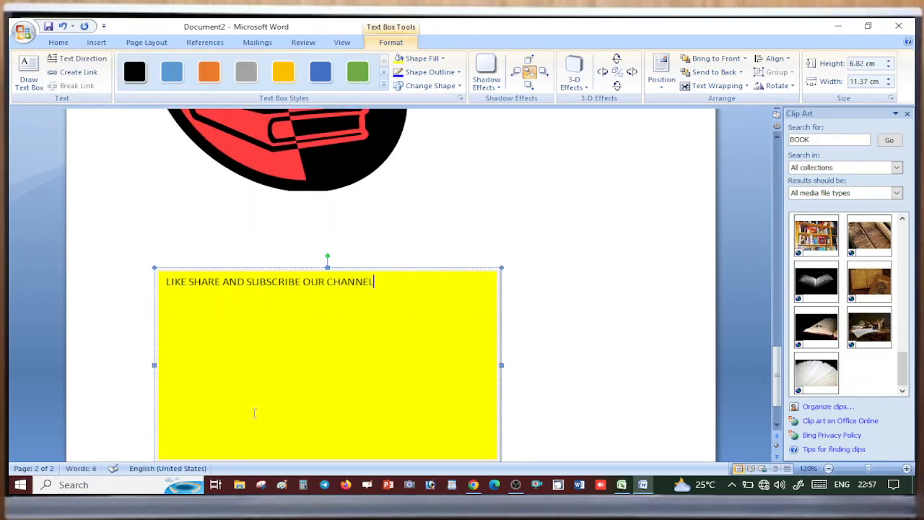
{"action": "left_click", "coordinate": [514, 202]}
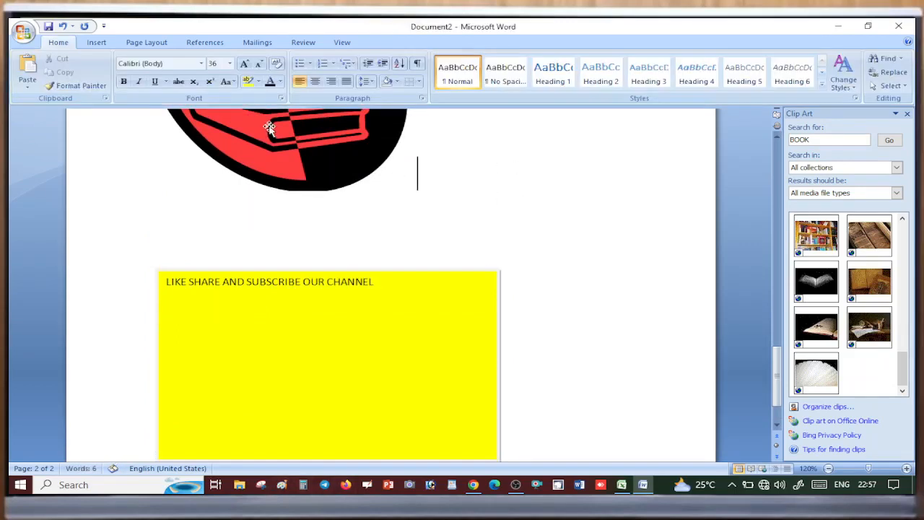
Step: Browse the List, Process and Cycle SmartArt layouts and insert a Basic Cycle graphic below the clip art
{"action": "left_click", "coordinate": [97, 42]}
{"action": "left_click", "coordinate": [208, 72]}
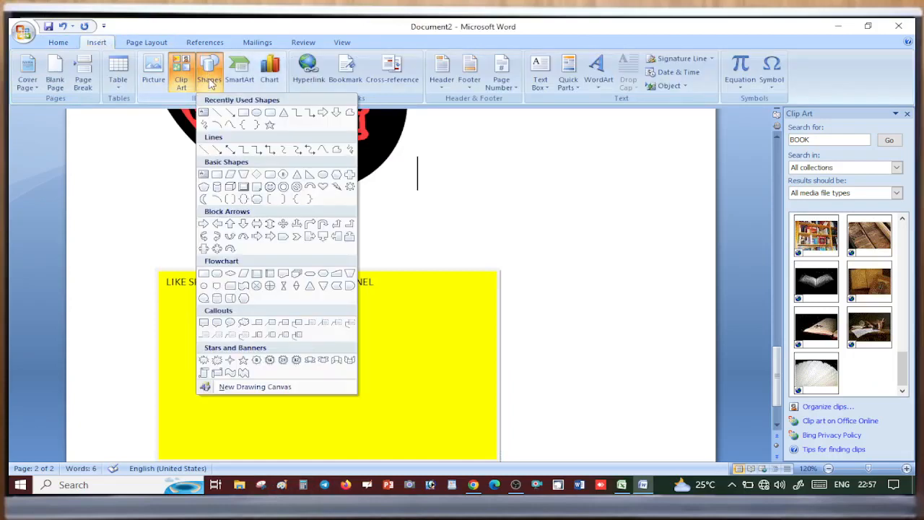
{"action": "left_click", "coordinate": [243, 77]}
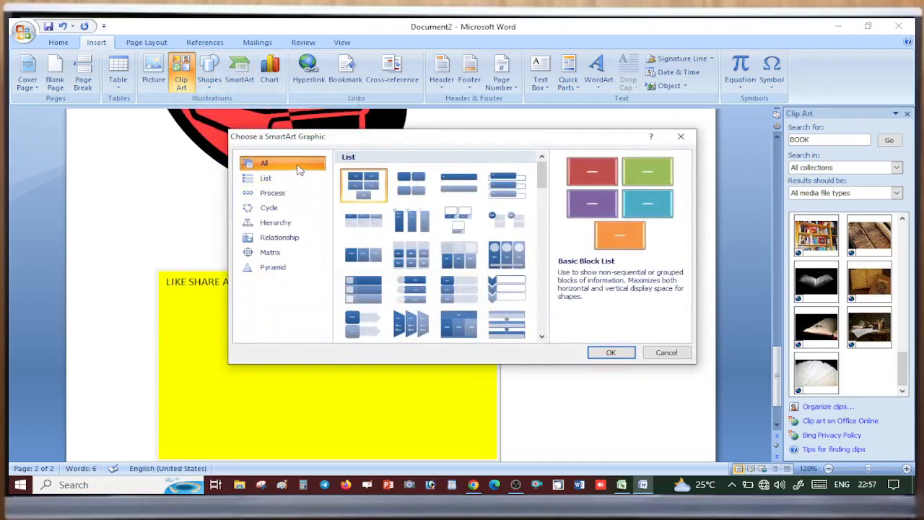
{"action": "scroll", "coordinate": [393, 244], "scroll_direction": "down", "scroll_amount": 3}
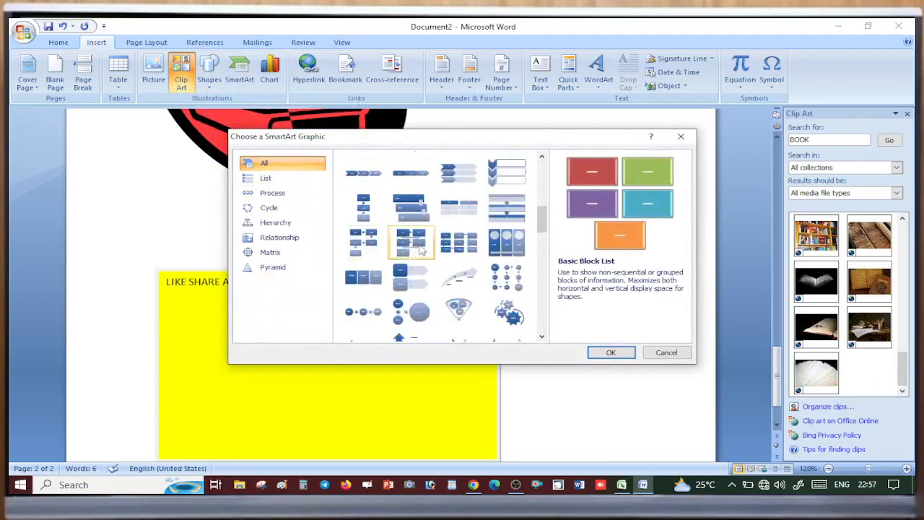
{"action": "scroll", "coordinate": [379, 256], "scroll_direction": "down", "scroll_amount": 10}
{"action": "scroll", "coordinate": [388, 274], "scroll_direction": "up", "scroll_amount": 7}
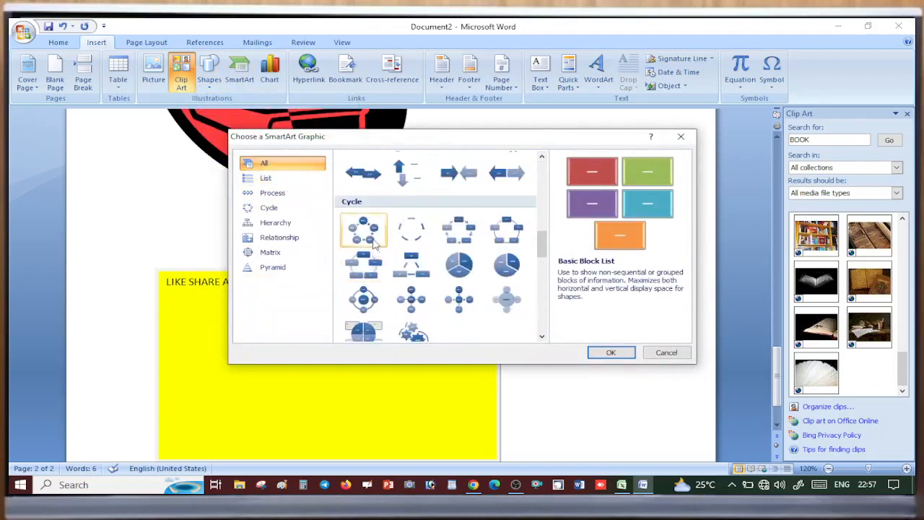
{"action": "left_click", "coordinate": [292, 178]}
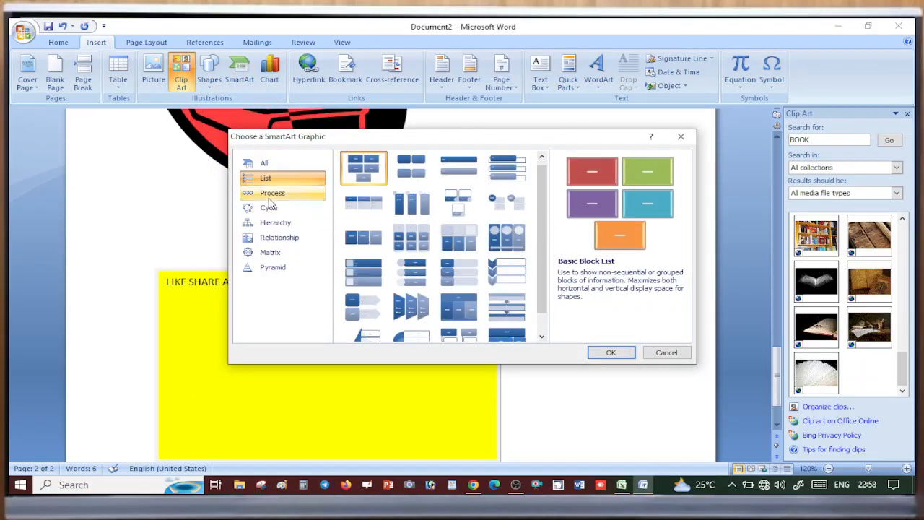
{"action": "left_click", "coordinate": [278, 193]}
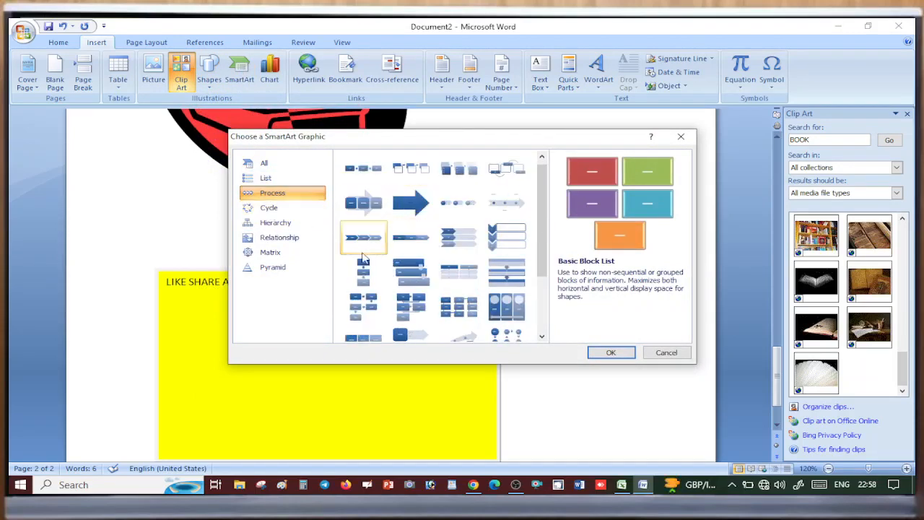
{"action": "scroll", "coordinate": [385, 274], "scroll_direction": "down", "scroll_amount": 3}
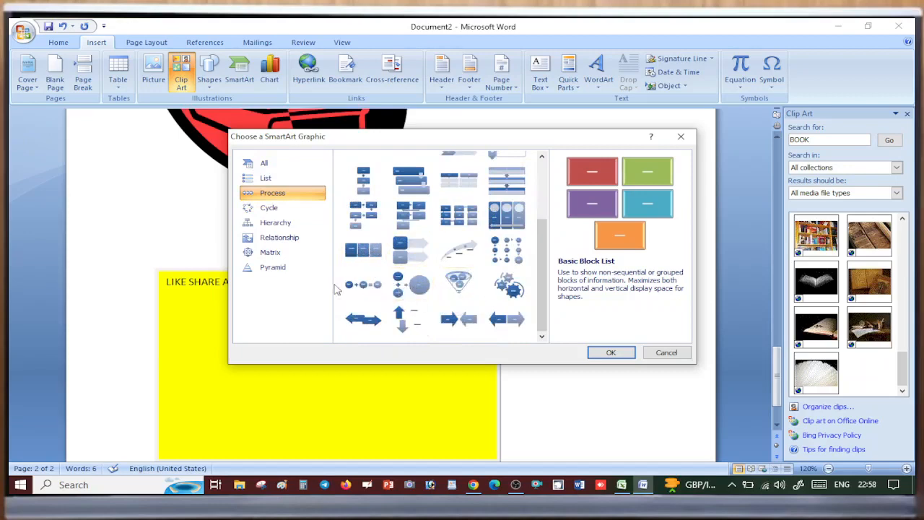
{"action": "left_click", "coordinate": [283, 208]}
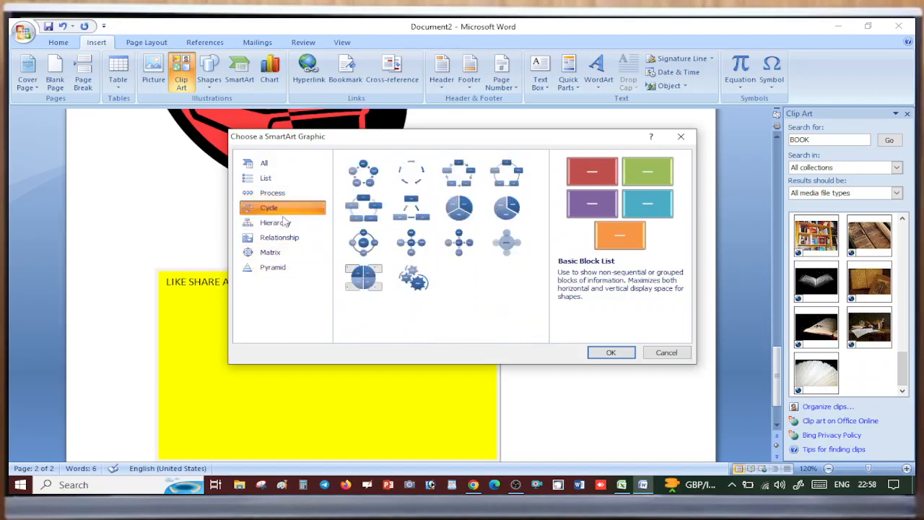
{"action": "left_click", "coordinate": [363, 175]}
{"action": "left_click", "coordinate": [588, 352]}
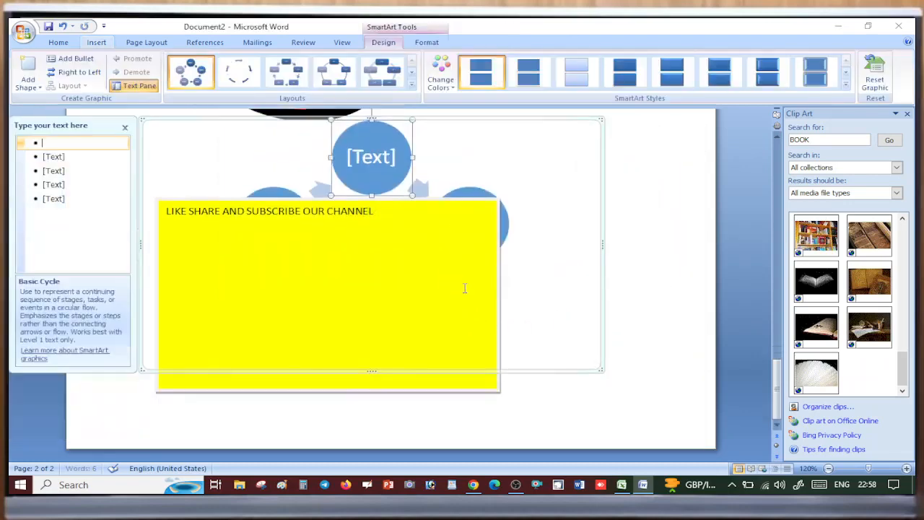
Step: Delete the yellow text rectangle that covers the SmartArt cycle
{"action": "left_click", "coordinate": [182, 200]}
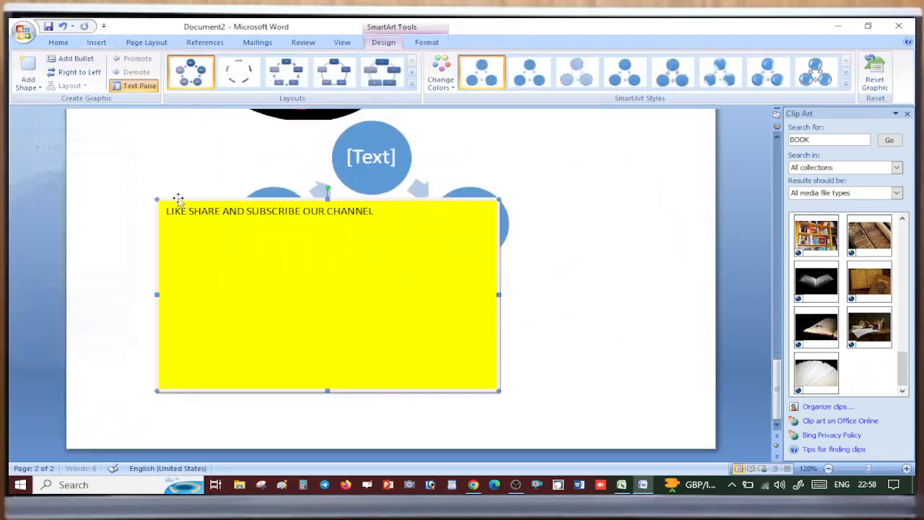
{"action": "key", "text": "Delete"}
{"action": "scroll", "coordinate": [362, 303], "scroll_direction": "down", "scroll_amount": 5}
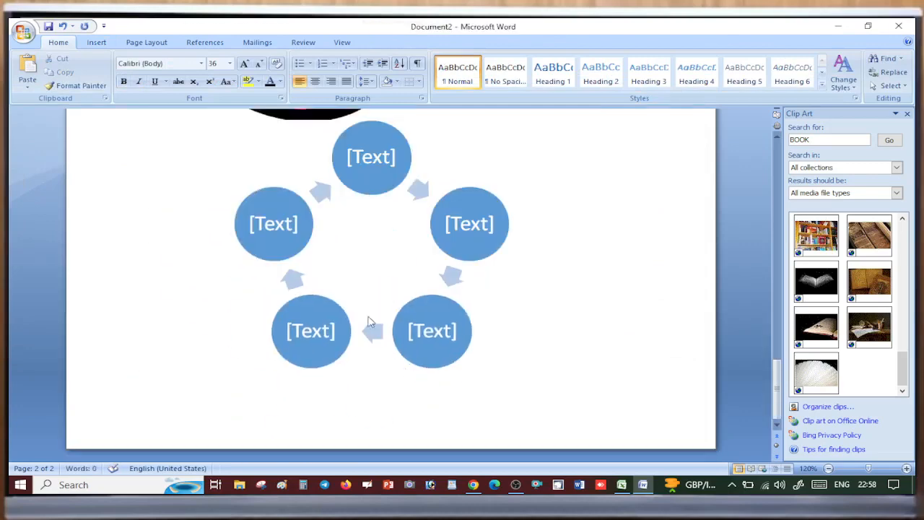
Step: Label the five circles of the cycle graphic A, B, C, D and E clockwise, starting from the uppermost circle
{"action": "left_click", "coordinate": [361, 155]}
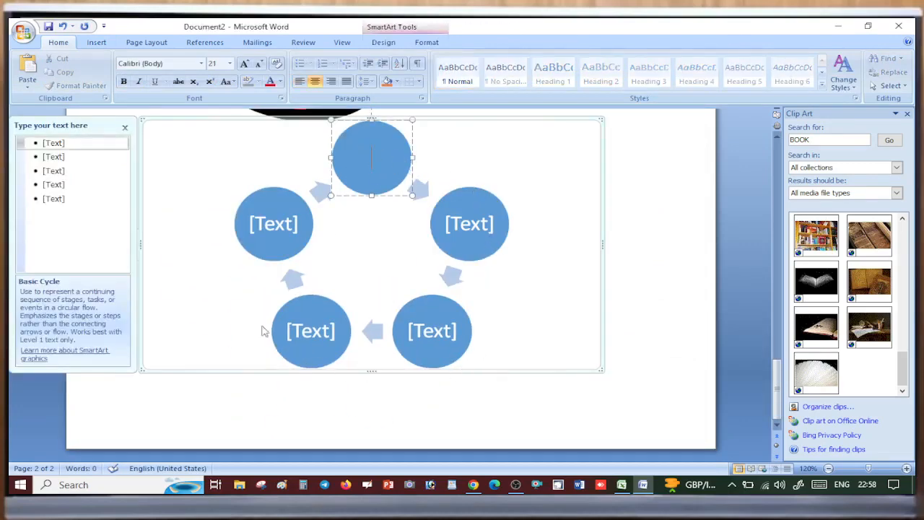
{"action": "left_click", "coordinate": [359, 166]}
{"action": "left_click", "coordinate": [372, 160]}
{"action": "type", "text": "A"}
{"action": "left_click", "coordinate": [469, 225]}
{"action": "type", "text": "B"}
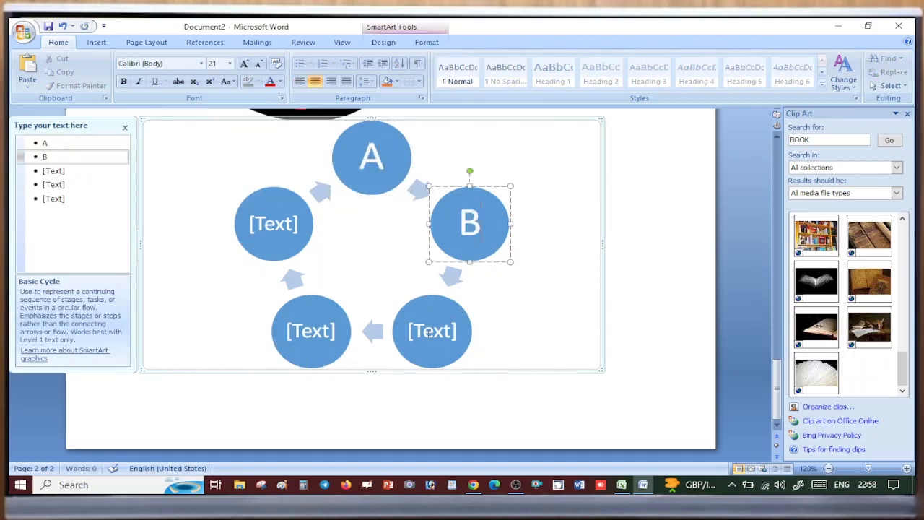
{"action": "left_click", "coordinate": [429, 333]}
{"action": "type", "text": "C"}
{"action": "left_click", "coordinate": [300, 333]}
{"action": "type", "text": "D"}
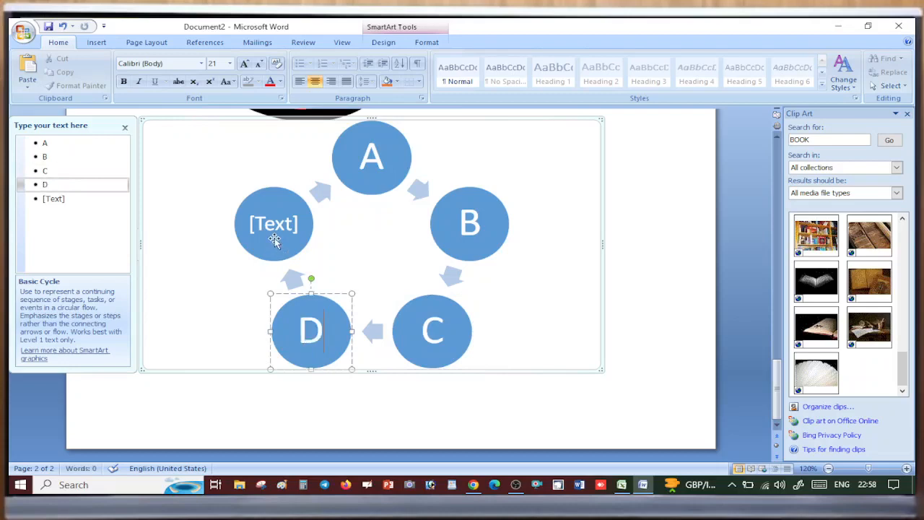
{"action": "left_click", "coordinate": [274, 240]}
{"action": "left_click", "coordinate": [275, 240]}
{"action": "type", "text": "E"}
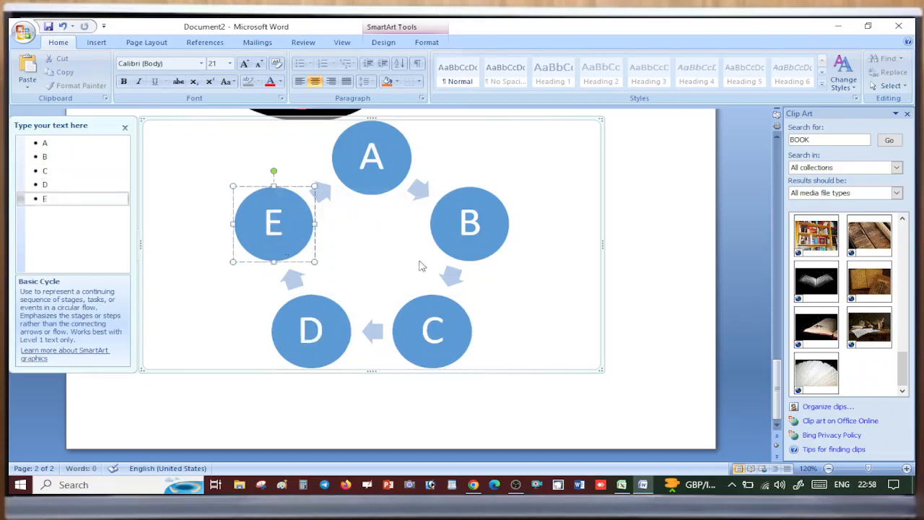
{"action": "left_click", "coordinate": [436, 264]}
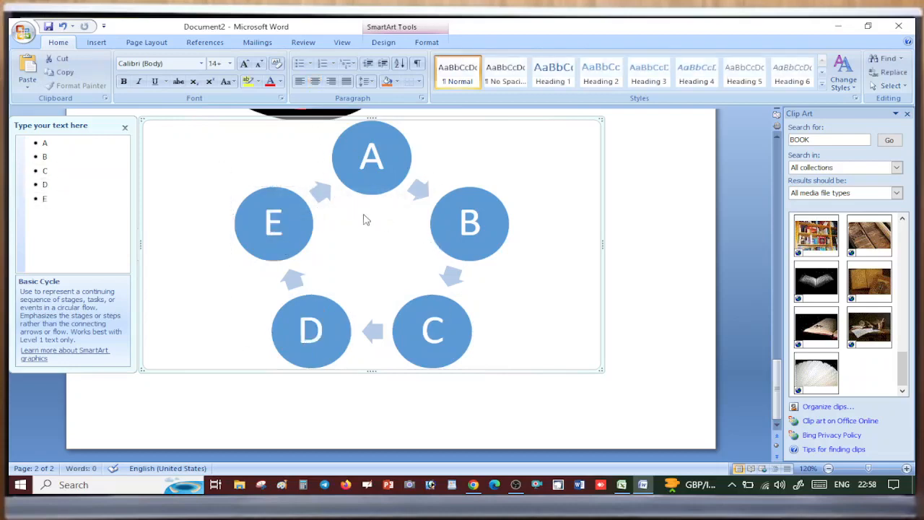
Step: Give the frame of the SmartArt cycle graphic a black shape outline
{"action": "scroll", "coordinate": [414, 258], "scroll_direction": "up", "scroll_amount": 4}
{"action": "scroll", "coordinate": [404, 226], "scroll_direction": "up", "scroll_amount": 5}
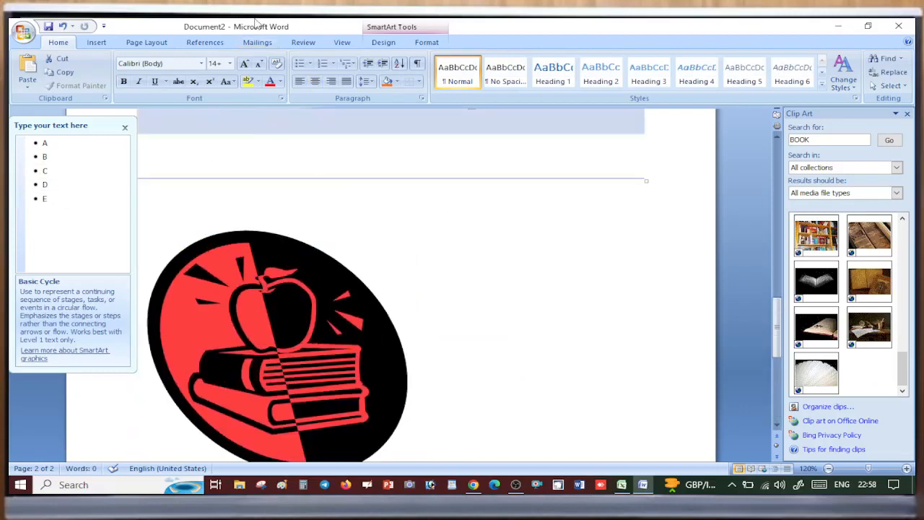
{"action": "left_click", "coordinate": [426, 44]}
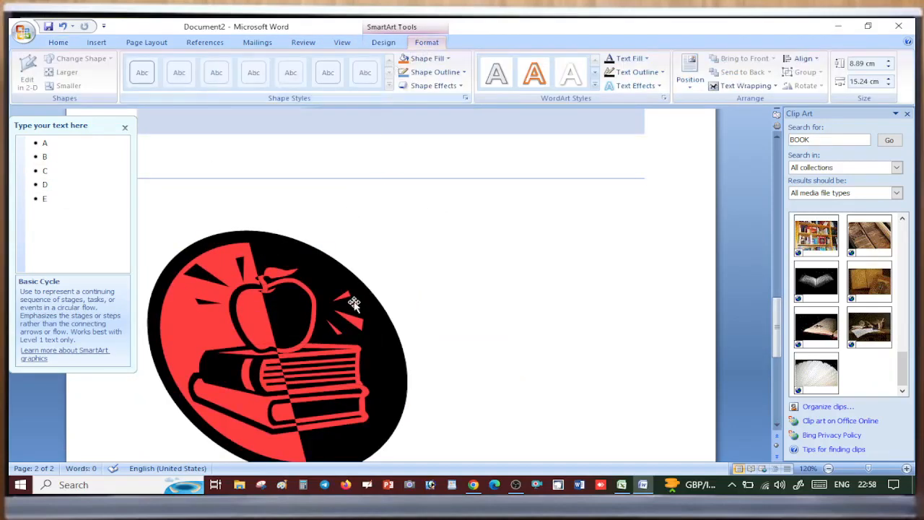
{"action": "scroll", "coordinate": [351, 303], "scroll_direction": "down", "scroll_amount": 8}
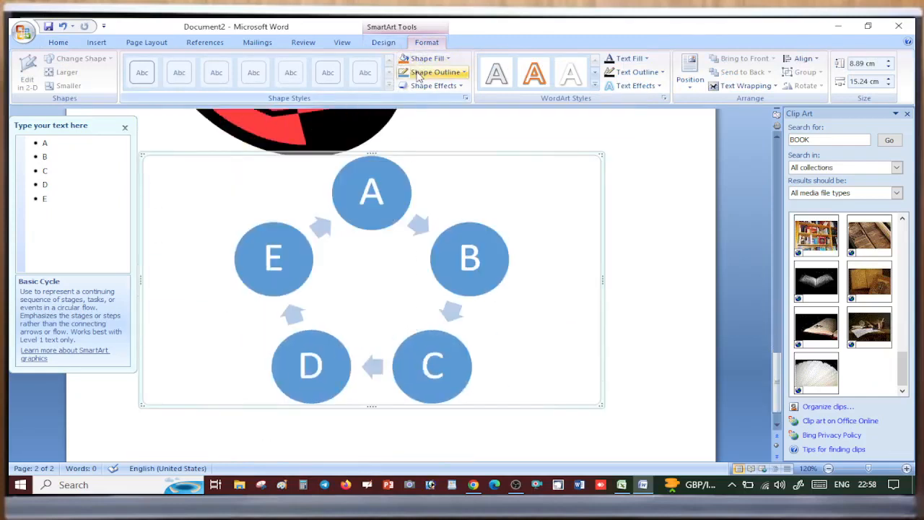
{"action": "left_click", "coordinate": [418, 75]}
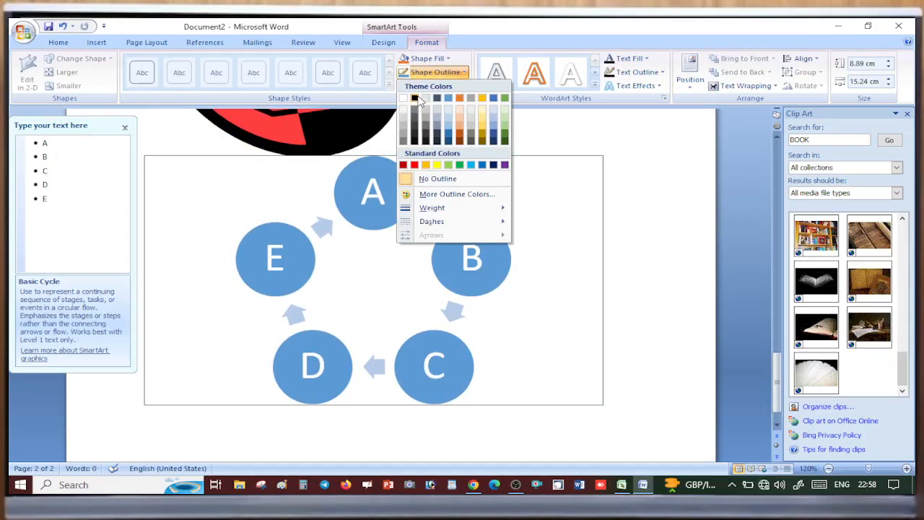
{"action": "left_click", "coordinate": [580, 227]}
Step: Preview a red outline colour and a 6 pt outline weight on the SmartArt graphic's frame without applying them
{"action": "left_click", "coordinate": [437, 72]}
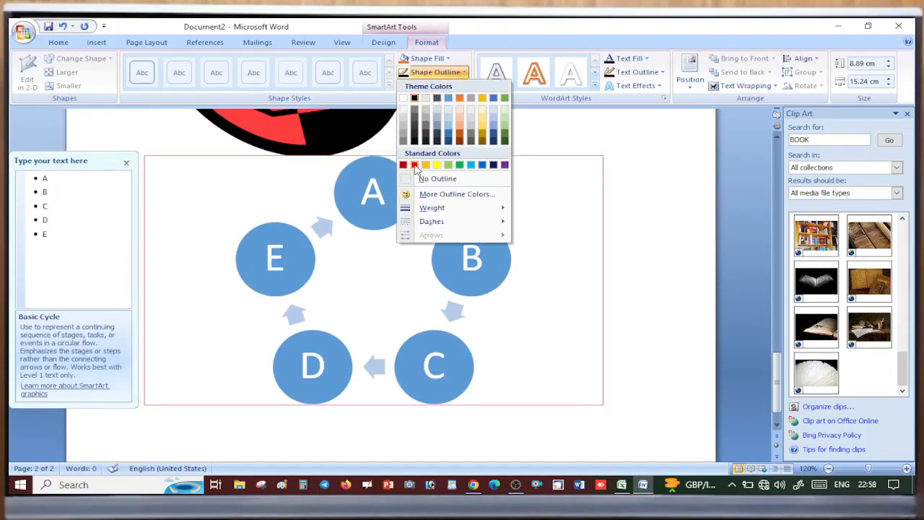
{"action": "mouse_move", "coordinate": [432, 208]}
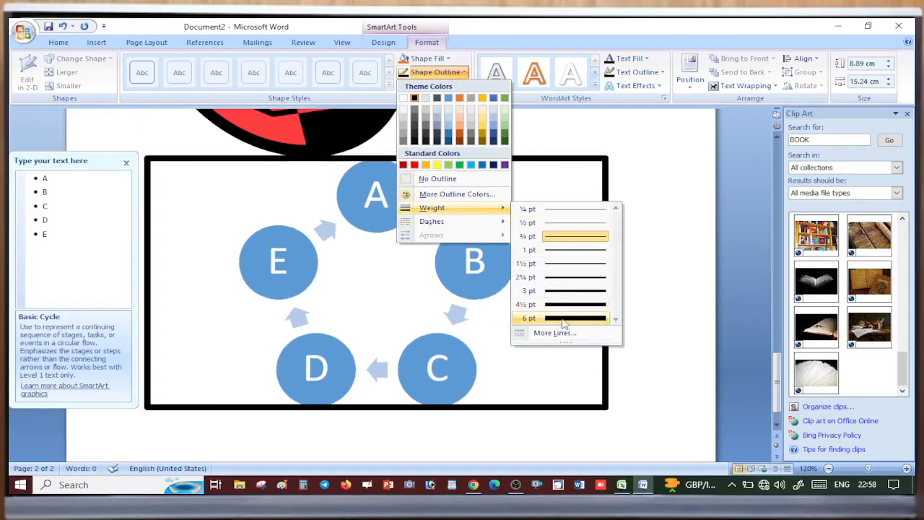
{"action": "mouse_move", "coordinate": [449, 224]}
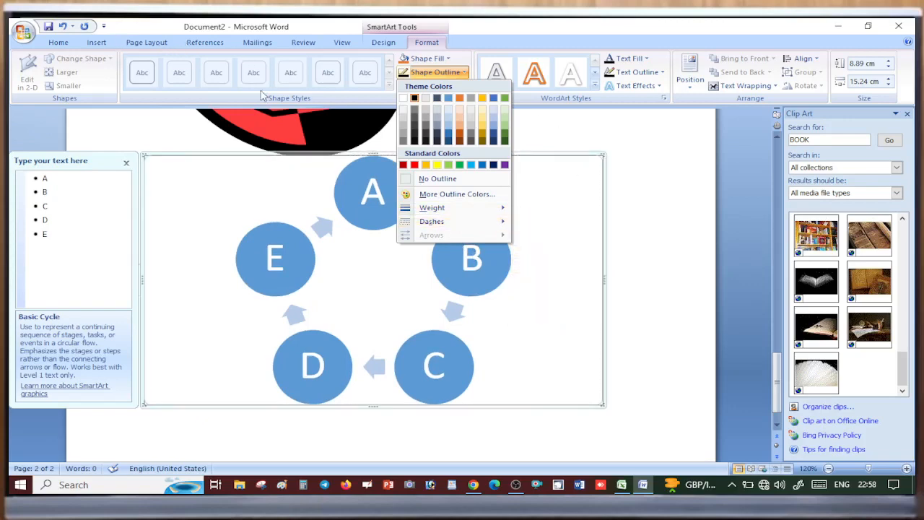
{"action": "left_click", "coordinate": [627, 247]}
Step: Insert a stacked column chart between the book clip art and the SmartArt cycle, keeping its sample data, and maximize the document window
{"action": "scroll", "coordinate": [181, 119], "scroll_direction": "up", "scroll_amount": 3}
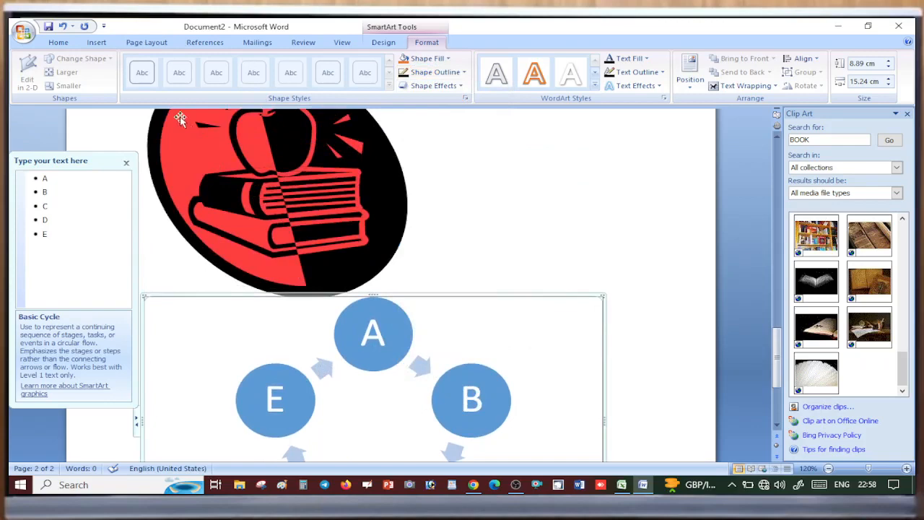
{"action": "left_click", "coordinate": [99, 43]}
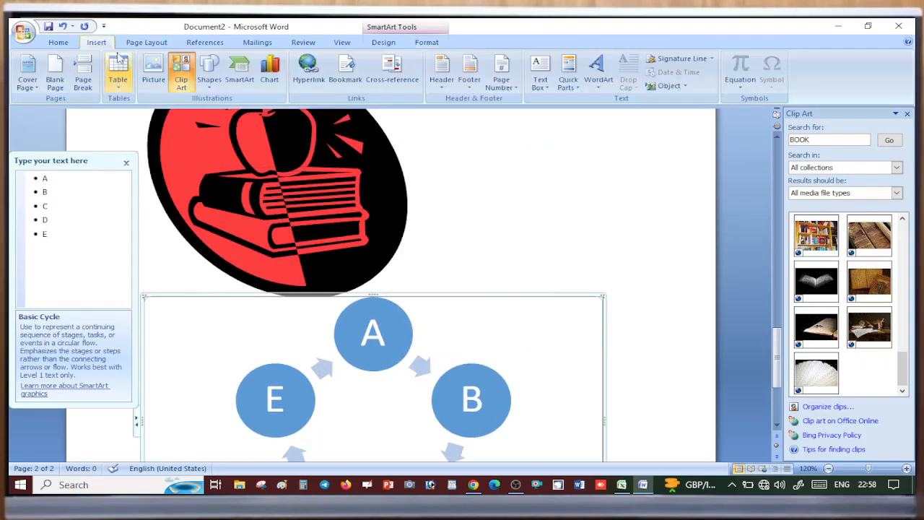
{"action": "left_click", "coordinate": [274, 83]}
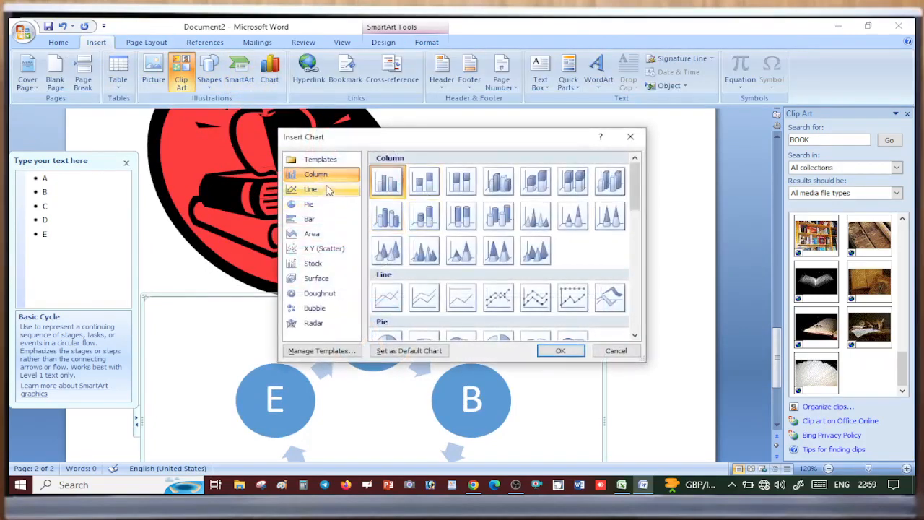
{"action": "left_click", "coordinate": [344, 160]}
{"action": "left_click", "coordinate": [330, 188]}
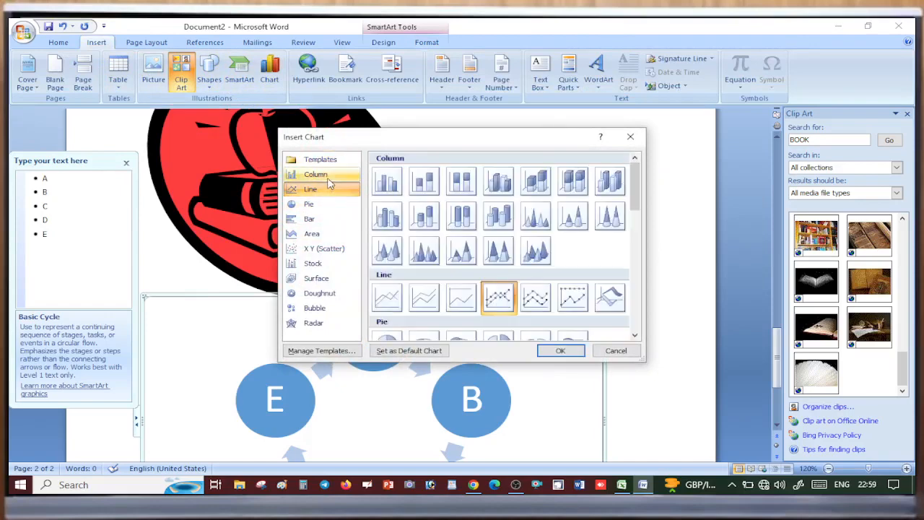
{"action": "left_click", "coordinate": [332, 205]}
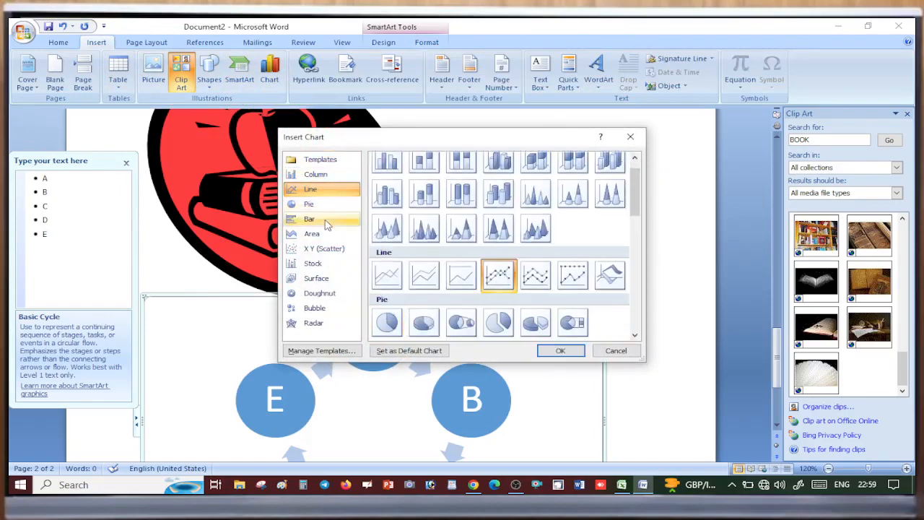
{"action": "left_click", "coordinate": [328, 219]}
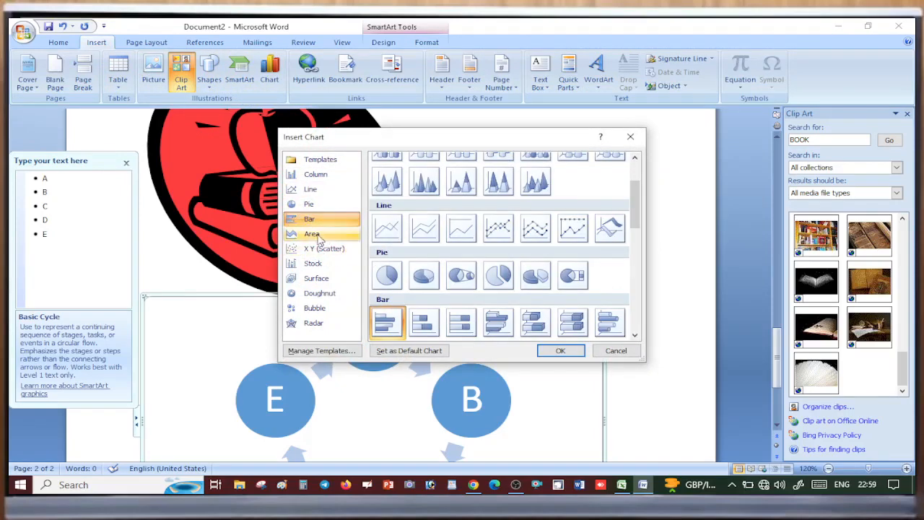
{"action": "left_click", "coordinate": [320, 233]}
{"action": "left_click", "coordinate": [316, 250]}
{"action": "scroll", "coordinate": [433, 216], "scroll_direction": "up", "scroll_amount": 10}
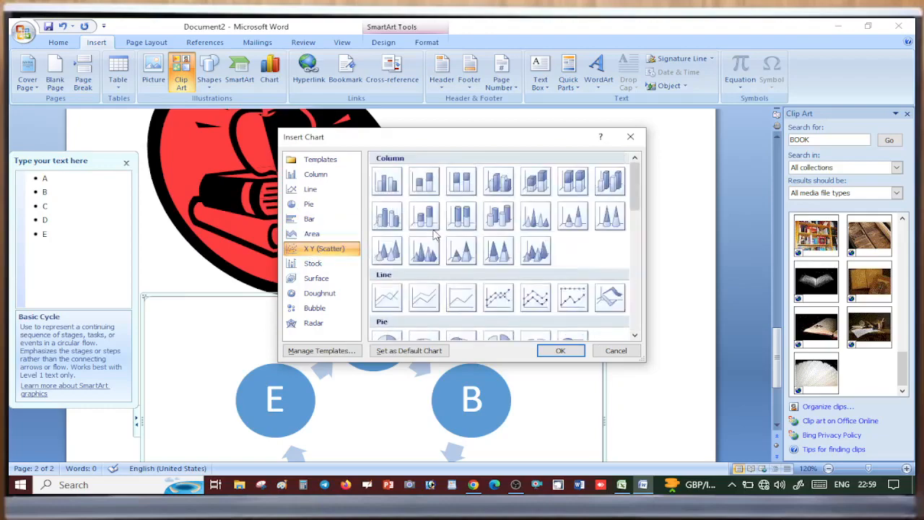
{"action": "left_click", "coordinate": [432, 192]}
{"action": "left_click", "coordinate": [558, 352]}
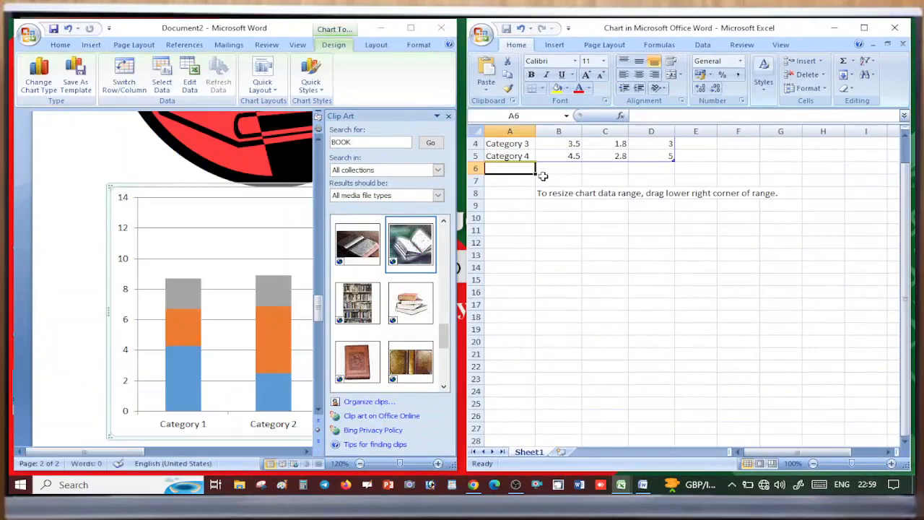
{"action": "left_click", "coordinate": [411, 28]}
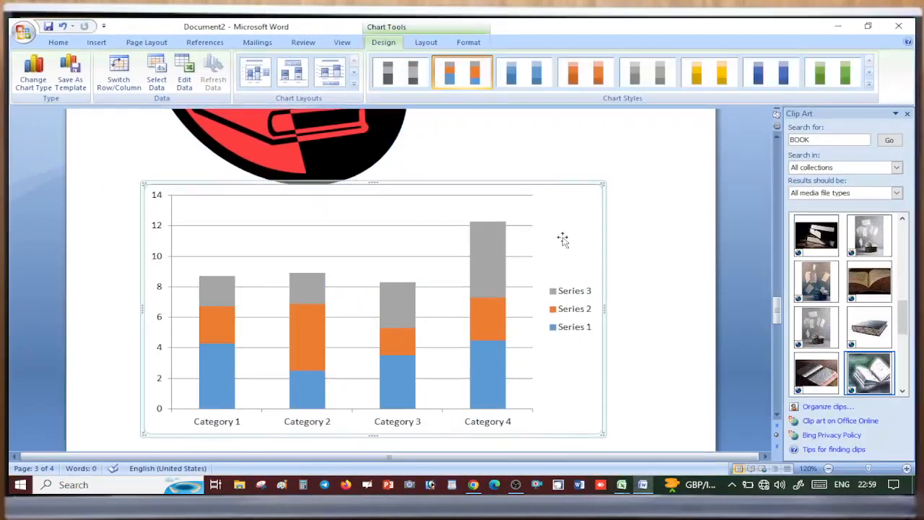
Step: Deselect the stacked column chart and close the Clip Art pane
{"action": "scroll", "coordinate": [561, 239], "scroll_direction": "down", "scroll_amount": 4}
{"action": "scroll", "coordinate": [535, 279], "scroll_direction": "up", "scroll_amount": 5}
{"action": "scroll", "coordinate": [419, 327], "scroll_direction": "down", "scroll_amount": 1}
{"action": "left_click", "coordinate": [247, 314]}
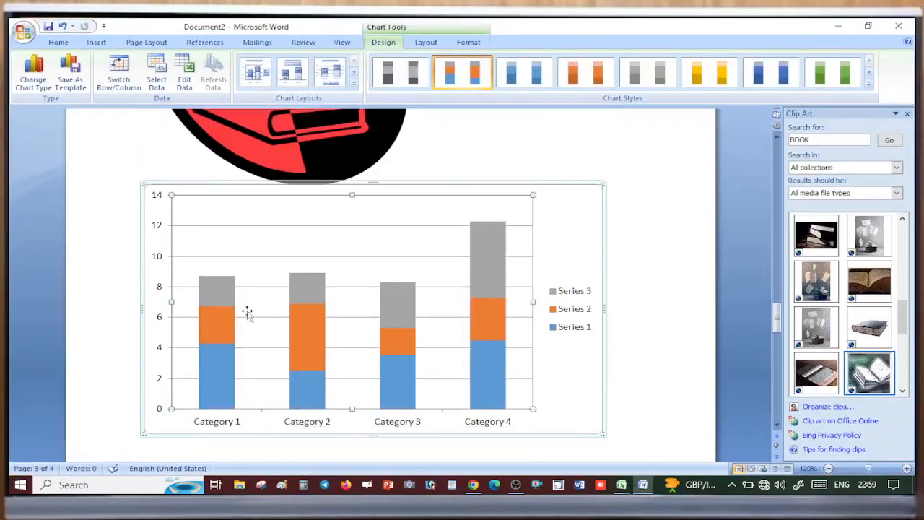
{"action": "scroll", "coordinate": [532, 294], "scroll_direction": "down", "scroll_amount": 1}
{"action": "scroll", "coordinate": [633, 192], "scroll_direction": "up", "scroll_amount": 1}
{"action": "left_click", "coordinate": [537, 169]}
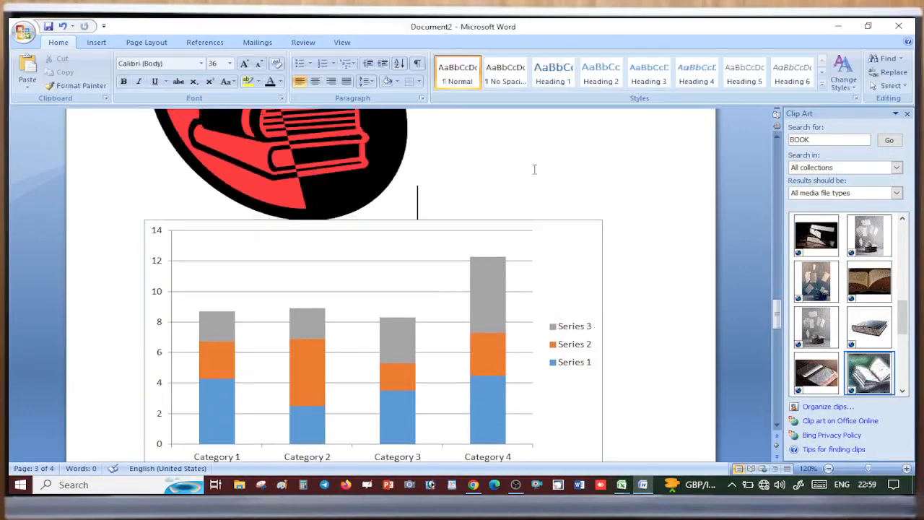
{"action": "left_click", "coordinate": [908, 115]}
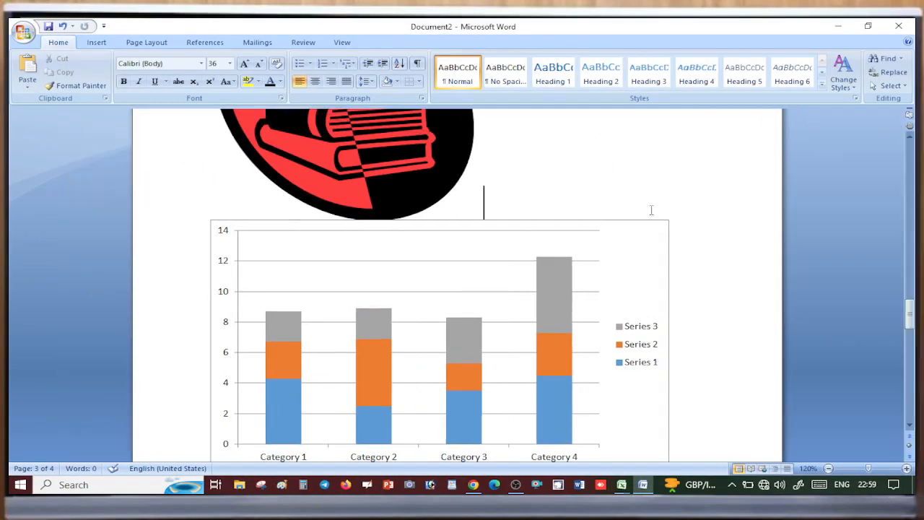
Step: Examine the stacked column chart, including its vertical axis and the Series 2 columns
{"action": "scroll", "coordinate": [458, 241], "scroll_direction": "down", "scroll_amount": 2}
{"action": "scroll", "coordinate": [565, 337], "scroll_direction": "up", "scroll_amount": 1}
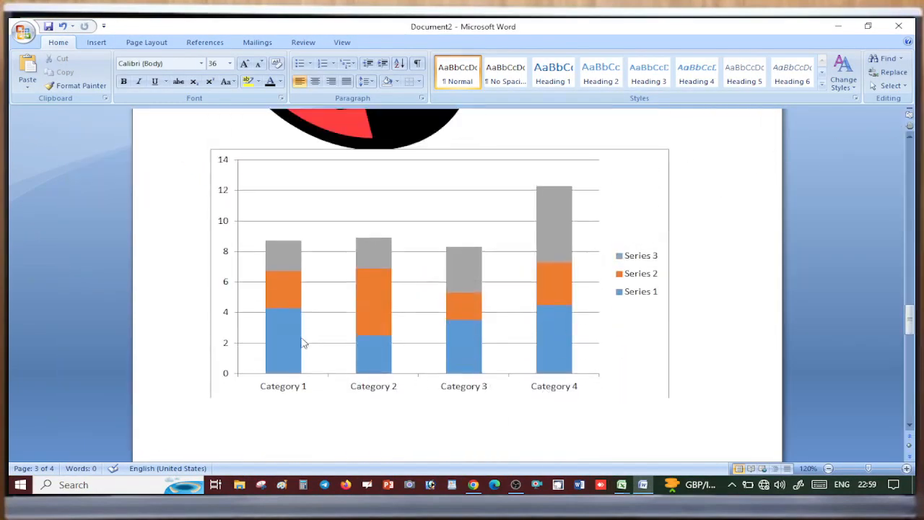
{"action": "scroll", "coordinate": [252, 330], "scroll_direction": "up", "scroll_amount": 1}
{"action": "left_click", "coordinate": [233, 262]}
{"action": "scroll", "coordinate": [502, 347], "scroll_direction": "down", "scroll_amount": 2}
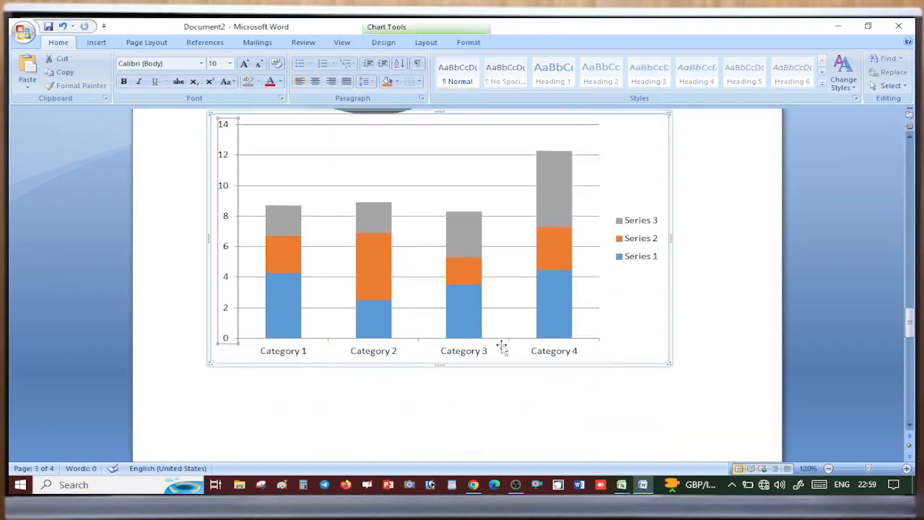
{"action": "left_click", "coordinate": [373, 288]}
{"action": "scroll", "coordinate": [374, 292], "scroll_direction": "up", "scroll_amount": 3}
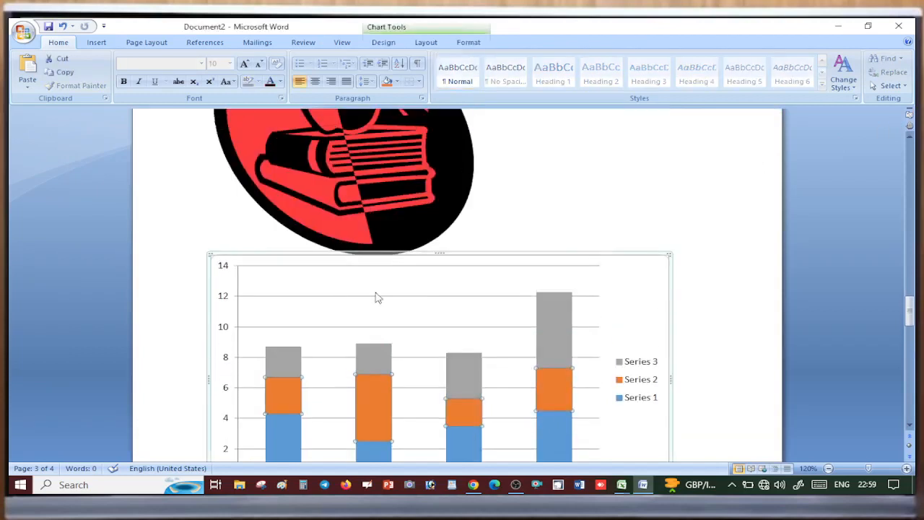
{"action": "scroll", "coordinate": [360, 321], "scroll_direction": "down", "scroll_amount": 2}
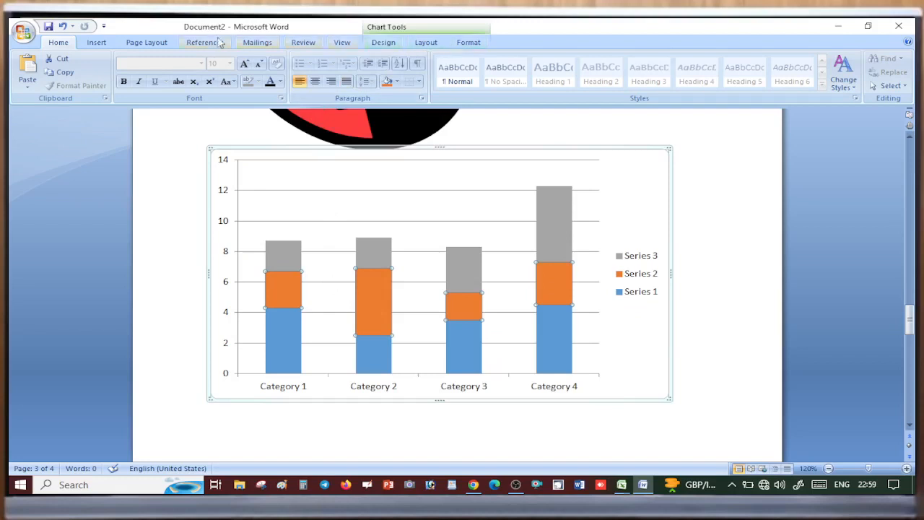
Step: Review the page holding the book clip art and the stacked column chart with nothing selected
{"action": "left_click", "coordinate": [97, 42]}
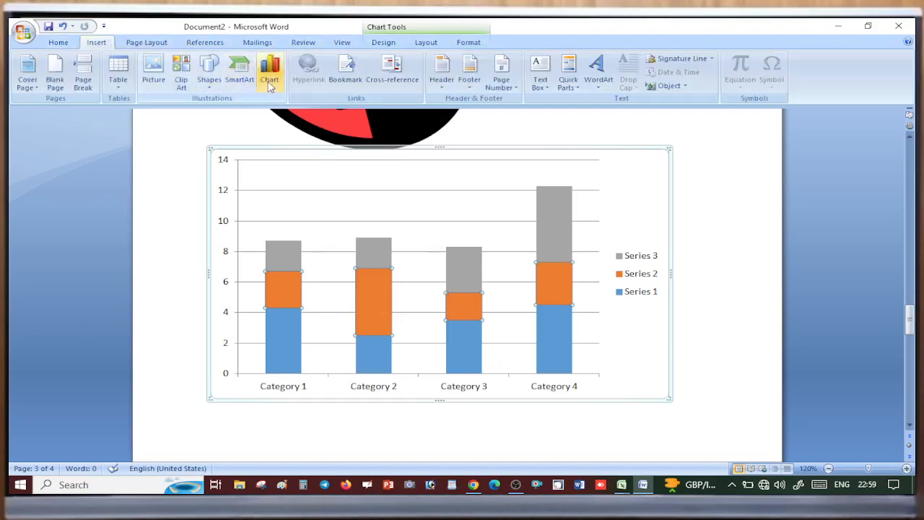
{"action": "left_click", "coordinate": [715, 178]}
{"action": "scroll", "coordinate": [697, 316], "scroll_direction": "up", "scroll_amount": 4}
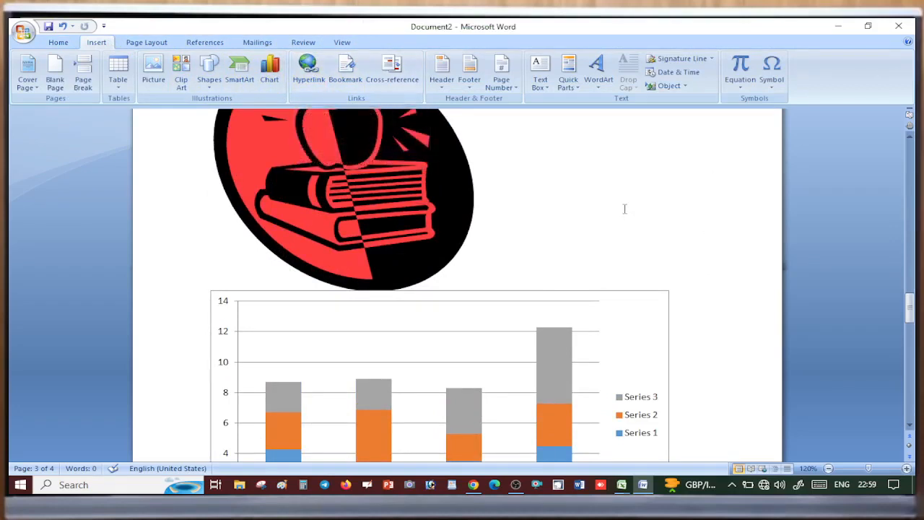
{"action": "scroll", "coordinate": [570, 279], "scroll_direction": "up", "scroll_amount": 3}
{"action": "scroll", "coordinate": [550, 281], "scroll_direction": "down", "scroll_amount": 3}
{"action": "scroll", "coordinate": [488, 260], "scroll_direction": "up", "scroll_amount": 9}
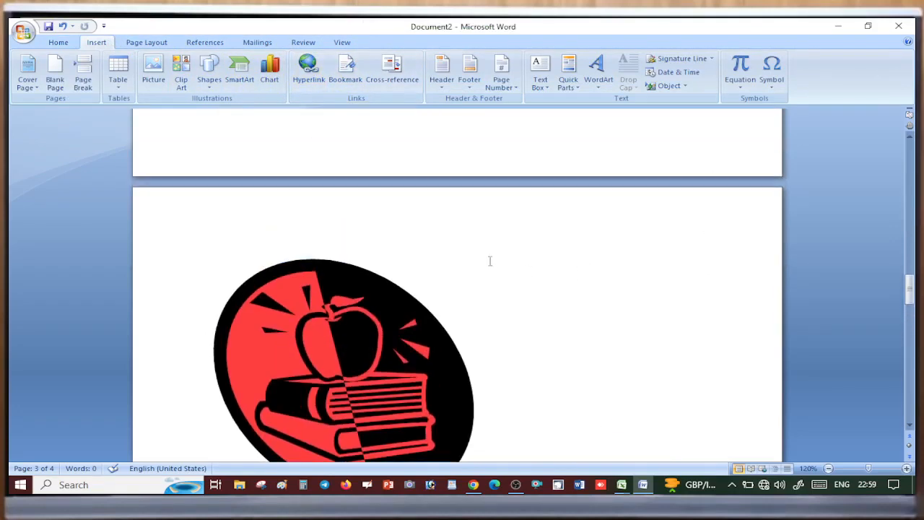
{"action": "scroll", "coordinate": [526, 322], "scroll_direction": "down", "scroll_amount": 4}
{"action": "scroll", "coordinate": [540, 312], "scroll_direction": "down", "scroll_amount": 3}
{"action": "scroll", "coordinate": [532, 289], "scroll_direction": "up", "scroll_amount": 4}
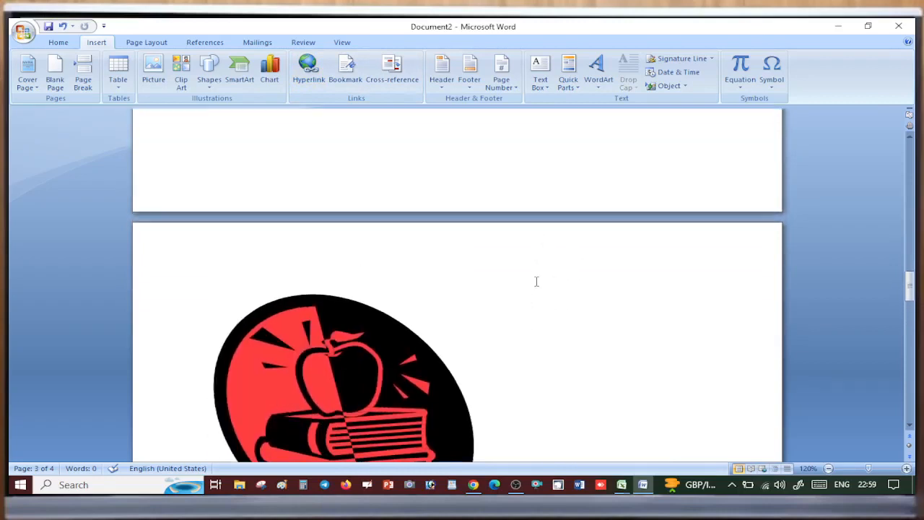
Step: Select the SmartArt cycle graphic on the last page and hide its text pane
{"action": "scroll", "coordinate": [542, 284], "scroll_direction": "down", "scroll_amount": 20}
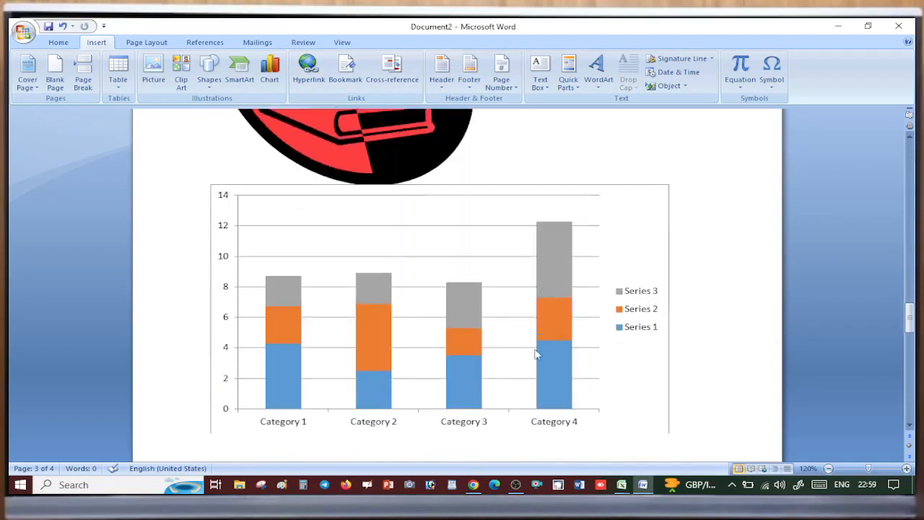
{"action": "scroll", "coordinate": [462, 346], "scroll_direction": "down", "scroll_amount": 8}
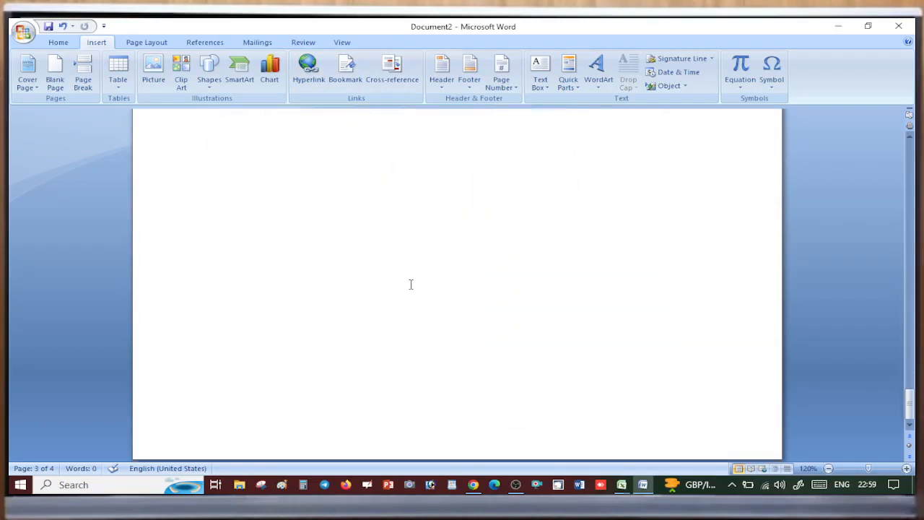
{"action": "left_click", "coordinate": [410, 284]}
{"action": "left_click", "coordinate": [192, 120]}
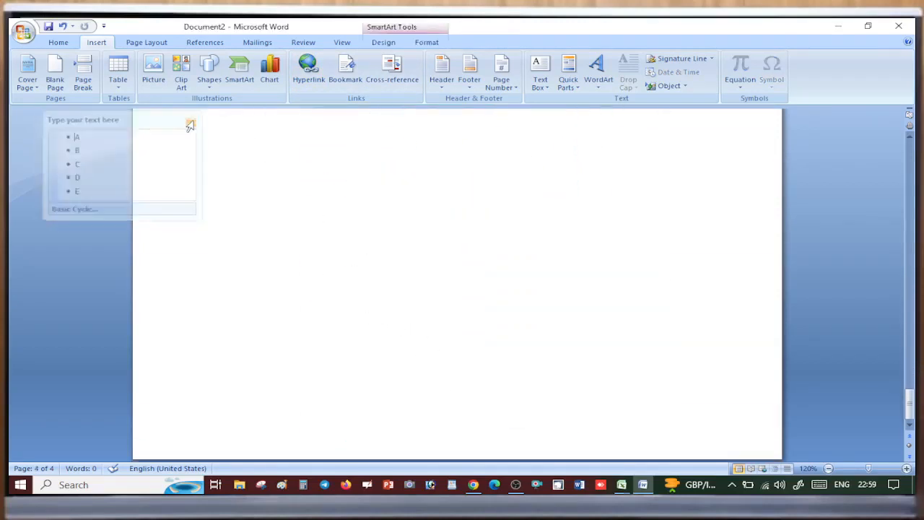
{"action": "scroll", "coordinate": [392, 296], "scroll_direction": "up", "scroll_amount": 3}
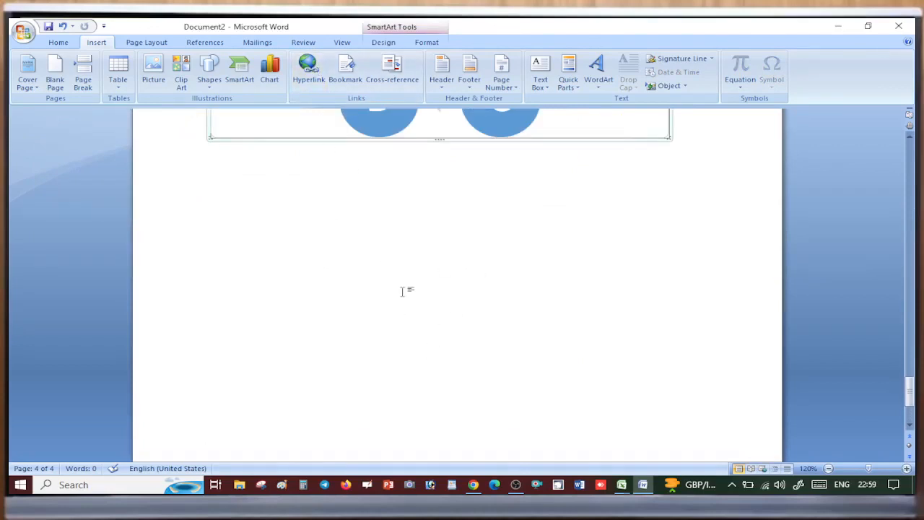
{"action": "key", "text": "ctrl+k"}
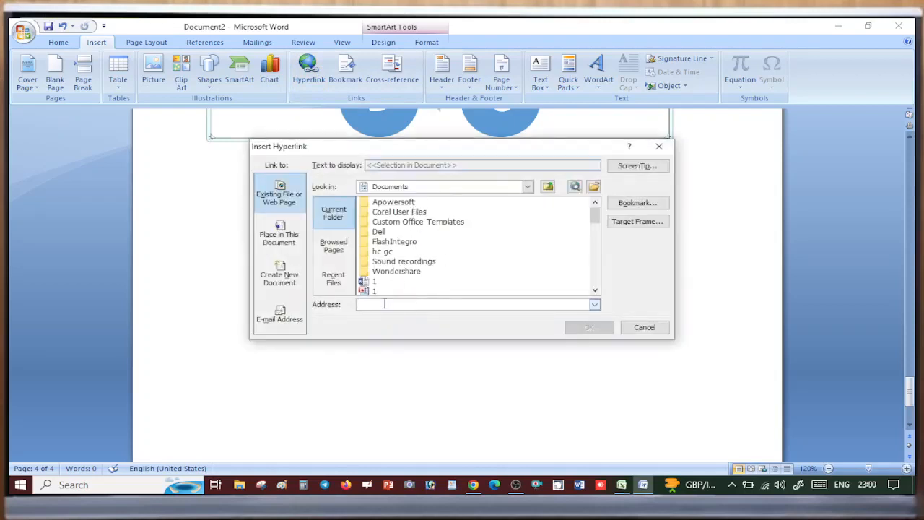
{"action": "left_click", "coordinate": [652, 327]}
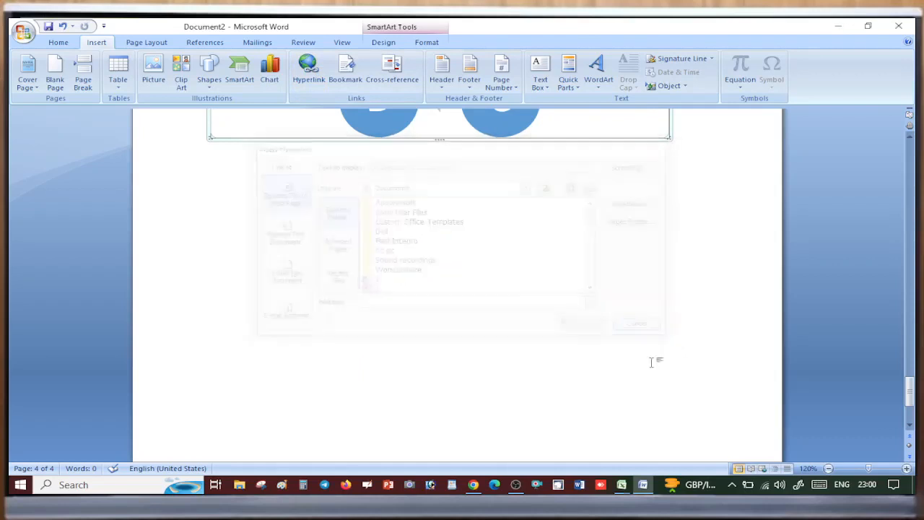
Step: Open the Insert Hyperlink dialog for the SmartArt cycle graphic
{"action": "scroll", "coordinate": [406, 275], "scroll_direction": "up", "scroll_amount": 3}
{"action": "scroll", "coordinate": [326, 320], "scroll_direction": "down", "scroll_amount": 3}
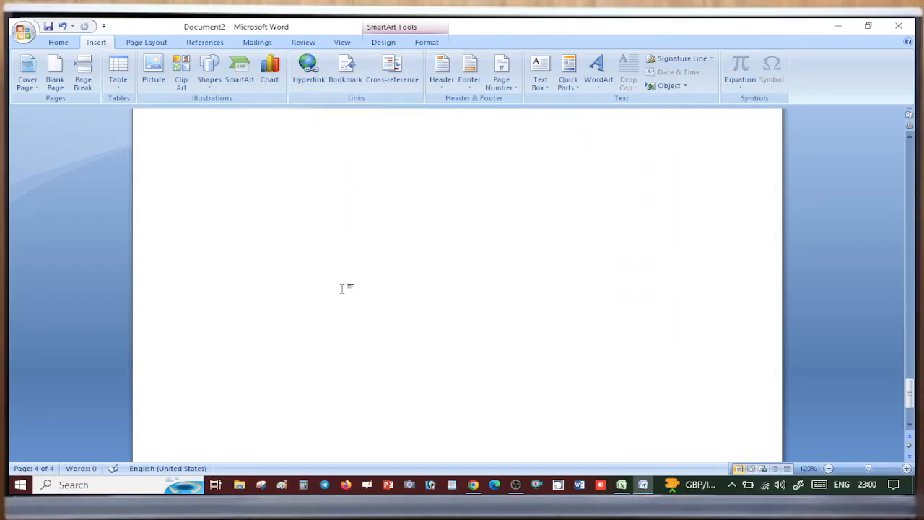
{"action": "scroll", "coordinate": [342, 289], "scroll_direction": "up", "scroll_amount": 3}
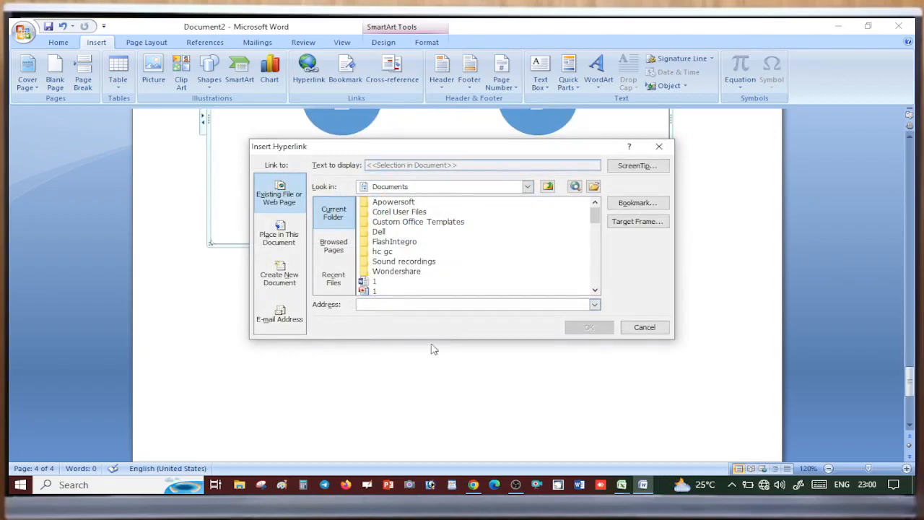
Step: Switch to Chrome, enter YOutube.com as the address in a new tab and select the whole address
{"action": "left_click", "coordinate": [478, 488]}
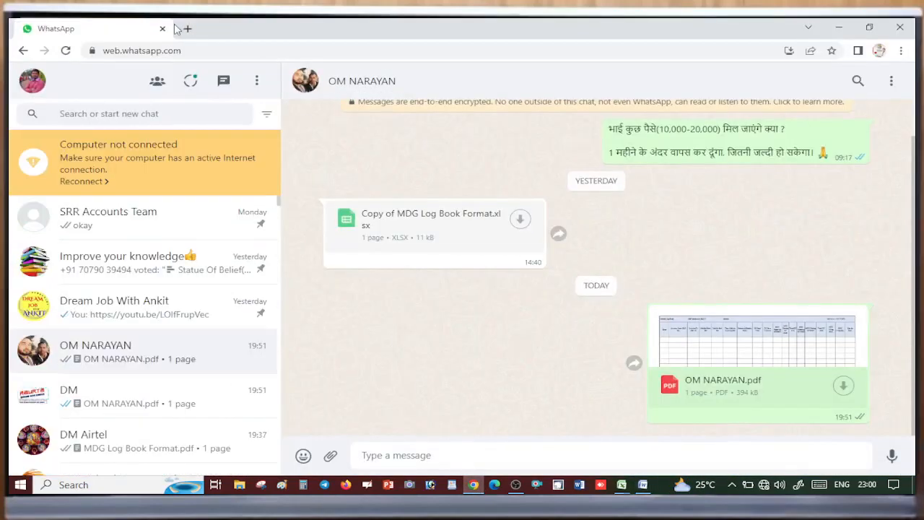
{"action": "left_click", "coordinate": [185, 29]}
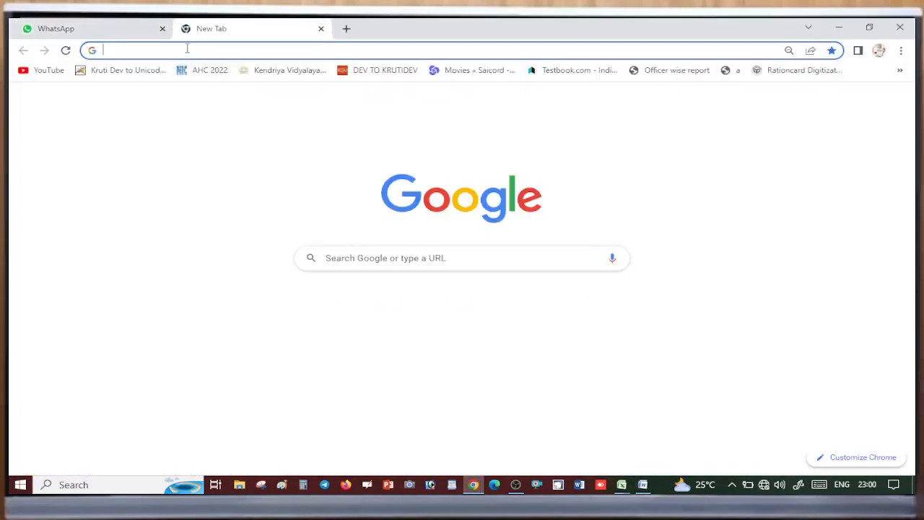
{"action": "type", "text": "YO"}
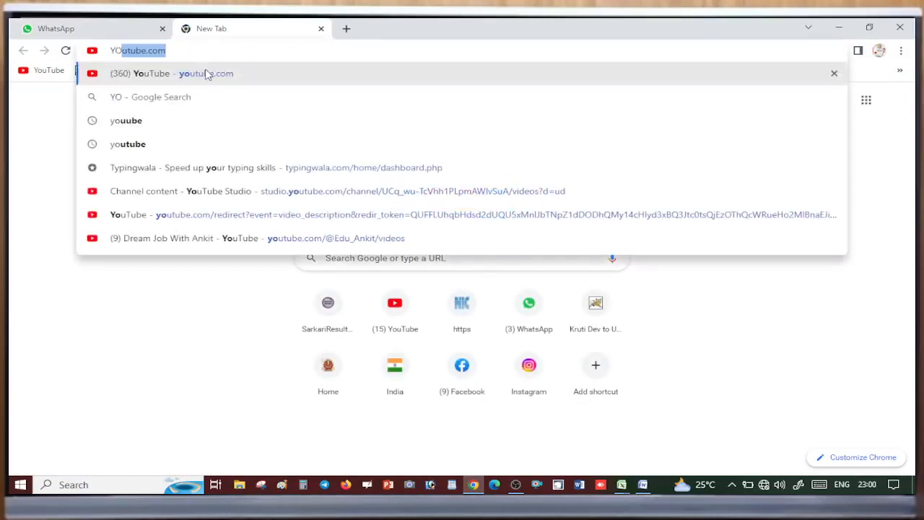
{"action": "left_click", "coordinate": [250, 52]}
{"action": "left_click_drag", "start_coordinate": [250, 52], "coordinate": [106, 53]}
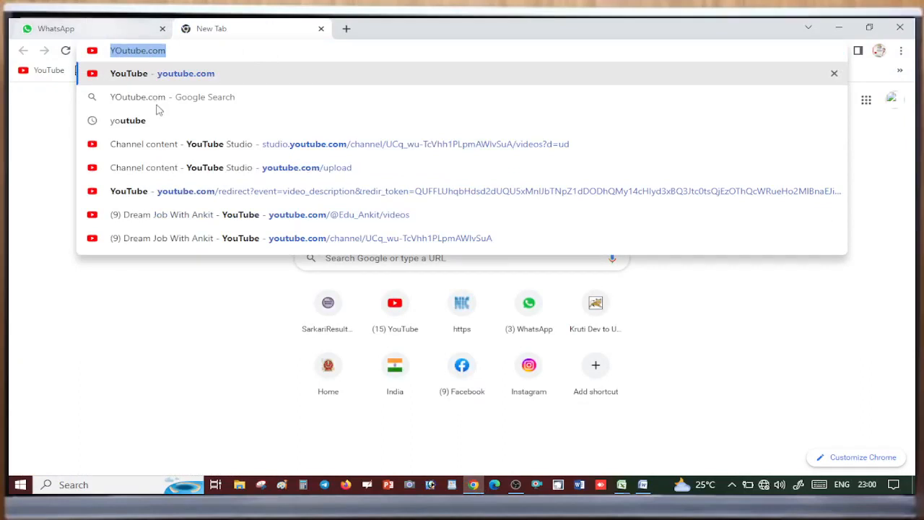
Step: Switch back to Word and hyperlink the SmartArt cycle graphic to the YouTube channel's web address
{"action": "left_click", "coordinate": [656, 486]}
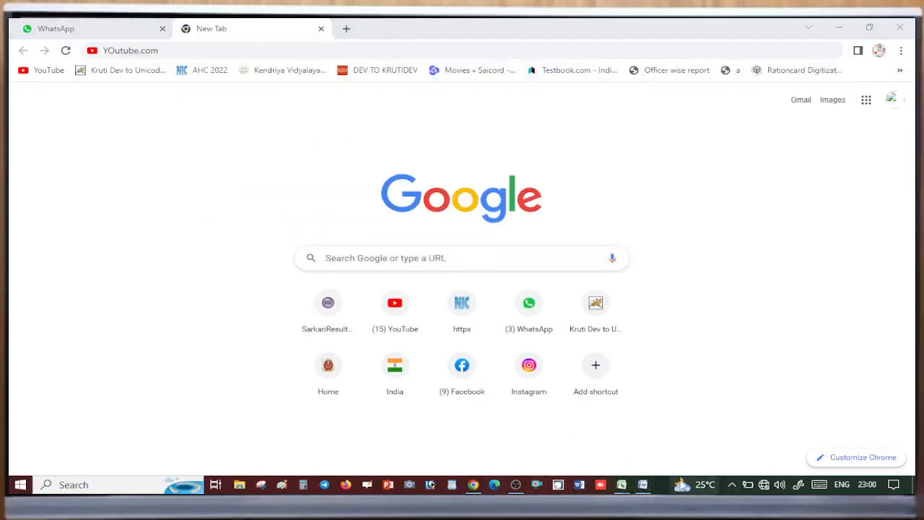
{"action": "left_click", "coordinate": [643, 486]}
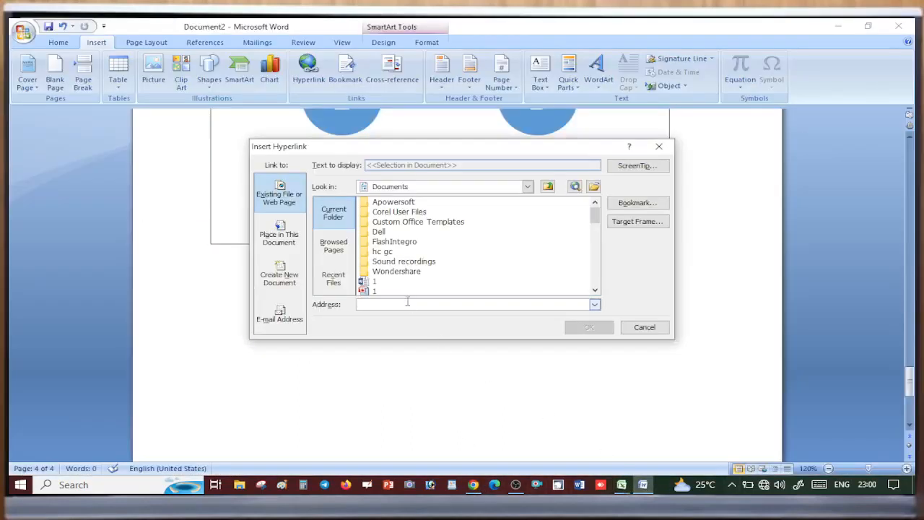
{"action": "type", "text": "https://www.youtube.com/"}
{"action": "left_click", "coordinate": [460, 306]}
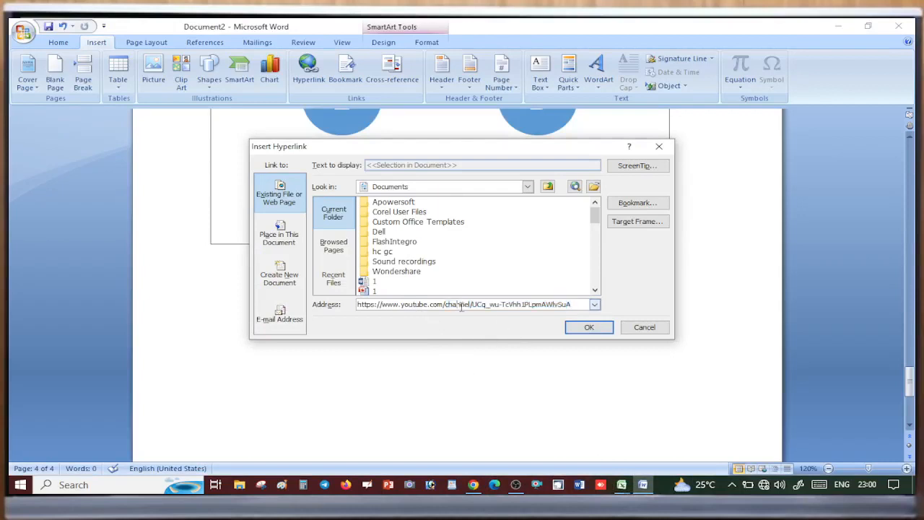
{"action": "left_click", "coordinate": [584, 327]}
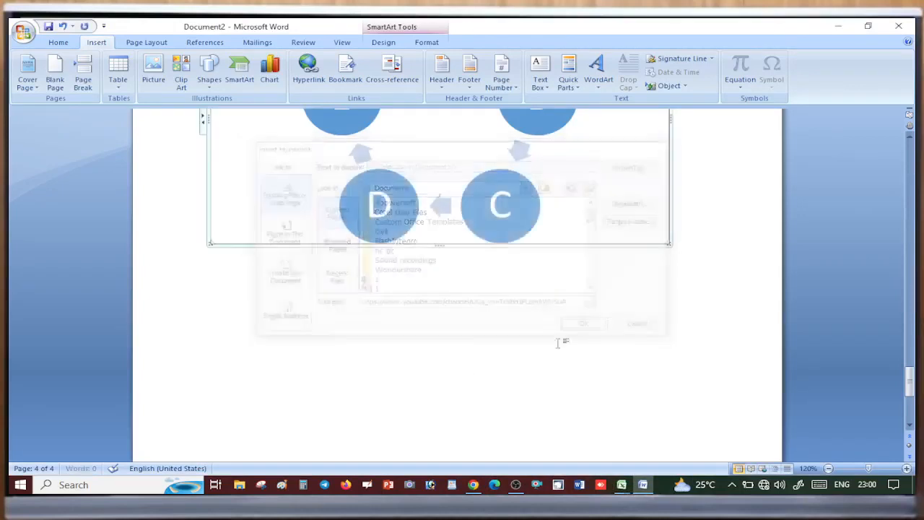
Step: Add the text CLICK HERE in the empty area below the SmartArt graphic on the last page
{"action": "scroll", "coordinate": [463, 347], "scroll_direction": "up", "scroll_amount": 2}
{"action": "scroll", "coordinate": [481, 378], "scroll_direction": "up", "scroll_amount": 12}
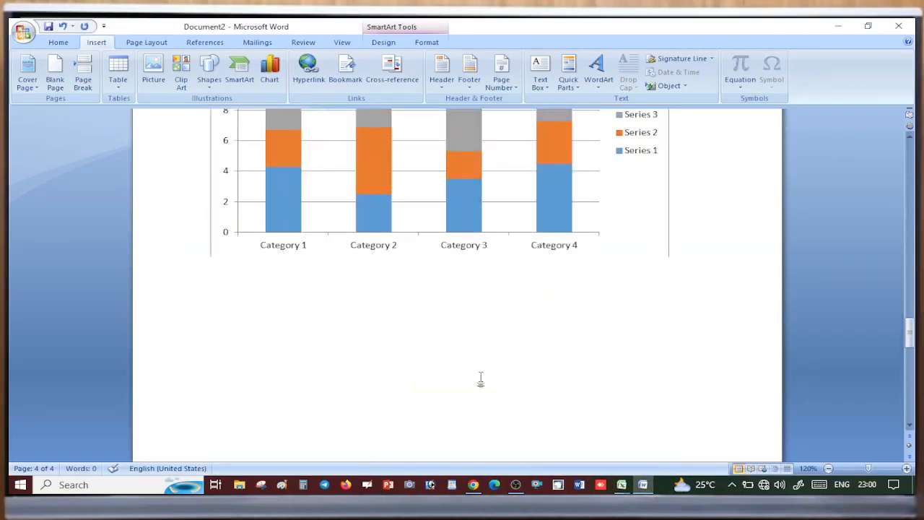
{"action": "scroll", "coordinate": [481, 381], "scroll_direction": "down", "scroll_amount": 20}
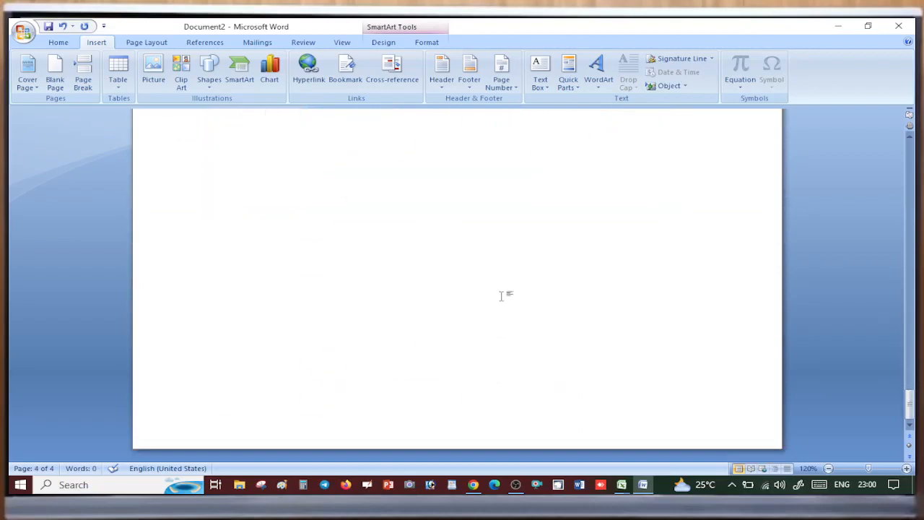
{"action": "left_click", "coordinate": [513, 303]}
{"action": "type", "text": "C"}
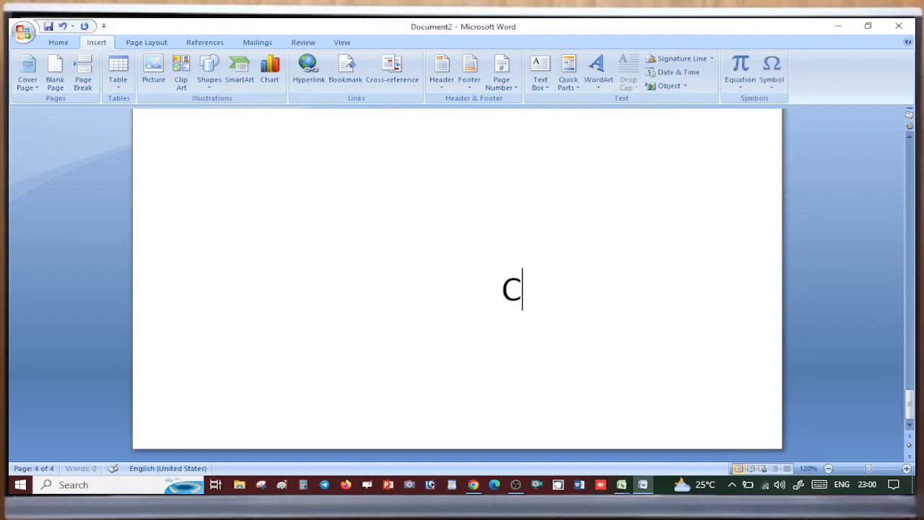
{"action": "type", "text": "LICK HERE"}
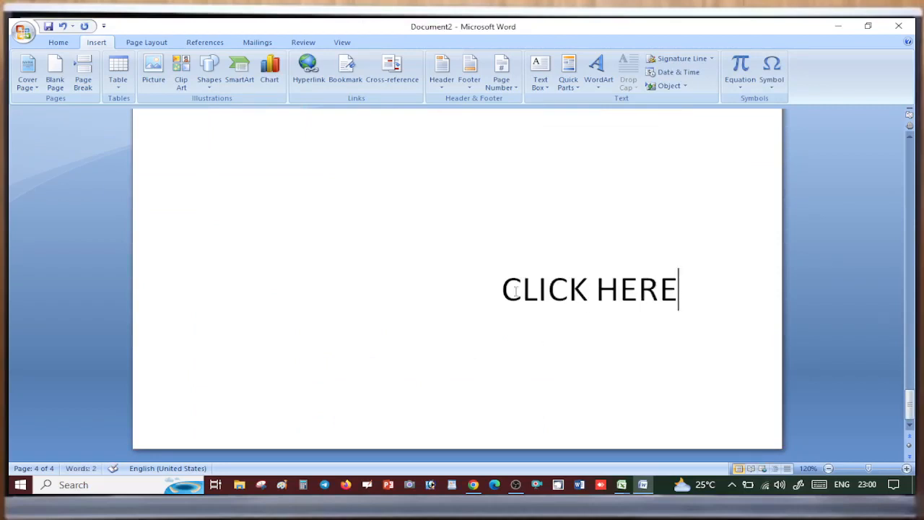
Step: Hyperlink the whole CLICK HERE text to the same YouTube channel address
{"action": "left_click_drag", "start_coordinate": [503, 291], "coordinate": [644, 291]}
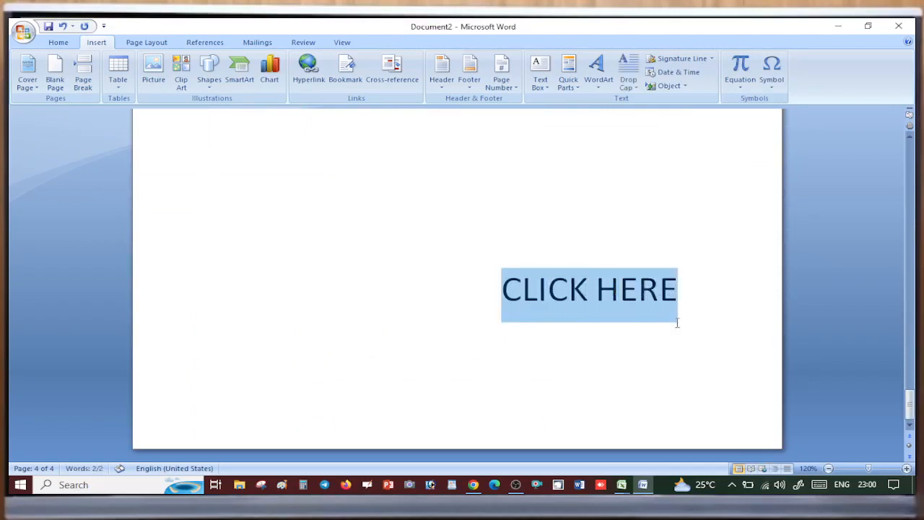
{"action": "key", "text": "ctrl+k"}
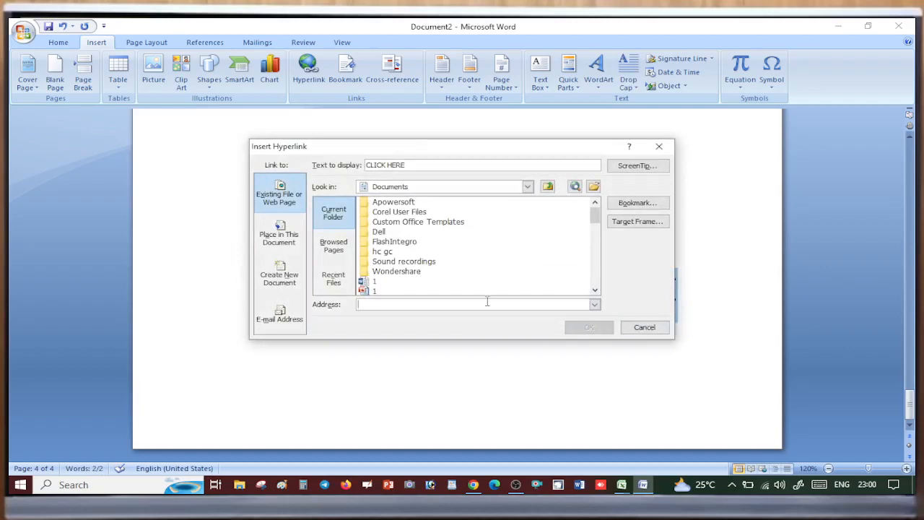
{"action": "key", "text": "ctrl+v"}
{"action": "left_click", "coordinate": [589, 327]}
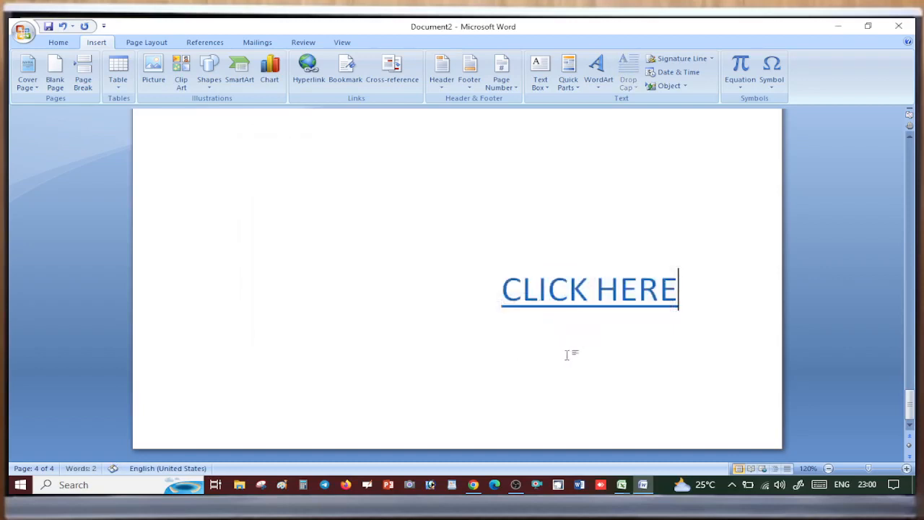
Step: Inspect the target of the CLICK HERE link and the area around it
{"action": "key", "text": "ctrl+Left"}
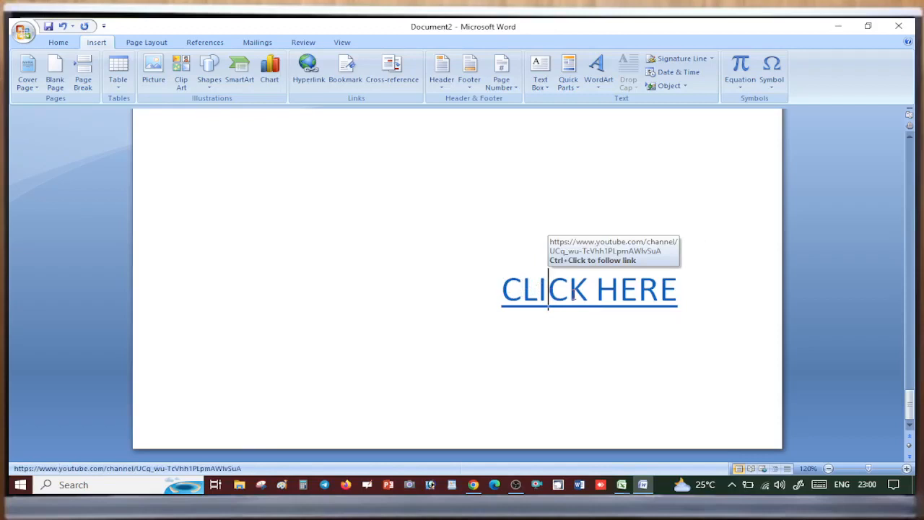
{"action": "left_click", "coordinate": [571, 205]}
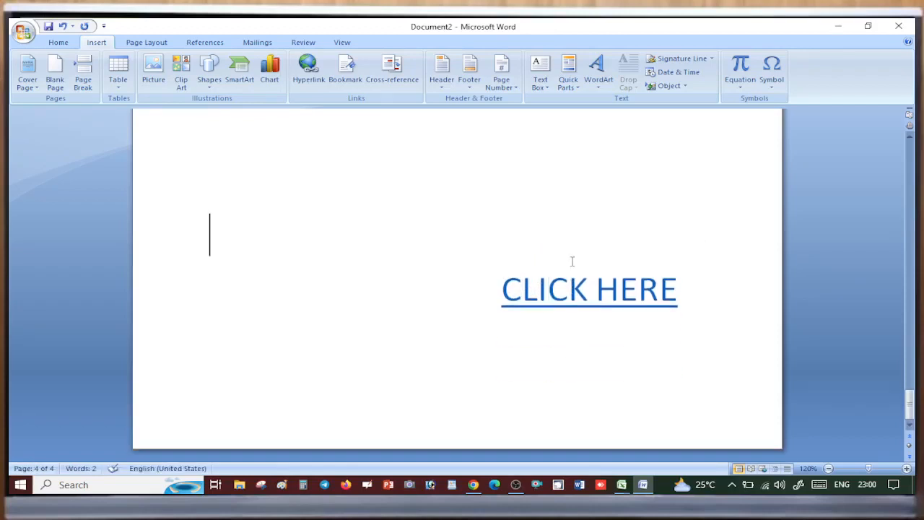
{"action": "left_click", "coordinate": [570, 290]}
{"action": "scroll", "coordinate": [577, 317], "scroll_direction": "up", "scroll_amount": 3}
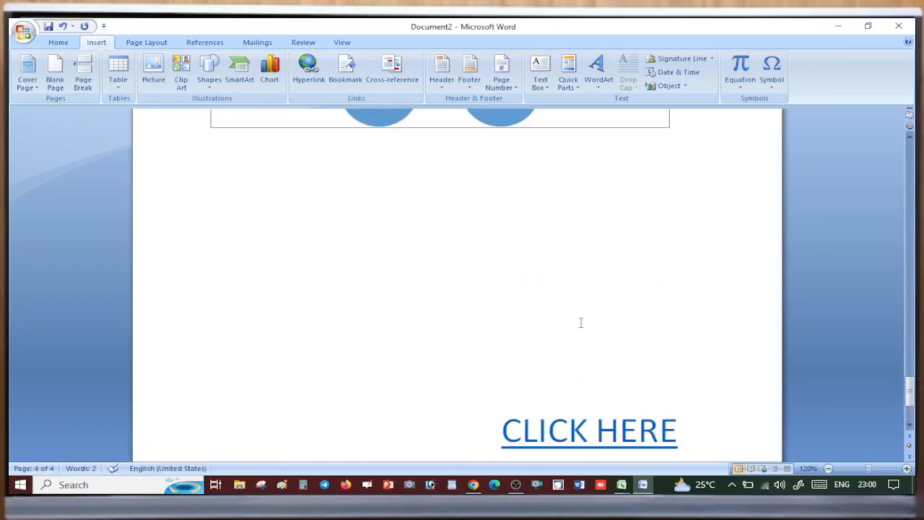
{"action": "scroll", "coordinate": [557, 344], "scroll_direction": "down", "scroll_amount": 3}
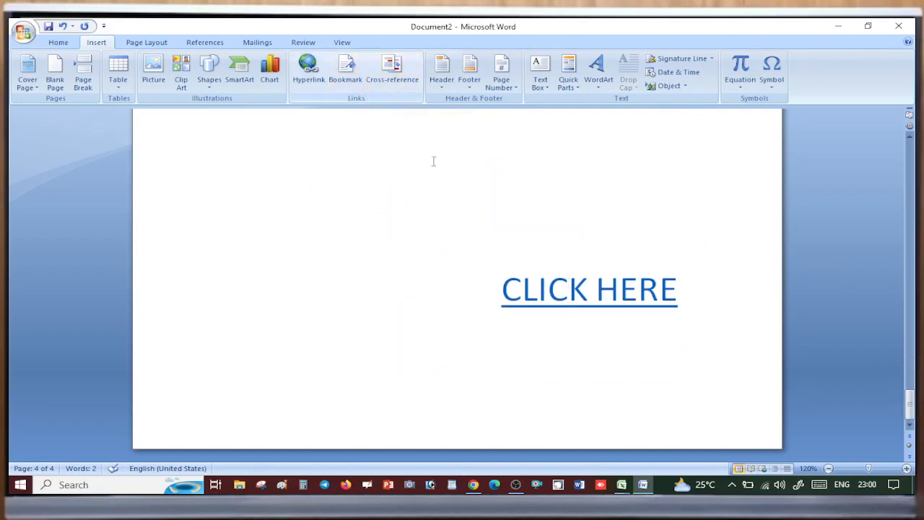
Step: Look at the built-in header designs without applying one and view the document's pages at a reduced zoom
{"action": "left_click", "coordinate": [443, 72]}
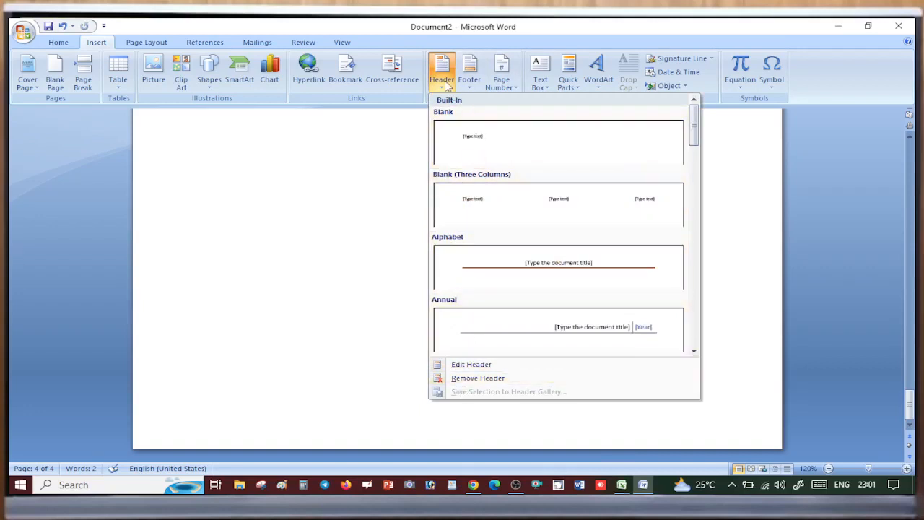
{"action": "left_click", "coordinate": [367, 299]}
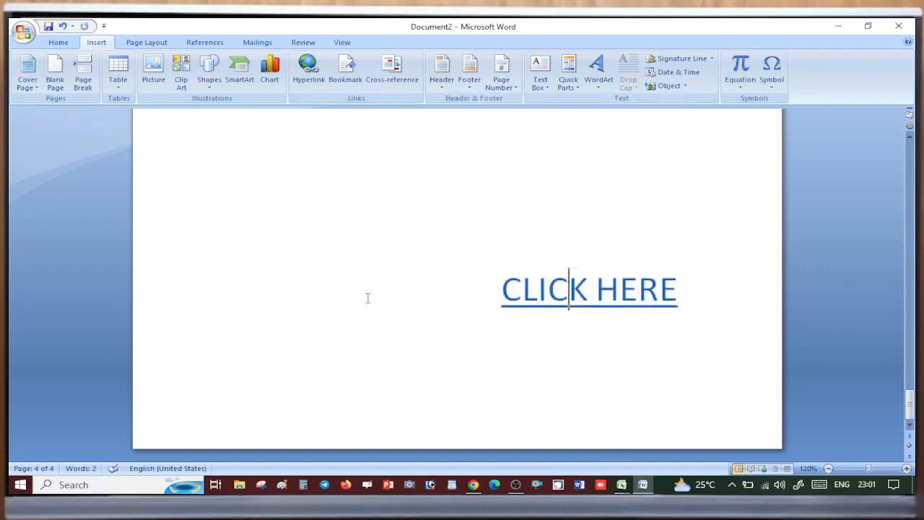
{"action": "scroll", "coordinate": [412, 318], "scroll_direction": "up", "scroll_amount": 5}
{"action": "scroll", "coordinate": [329, 322], "scroll_direction": "down", "scroll_amount": 7, "text": "ctrl"}
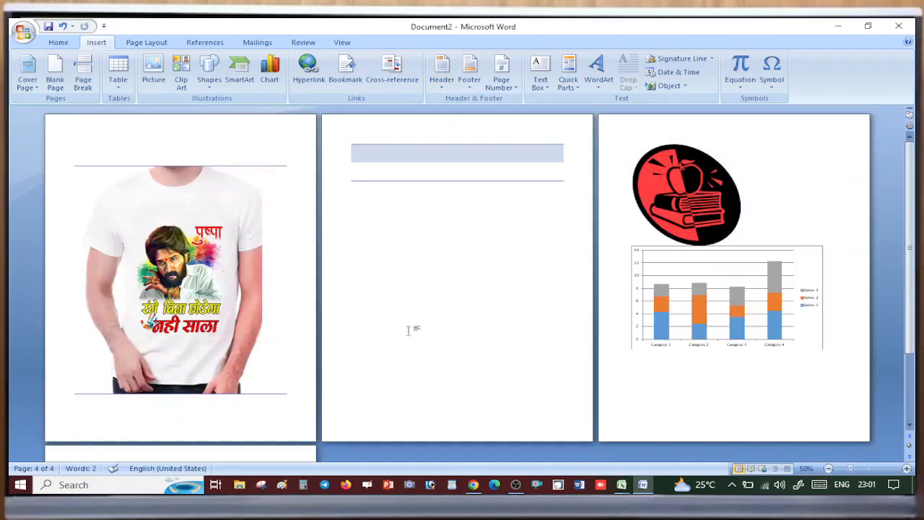
{"action": "scroll", "coordinate": [408, 331], "scroll_direction": "up", "scroll_amount": 2, "text": "ctrl"}
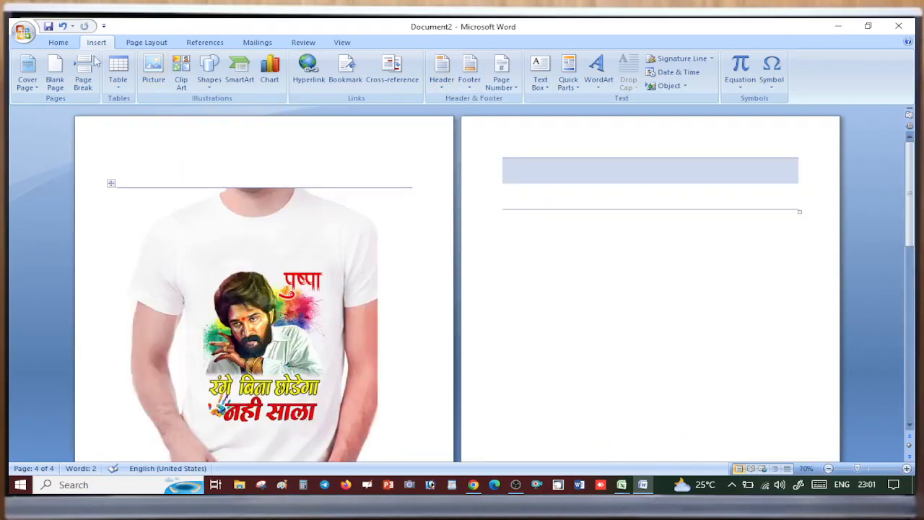
Step: Create a new blank document
{"action": "left_click", "coordinate": [22, 30]}
{"action": "left_click", "coordinate": [44, 58]}
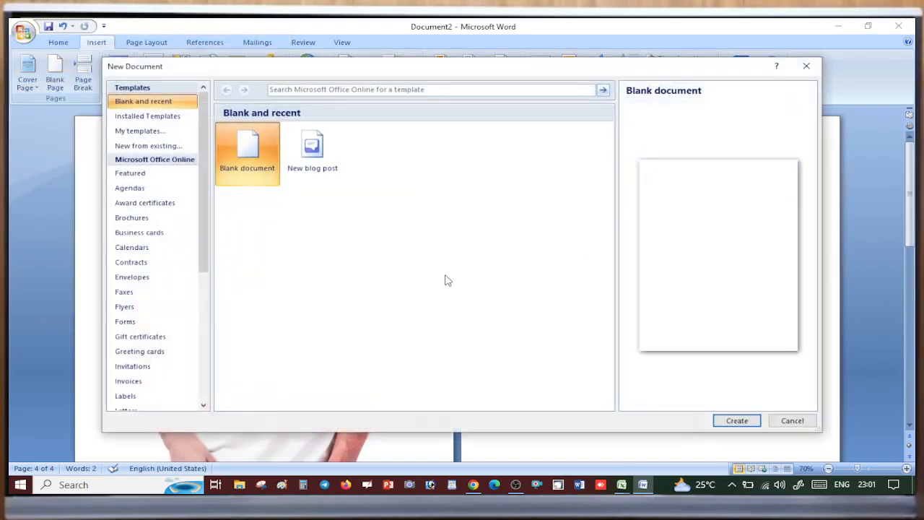
{"action": "left_click", "coordinate": [733, 420]}
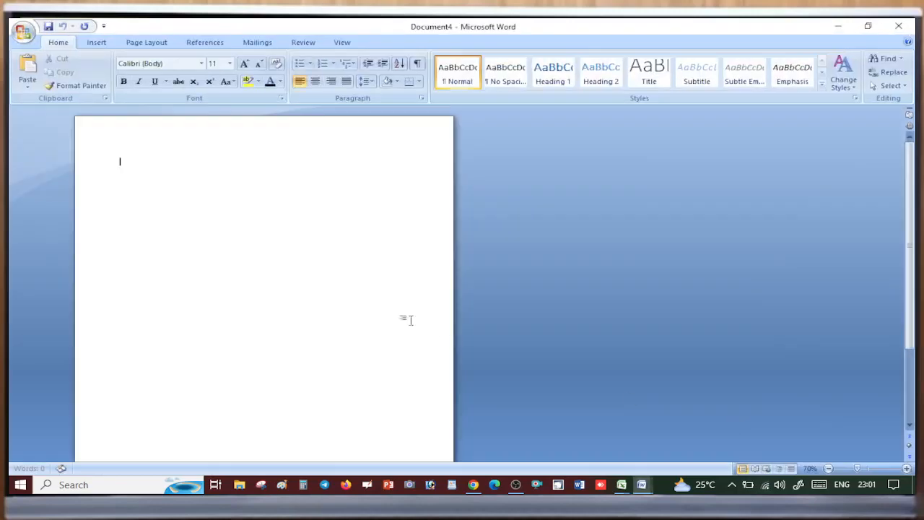
Step: Open the header of the new document for editing and review its header and footer areas
{"action": "scroll", "coordinate": [376, 314], "scroll_direction": "down", "scroll_amount": 5, "text": "ctrl"}
{"action": "scroll", "coordinate": [212, 282], "scroll_direction": "up", "scroll_amount": 3, "text": "ctrl"}
{"action": "double_click", "coordinate": [180, 136]}
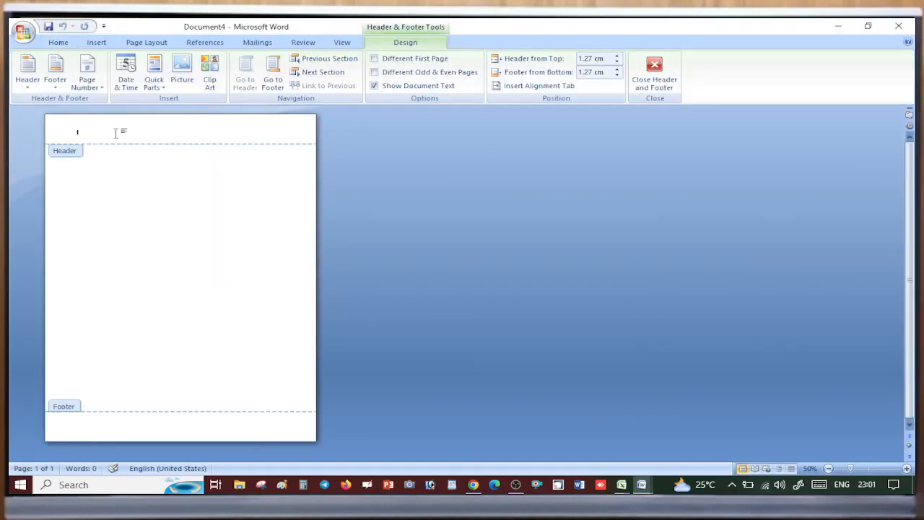
{"action": "scroll", "coordinate": [115, 133], "scroll_direction": "up", "scroll_amount": 6, "text": "ctrl"}
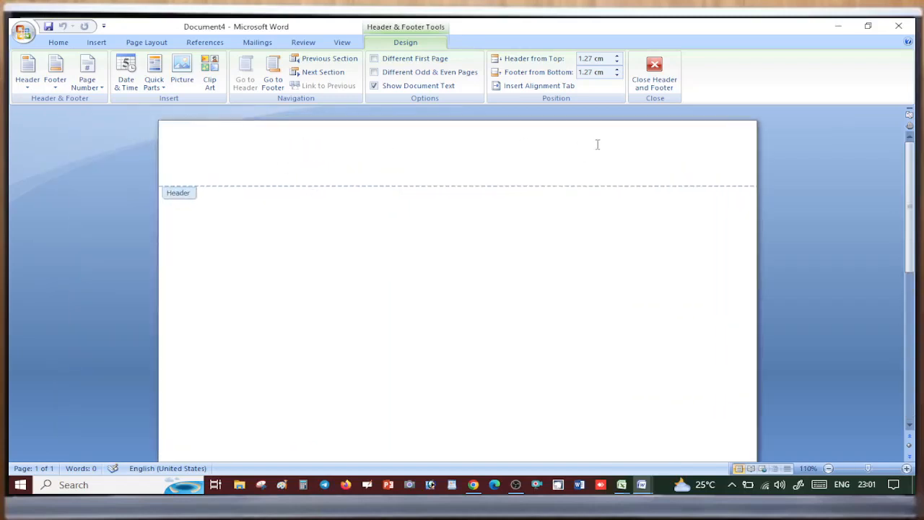
{"action": "scroll", "coordinate": [695, 155], "scroll_direction": "down", "scroll_amount": 10}
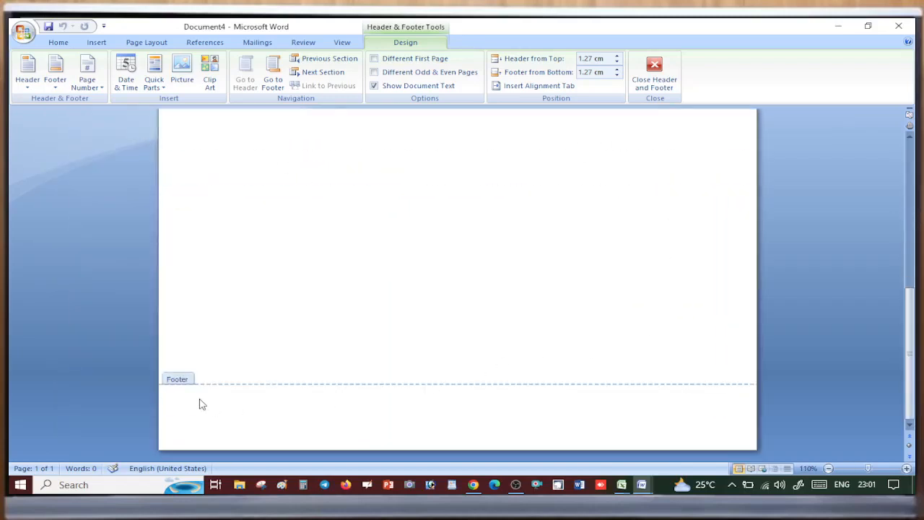
{"action": "scroll", "coordinate": [708, 408], "scroll_direction": "up", "scroll_amount": 8}
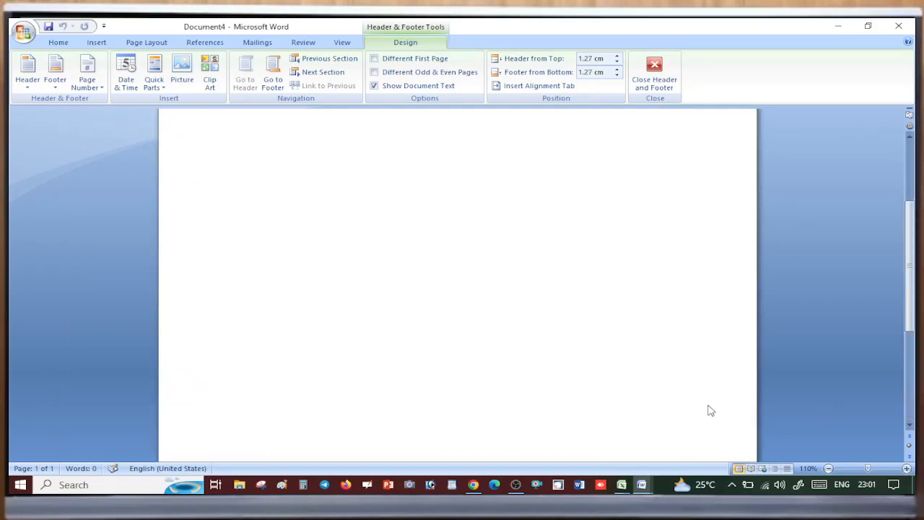
{"action": "scroll", "coordinate": [438, 219], "scroll_direction": "down", "scroll_amount": 10}
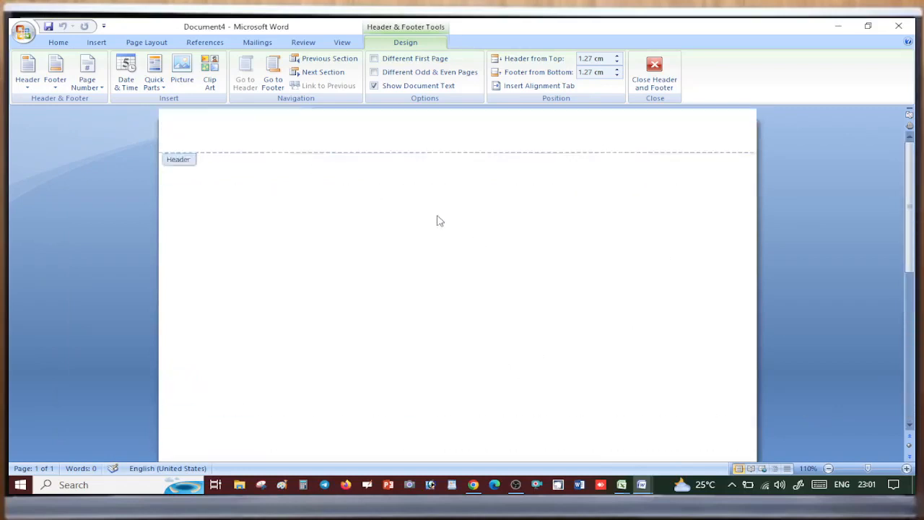
{"action": "scroll", "coordinate": [391, 416], "scroll_direction": "up", "scroll_amount": 10}
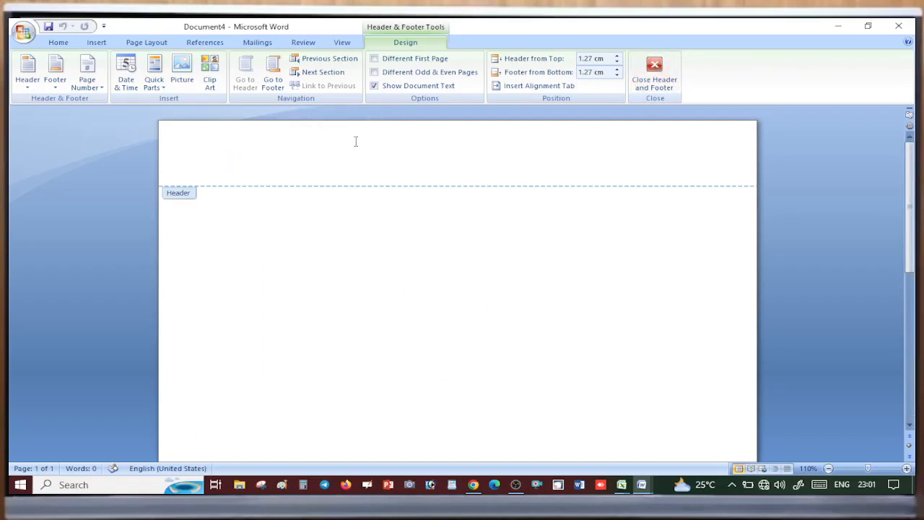
{"action": "scroll", "coordinate": [328, 223], "scroll_direction": "down", "scroll_amount": 10}
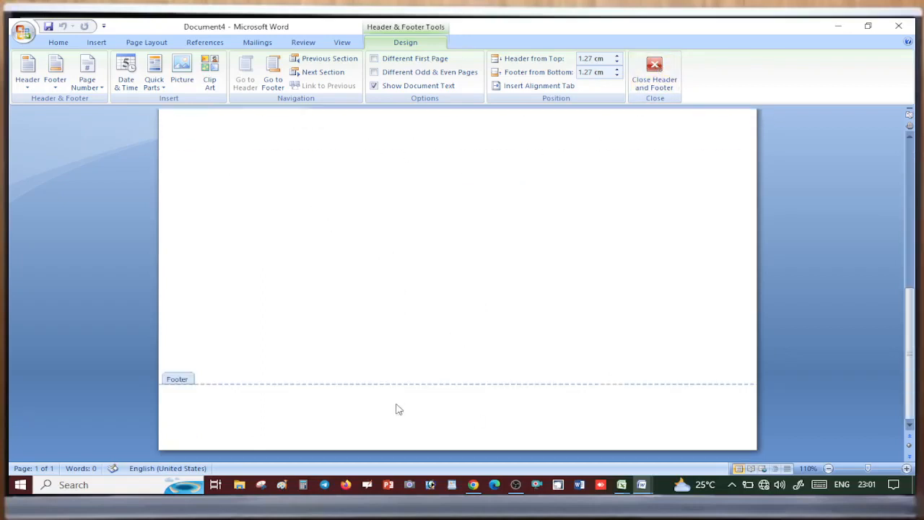
Step: Enter DREAM JOB WITH ANKIT in the centre of the footer and return to the document body
{"action": "left_click", "coordinate": [371, 410]}
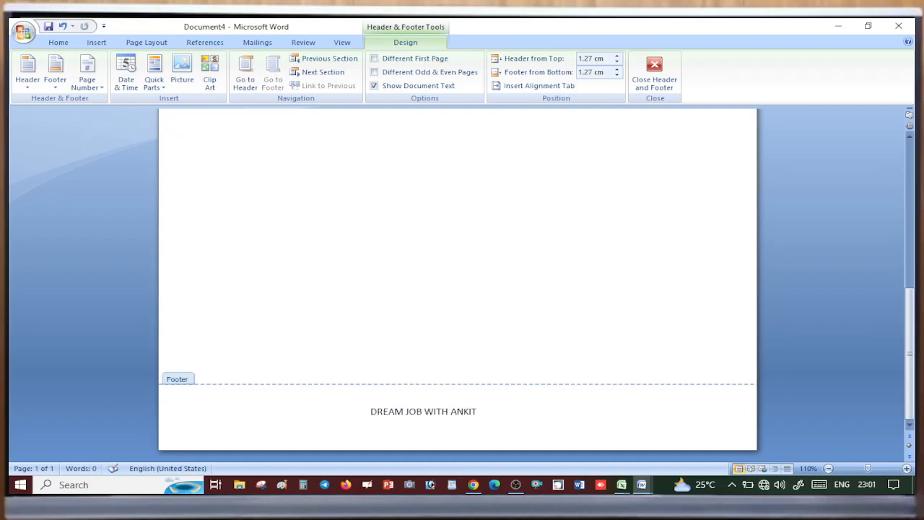
{"action": "double_click", "coordinate": [484, 371]}
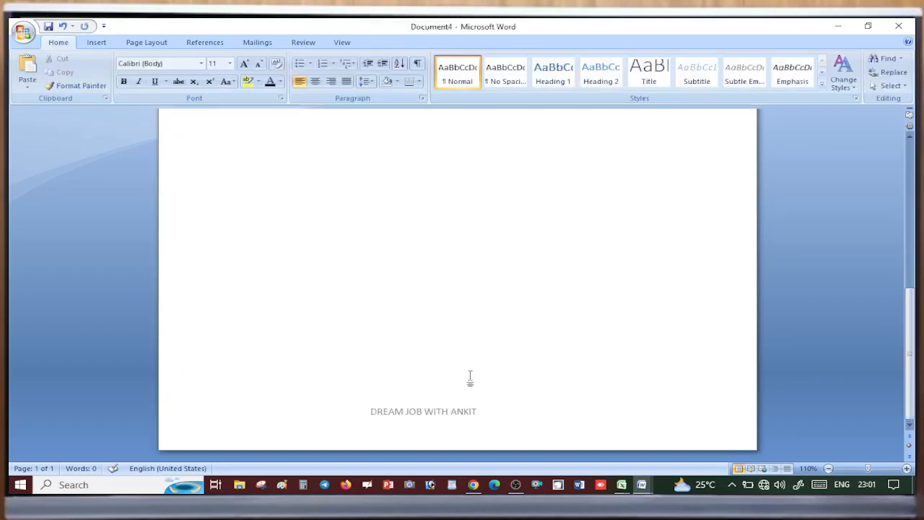
{"action": "scroll", "coordinate": [459, 372], "scroll_direction": "up", "scroll_amount": 3}
{"action": "scroll", "coordinate": [477, 368], "scroll_direction": "up", "scroll_amount": 2}
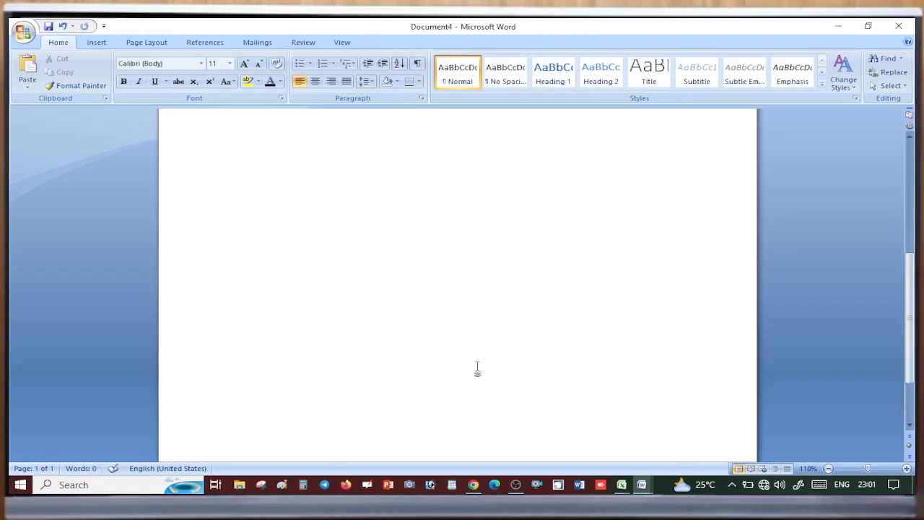
{"action": "scroll", "coordinate": [475, 371], "scroll_direction": "up", "scroll_amount": 3}
{"action": "scroll", "coordinate": [483, 363], "scroll_direction": "down", "scroll_amount": 3}
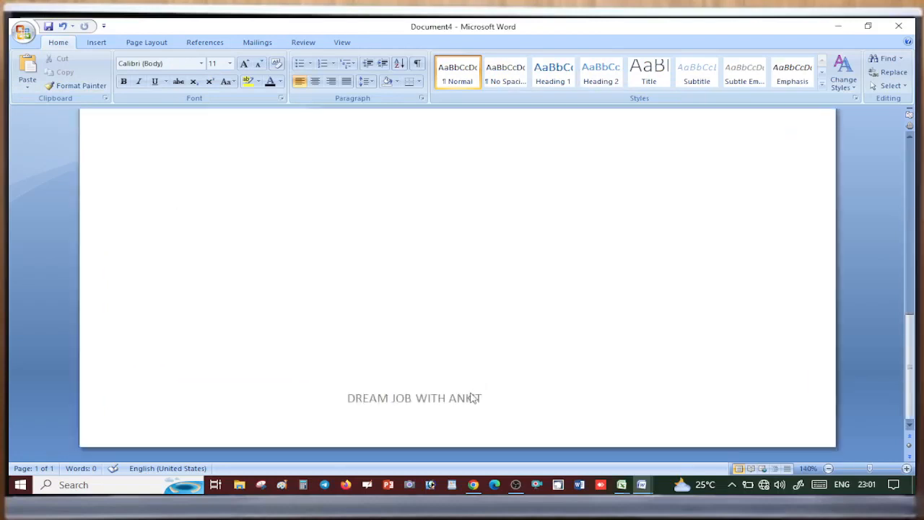
Step: Reopen the footer and format all of its text as 26 pt bold
{"action": "double_click", "coordinate": [473, 397]}
{"action": "key", "text": "ctrl+a"}
{"action": "left_click", "coordinate": [71, 43]}
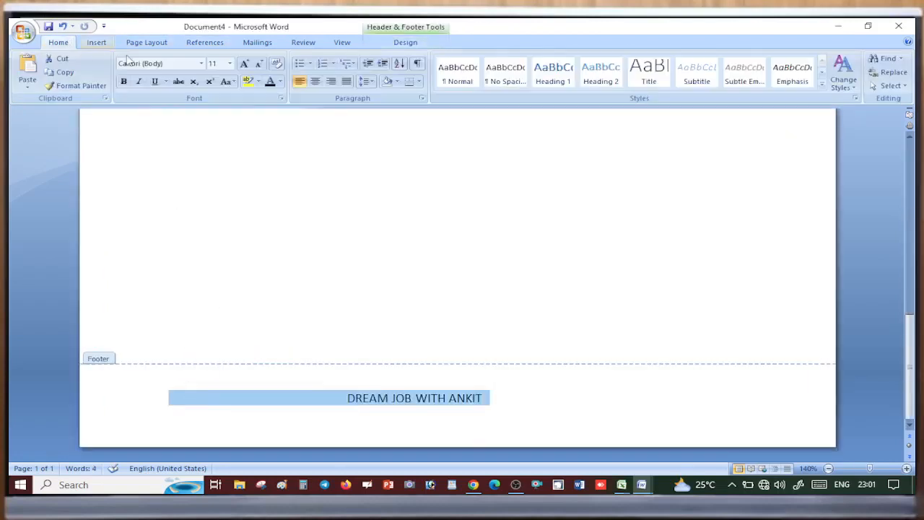
{"action": "left_click", "coordinate": [244, 63]}
{"action": "left_click", "coordinate": [244, 63]}
{"action": "left_click", "coordinate": [244, 63]}
{"action": "left_click", "coordinate": [244, 63]}
{"action": "left_click", "coordinate": [244, 63]}
{"action": "left_click", "coordinate": [244, 64]}
{"action": "left_click", "coordinate": [244, 63]}
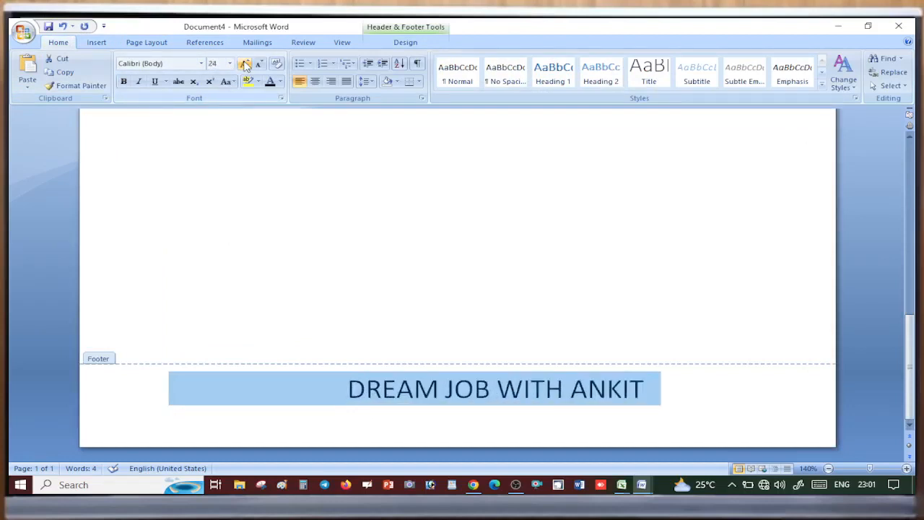
{"action": "left_click", "coordinate": [244, 64]}
{"action": "left_click", "coordinate": [124, 81]}
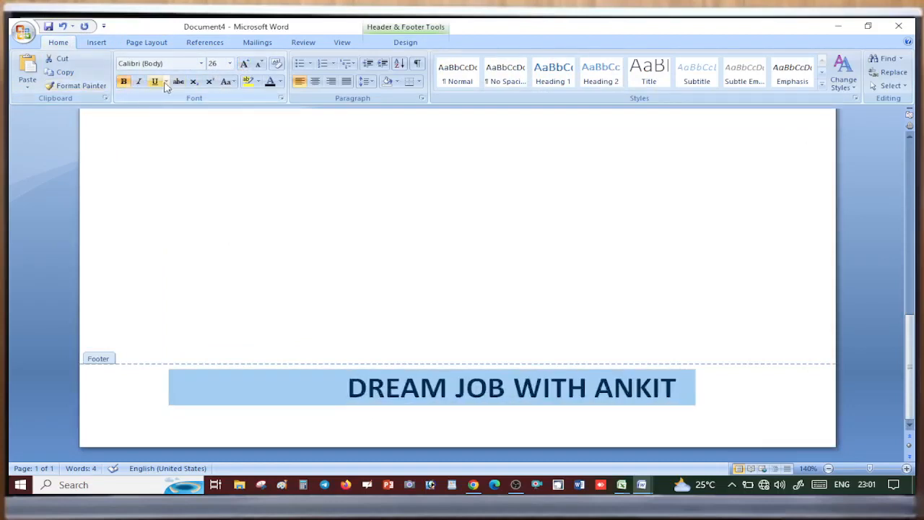
Step: Colour the selected footer text red and return to the document body
{"action": "left_click", "coordinate": [280, 82]}
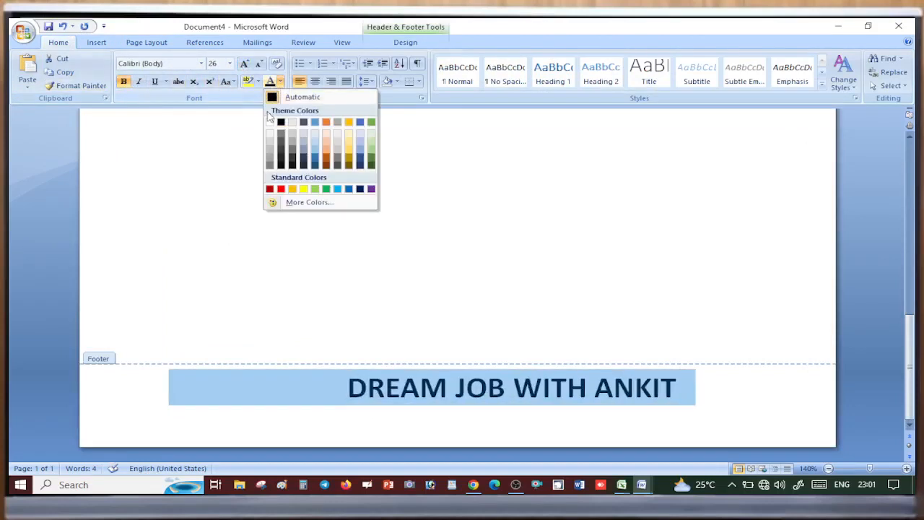
{"action": "left_click", "coordinate": [281, 189]}
{"action": "double_click", "coordinate": [505, 356]}
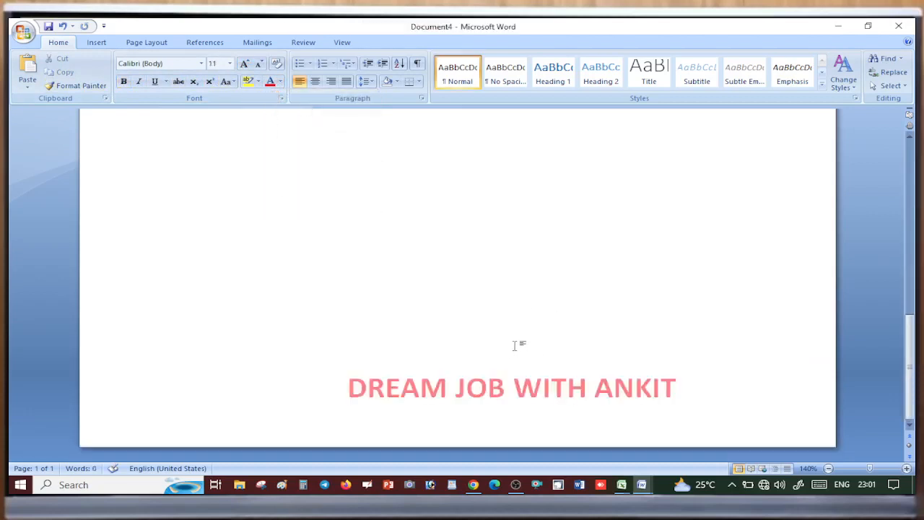
Step: Extend the document to four pages using blank lines and page breaks, and check the footer across the pages
{"action": "scroll", "coordinate": [514, 346], "scroll_direction": "up", "scroll_amount": 5}
{"action": "scroll", "coordinate": [511, 354], "scroll_direction": "down", "scroll_amount": 5}
{"action": "key", "text": "Return"}
{"action": "key", "text": "Return"}
{"action": "key", "text": "Return"}
{"action": "key", "text": "Return"}
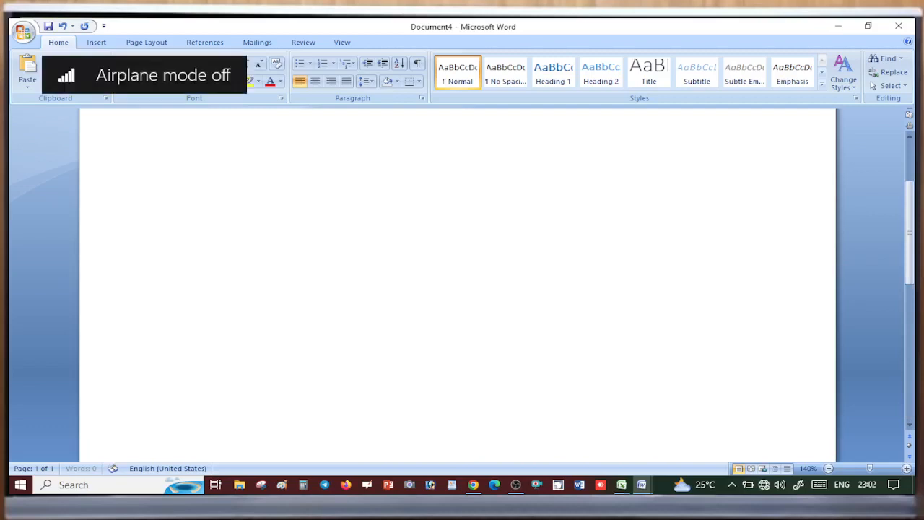
{"action": "scroll", "coordinate": [477, 325], "scroll_direction": "down", "scroll_amount": 5}
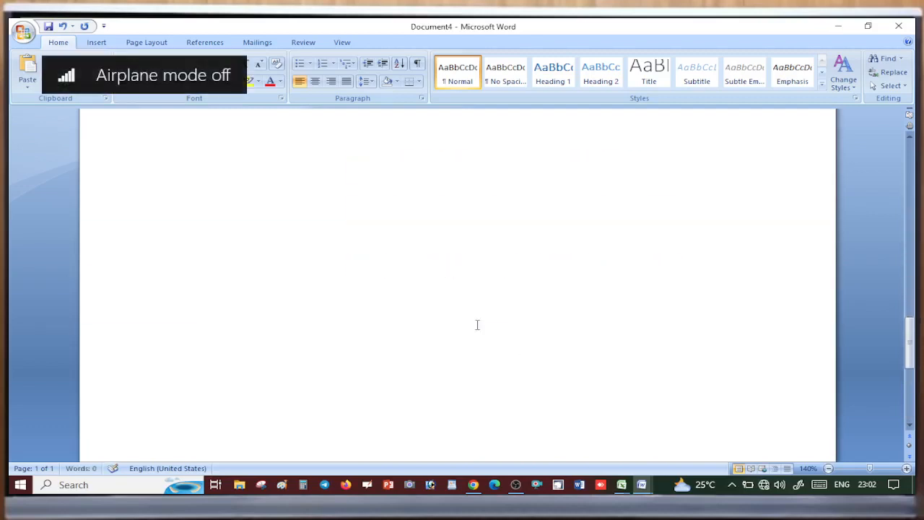
{"action": "scroll", "coordinate": [415, 325], "scroll_direction": "down", "scroll_amount": 10}
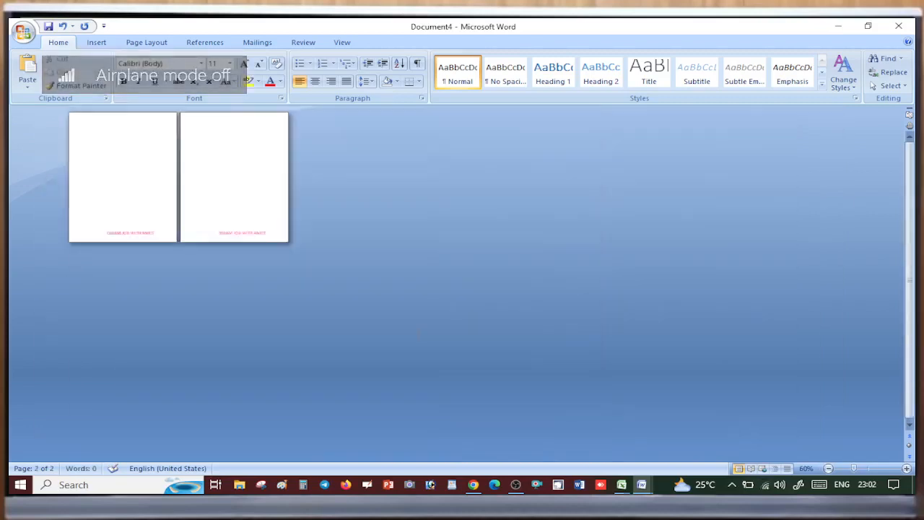
{"action": "scroll", "coordinate": [214, 271], "scroll_direction": "up", "scroll_amount": 3}
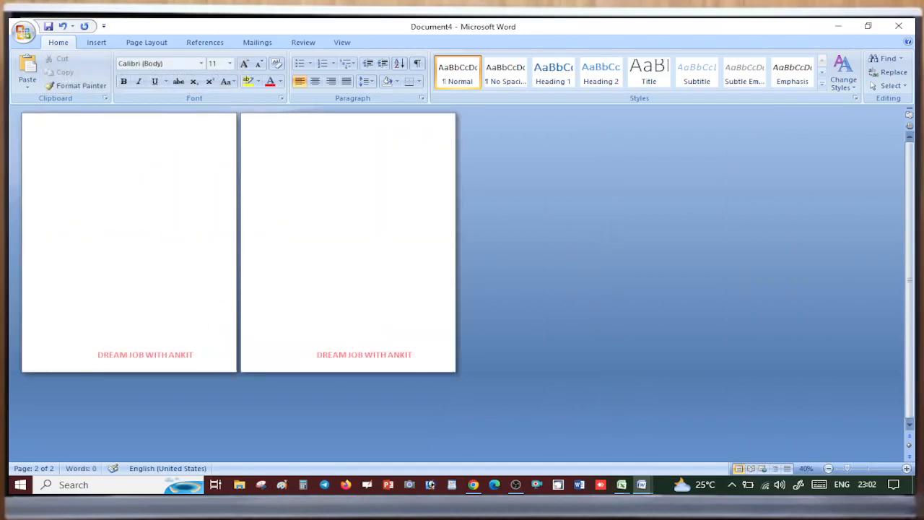
{"action": "key", "text": "ctrl+Return"}
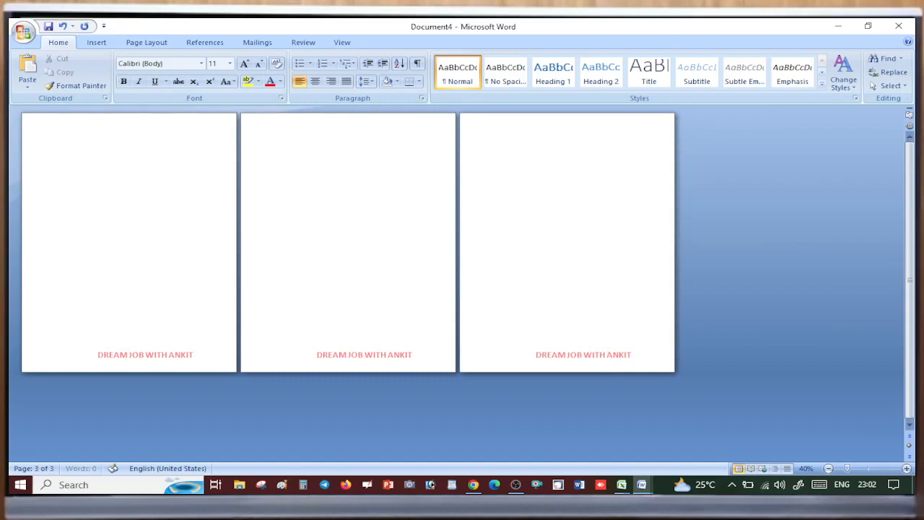
{"action": "key", "text": "ctrl+Return"}
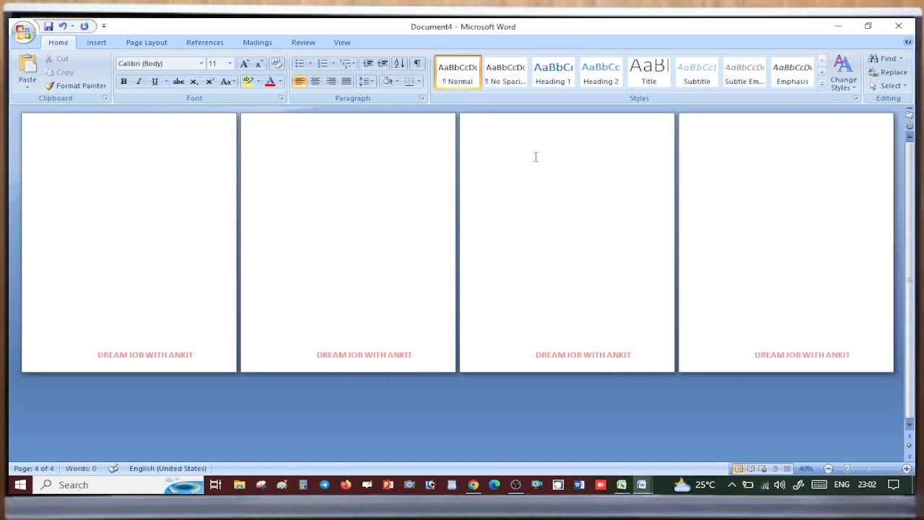
Step: Remove the page numbers from the document's header and return to the body text
{"action": "double_click", "coordinate": [143, 130]}
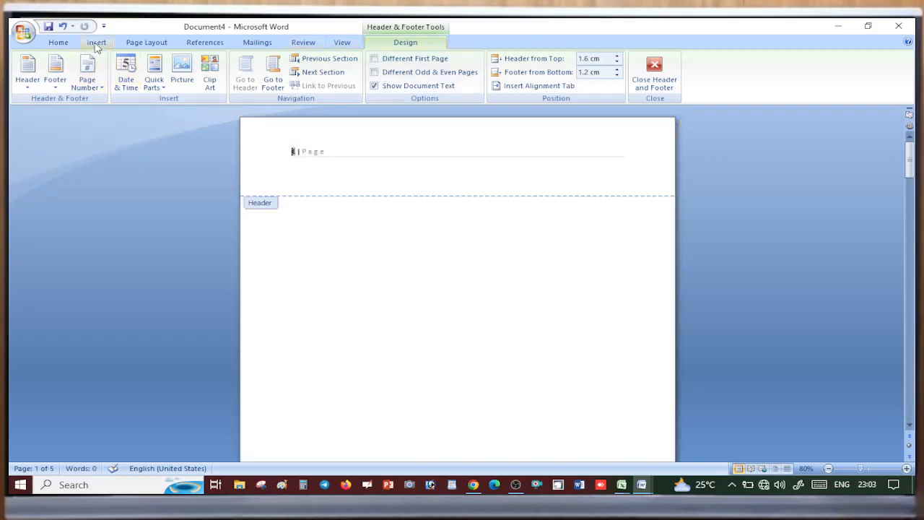
{"action": "left_click", "coordinate": [96, 43]}
{"action": "left_click", "coordinate": [500, 81]}
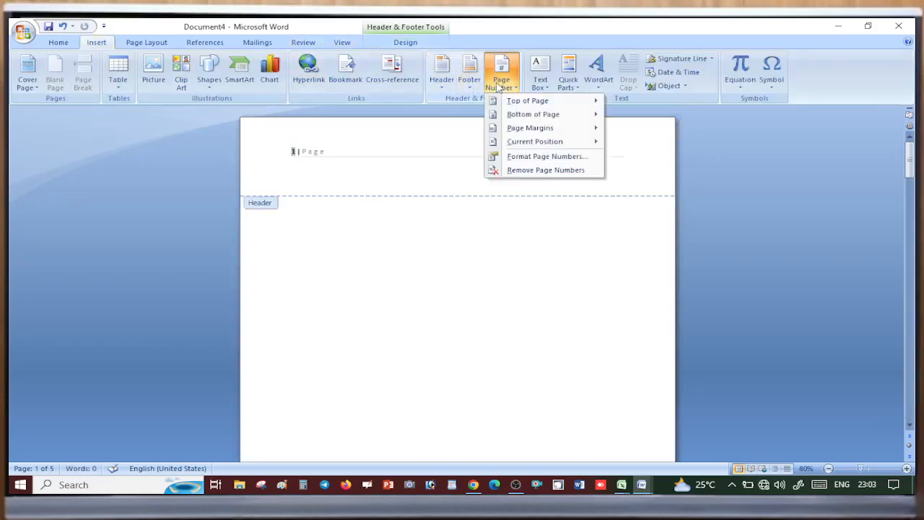
{"action": "mouse_move", "coordinate": [524, 114]}
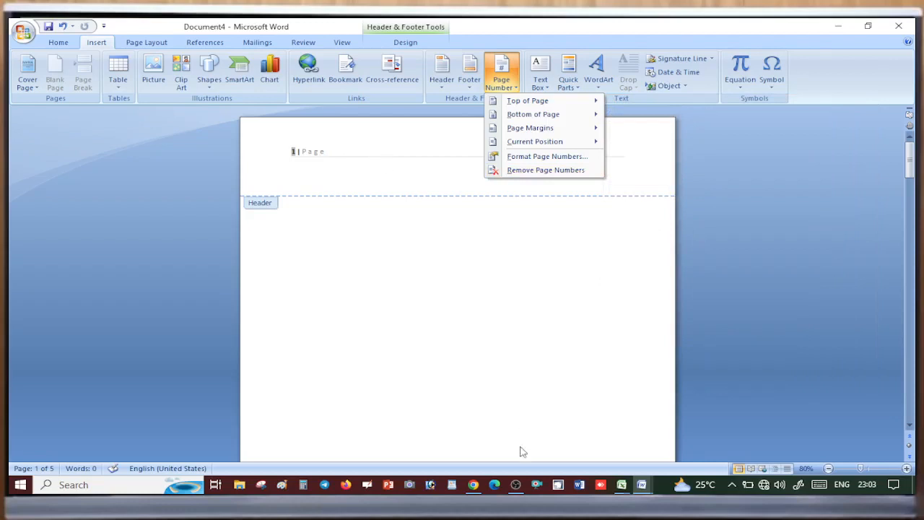
{"action": "left_click", "coordinate": [498, 409]}
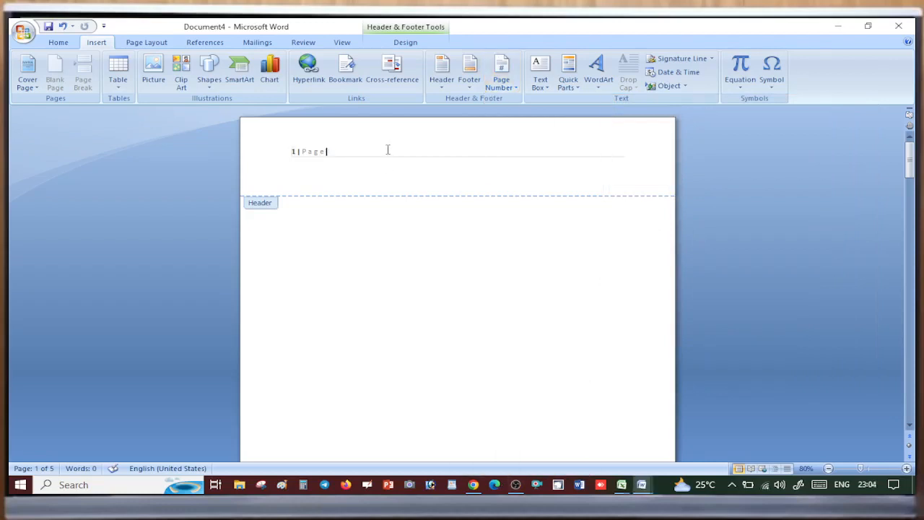
{"action": "left_click", "coordinate": [503, 83]}
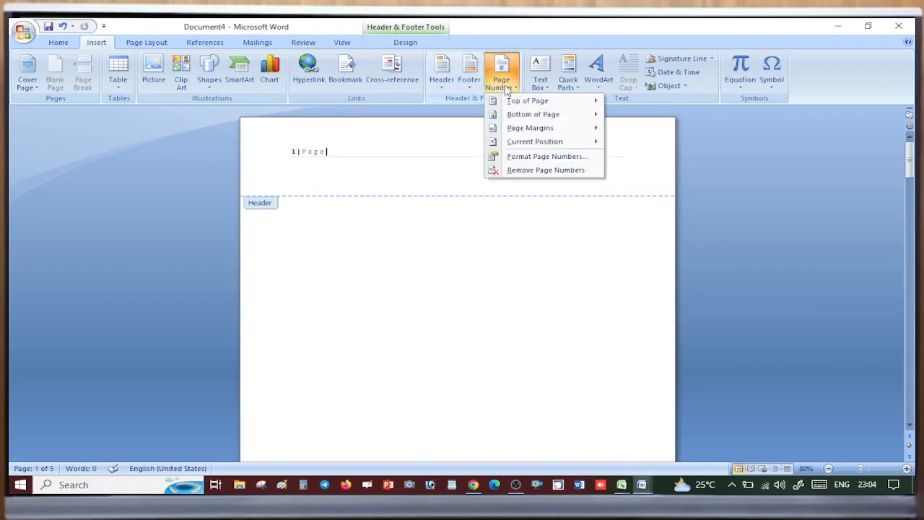
{"action": "left_click", "coordinate": [538, 170]}
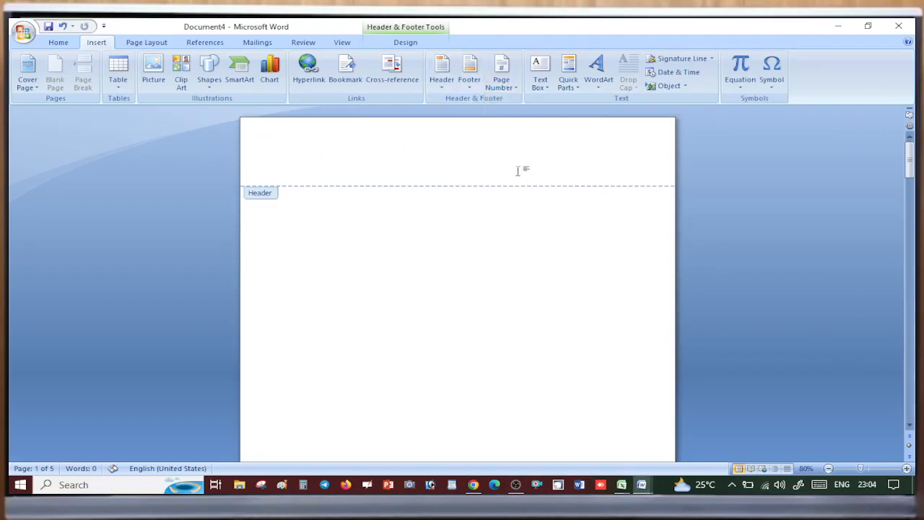
{"action": "double_click", "coordinate": [381, 217]}
Step: Insert Accent Bar 1 page numbers at the bottom of the pages and check the numbering through the document
{"action": "scroll", "coordinate": [398, 301], "scroll_direction": "down", "scroll_amount": 5}
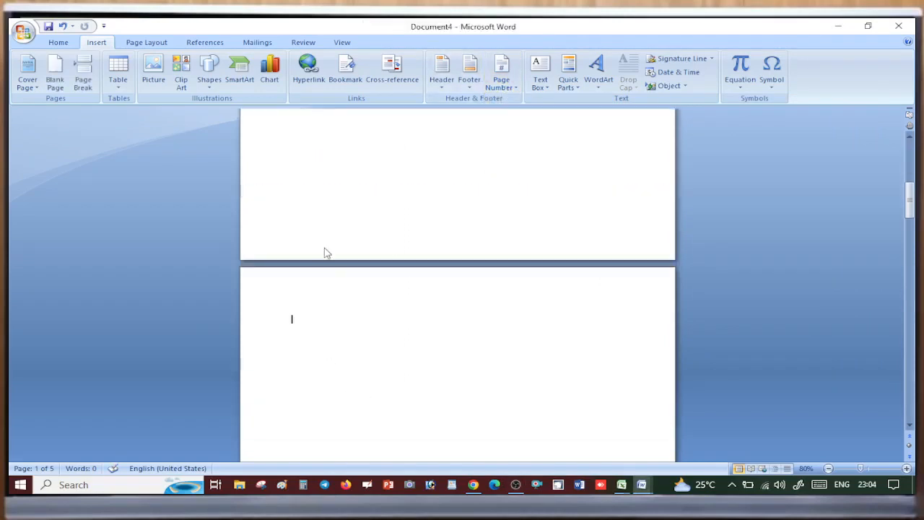
{"action": "left_click", "coordinate": [501, 80]}
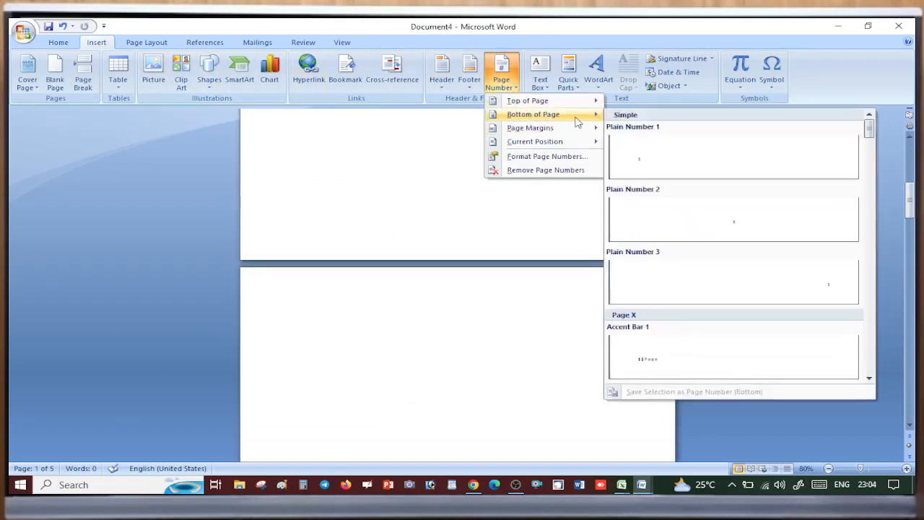
{"action": "left_click", "coordinate": [643, 350]}
{"action": "scroll", "coordinate": [318, 259], "scroll_direction": "down", "scroll_amount": 1}
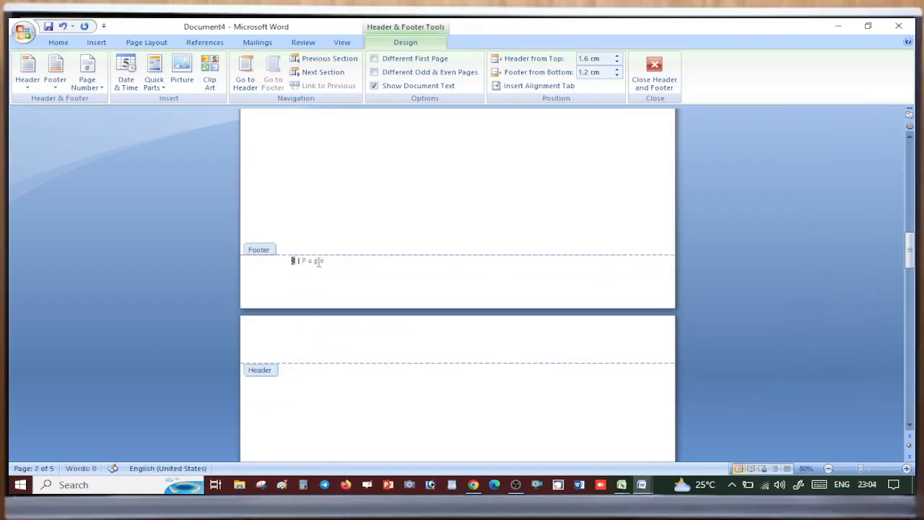
{"action": "double_click", "coordinate": [320, 231]}
{"action": "scroll", "coordinate": [326, 268], "scroll_direction": "down", "scroll_amount": 20}
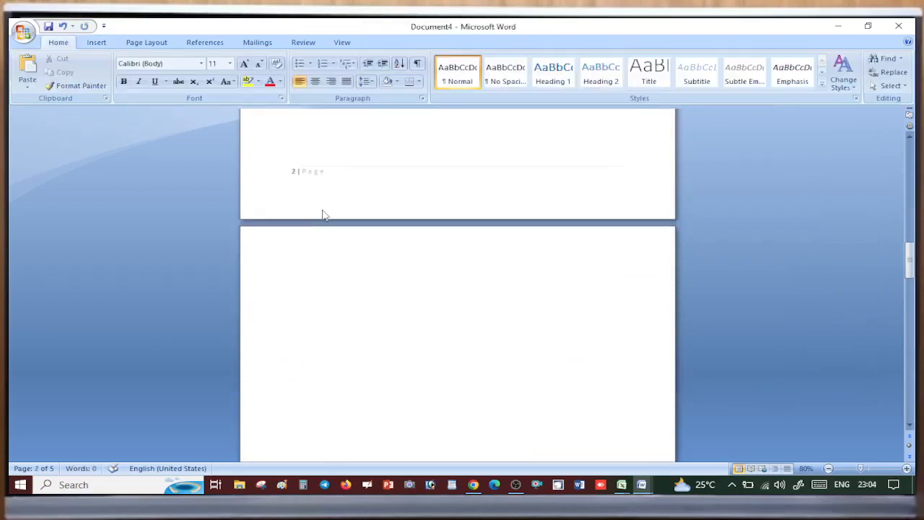
{"action": "scroll", "coordinate": [348, 342], "scroll_direction": "down", "scroll_amount": 10}
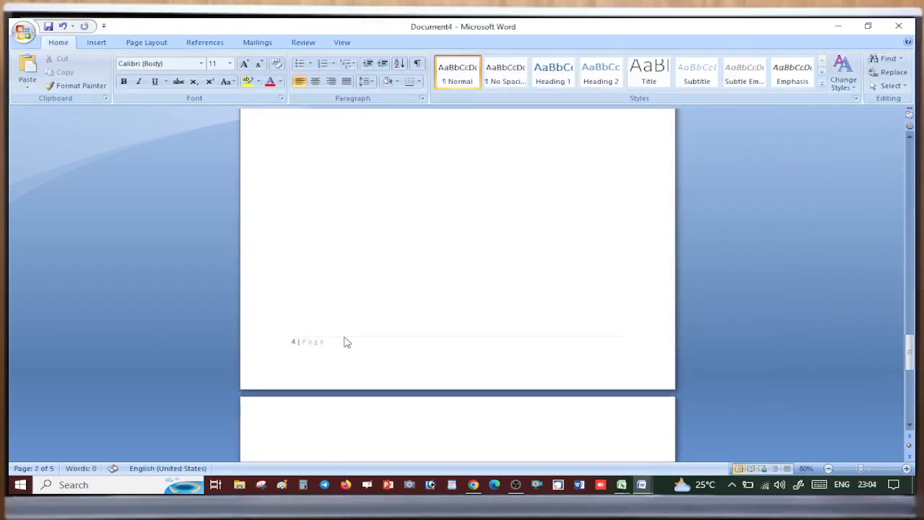
Step: Insert a built-in text box with placeholder quote text and move it down and left on page 2
{"action": "left_click", "coordinate": [96, 42]}
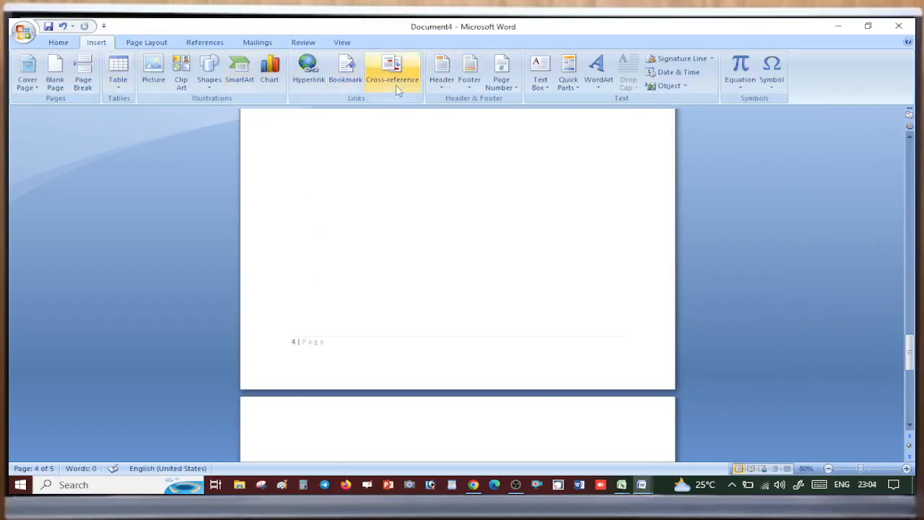
{"action": "left_click", "coordinate": [543, 79]}
{"action": "left_click", "coordinate": [570, 136]}
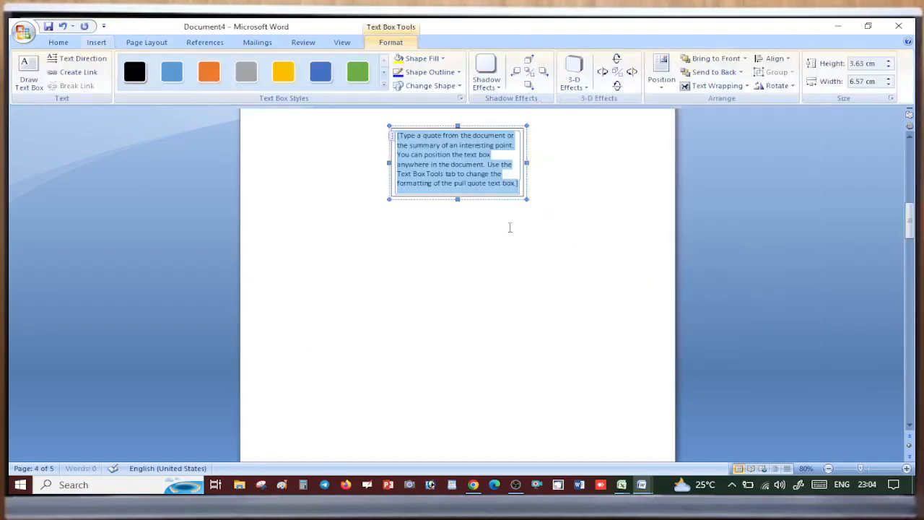
{"action": "left_click_drag", "start_coordinate": [523, 197], "coordinate": [448, 310]}
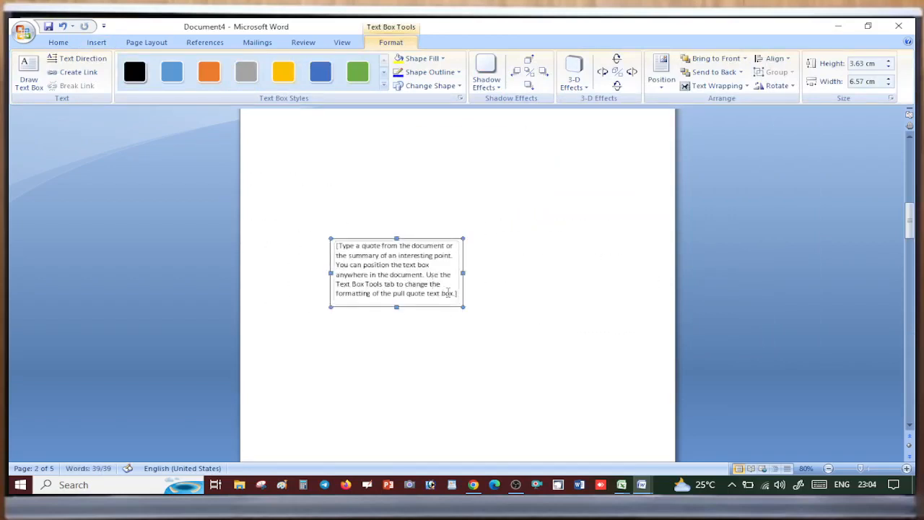
Step: Enlarge the text box to about 8.1 cm high and 13.8 cm wide and apply the solid green style
{"action": "left_click", "coordinate": [406, 277]}
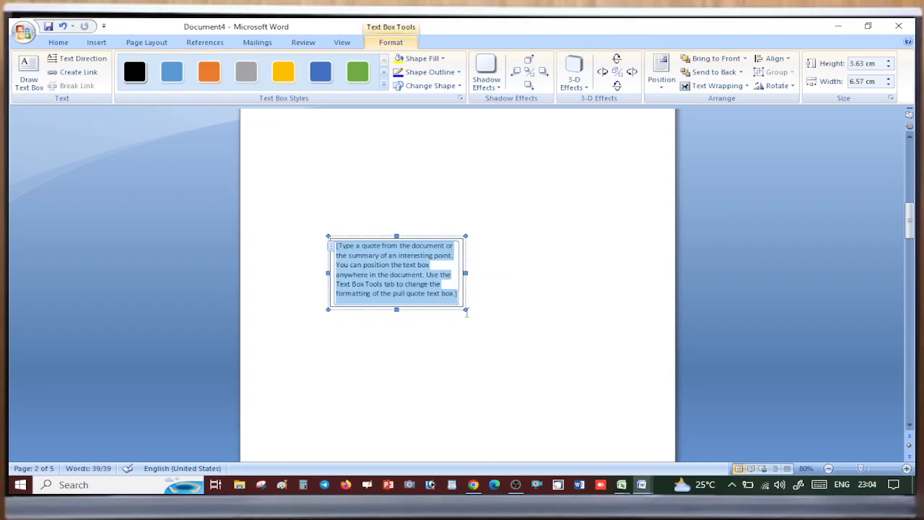
{"action": "left_click_drag", "start_coordinate": [465, 309], "coordinate": [610, 392]}
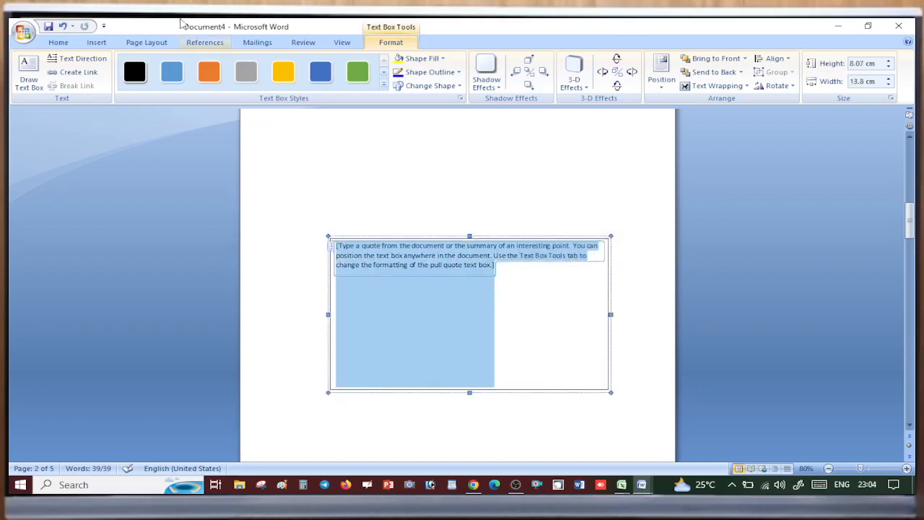
{"action": "left_click", "coordinate": [357, 72]}
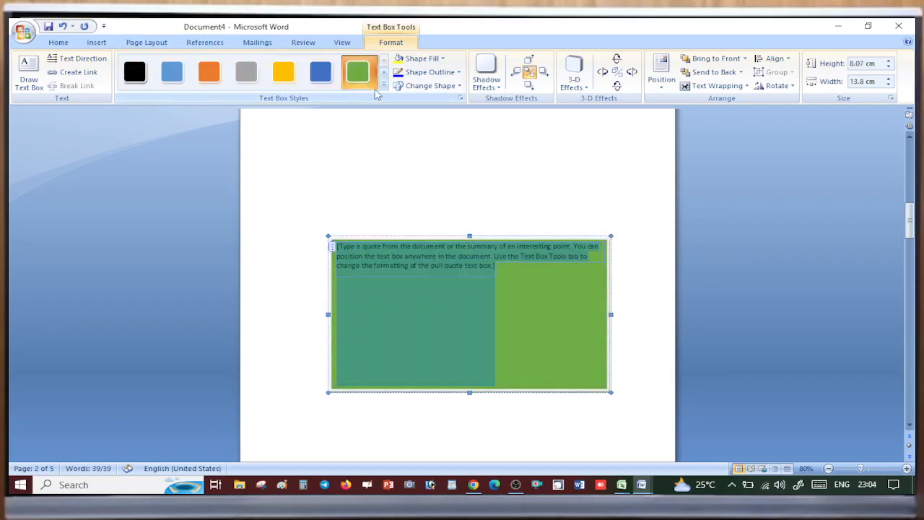
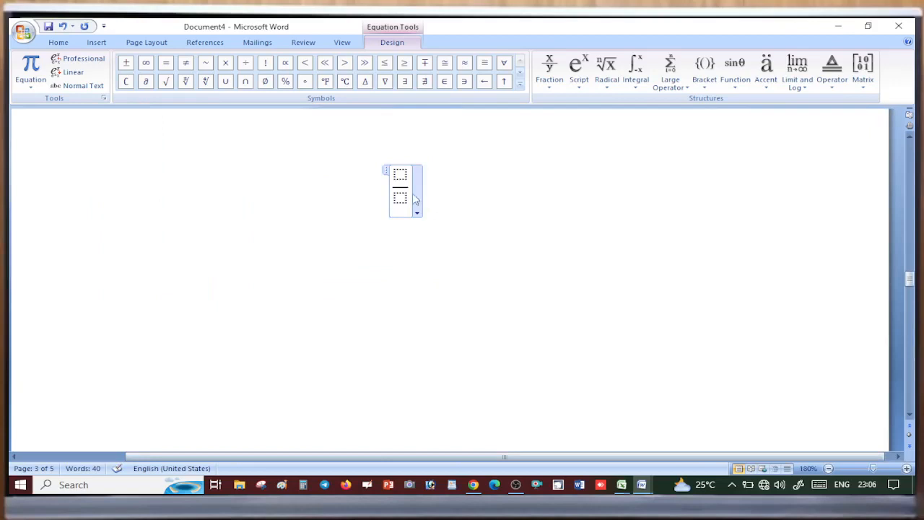
Step: Fill in the equation's empty fraction with A over B and leave the equation
{"action": "type", "text": "A"}
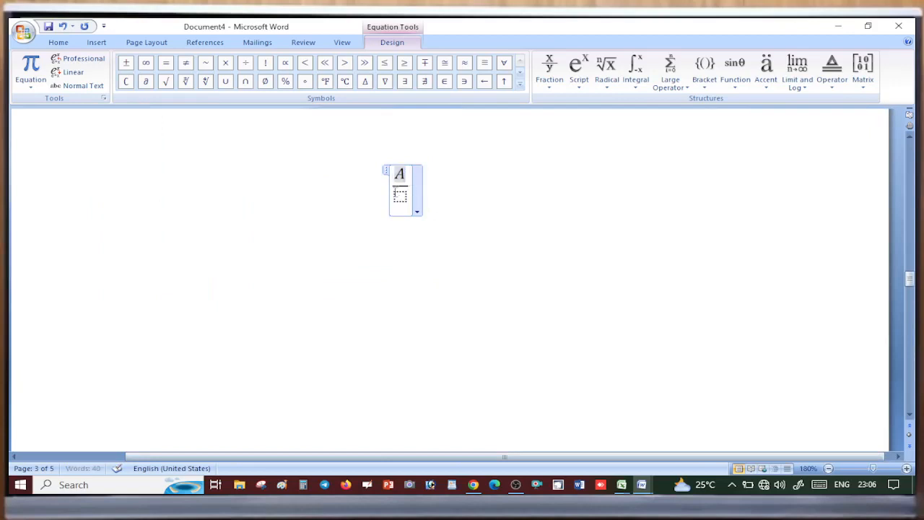
{"action": "left_click", "coordinate": [400, 198]}
{"action": "type", "text": "B"}
{"action": "left_click", "coordinate": [469, 190]}
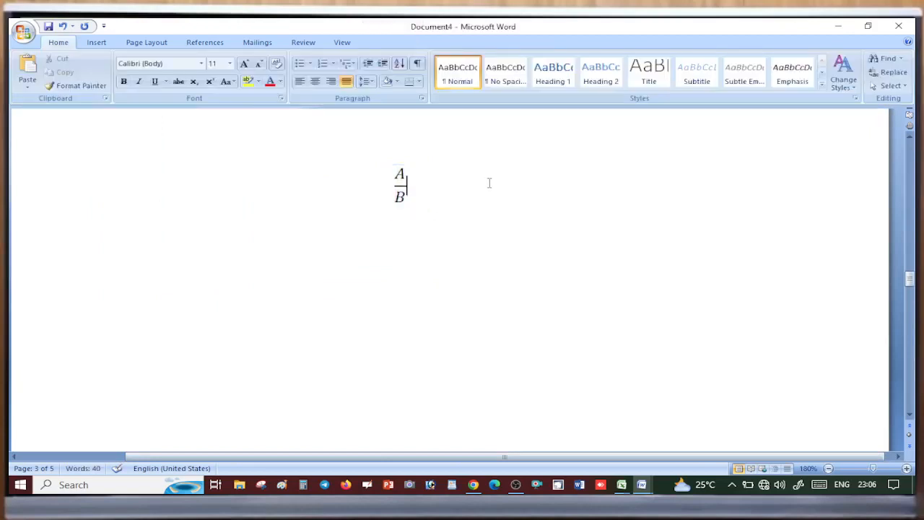
Step: Insert a new equation beside the A over B fraction and enter A squared using the superscript structure
{"action": "left_click", "coordinate": [96, 42]}
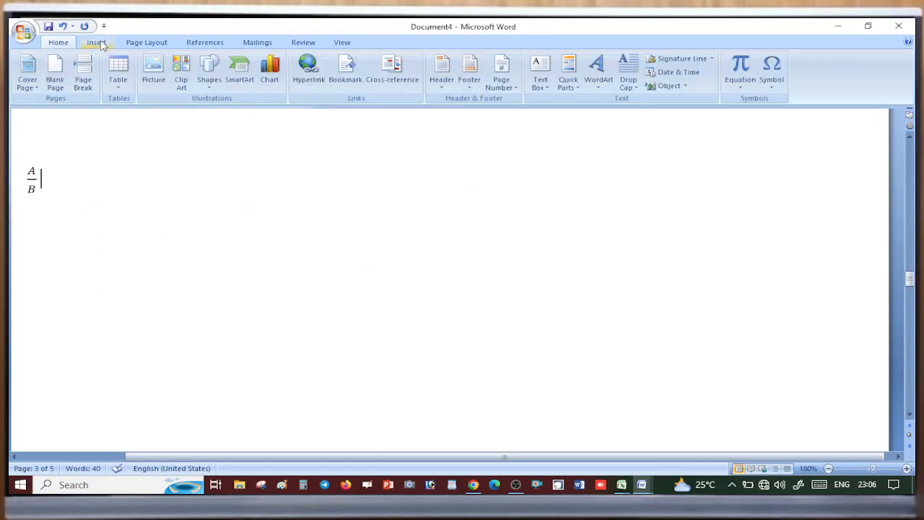
{"action": "left_click", "coordinate": [745, 68]}
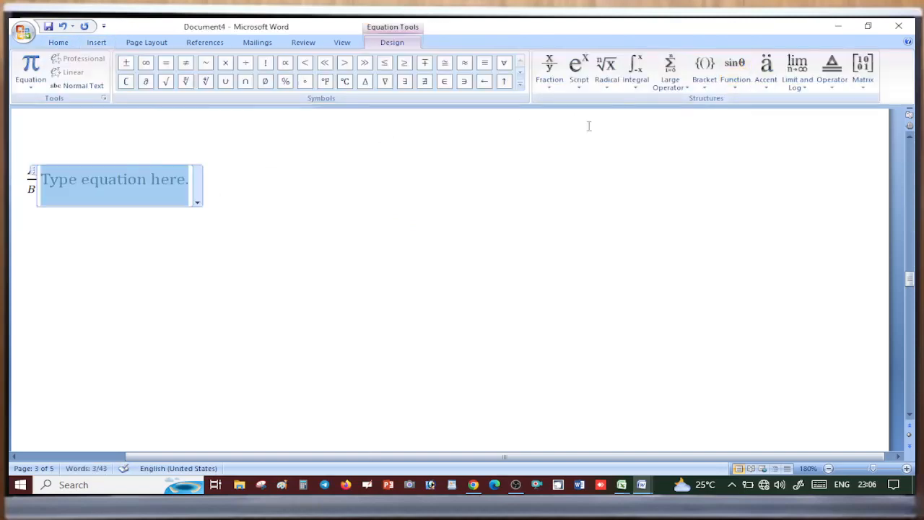
{"action": "left_click", "coordinate": [581, 70]}
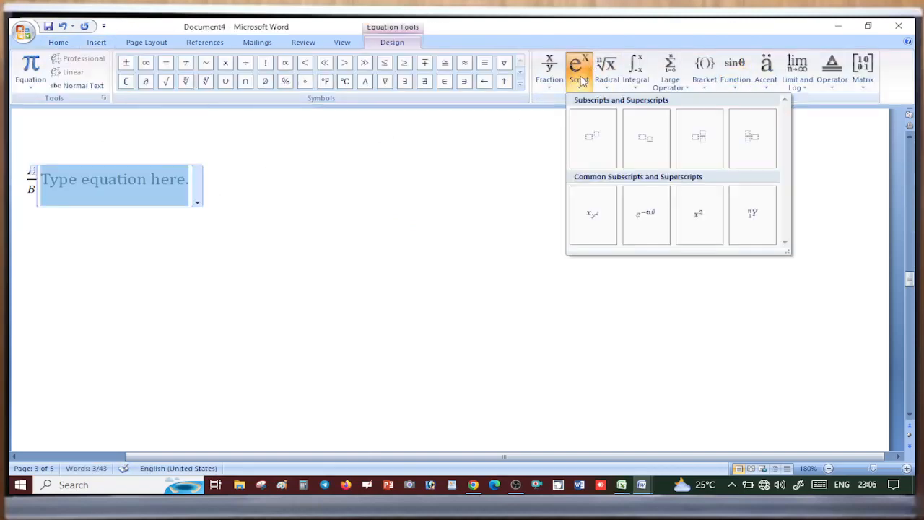
{"action": "left_click", "coordinate": [609, 152]}
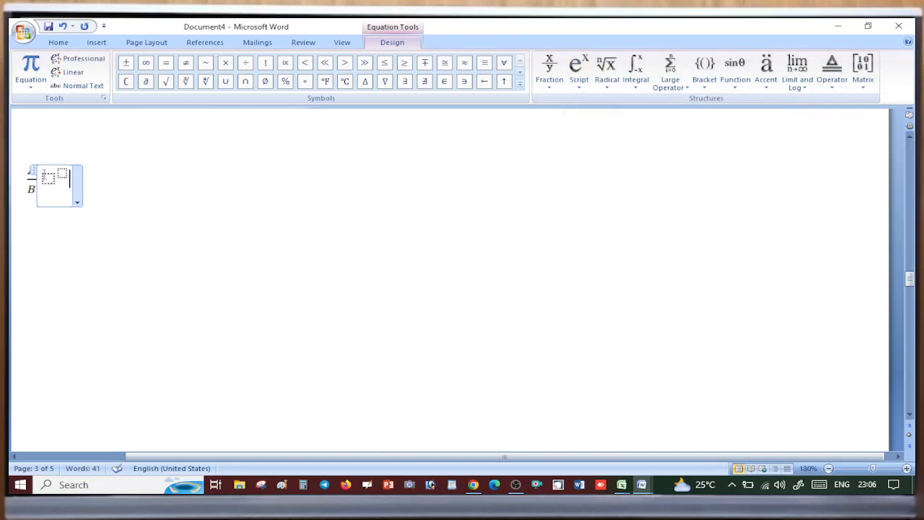
{"action": "type", "text": "A"}
{"action": "key", "text": "Right"}
{"action": "type", "text": "2"}
{"action": "key", "text": "Right"}
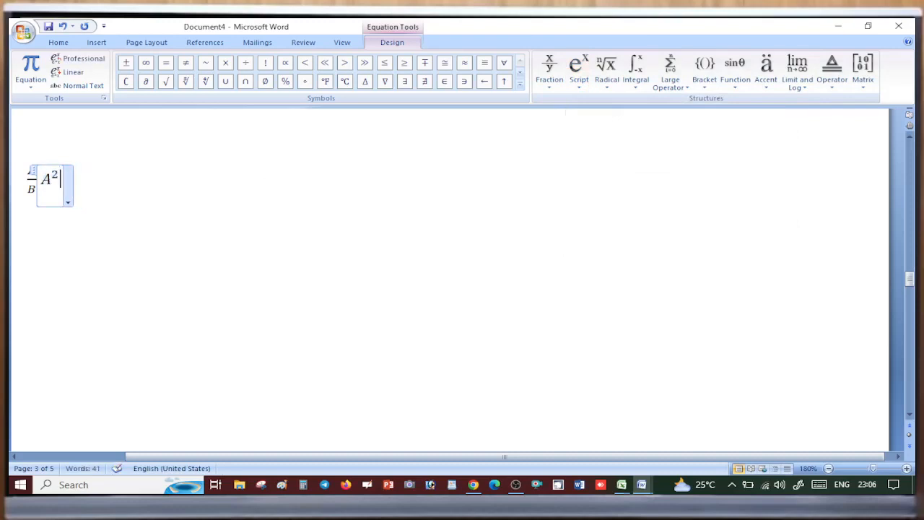
Step: Extend the equation with + B and give the B a superscript of 2
{"action": "type", "text": "+B"}
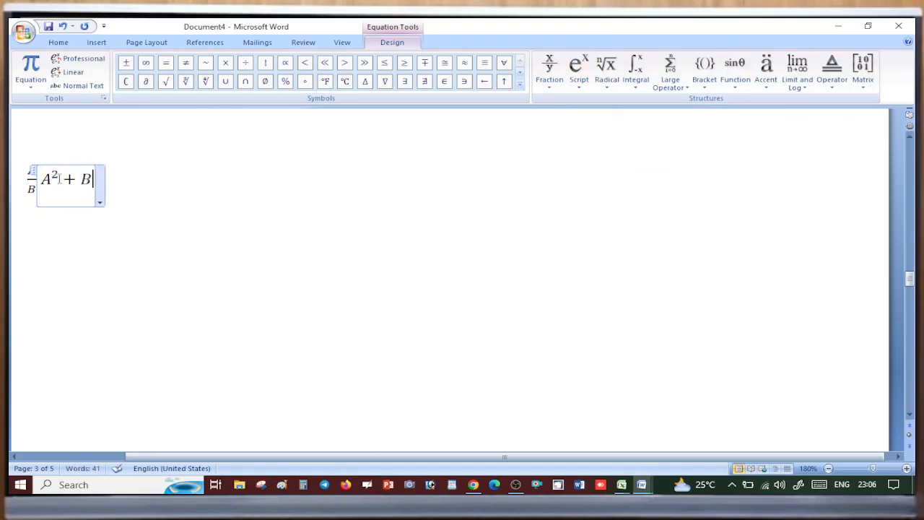
{"action": "key", "text": "shift+Left"}
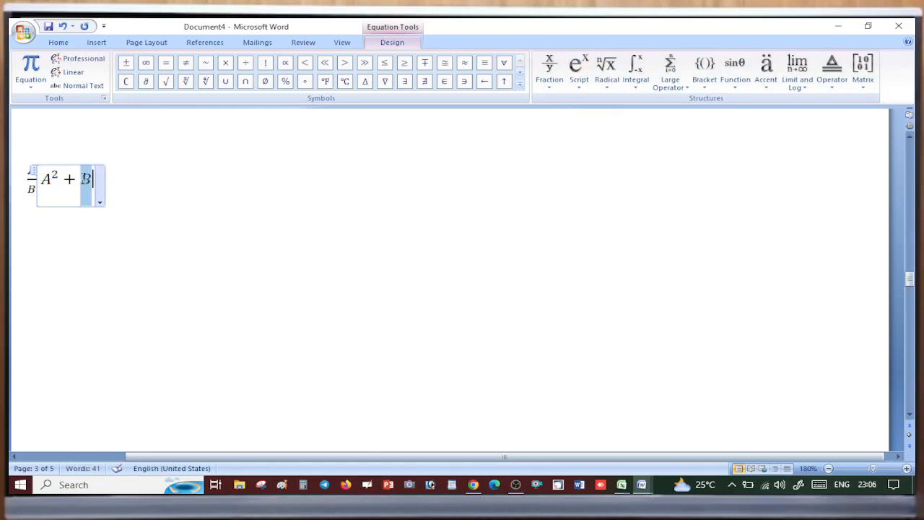
{"action": "left_click", "coordinate": [584, 85]}
{"action": "left_click", "coordinate": [597, 137]}
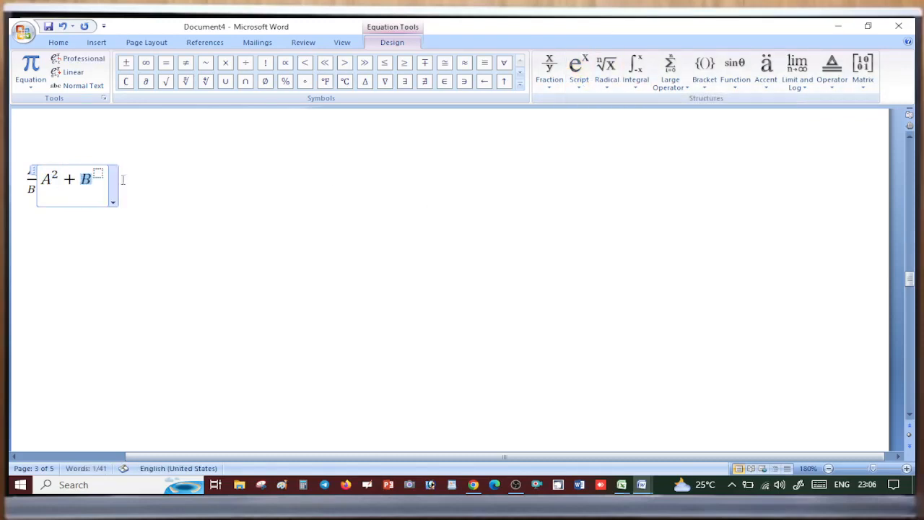
{"action": "type", "text": "2"}
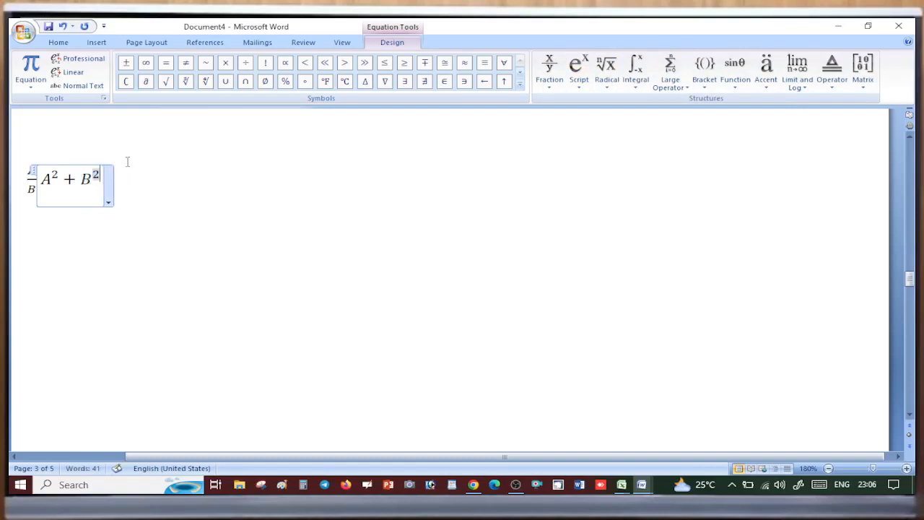
Step: Complete the equation with + 2AB and place the cursor on the line below it
{"action": "key", "text": "Right"}
{"action": "type", "text": "+ "}
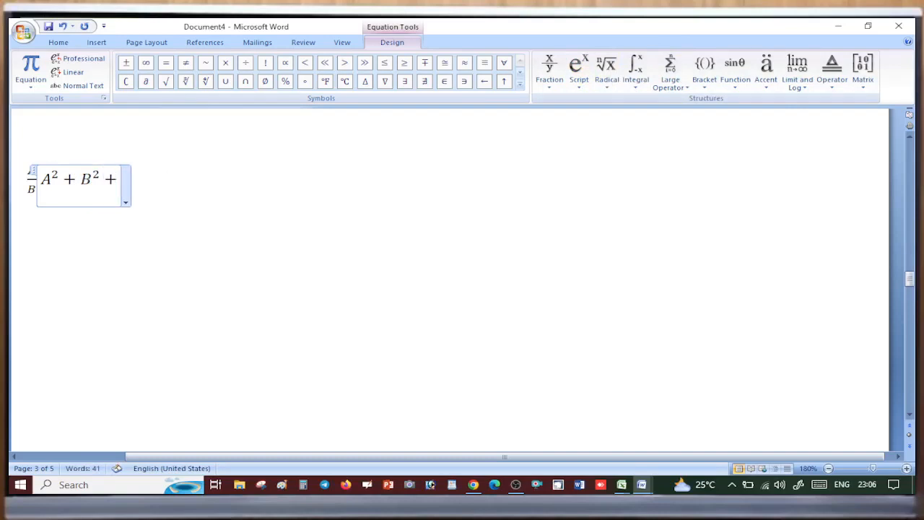
{"action": "type", "text": "2AB"}
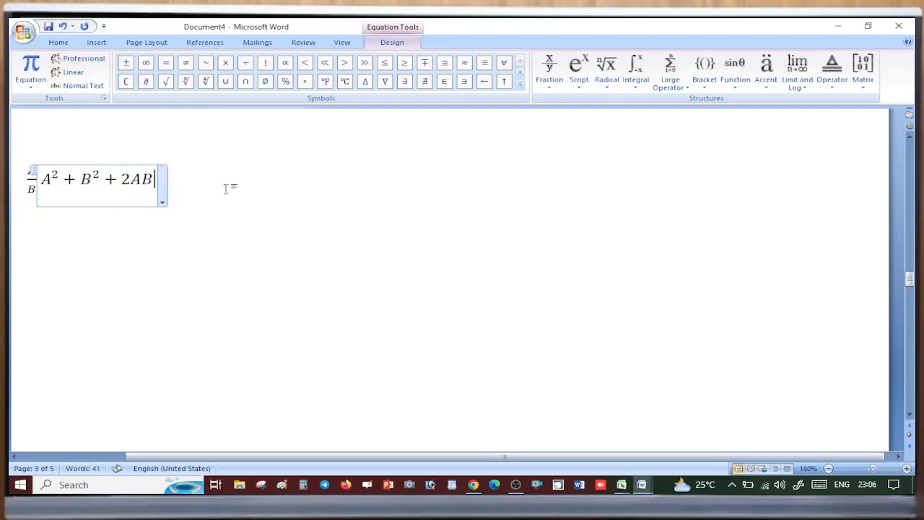
{"action": "left_click", "coordinate": [208, 207]}
{"action": "left_click", "coordinate": [43, 179]}
{"action": "left_click", "coordinate": [311, 216]}
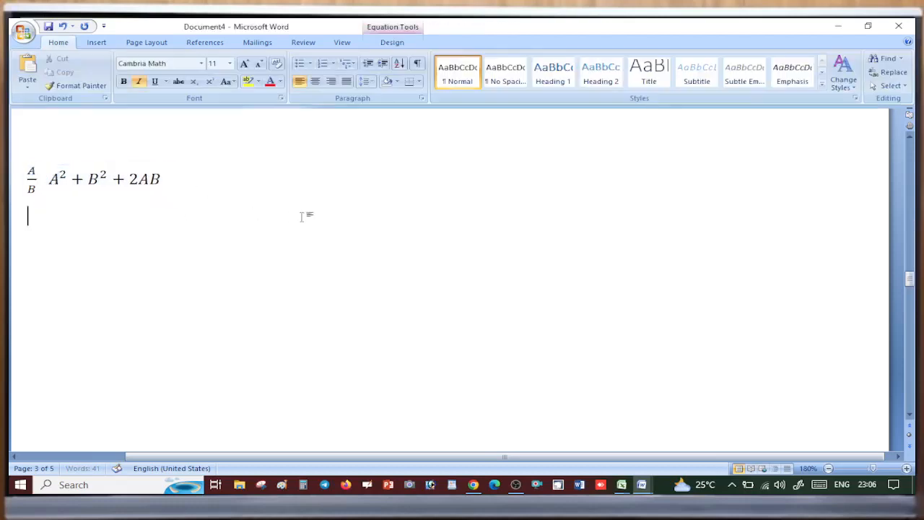
Step: Insert a new equation on the line below with a plain square root containing 4 and a second line
{"action": "left_click", "coordinate": [96, 42]}
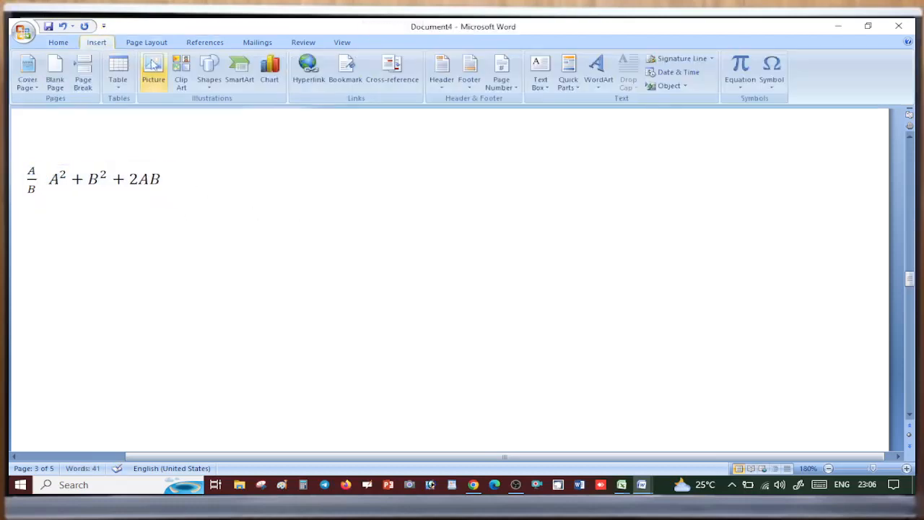
{"action": "left_click", "coordinate": [739, 85]}
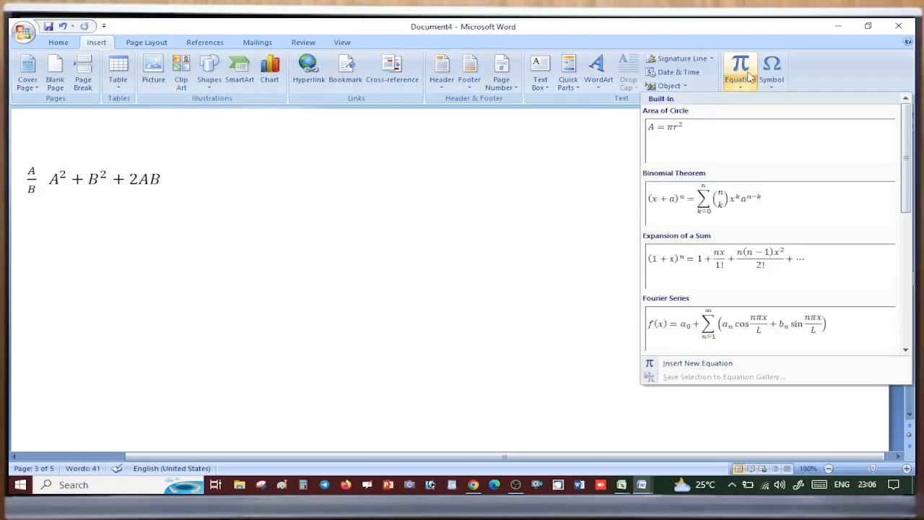
{"action": "left_click", "coordinate": [744, 70]}
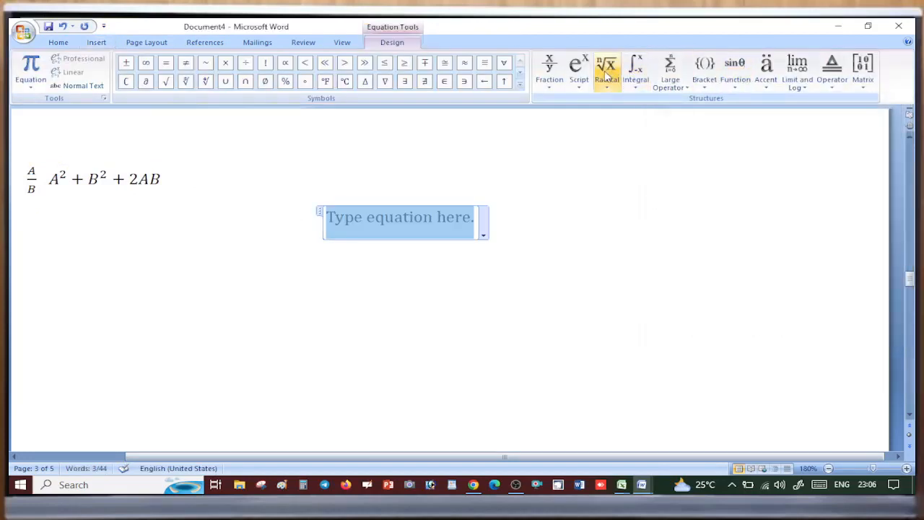
{"action": "left_click", "coordinate": [607, 72]}
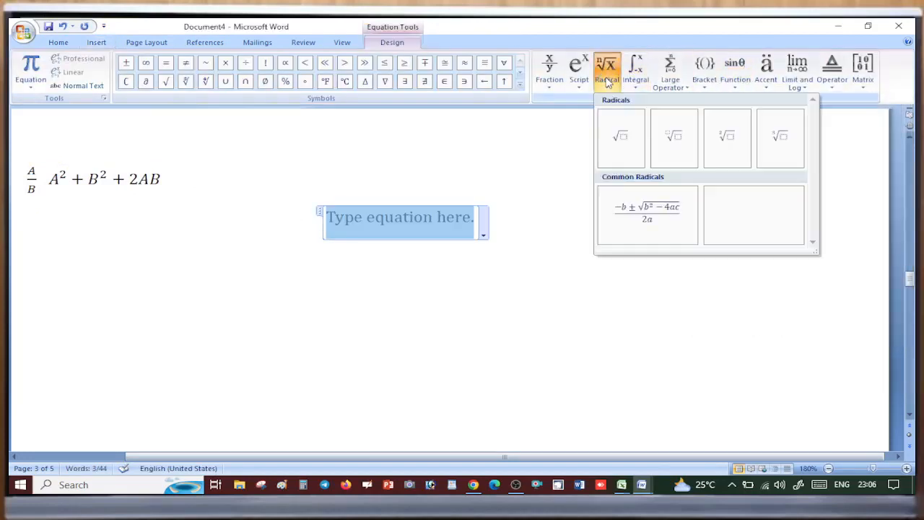
{"action": "left_click", "coordinate": [621, 138]}
{"action": "left_click", "coordinate": [405, 222]}
{"action": "type", "text": "4"}
{"action": "key", "text": "Return"}
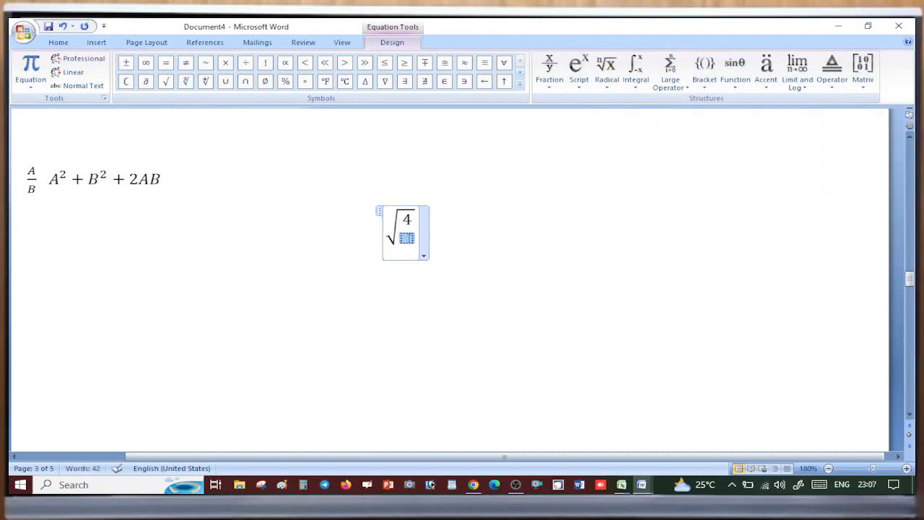
Step: Replace the content under the square root with A squared using the superscript structure and leave the equation
{"action": "left_click_drag", "start_coordinate": [402, 234], "coordinate": [406, 229]}
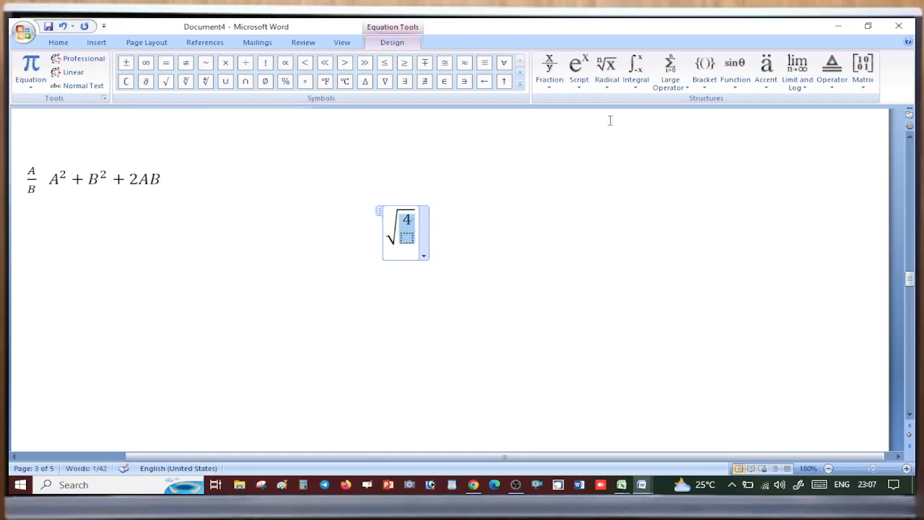
{"action": "left_click", "coordinate": [578, 69]}
{"action": "left_click", "coordinate": [593, 137]}
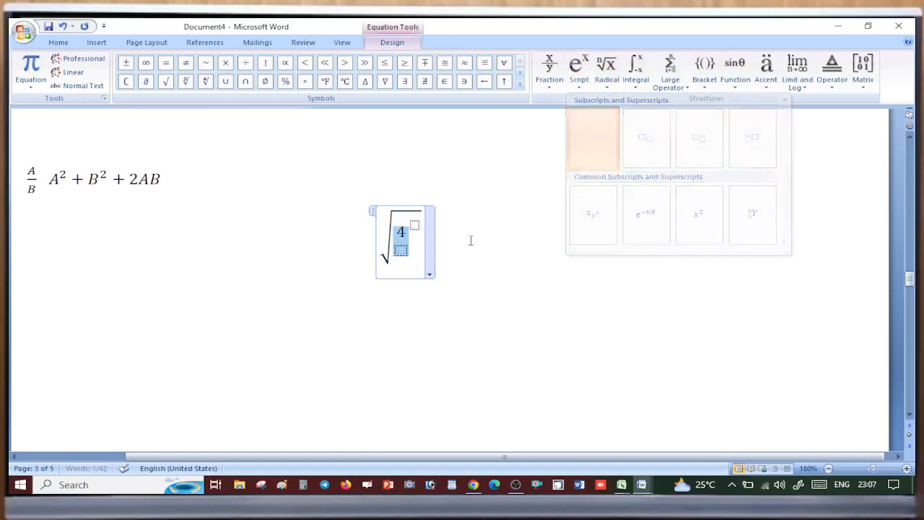
{"action": "key", "text": "Delete"}
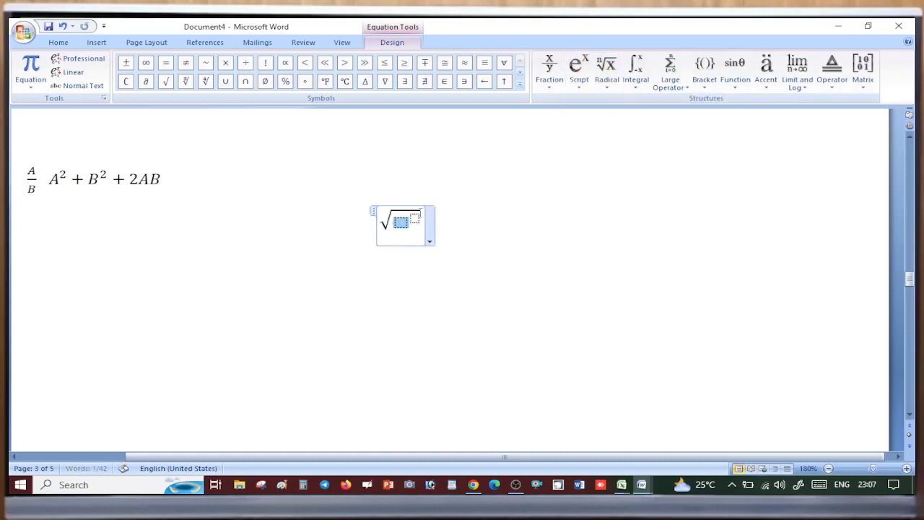
{"action": "type", "text": "A2"}
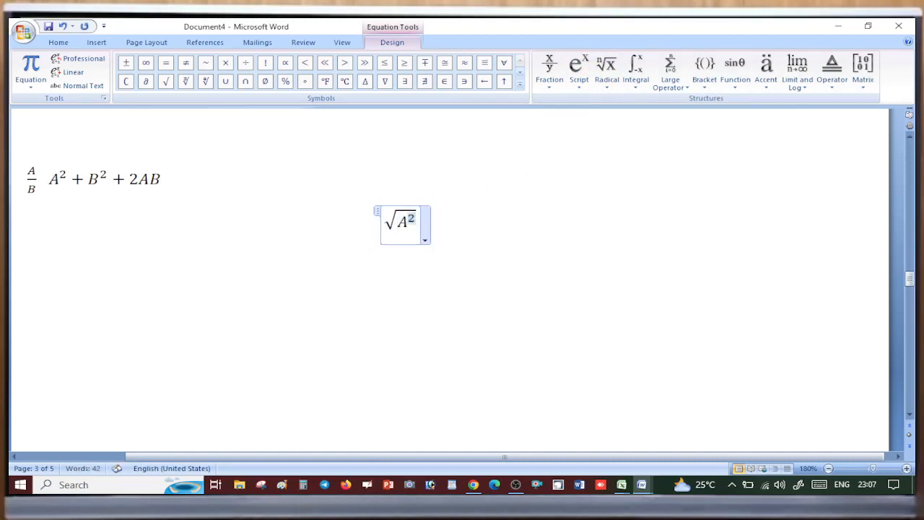
{"action": "left_click", "coordinate": [520, 184]}
{"action": "left_click", "coordinate": [526, 226]}
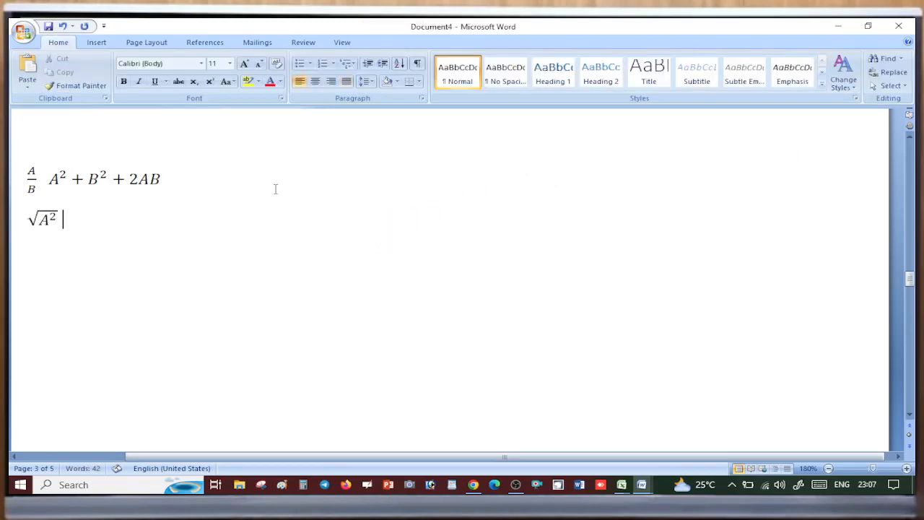
Step: Browse the full symbol list down to the Arabic Presentation Forms-B characters and close it without inserting anything
{"action": "left_click", "coordinate": [96, 42]}
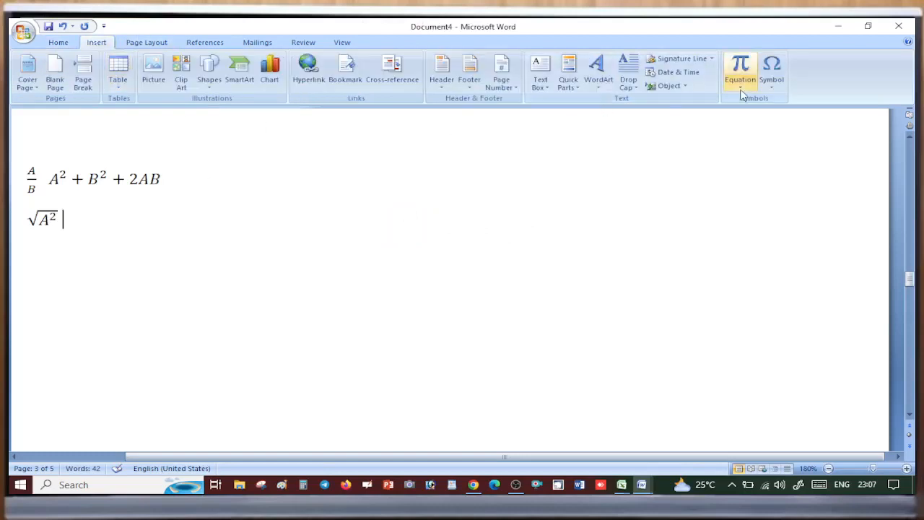
{"action": "left_click", "coordinate": [772, 81]}
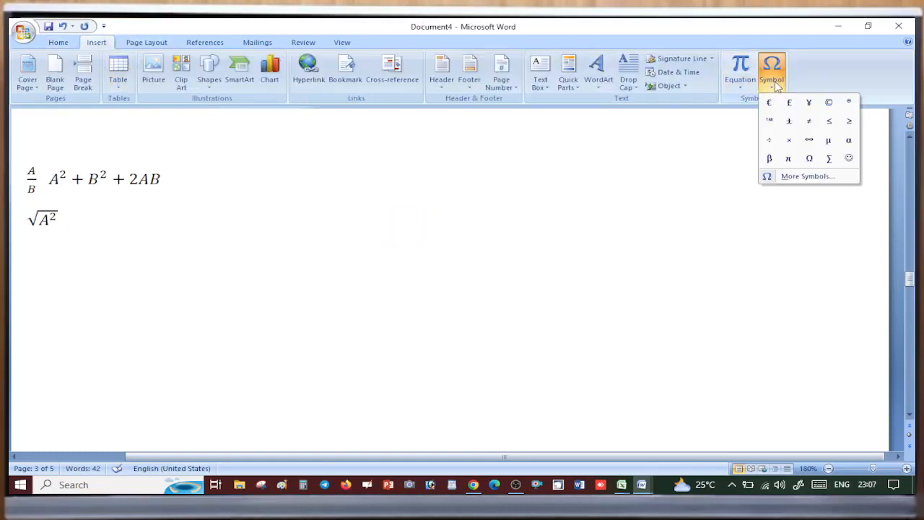
{"action": "left_click", "coordinate": [794, 178]}
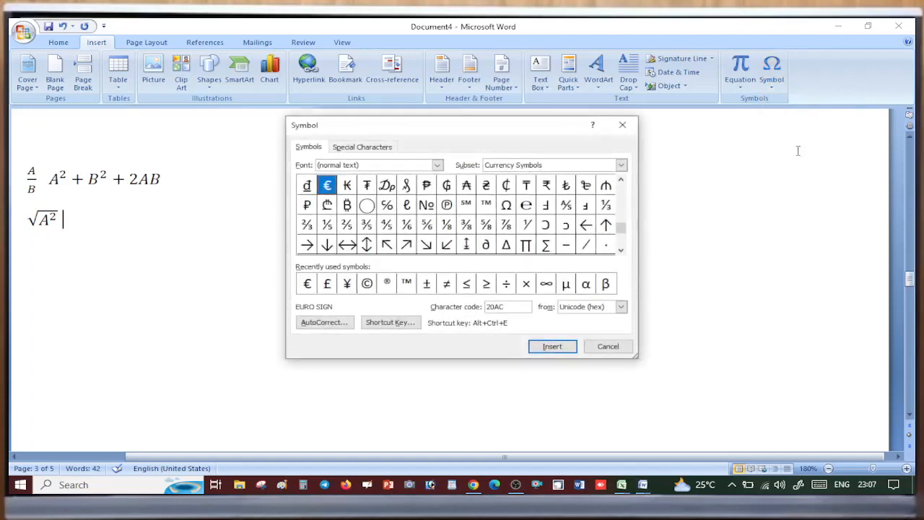
{"action": "left_click_drag", "start_coordinate": [621, 228], "coordinate": [628, 119]}
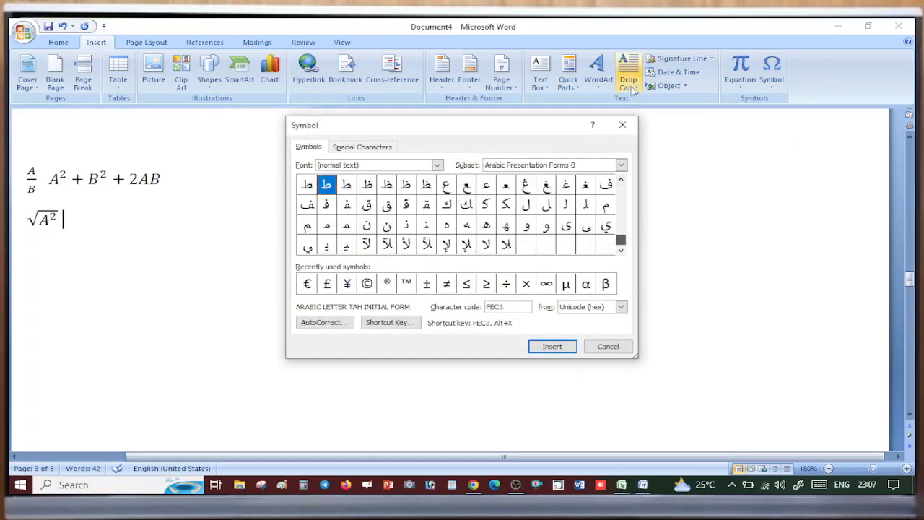
{"action": "left_click", "coordinate": [623, 124]}
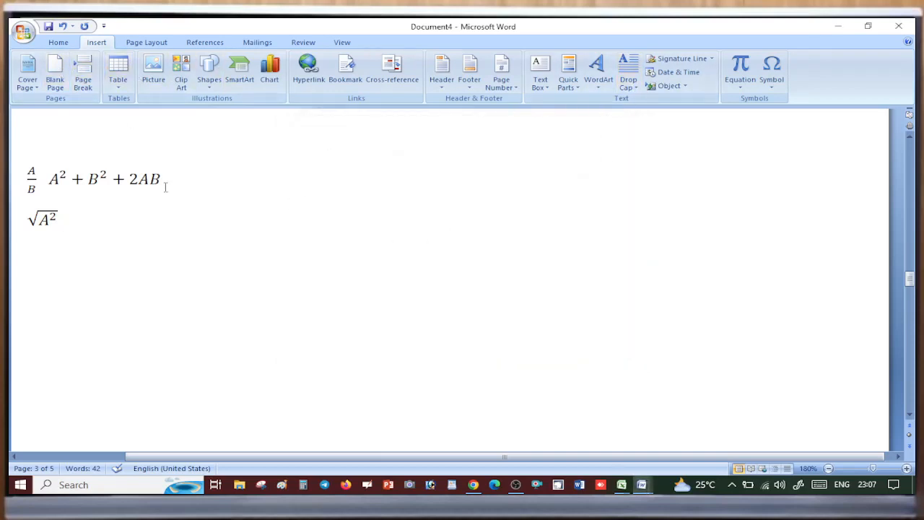
{"action": "scroll", "coordinate": [228, 263], "scroll_direction": "down", "scroll_amount": 4}
{"action": "scroll", "coordinate": [230, 268], "scroll_direction": "up", "scroll_amount": 7}
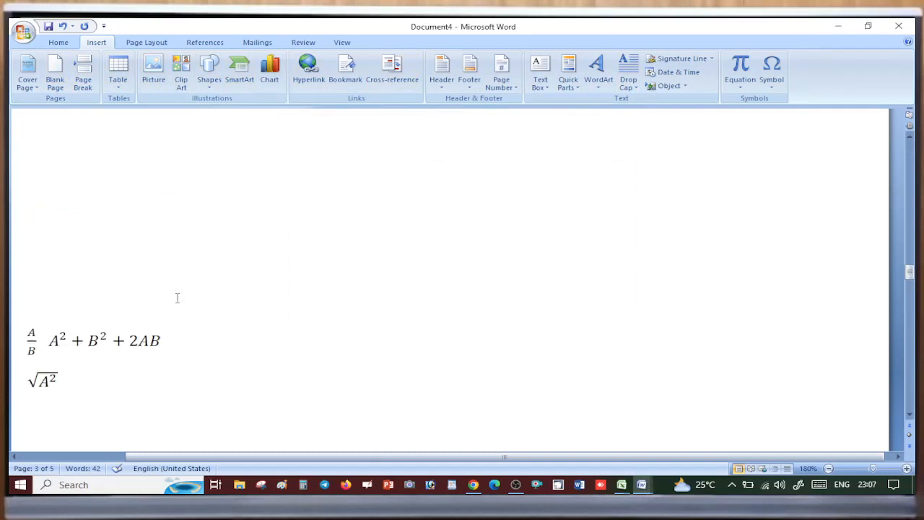
Step: Delete the fraction, A² + B² + 2AB and square root equations from the third page
{"action": "scroll", "coordinate": [180, 296], "scroll_direction": "down", "scroll_amount": 4}
{"action": "left_click", "coordinate": [145, 232]}
{"action": "scroll", "coordinate": [140, 246], "scroll_direction": "up", "scroll_amount": 2}
{"action": "left_click_drag", "start_coordinate": [120, 282], "coordinate": [22, 224]}
{"action": "key", "text": "Delete"}
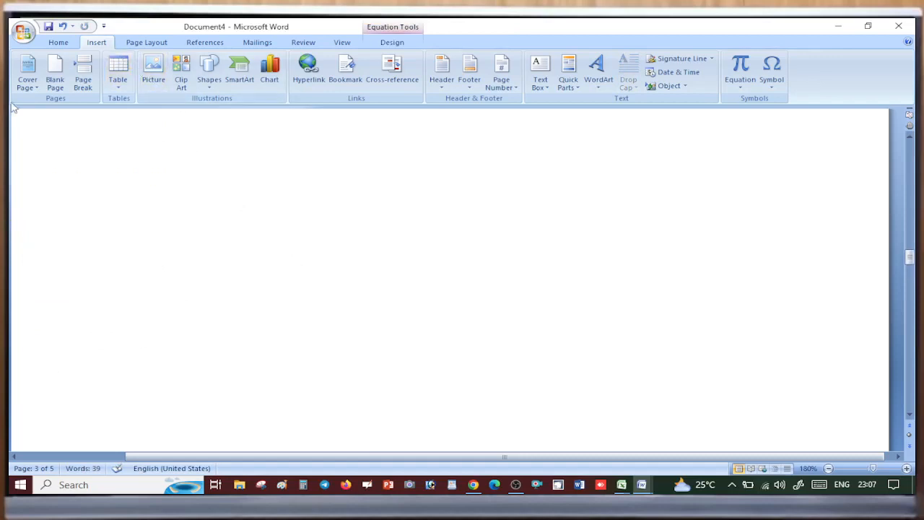
Step: Apply the built-in Apex theme to the document and check its effect on the WELCOME page
{"action": "left_click", "coordinate": [146, 43]}
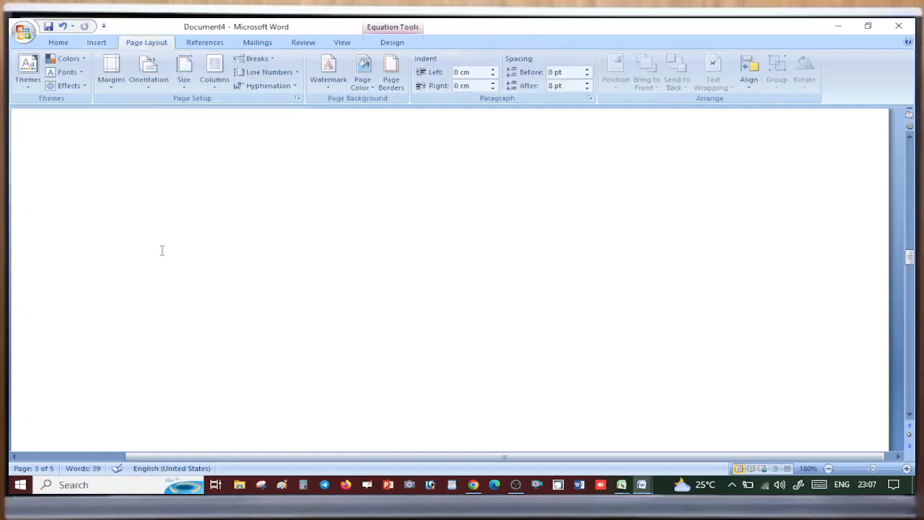
{"action": "left_click", "coordinate": [28, 72]}
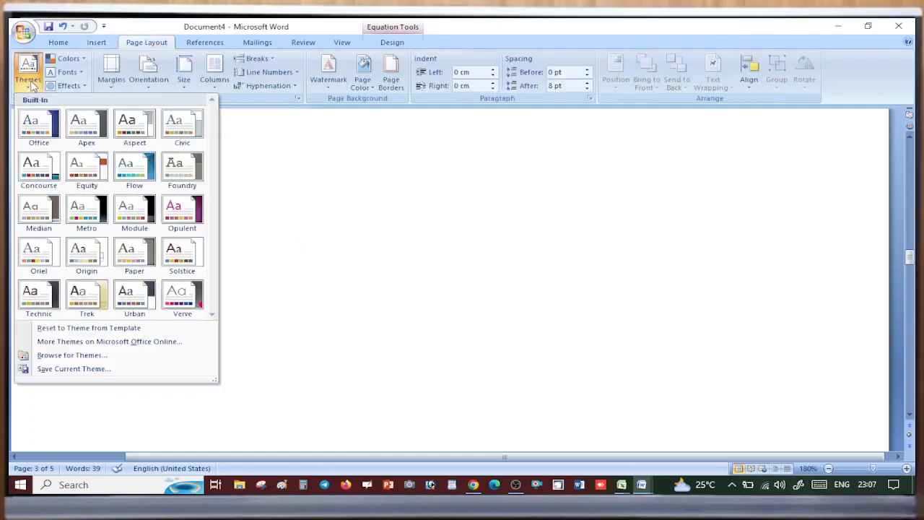
{"action": "left_click", "coordinate": [84, 126]}
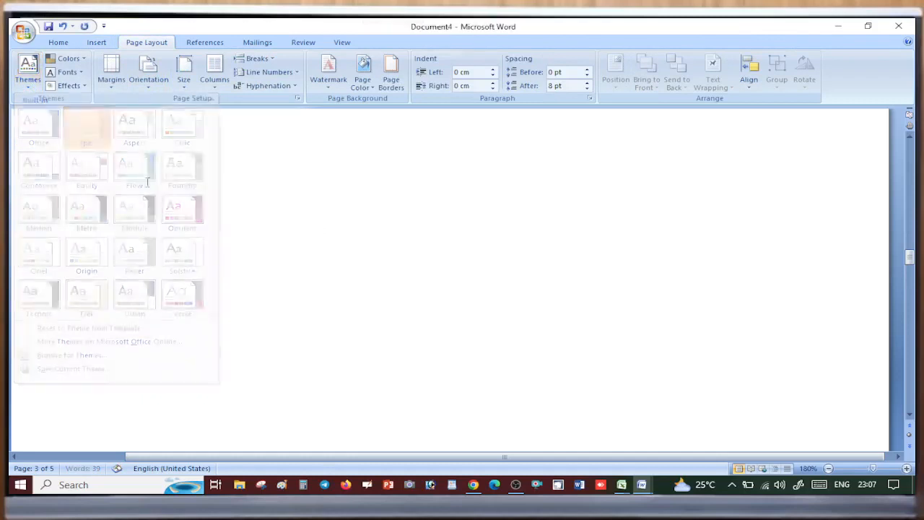
{"action": "scroll", "coordinate": [462, 300], "scroll_direction": "down", "scroll_amount": 6}
{"action": "scroll", "coordinate": [396, 298], "scroll_direction": "up", "scroll_amount": 12}
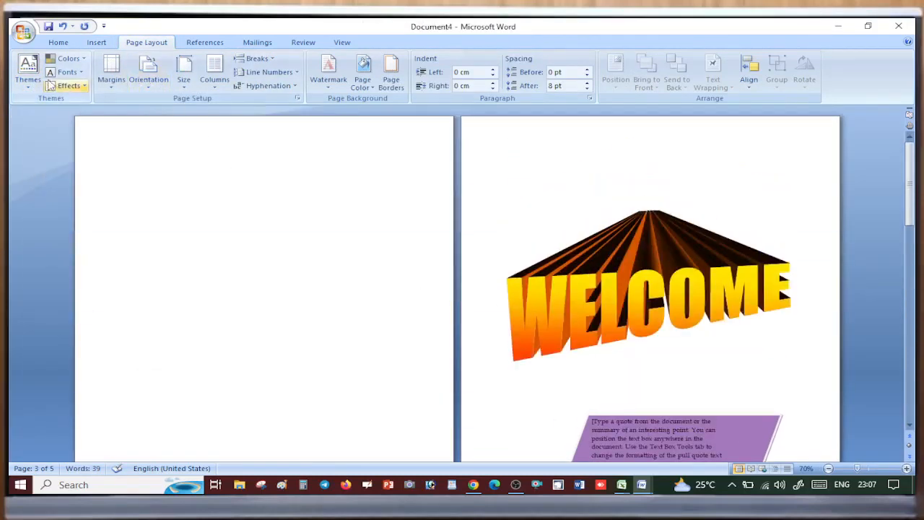
{"action": "left_click", "coordinate": [72, 59]}
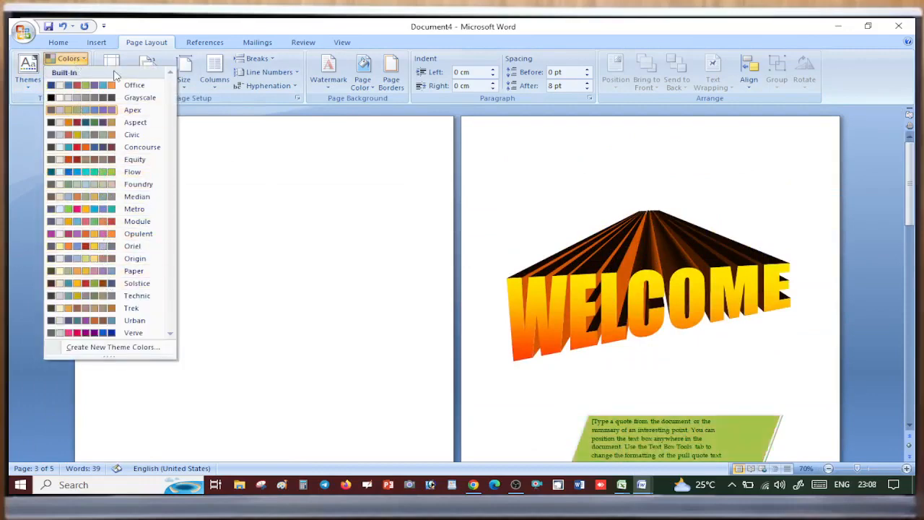
{"action": "left_click", "coordinate": [258, 216]}
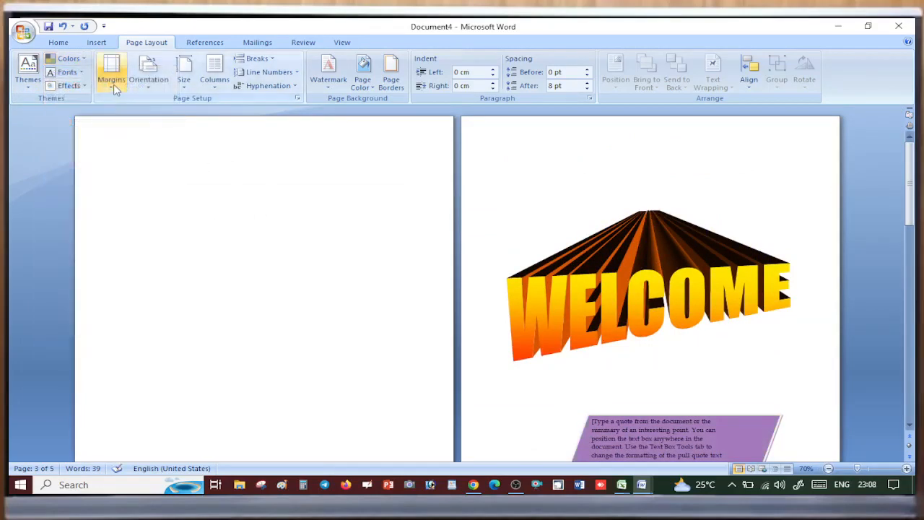
{"action": "left_click", "coordinate": [111, 73]}
{"action": "left_click", "coordinate": [116, 84]}
{"action": "left_click", "coordinate": [116, 84]}
{"action": "left_click", "coordinate": [293, 269]}
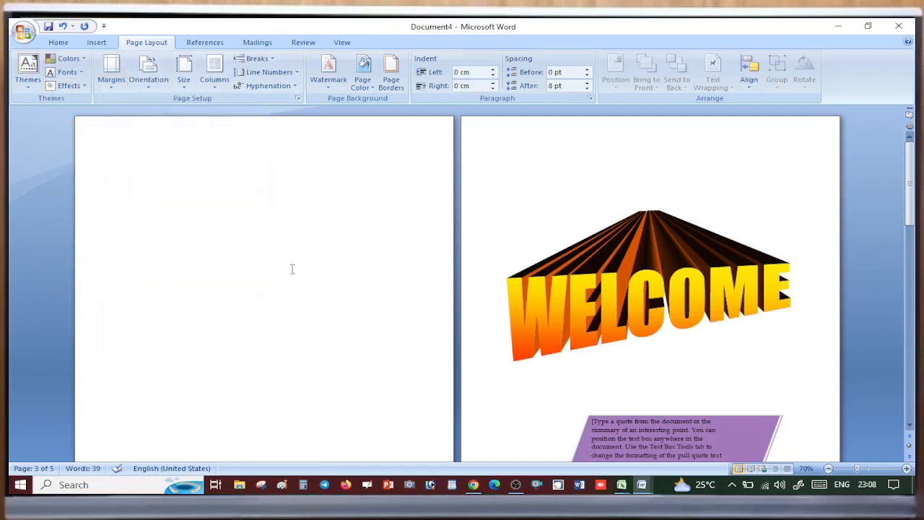
Step: Delete empty lines after the WELCOME page to remove two of the trailing blank pages
{"action": "scroll", "coordinate": [212, 283], "scroll_direction": "up", "scroll_amount": 3}
{"action": "scroll", "coordinate": [291, 286], "scroll_direction": "down", "scroll_amount": 9}
{"action": "scroll", "coordinate": [189, 264], "scroll_direction": "up", "scroll_amount": 6}
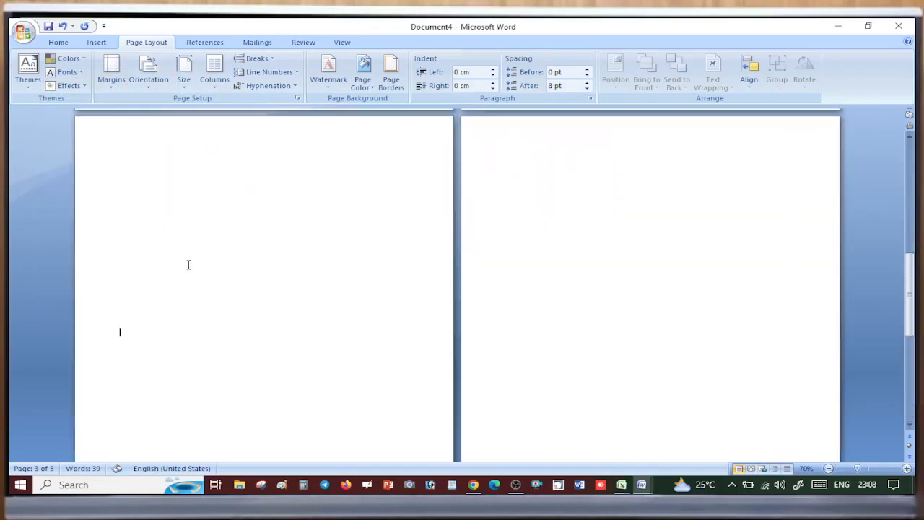
{"action": "scroll", "coordinate": [297, 235], "scroll_direction": "down", "scroll_amount": 5}
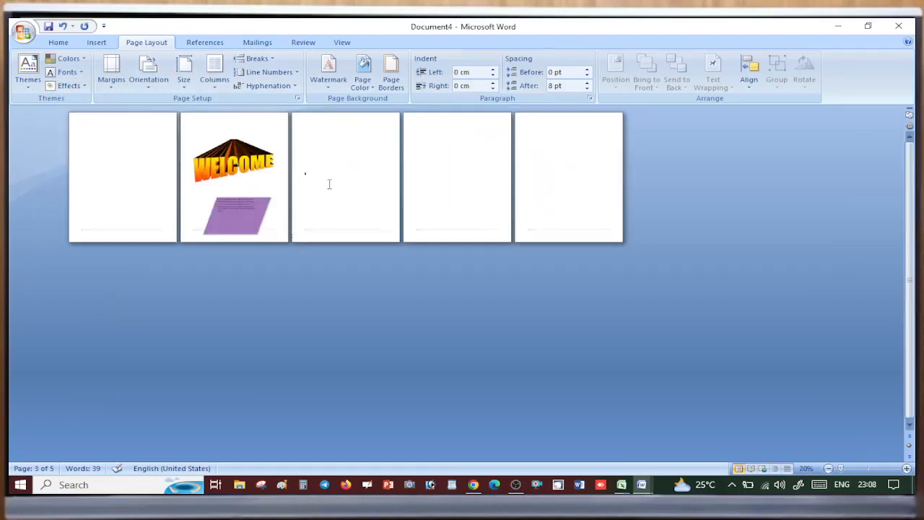
{"action": "key", "text": "BackSpace"}
{"action": "key", "text": "BackSpace"}
{"action": "key", "text": "BackSpace"}
{"action": "key", "text": "BackSpace"}
{"action": "key", "text": "BackSpace"}
{"action": "key", "text": "BackSpace"}
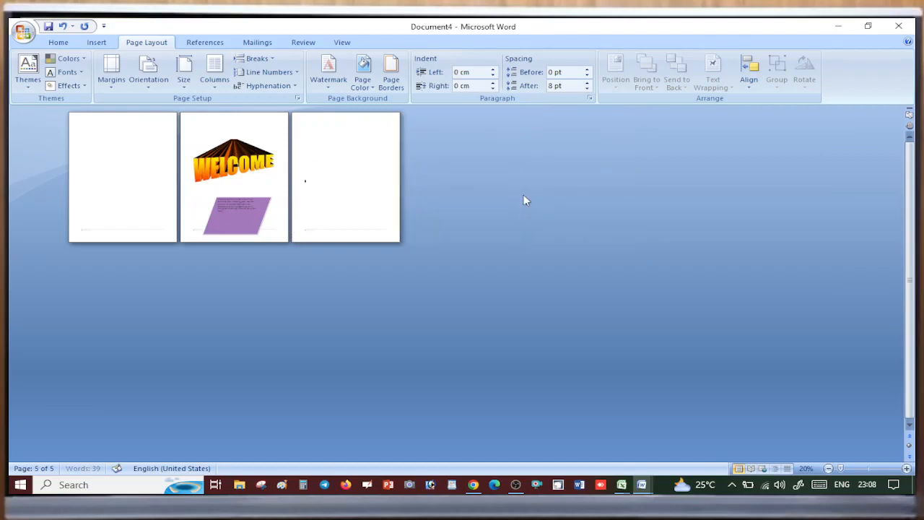
Step: Delete backwards through the remaining empty lines to remove the blank pages around the WELCOME page
{"action": "key", "text": "BackSpace"}
{"action": "key", "text": "BackSpace"}
{"action": "key", "text": "BackSpace"}
{"action": "key", "text": "BackSpace"}
{"action": "key", "text": "BackSpace"}
{"action": "key", "text": "BackSpace"}
{"action": "key", "text": "BackSpace"}
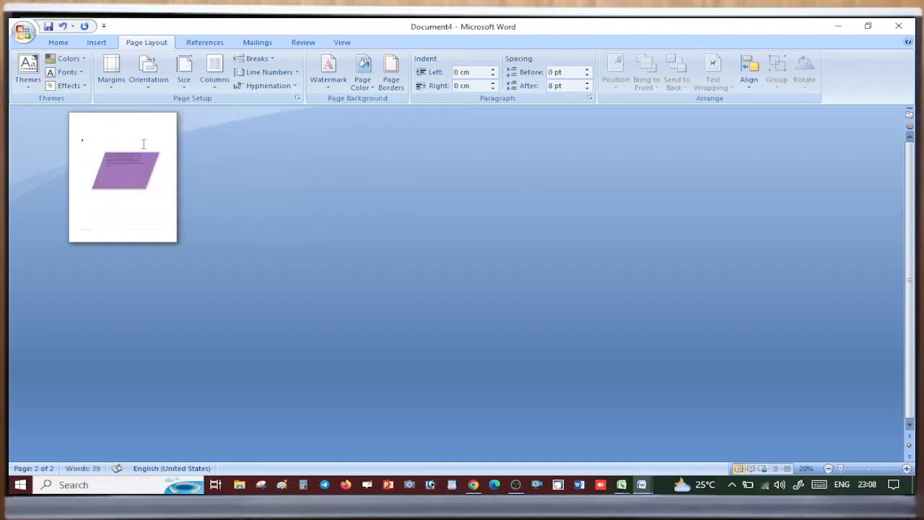
Step: Undo the deletion of the WELCOME WordArt and view the restored page
{"action": "key", "text": "ctrl+z"}
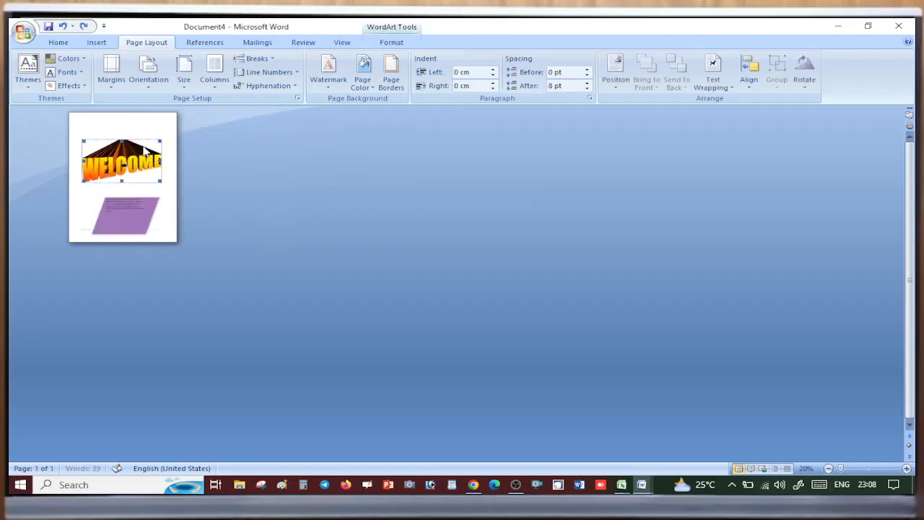
{"action": "scroll", "coordinate": [196, 182], "scroll_direction": "up", "scroll_amount": 2, "text": "ctrl"}
{"action": "left_click", "coordinate": [118, 144]}
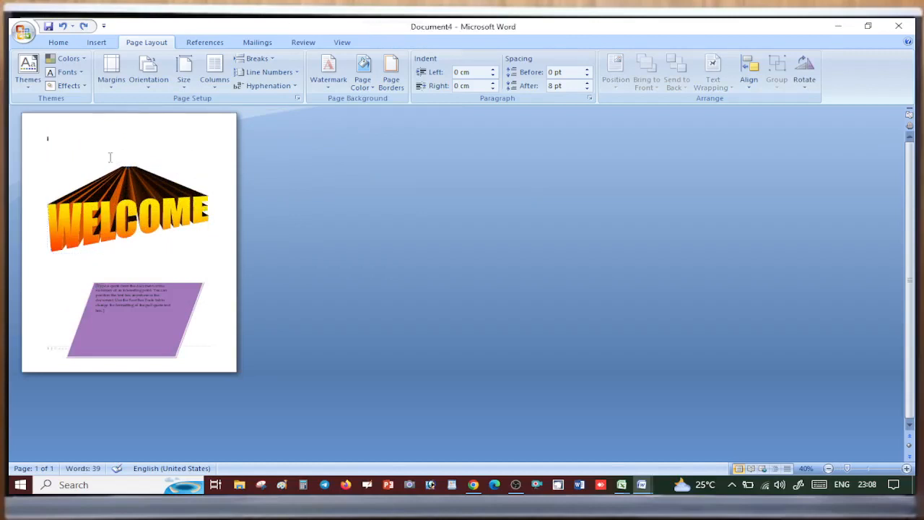
{"action": "scroll", "coordinate": [118, 170], "scroll_direction": "up", "scroll_amount": 2, "text": "ctrl"}
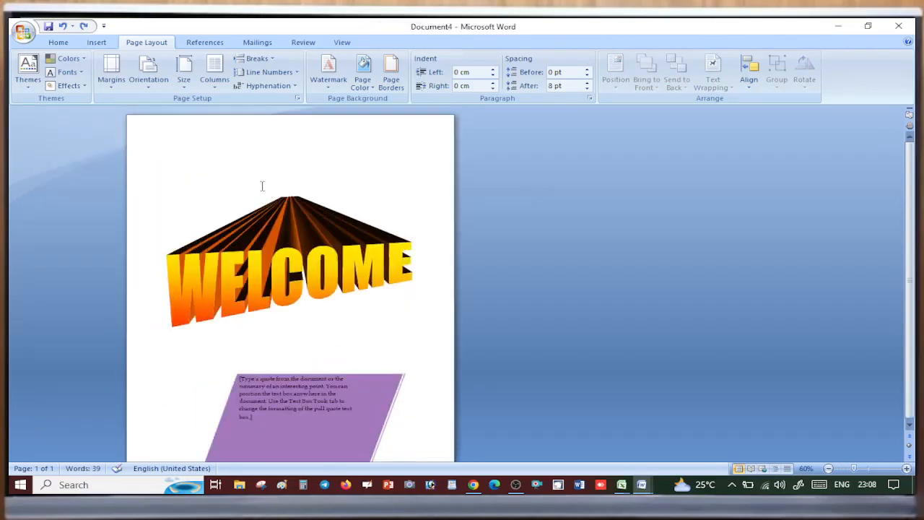
{"action": "scroll", "coordinate": [109, 203], "scroll_direction": "down", "scroll_amount": 2, "text": "ctrl"}
{"action": "scroll", "coordinate": [119, 177], "scroll_direction": "up", "scroll_amount": 1, "text": "ctrl"}
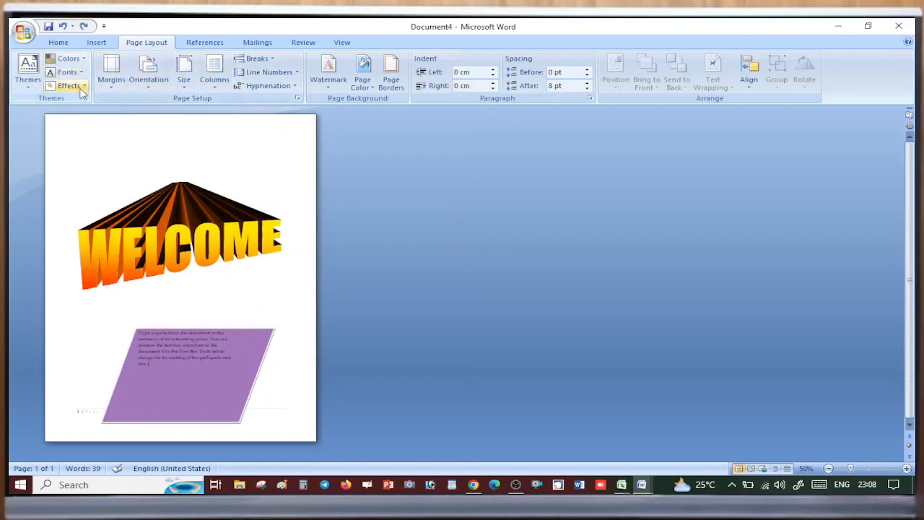
Step: Set the document's paper size to A4 210 x 297 mm
{"action": "left_click", "coordinate": [182, 80]}
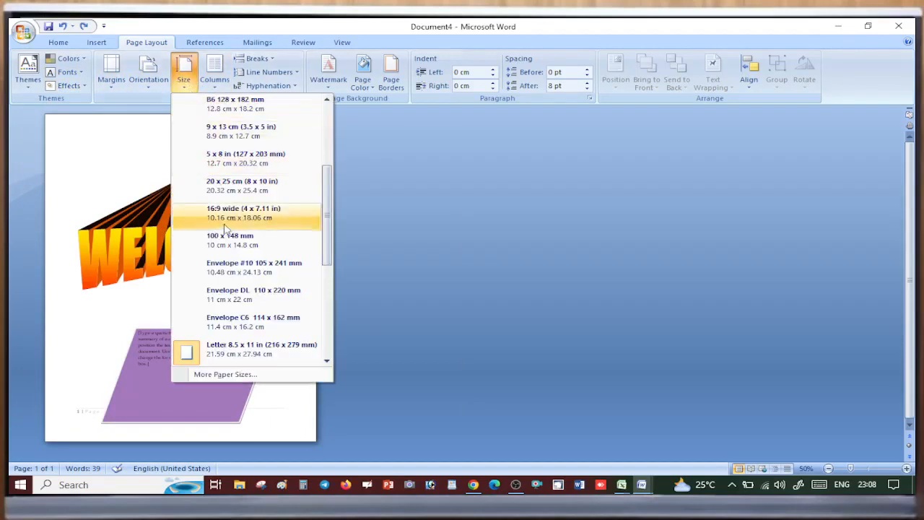
{"action": "left_click_drag", "start_coordinate": [325, 202], "coordinate": [341, 128]}
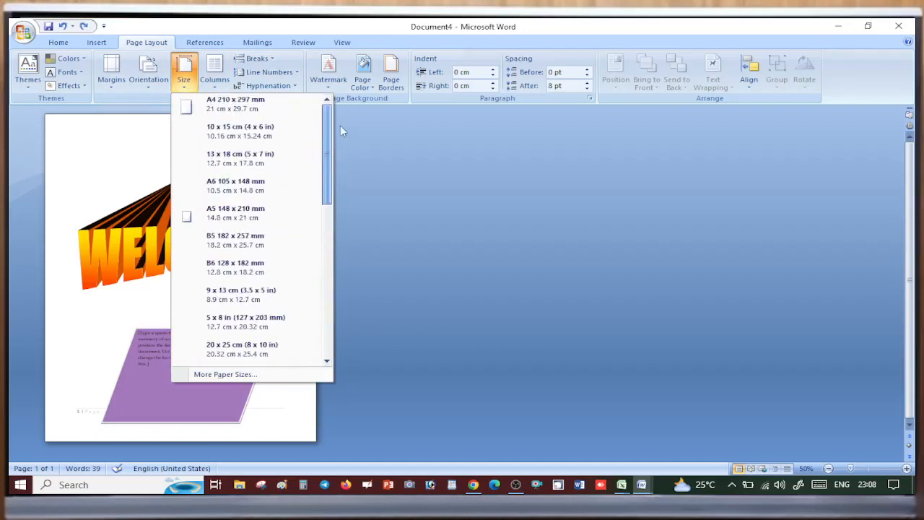
{"action": "left_click", "coordinate": [225, 107]}
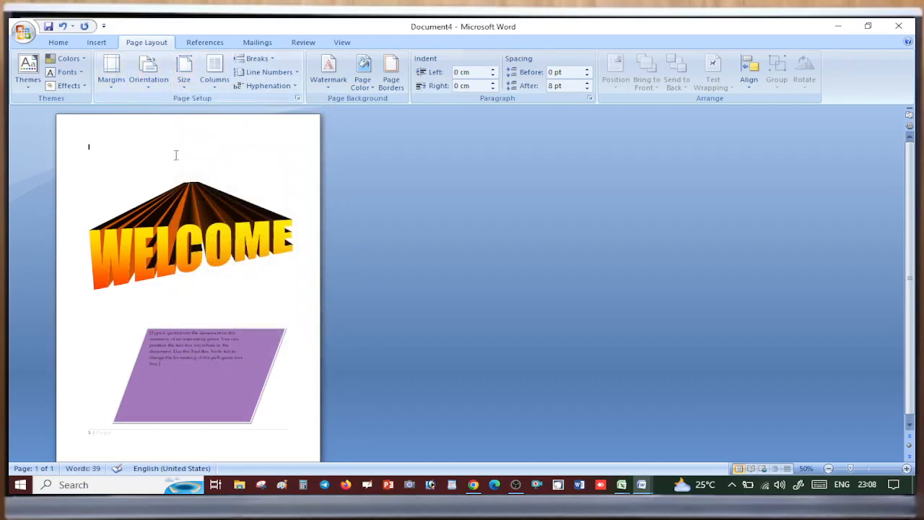
Step: Change the document's paper size to Letter 8.5 x 11 in (216 x 279 mm)
{"action": "left_click", "coordinate": [184, 78]}
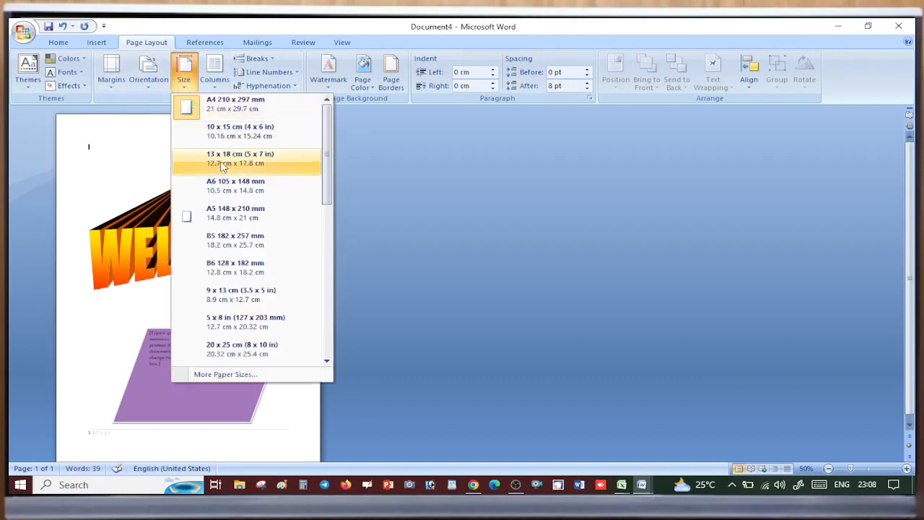
{"action": "left_click_drag", "start_coordinate": [333, 143], "coordinate": [328, 245]}
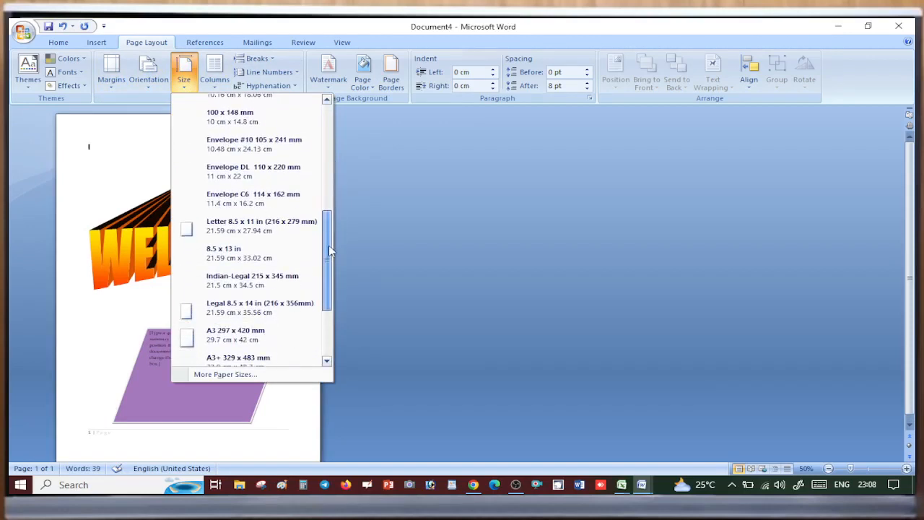
{"action": "left_click", "coordinate": [227, 230]}
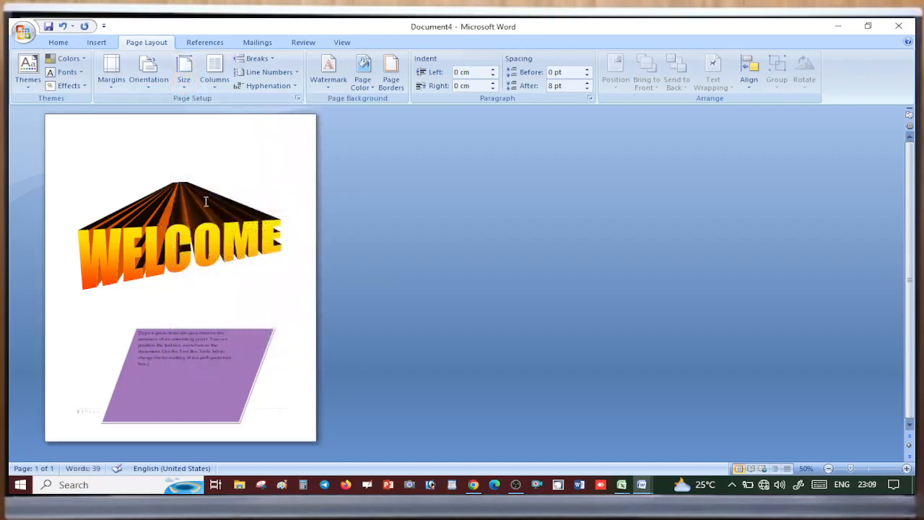
Step: Switch the paper size back to A4 210 x 297 mm and check the page layout
{"action": "left_click", "coordinate": [185, 81]}
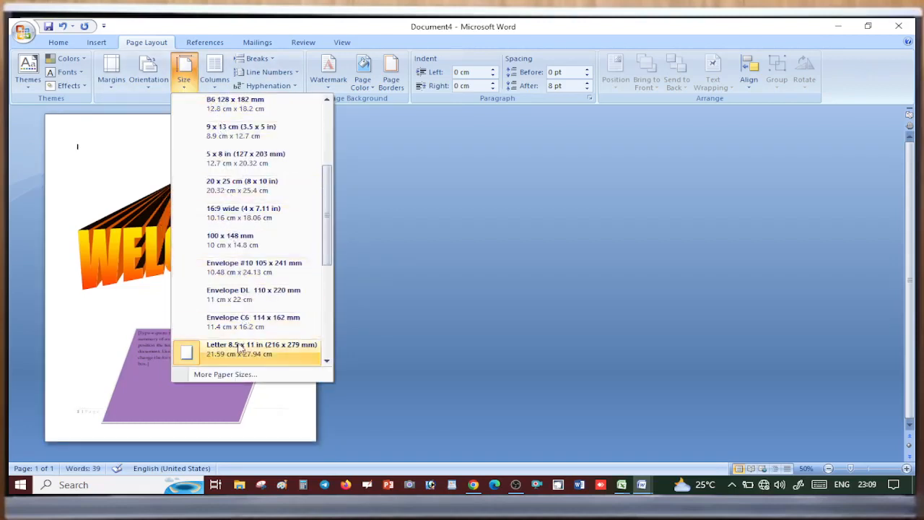
{"action": "scroll", "coordinate": [253, 339], "scroll_direction": "up", "scroll_amount": 2}
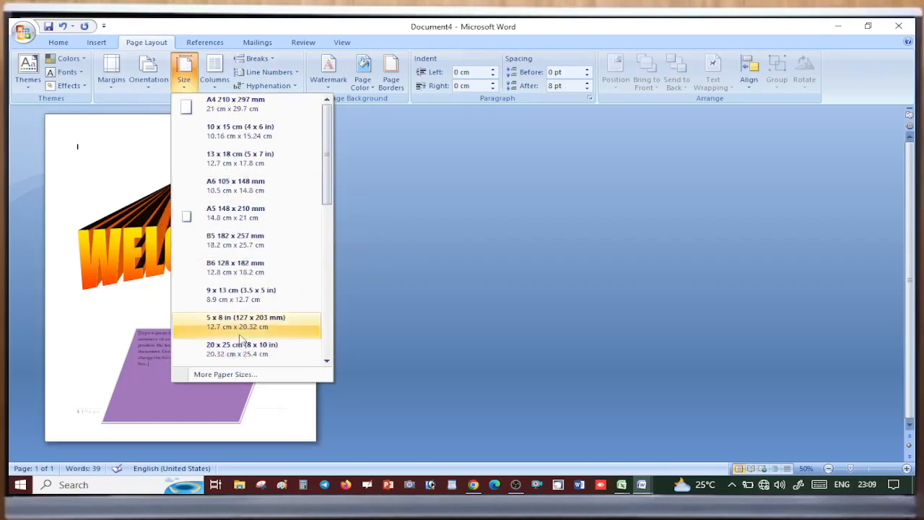
{"action": "left_click", "coordinate": [282, 107]}
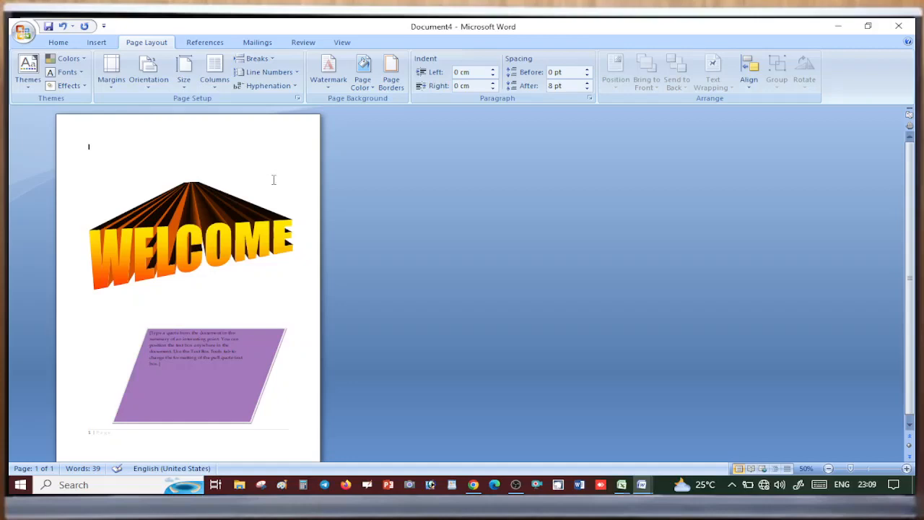
{"action": "scroll", "coordinate": [282, 174], "scroll_direction": "up", "scroll_amount": 3, "text": "ctrl"}
{"action": "scroll", "coordinate": [262, 206], "scroll_direction": "down", "scroll_amount": 3}
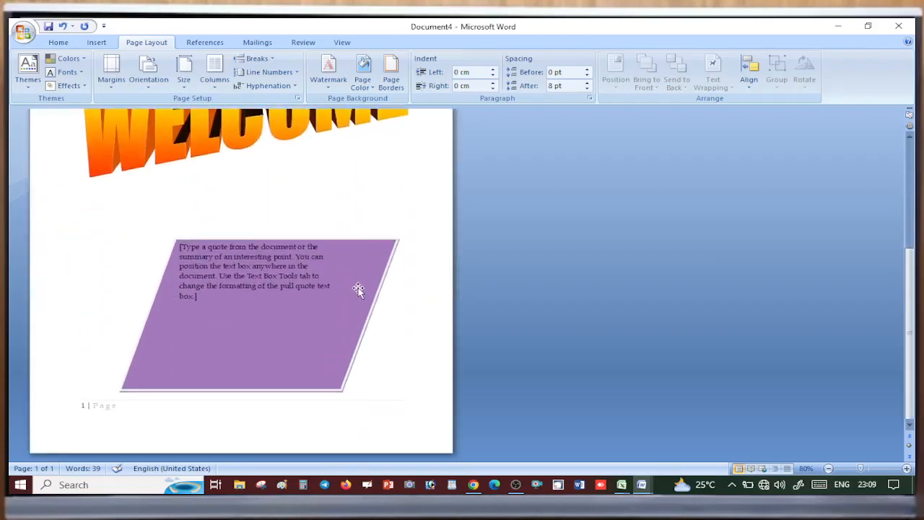
{"action": "scroll", "coordinate": [353, 288], "scroll_direction": "down", "scroll_amount": 6, "text": "ctrl"}
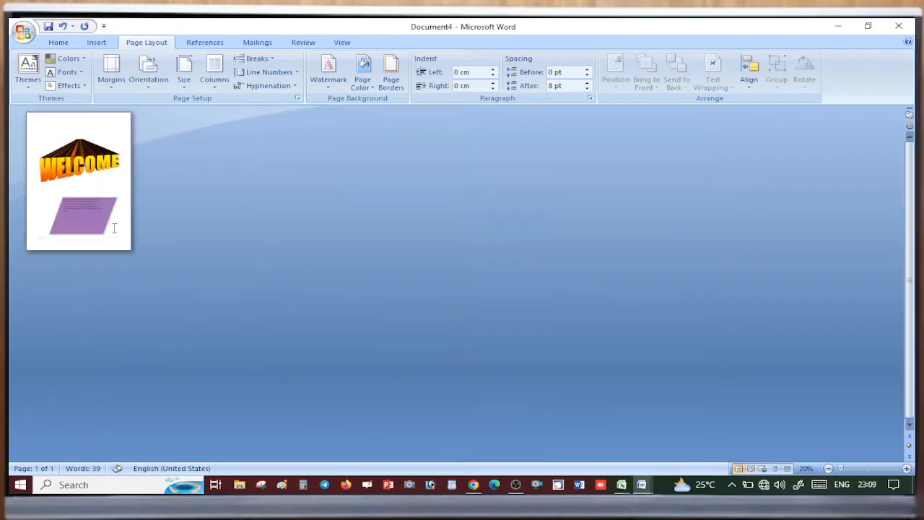
{"action": "scroll", "coordinate": [122, 232], "scroll_direction": "up", "scroll_amount": 2, "text": "ctrl"}
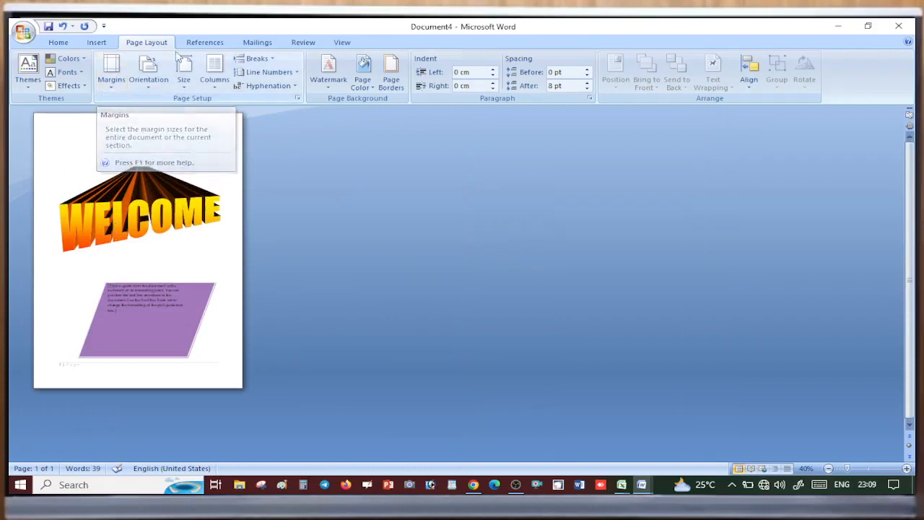
Step: Examine the custom margin settings and gutter position options in Page Setup, leaving them as they are
{"action": "left_click", "coordinate": [115, 81]}
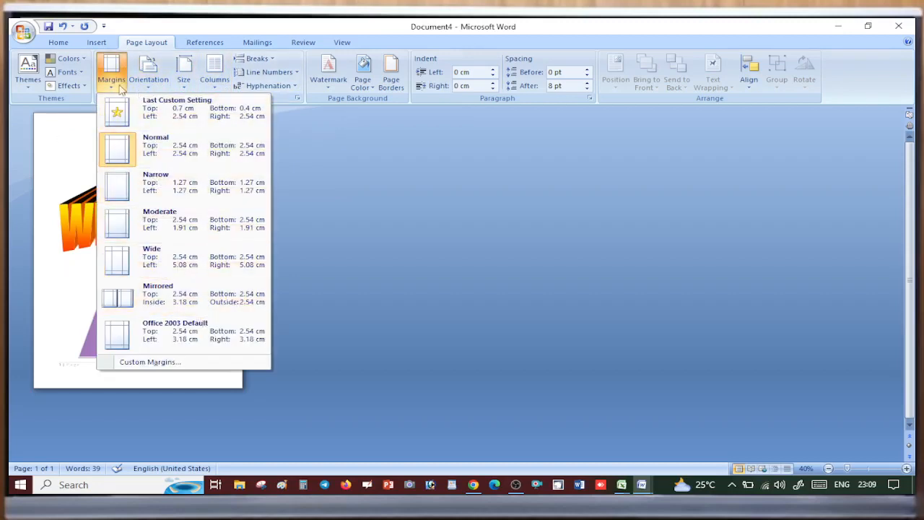
{"action": "left_click", "coordinate": [149, 363]}
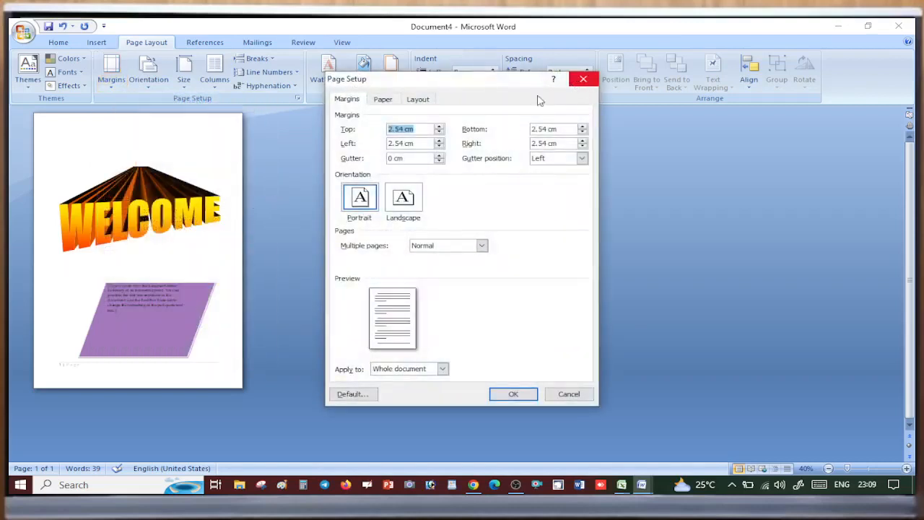
{"action": "left_click", "coordinate": [423, 129]}
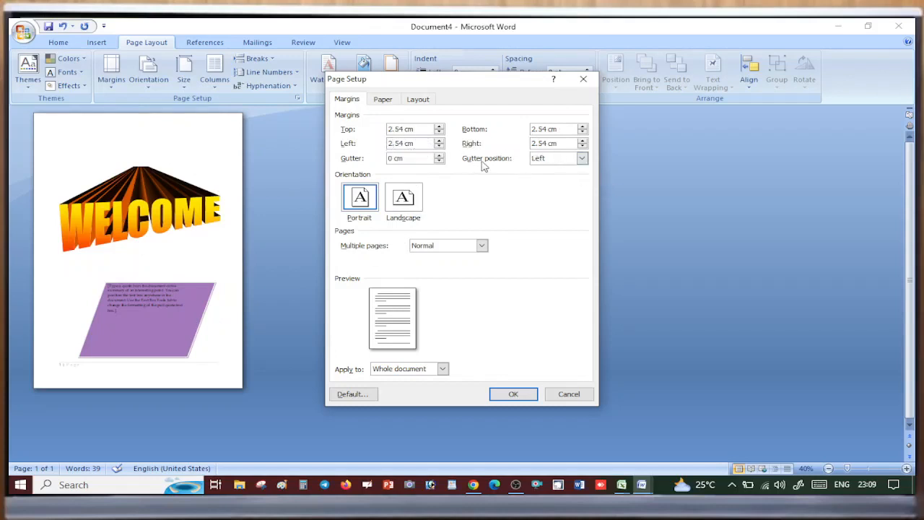
{"action": "left_click", "coordinate": [582, 159]}
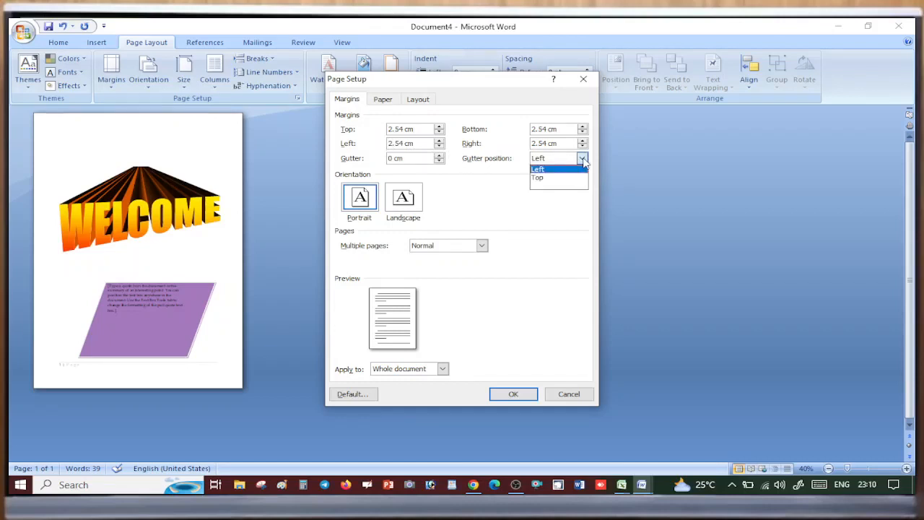
{"action": "left_click", "coordinate": [583, 160]}
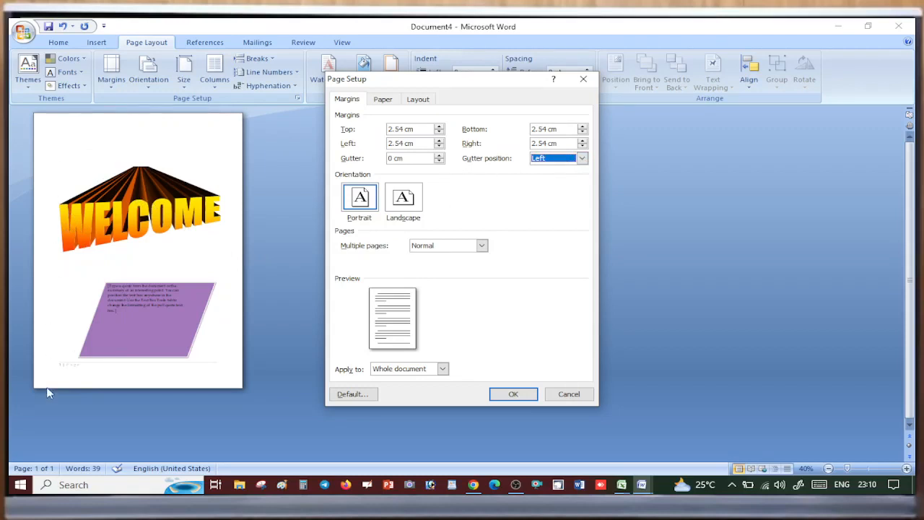
{"action": "left_click", "coordinate": [581, 393]}
Step: Try custom margins of 2.1 cm at the top and 1.9 cm at the bottom, discarding the changes
{"action": "left_click", "coordinate": [112, 72]}
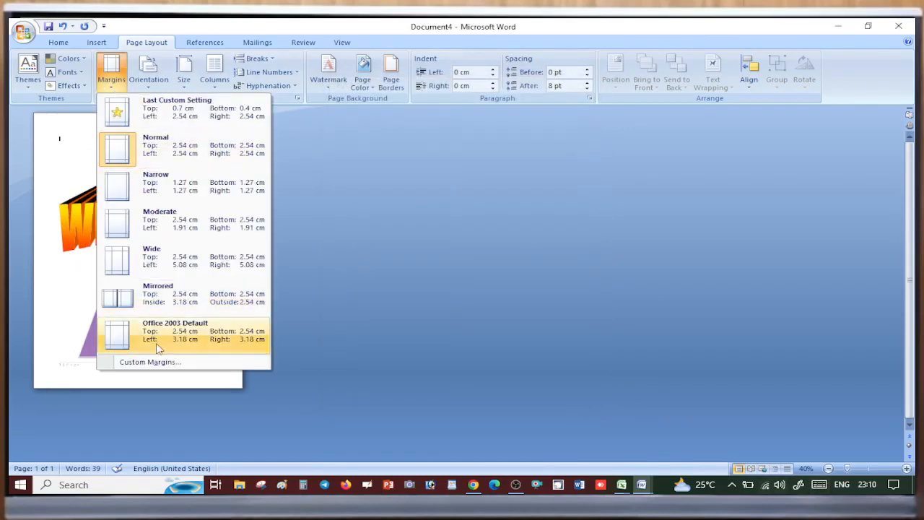
{"action": "left_click", "coordinate": [155, 362]}
{"action": "left_click", "coordinate": [438, 132]}
{"action": "left_click", "coordinate": [438, 133]}
{"action": "left_click", "coordinate": [439, 132]}
{"action": "left_click", "coordinate": [438, 133]}
{"action": "left_click", "coordinate": [438, 133]}
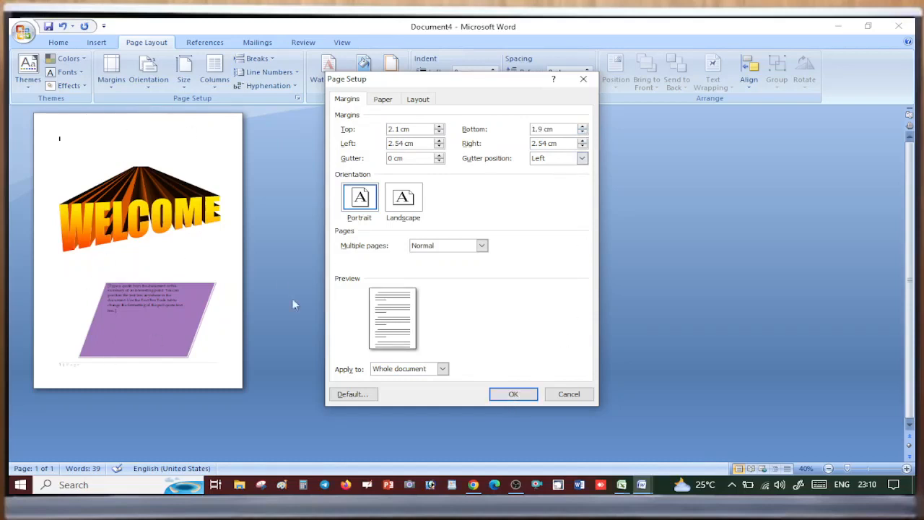
{"action": "left_click", "coordinate": [571, 395]}
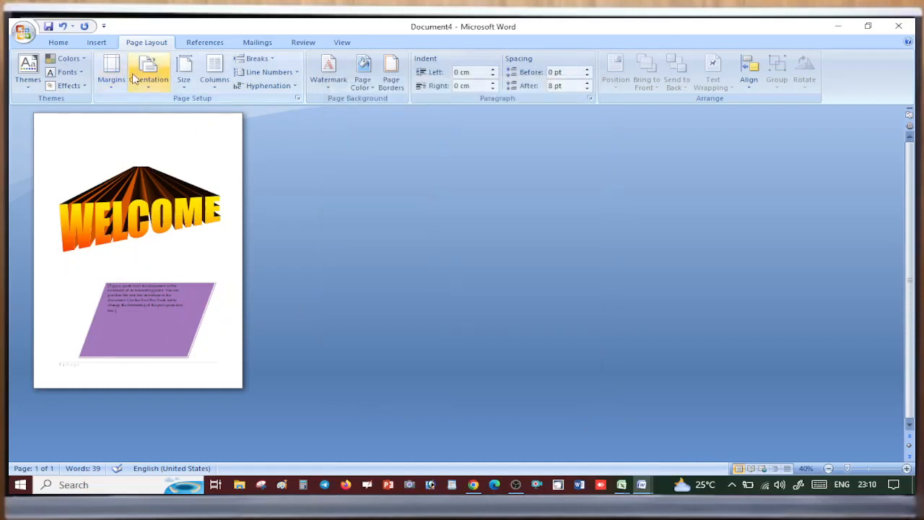
Step: Look at the page orientation options and apply Portrait to the document
{"action": "left_click", "coordinate": [148, 73]}
{"action": "key", "text": "Escape"}
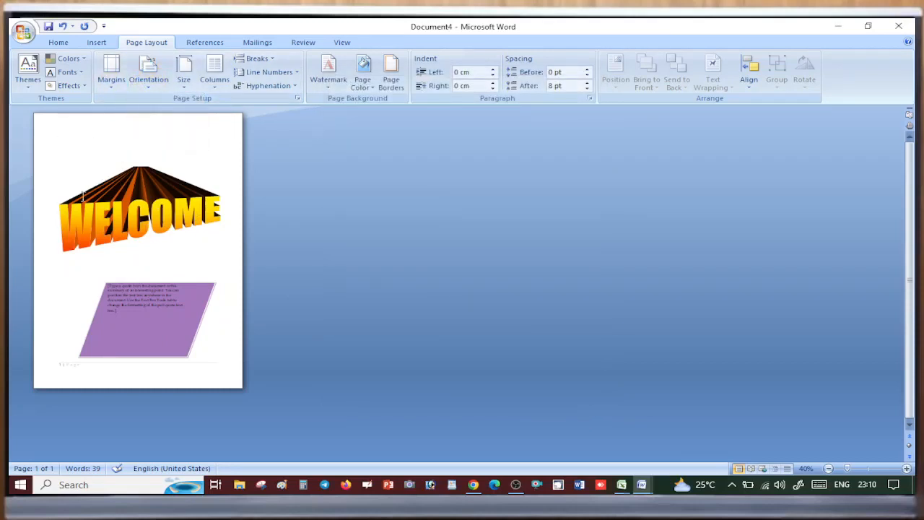
{"action": "scroll", "coordinate": [79, 186], "scroll_direction": "up", "scroll_amount": 2, "text": "ctrl"}
{"action": "scroll", "coordinate": [67, 220], "scroll_direction": "down", "scroll_amount": 1, "text": "ctrl"}
{"action": "scroll", "coordinate": [123, 145], "scroll_direction": "down", "scroll_amount": 1, "text": "ctrl"}
{"action": "left_click", "coordinate": [150, 83]}
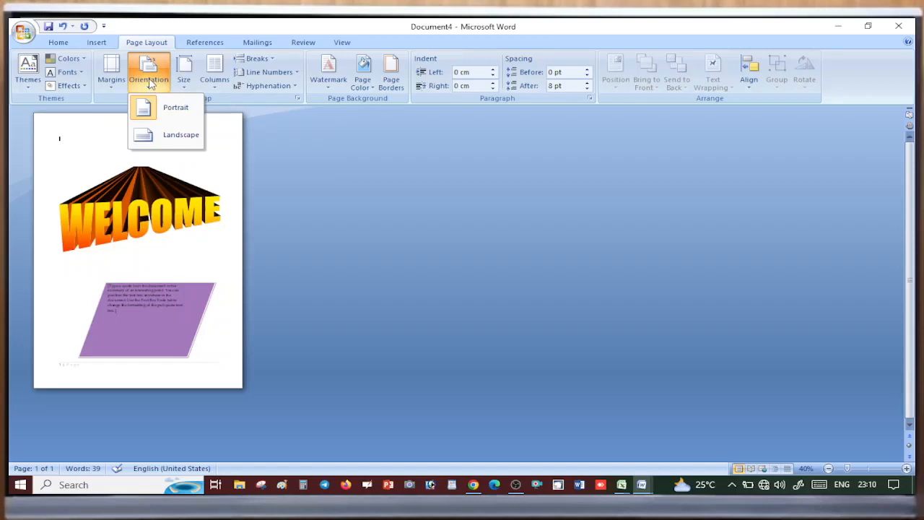
{"action": "left_click", "coordinate": [148, 81]}
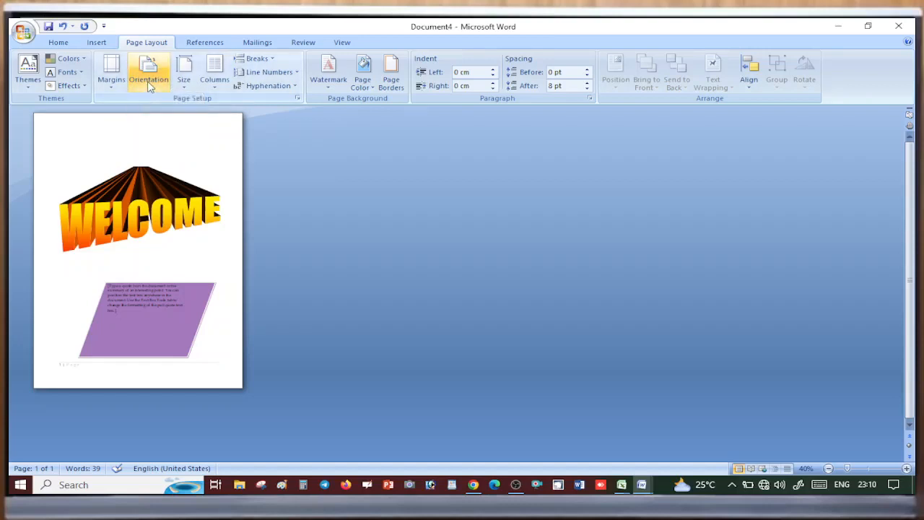
{"action": "left_click", "coordinate": [148, 83]}
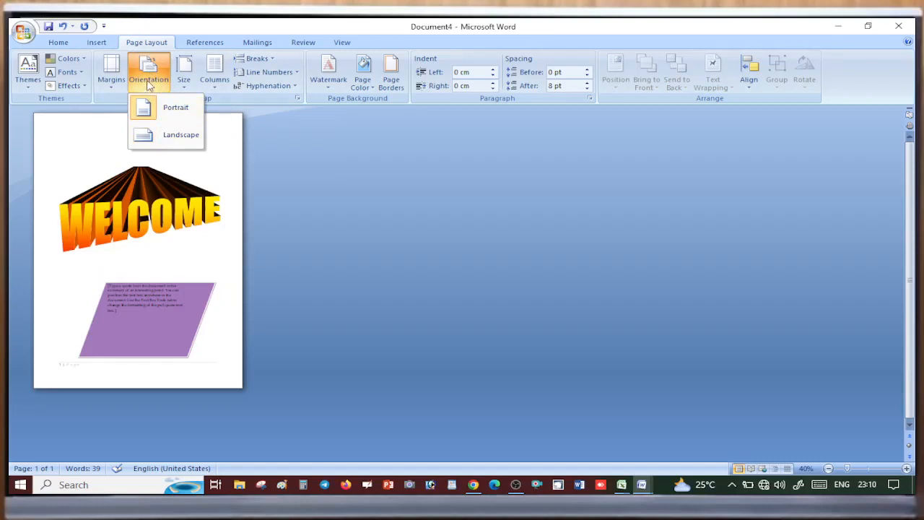
{"action": "left_click", "coordinate": [168, 110]}
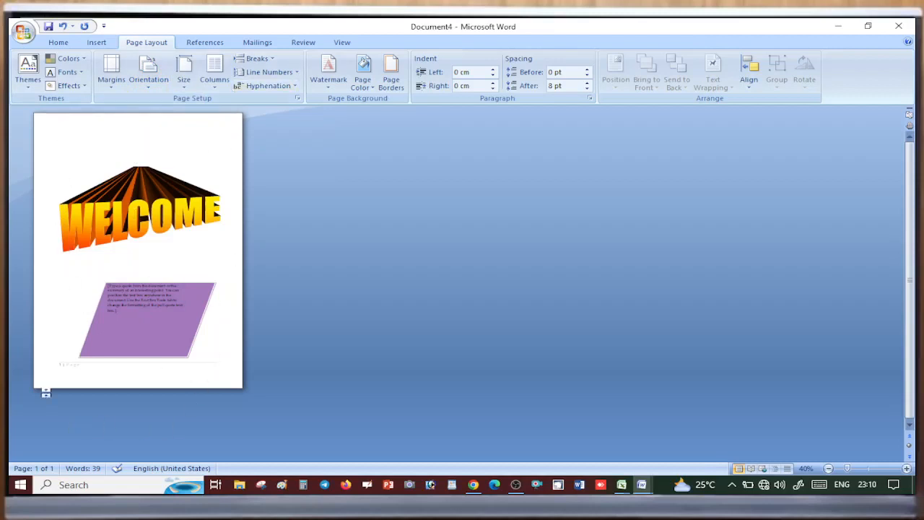
Step: Change the page orientation to Landscape and examine how the WordArt and text box are laid out
{"action": "left_click", "coordinate": [149, 75]}
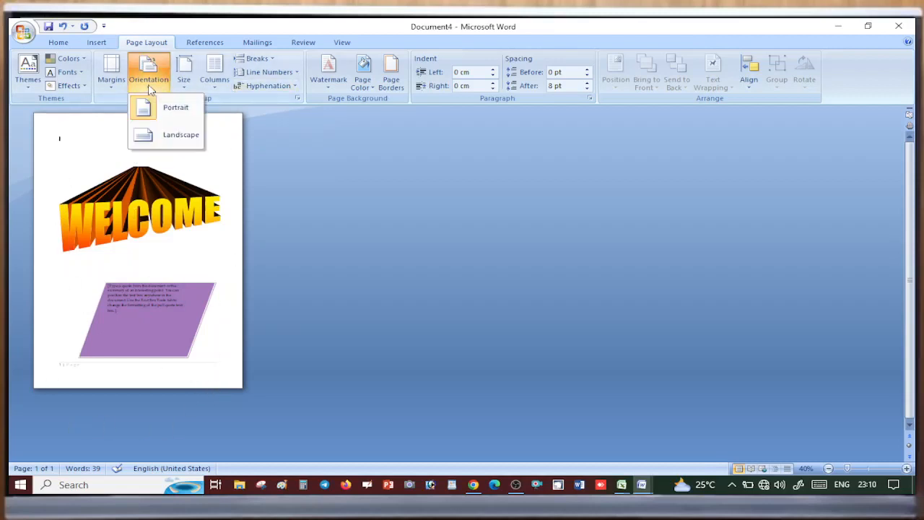
{"action": "left_click", "coordinate": [167, 136]}
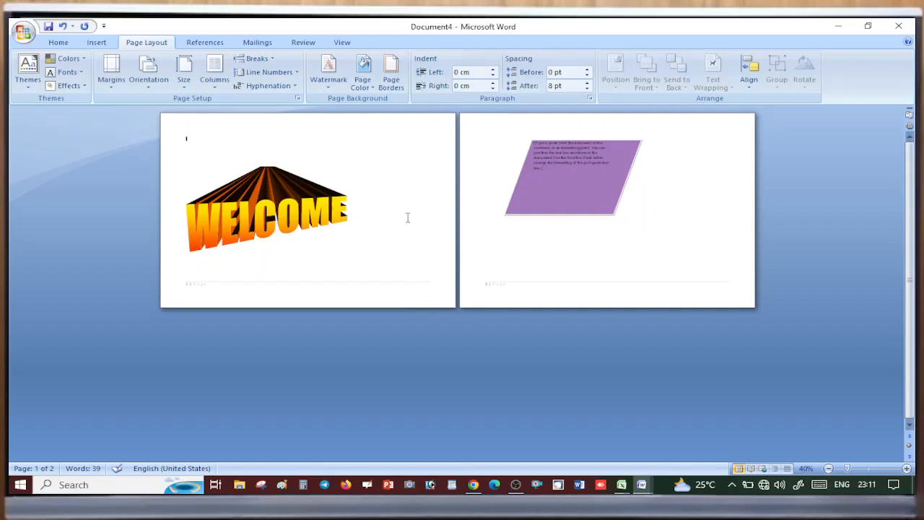
{"action": "scroll", "coordinate": [427, 166], "scroll_direction": "up", "scroll_amount": 1, "text": "ctrl"}
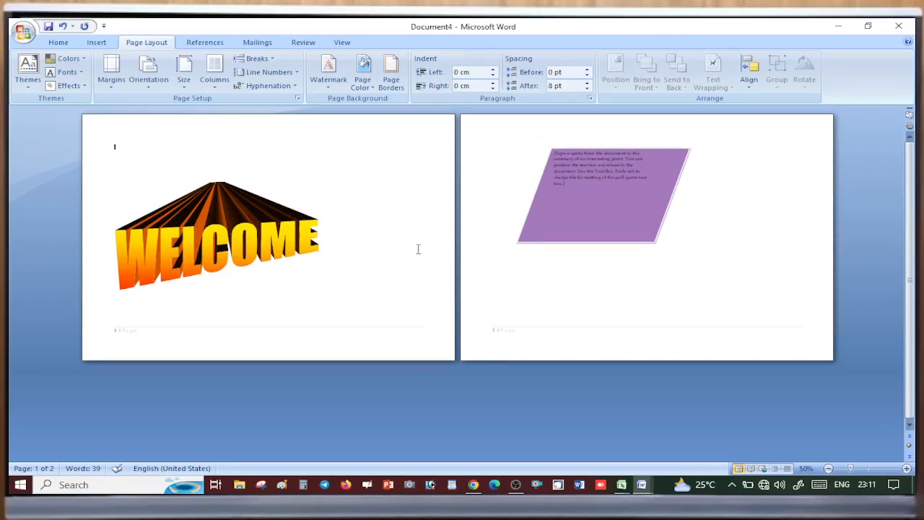
{"action": "scroll", "coordinate": [323, 196], "scroll_direction": "up", "scroll_amount": 1, "text": "ctrl"}
{"action": "scroll", "coordinate": [533, 253], "scroll_direction": "up", "scroll_amount": 4, "text": "ctrl"}
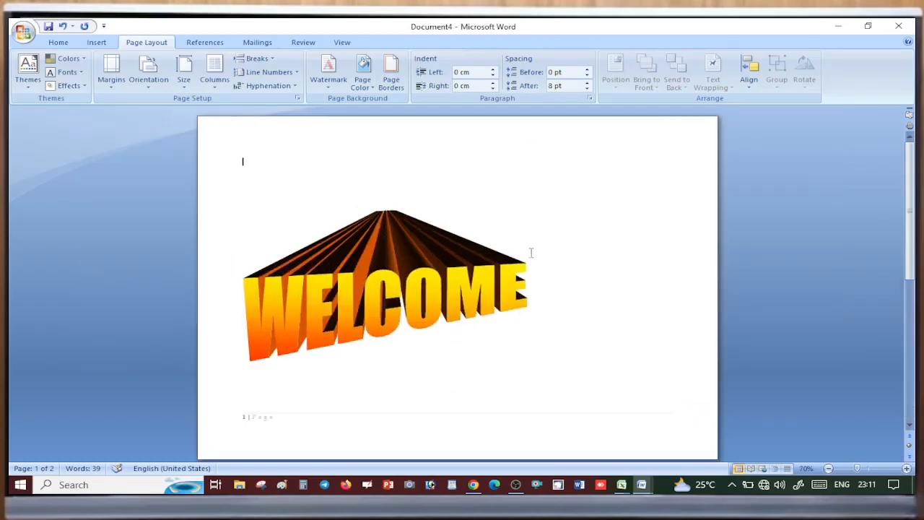
{"action": "scroll", "coordinate": [533, 253], "scroll_direction": "up", "scroll_amount": 1, "text": "ctrl"}
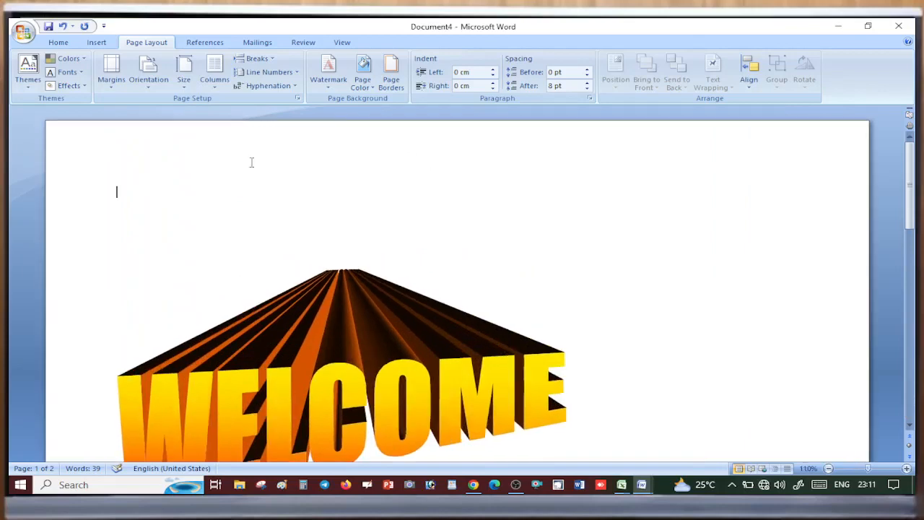
Step: Switch the page orientation back to Portrait and check the page layout
{"action": "left_click", "coordinate": [148, 80]}
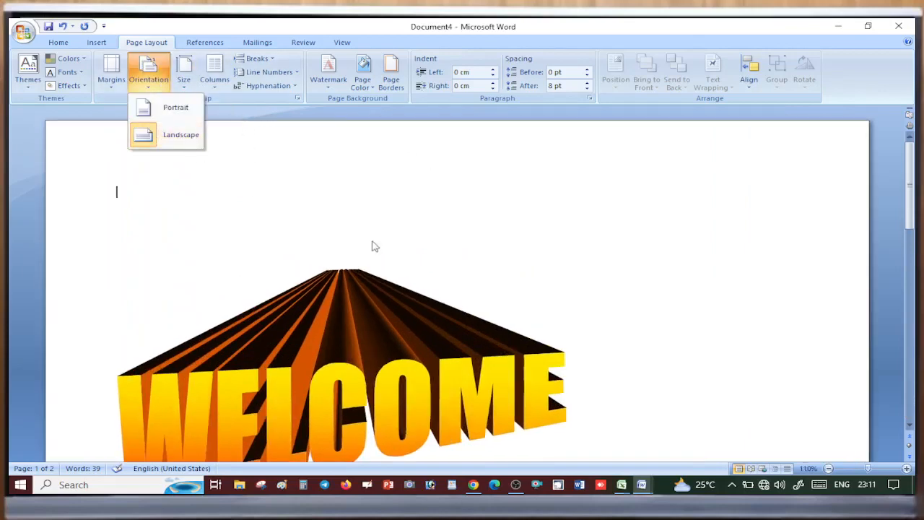
{"action": "scroll", "coordinate": [613, 267], "scroll_direction": "down", "scroll_amount": 5, "text": "ctrl"}
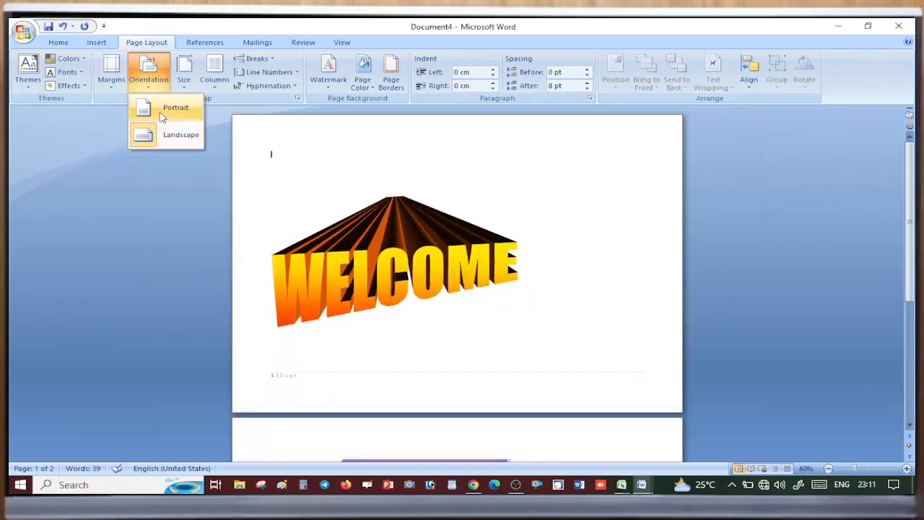
{"action": "left_click", "coordinate": [163, 116]}
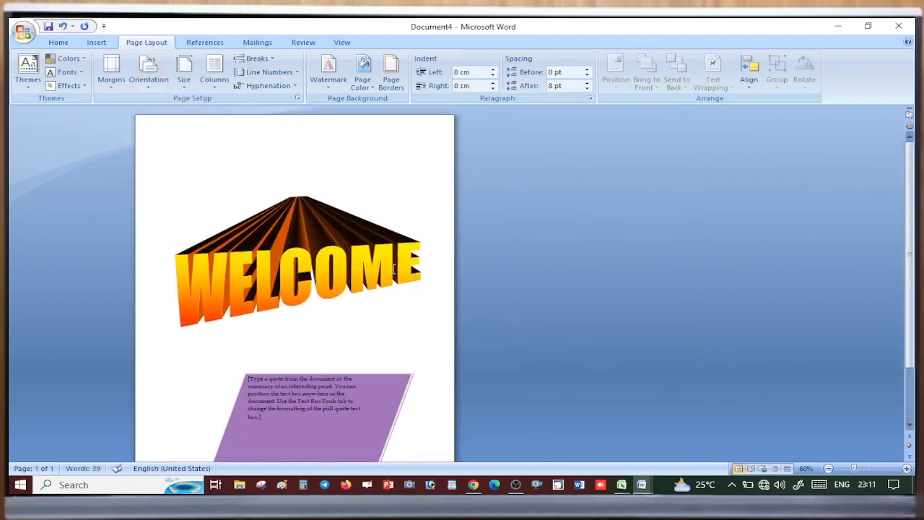
{"action": "scroll", "coordinate": [392, 268], "scroll_direction": "down", "scroll_amount": 3, "text": "ctrl"}
{"action": "scroll", "coordinate": [286, 252], "scroll_direction": "up", "scroll_amount": 2, "text": "ctrl"}
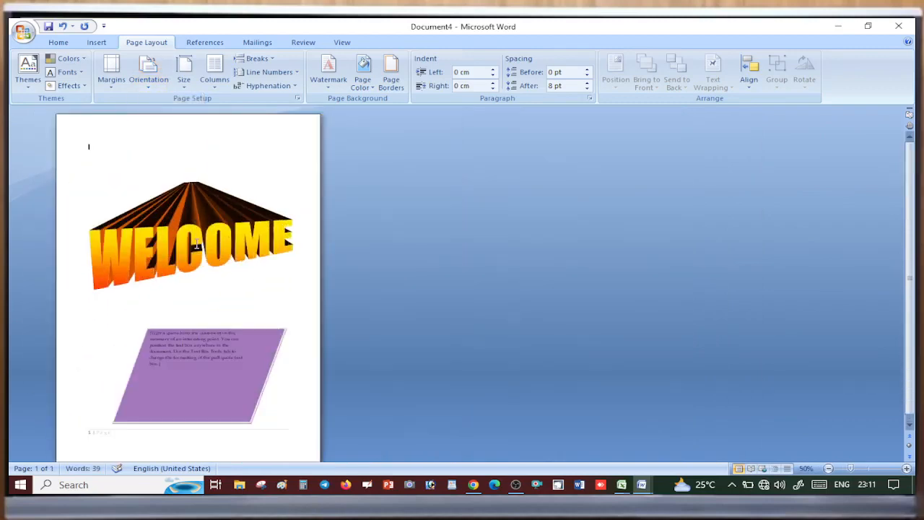
{"action": "scroll", "coordinate": [184, 182], "scroll_direction": "up", "scroll_amount": 1, "text": "ctrl"}
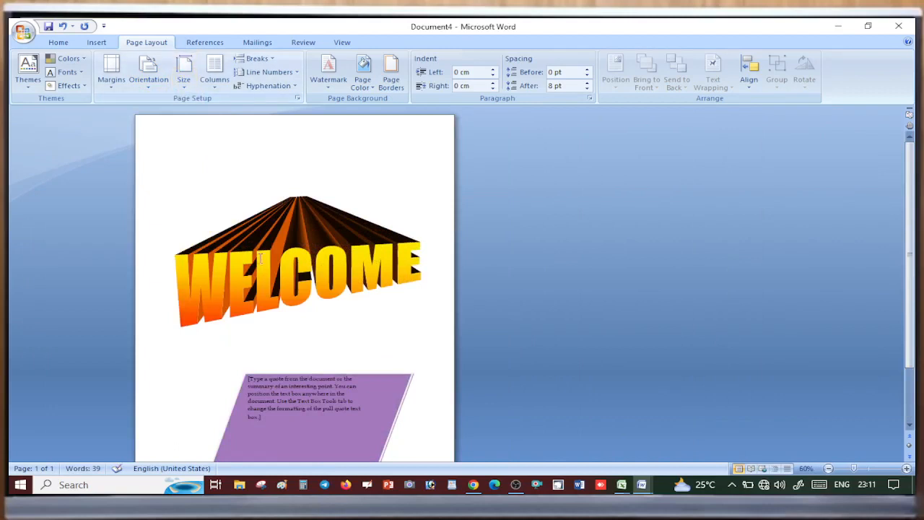
{"action": "scroll", "coordinate": [259, 266], "scroll_direction": "down", "scroll_amount": 3, "text": "ctrl"}
{"action": "scroll", "coordinate": [251, 229], "scroll_direction": "up", "scroll_amount": 2, "text": "ctrl"}
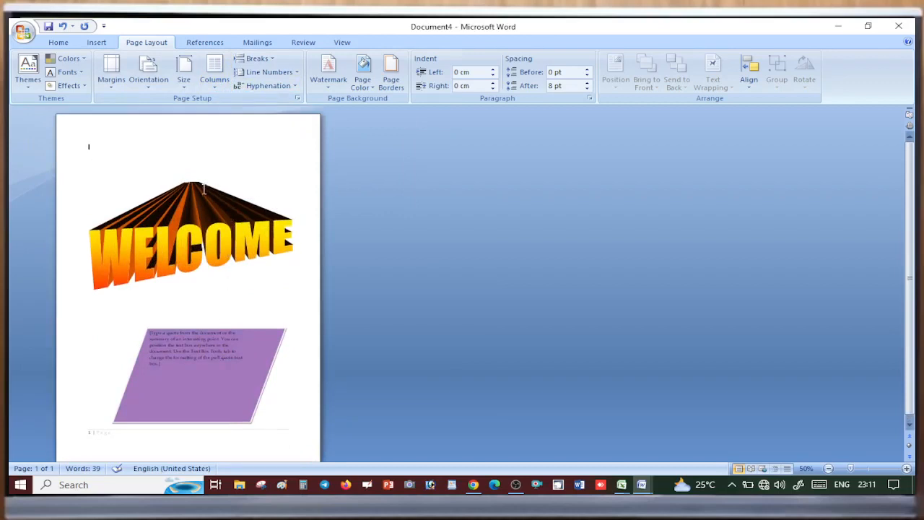
Step: Set the document to two columns, and change it to three columns
{"action": "left_click", "coordinate": [214, 73]}
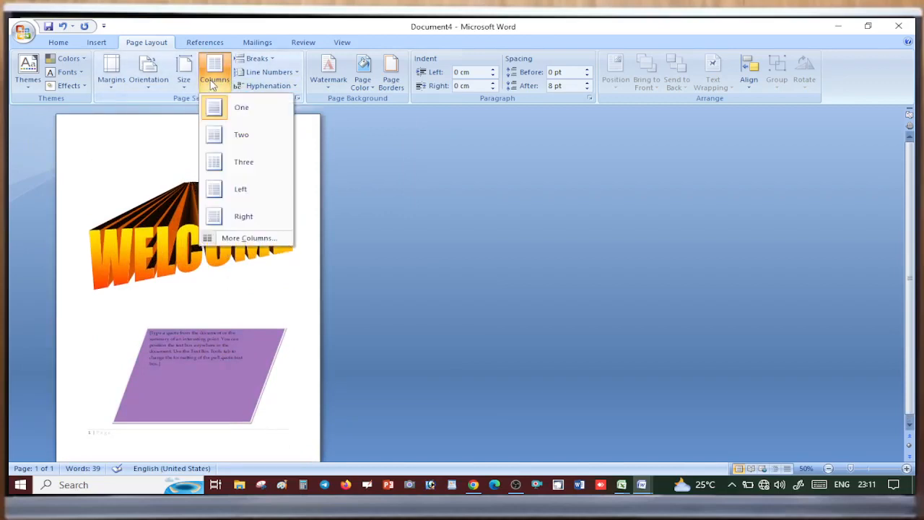
{"action": "left_click", "coordinate": [230, 137]}
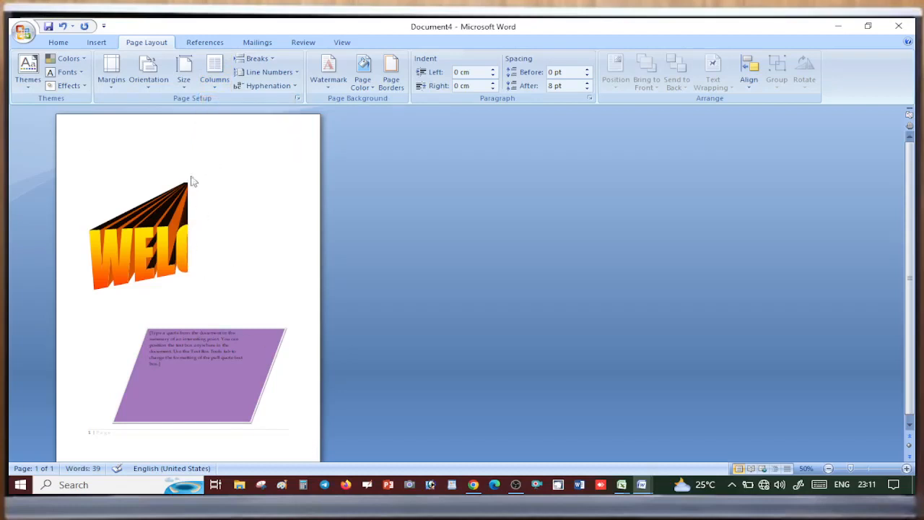
{"action": "left_click", "coordinate": [214, 75]}
{"action": "left_click", "coordinate": [249, 166]}
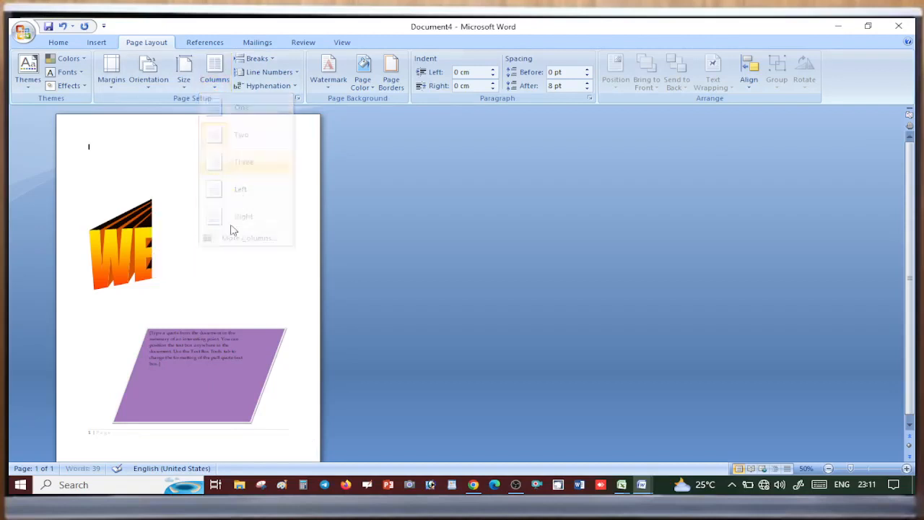
{"action": "scroll", "coordinate": [208, 297], "scroll_direction": "down", "scroll_amount": 2}
{"action": "scroll", "coordinate": [209, 311], "scroll_direction": "up", "scroll_amount": 1}
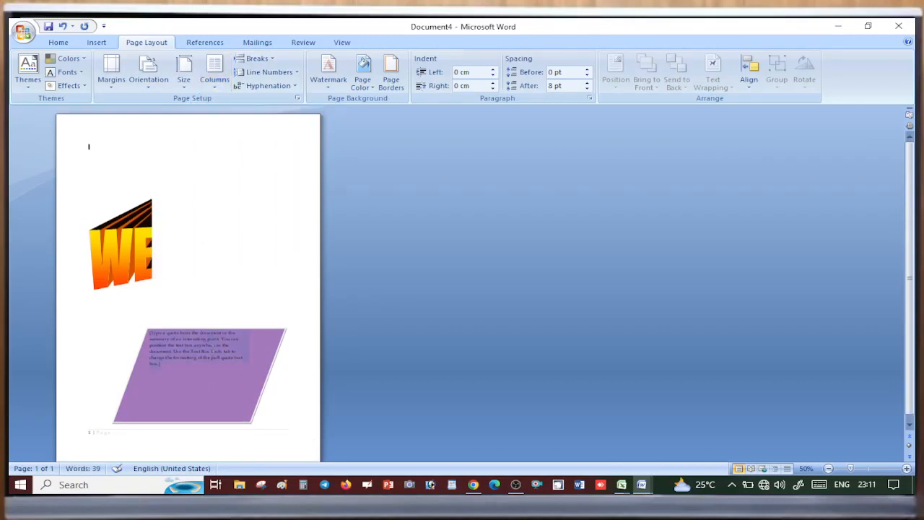
{"action": "scroll", "coordinate": [208, 323], "scroll_direction": "down", "scroll_amount": 1}
Step: Delete the purple pull-quote text box from the page
{"action": "left_click", "coordinate": [196, 337]}
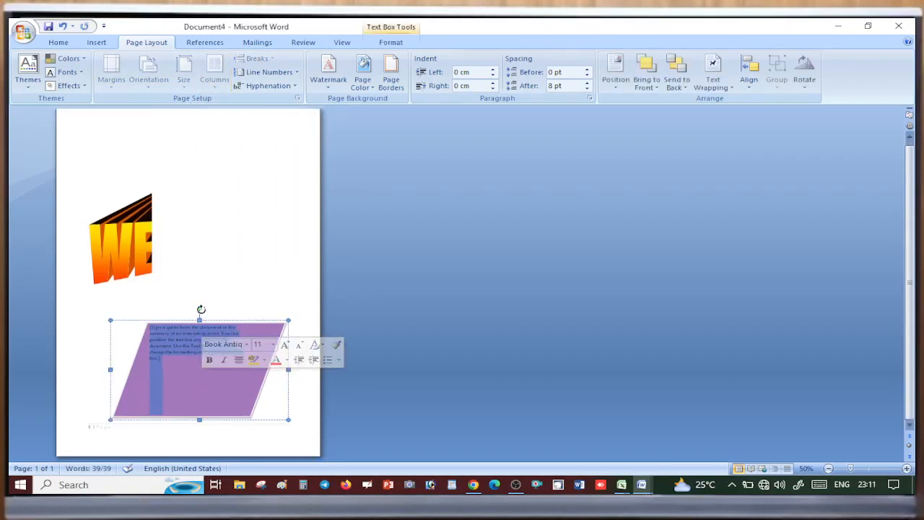
{"action": "left_click", "coordinate": [182, 324]}
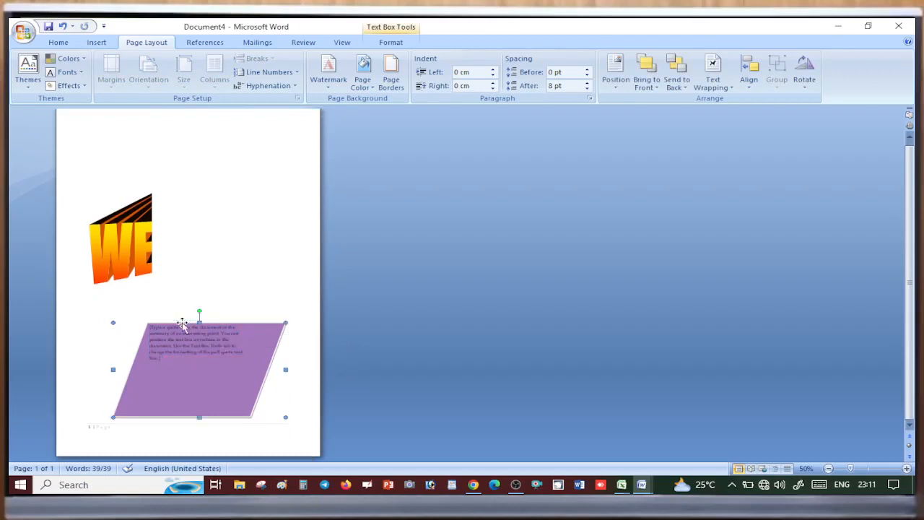
{"action": "key", "text": "Delete"}
Step: Add a line between the three columns, applied to the whole document
{"action": "left_click", "coordinate": [212, 74]}
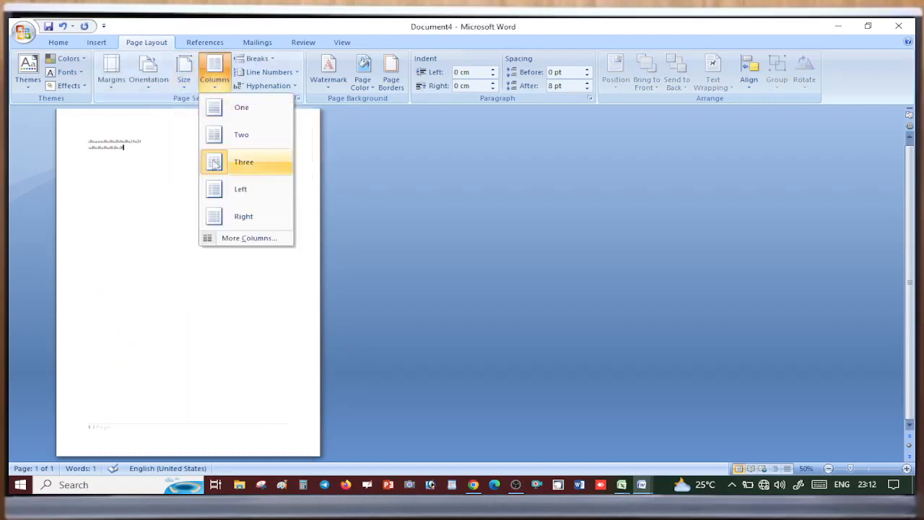
{"action": "left_click", "coordinate": [238, 239]}
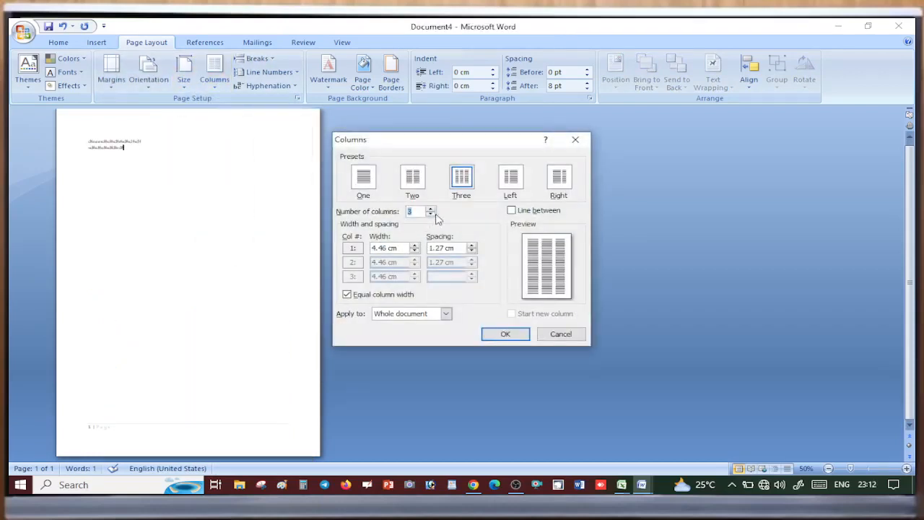
{"action": "left_click", "coordinate": [512, 211]}
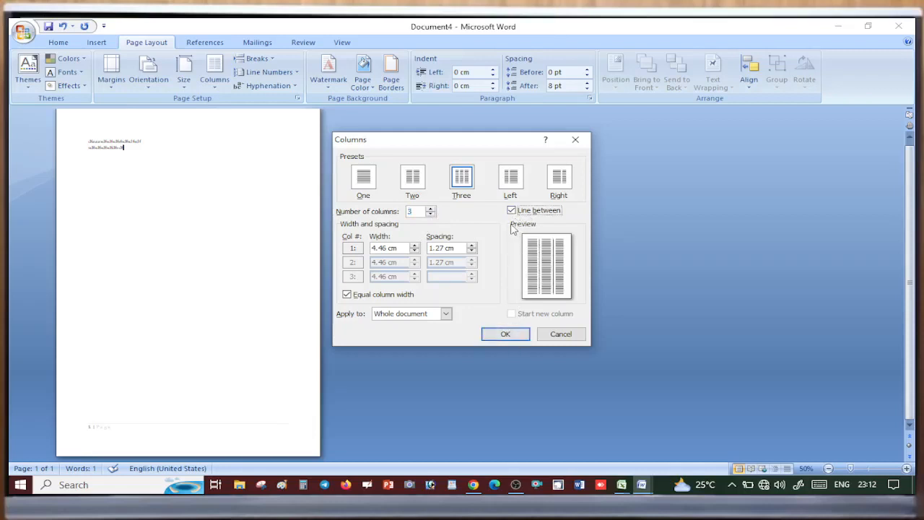
{"action": "left_click", "coordinate": [510, 333]}
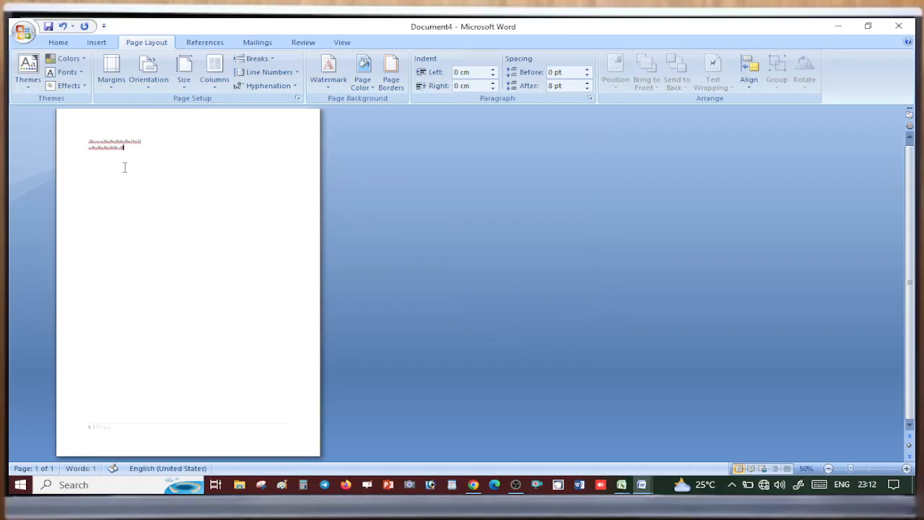
Step: Extend the filler text in the first column with FG followed by a long run of capital D letters
{"action": "type", "text": "FGDDDDDDDDDDDDDDDDDDDDDDDDDDDDDDDDDDDDDDDDDDDDDDDDDDDDDDDDDDDDDDDDDDDDDDDD"}
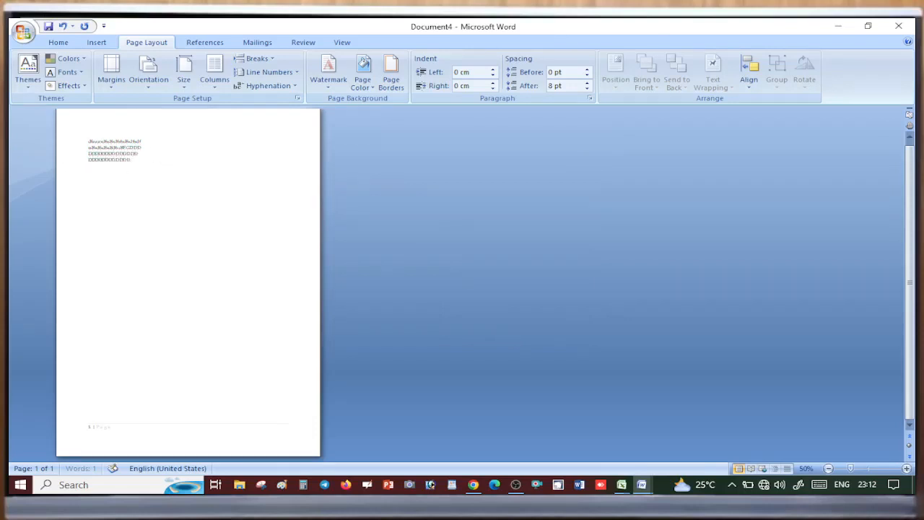
{"action": "type", "text": "DDDDDDDDDDDD"}
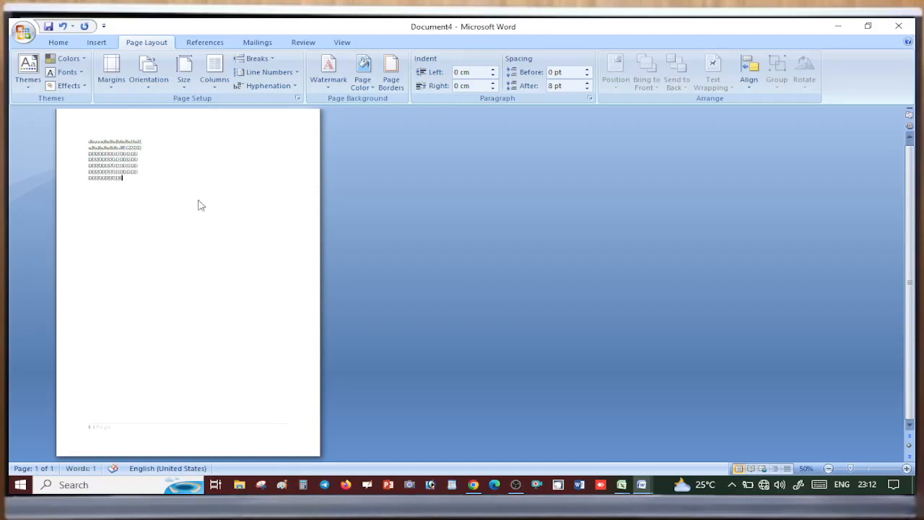
Step: Select all the filler text and turn off equal column width in its three-column settings
{"action": "left_click_drag", "start_coordinate": [146, 181], "coordinate": [72, 142]}
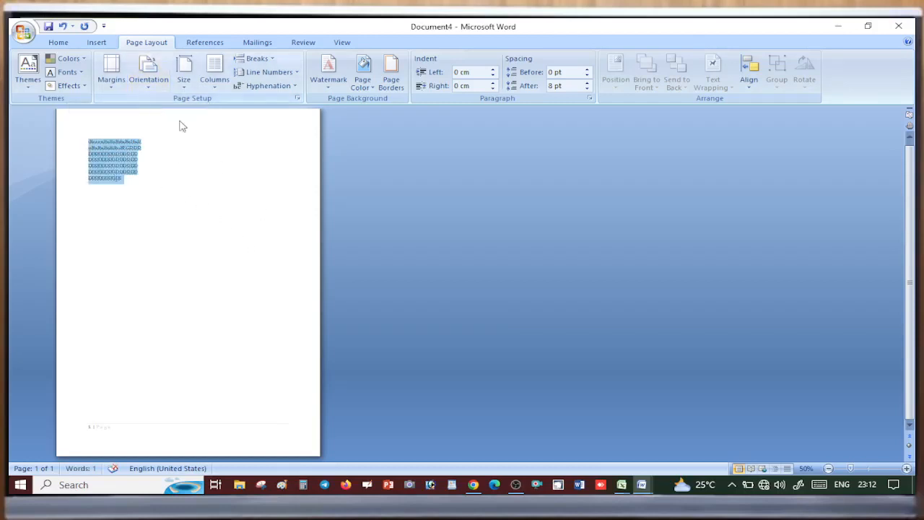
{"action": "left_click", "coordinate": [215, 75]}
{"action": "left_click", "coordinate": [245, 238]}
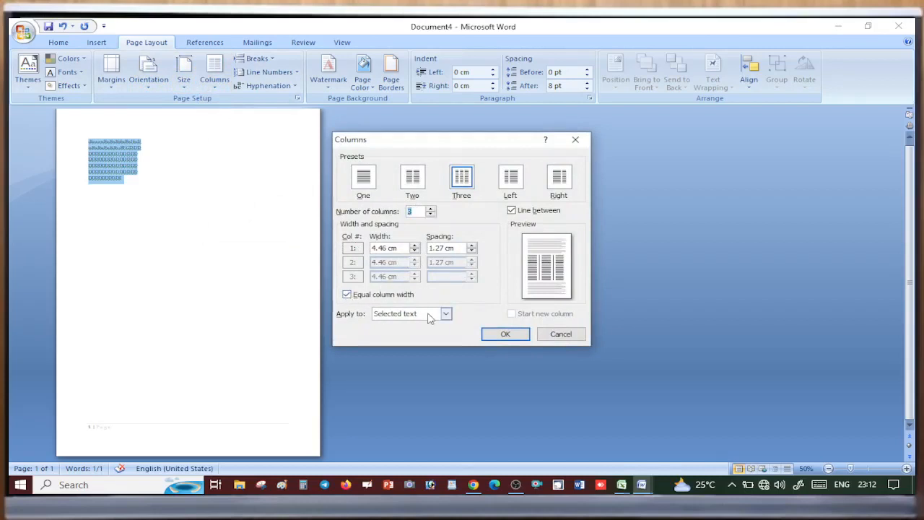
{"action": "left_click", "coordinate": [347, 295]}
{"action": "left_click", "coordinate": [347, 295]}
{"action": "left_click", "coordinate": [348, 297]}
{"action": "left_click", "coordinate": [348, 296]}
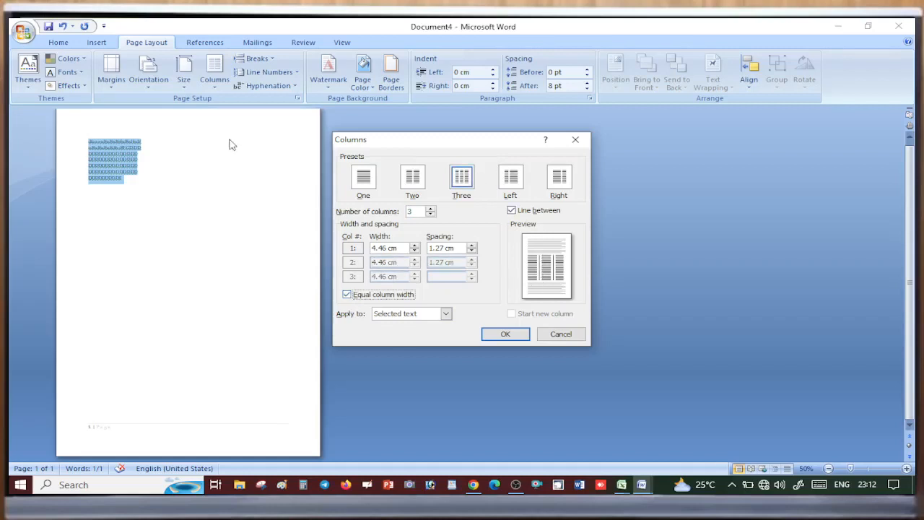
{"action": "left_click", "coordinate": [347, 295]}
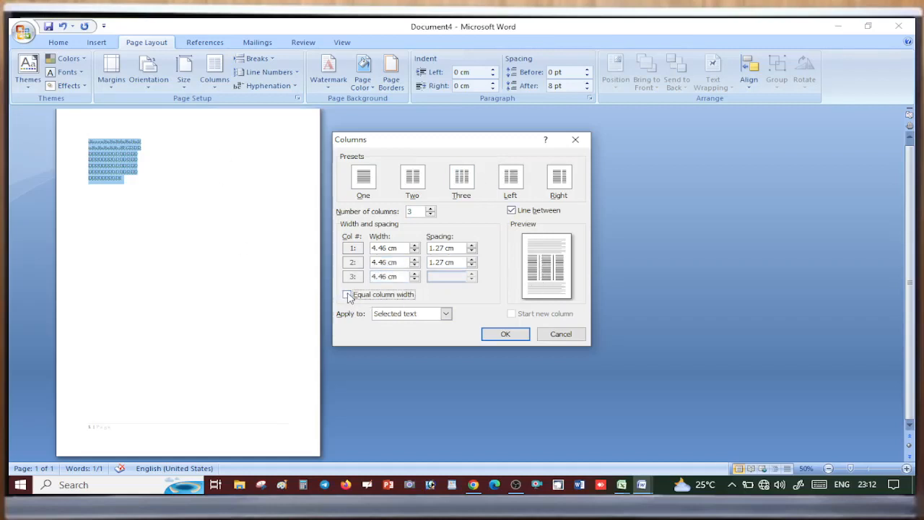
Step: Set the first column's width to 5.2 cm and apply it to the selected text
{"action": "left_click", "coordinate": [417, 247]}
{"action": "left_click", "coordinate": [415, 245]}
{"action": "left_click", "coordinate": [415, 244]}
{"action": "left_click", "coordinate": [415, 244]}
{"action": "left_click", "coordinate": [415, 245]}
{"action": "left_click", "coordinate": [415, 244]}
{"action": "left_click", "coordinate": [415, 245]}
{"action": "left_click", "coordinate": [415, 245]}
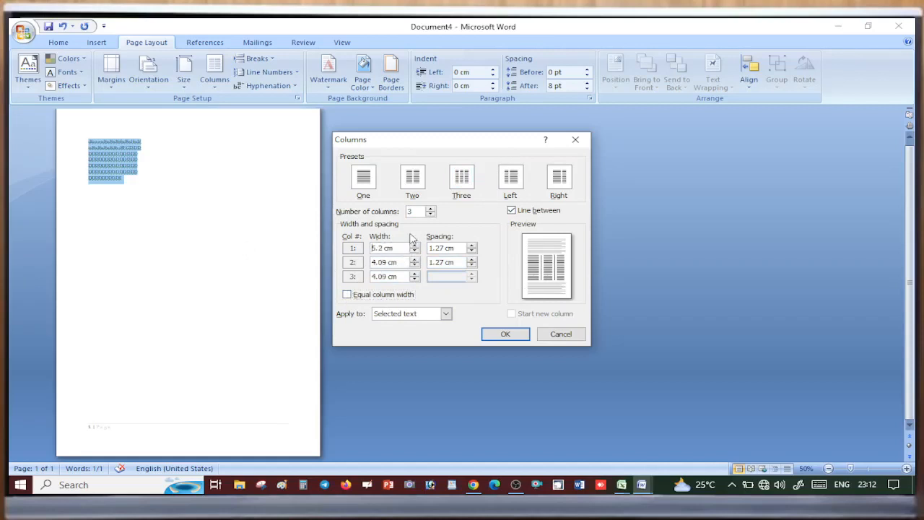
{"action": "left_click", "coordinate": [511, 336]}
{"action": "left_click", "coordinate": [265, 153]}
{"action": "scroll", "coordinate": [216, 189], "scroll_direction": "up", "scroll_amount": 3}
{"action": "scroll", "coordinate": [216, 193], "scroll_direction": "up", "scroll_amount": 3}
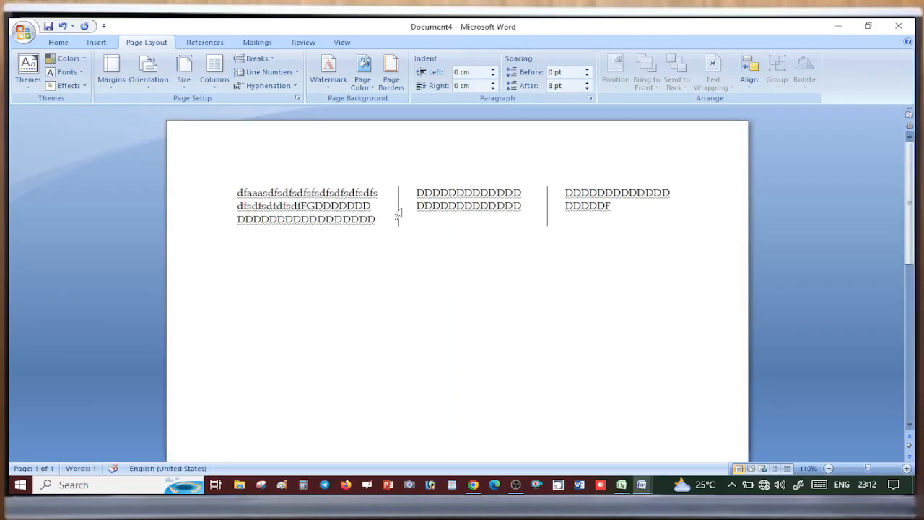
Step: Set the text from partway through the second line to the end to two columns, and change it to one column
{"action": "left_click_drag", "start_coordinate": [376, 228], "coordinate": [246, 189]}
{"action": "left_click", "coordinate": [473, 192]}
{"action": "left_click_drag", "start_coordinate": [609, 216], "coordinate": [258, 194]}
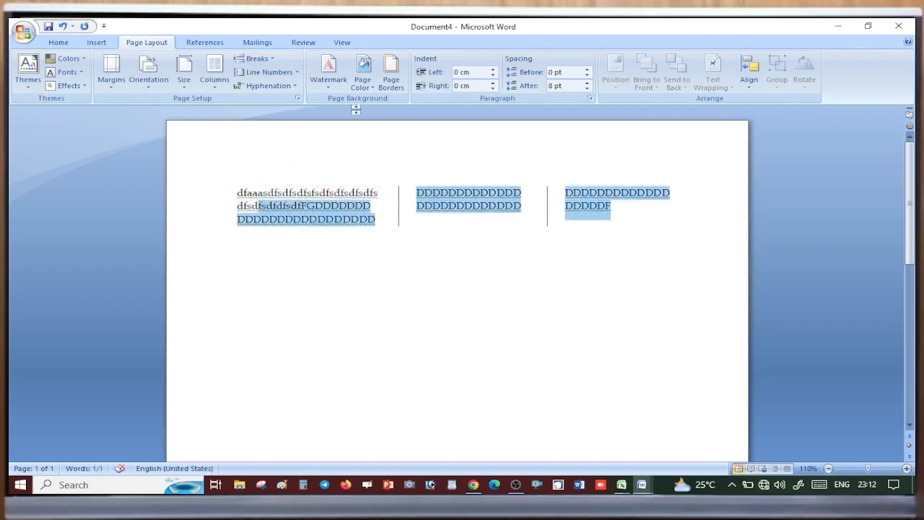
{"action": "left_click", "coordinate": [214, 72]}
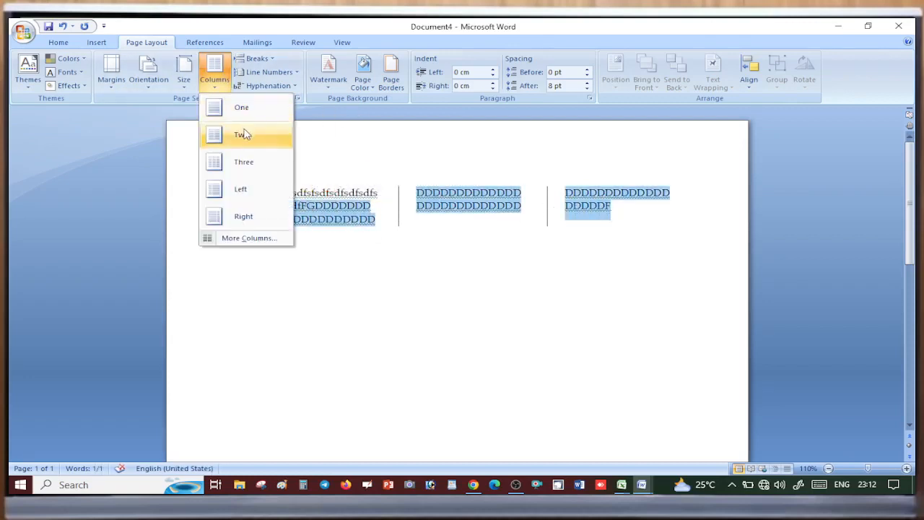
{"action": "left_click", "coordinate": [242, 134]}
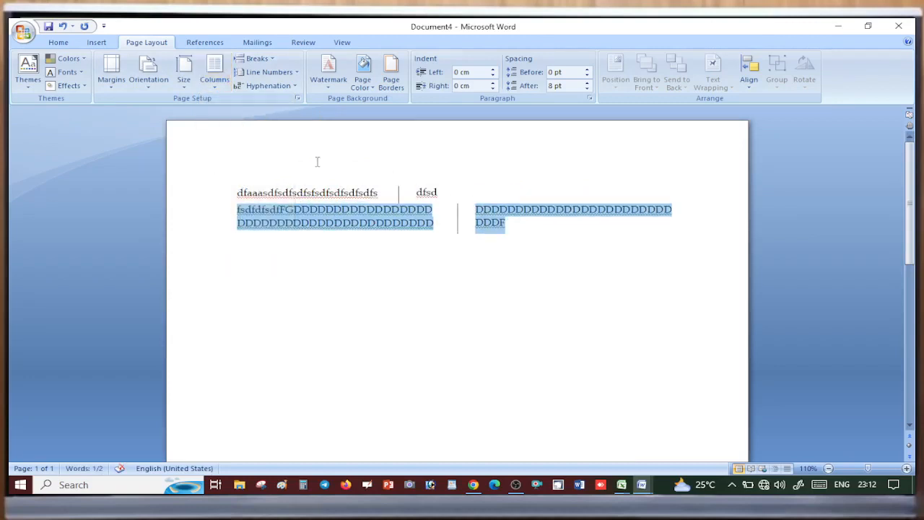
{"action": "left_click", "coordinate": [214, 72]}
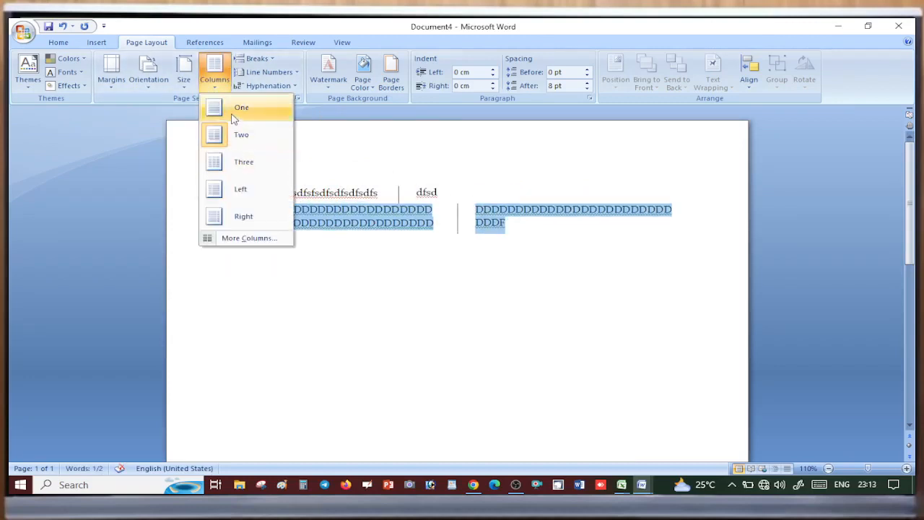
{"action": "left_click", "coordinate": [217, 108]}
{"action": "left_click", "coordinate": [215, 74]}
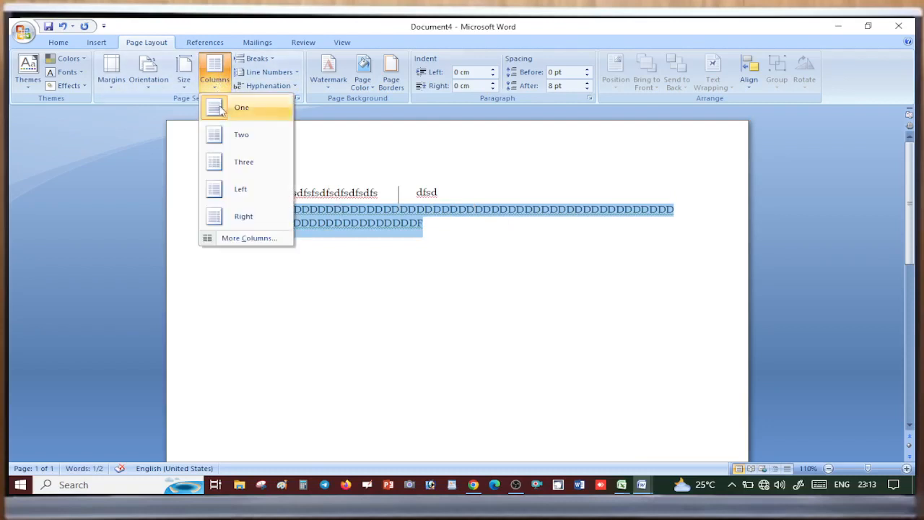
{"action": "left_click", "coordinate": [222, 110]}
Step: Select everything in the document and delete it
{"action": "left_click", "coordinate": [457, 228]}
{"action": "key", "text": "ctrl+a"}
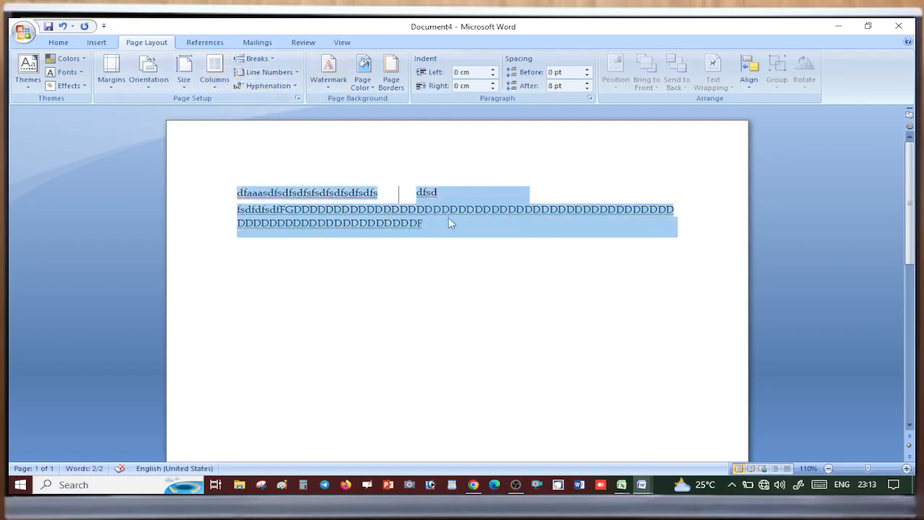
{"action": "key", "text": "Delete"}
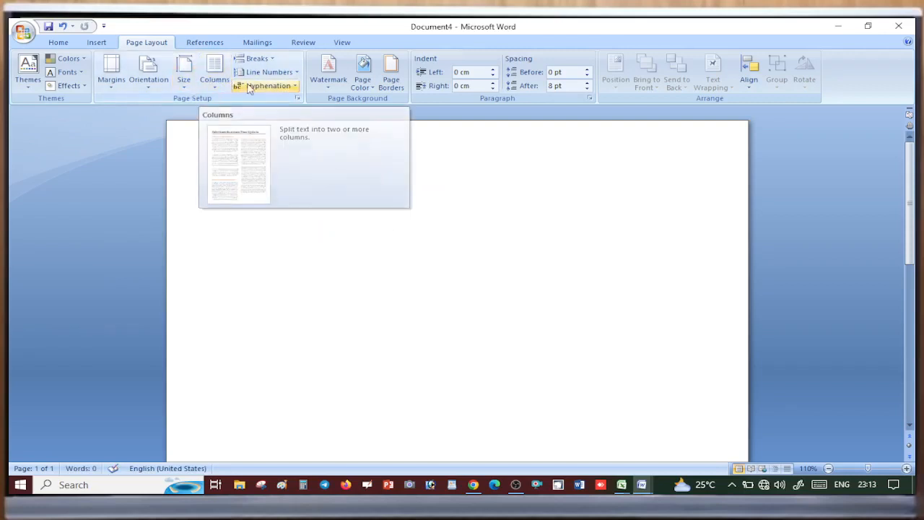
{"action": "left_click", "coordinate": [295, 75]}
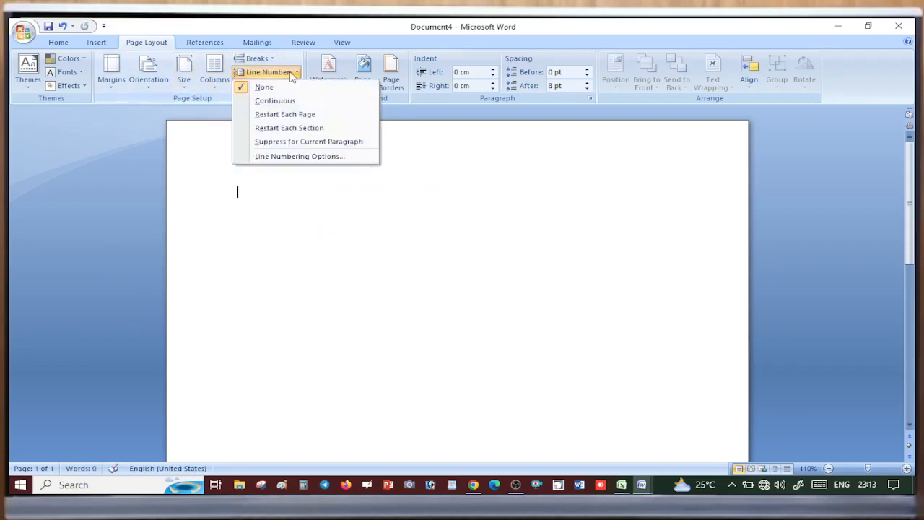
{"action": "left_click", "coordinate": [290, 72]}
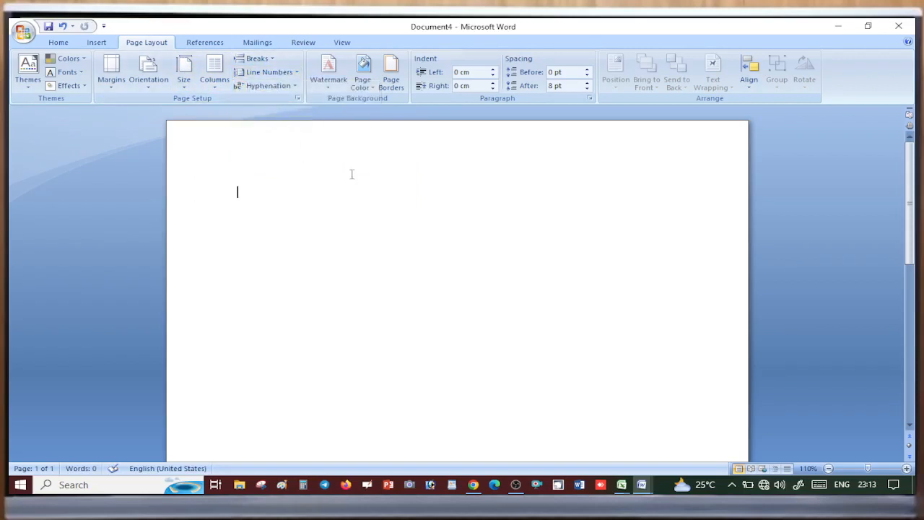
Step: Apply the Remove Watermark command to the blank document
{"action": "left_click", "coordinate": [327, 83]}
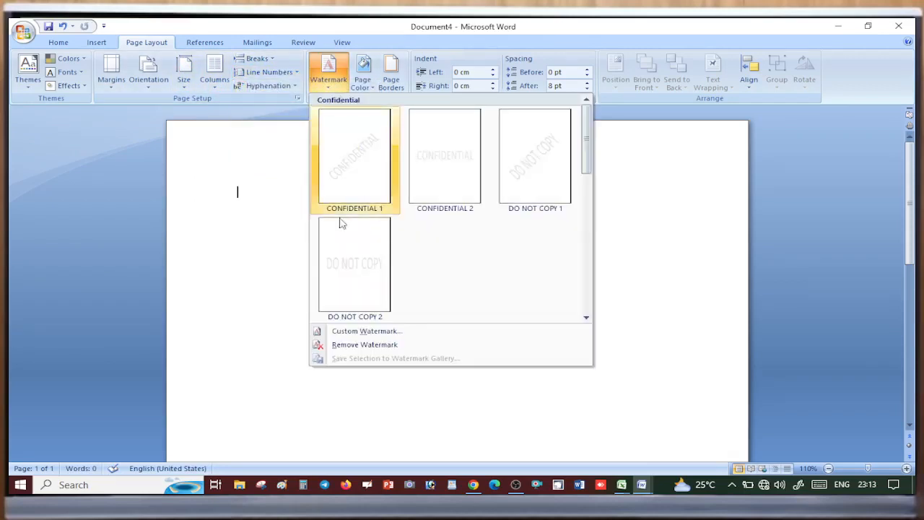
{"action": "left_click", "coordinate": [354, 345]}
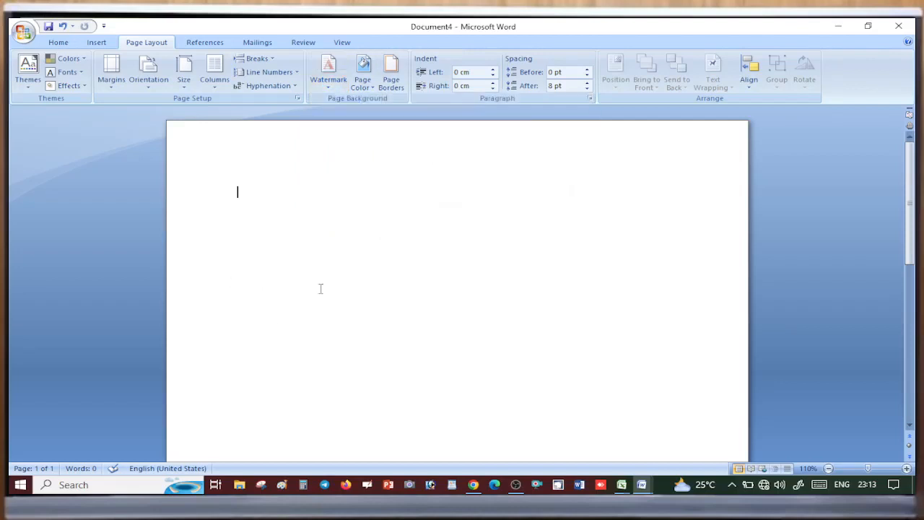
{"action": "scroll", "coordinate": [412, 372], "scroll_direction": "down", "scroll_amount": 3}
{"action": "scroll", "coordinate": [412, 371], "scroll_direction": "down", "scroll_amount": 8, "text": "ctrl"}
{"action": "scroll", "coordinate": [272, 349], "scroll_direction": "up", "scroll_amount": 5, "text": "ctrl"}
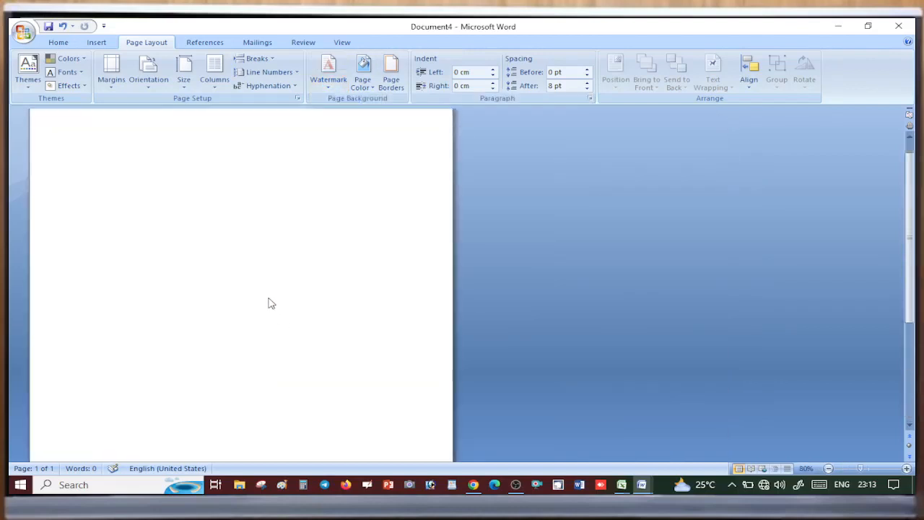
Step: Open the recent document B.ED PAPER 2
{"action": "left_click", "coordinate": [23, 32]}
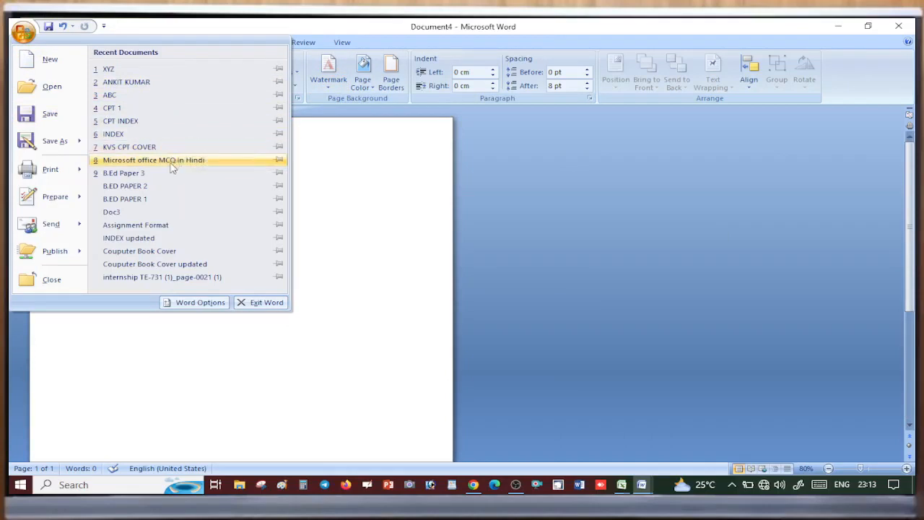
{"action": "left_click", "coordinate": [161, 186]}
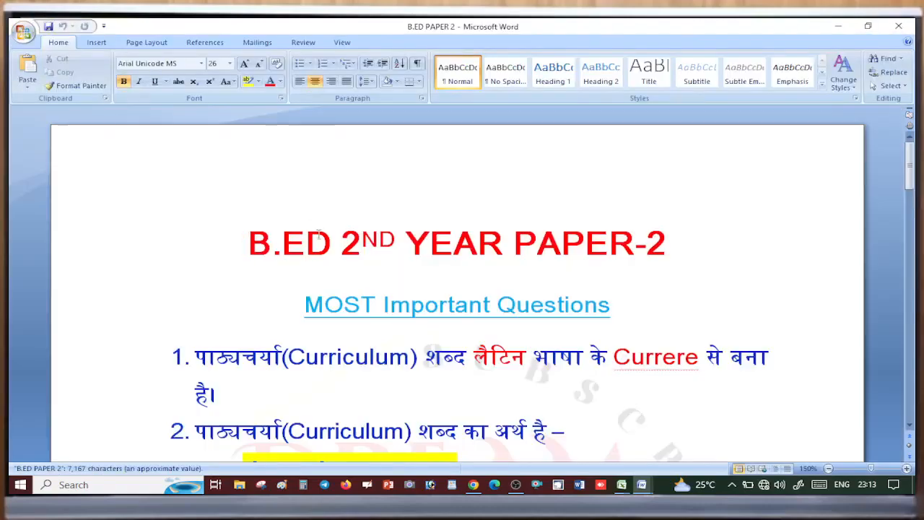
Step: Look through the pages of B.ED PAPER 2 to examine the watermark behind the text
{"action": "scroll", "coordinate": [304, 226], "scroll_direction": "down", "scroll_amount": 10}
{"action": "scroll", "coordinate": [434, 289], "scroll_direction": "down", "scroll_amount": 6, "text": "ctrl"}
{"action": "scroll", "coordinate": [498, 312], "scroll_direction": "down", "scroll_amount": 5}
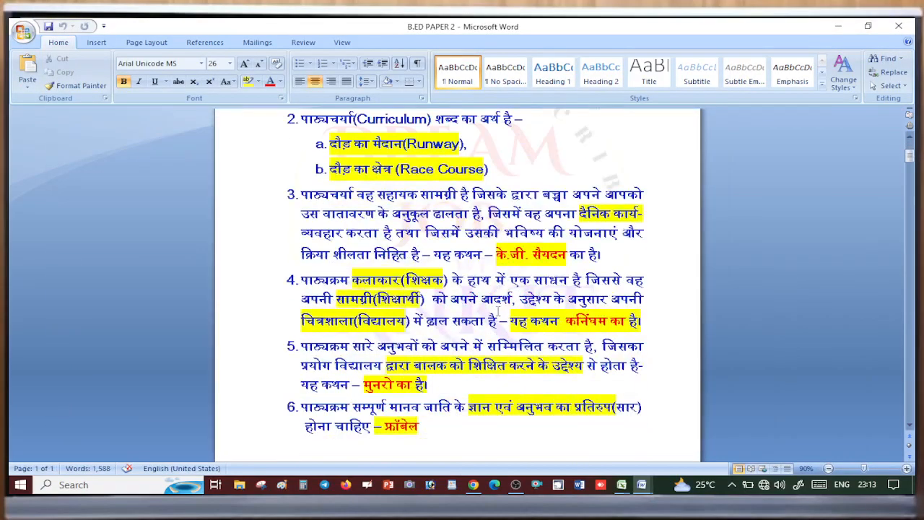
{"action": "scroll", "coordinate": [506, 318], "scroll_direction": "down", "scroll_amount": 5}
{"action": "scroll", "coordinate": [521, 323], "scroll_direction": "up", "scroll_amount": 8}
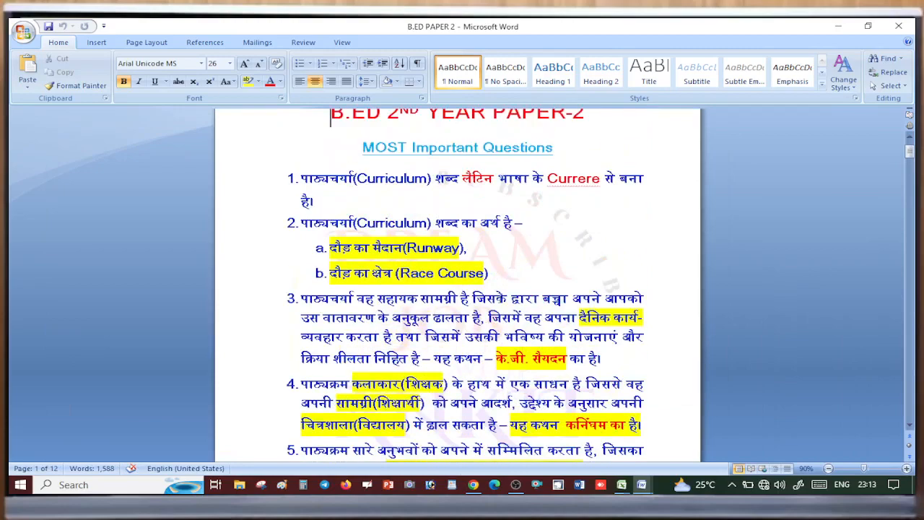
{"action": "scroll", "coordinate": [504, 292], "scroll_direction": "up", "scroll_amount": 3, "text": "ctrl"}
{"action": "scroll", "coordinate": [504, 325], "scroll_direction": "down", "scroll_amount": 12}
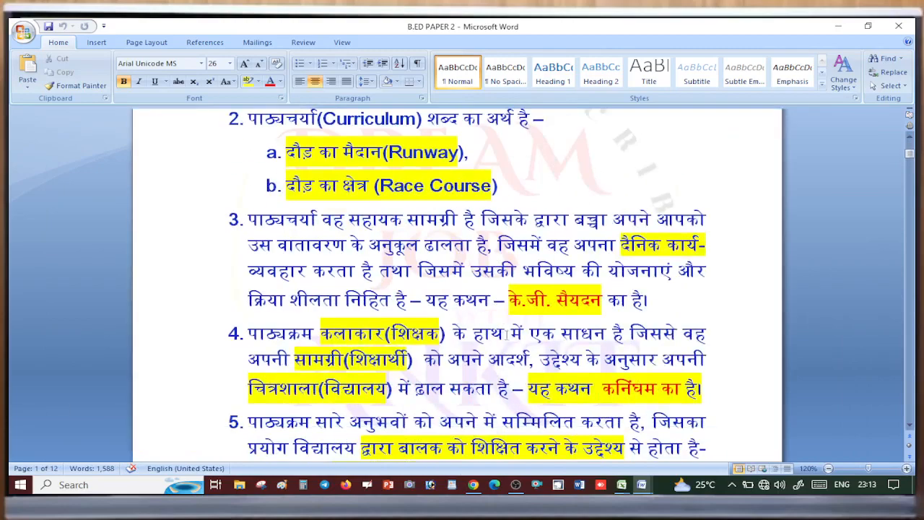
{"action": "scroll", "coordinate": [448, 305], "scroll_direction": "up", "scroll_amount": 2}
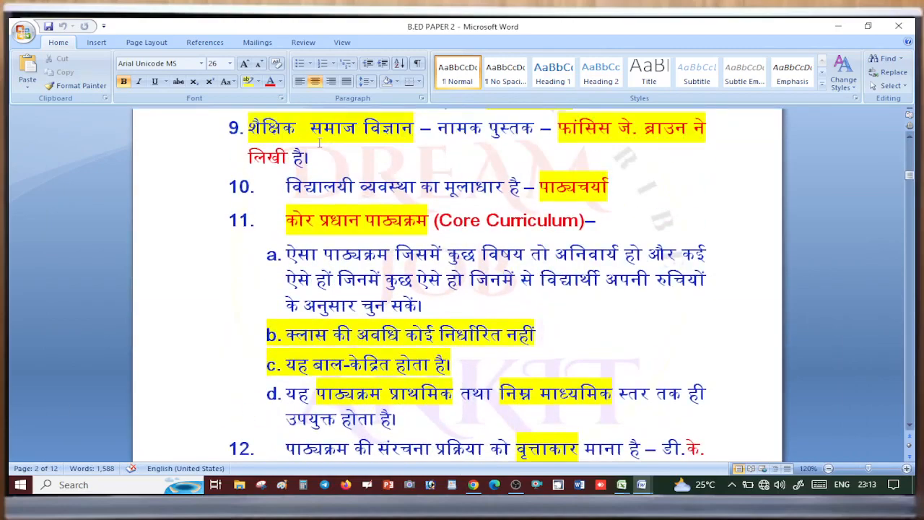
{"action": "scroll", "coordinate": [474, 301], "scroll_direction": "down", "scroll_amount": 4}
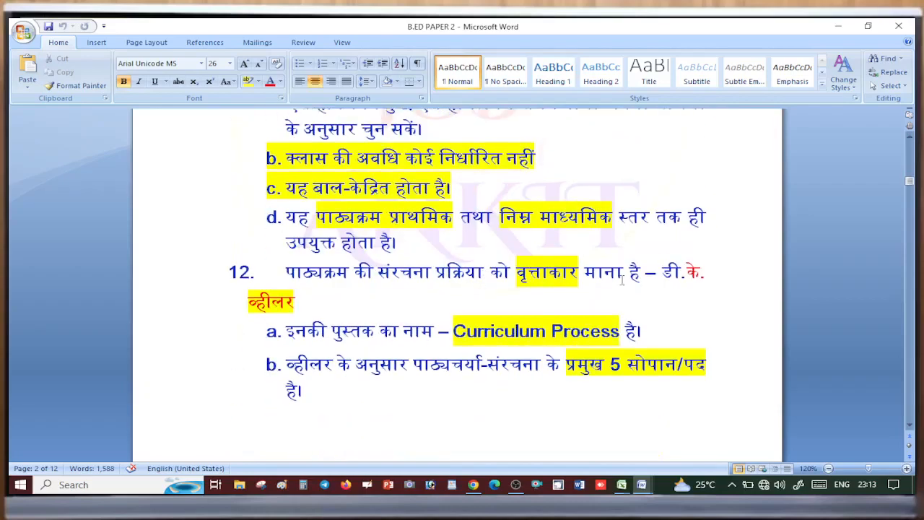
{"action": "scroll", "coordinate": [626, 287], "scroll_direction": "up", "scroll_amount": 5}
{"action": "scroll", "coordinate": [654, 278], "scroll_direction": "down", "scroll_amount": 15}
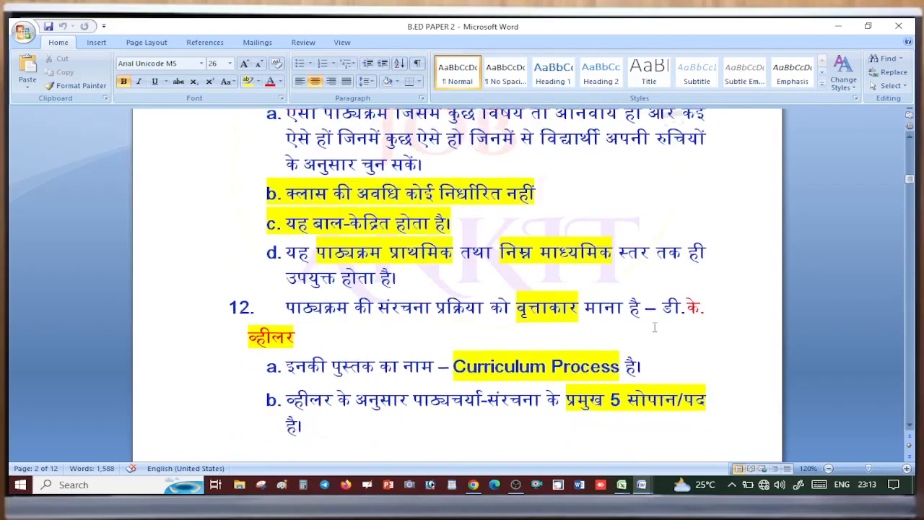
{"action": "scroll", "coordinate": [589, 315], "scroll_direction": "down", "scroll_amount": 15}
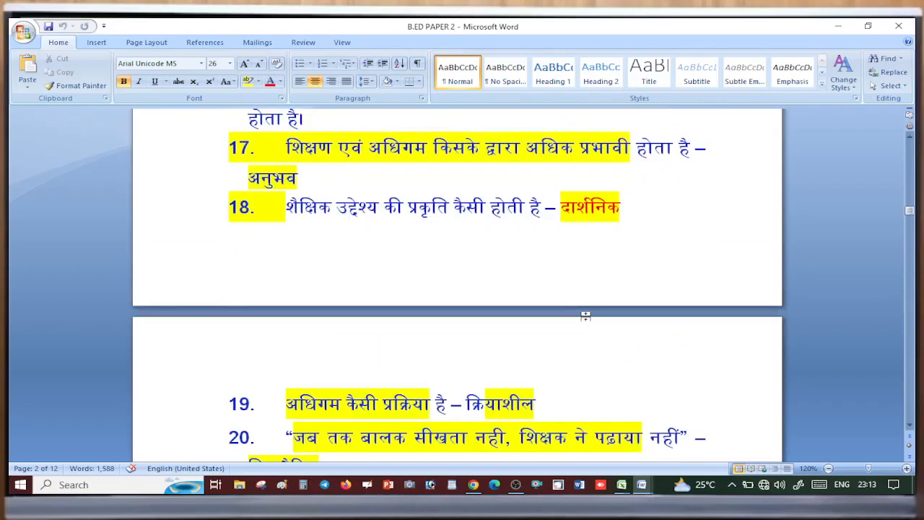
{"action": "scroll", "coordinate": [567, 287], "scroll_direction": "up", "scroll_amount": 10}
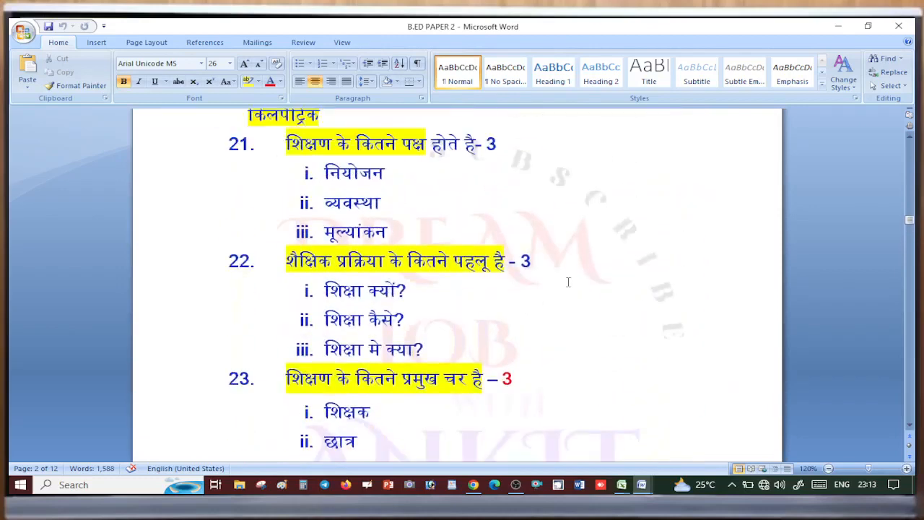
Step: Remove the existing watermark from B.ED PAPER 2
{"action": "left_click", "coordinate": [145, 43]}
{"action": "left_click", "coordinate": [328, 72]}
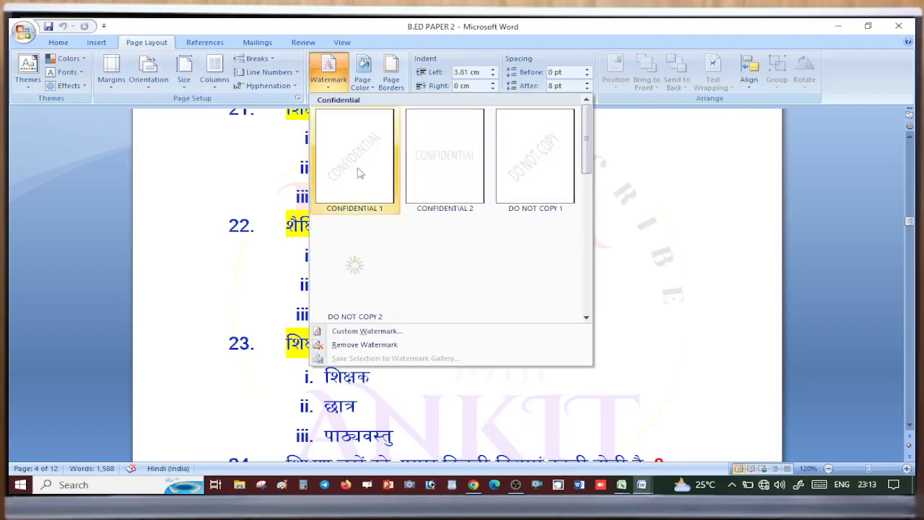
{"action": "left_click", "coordinate": [356, 346]}
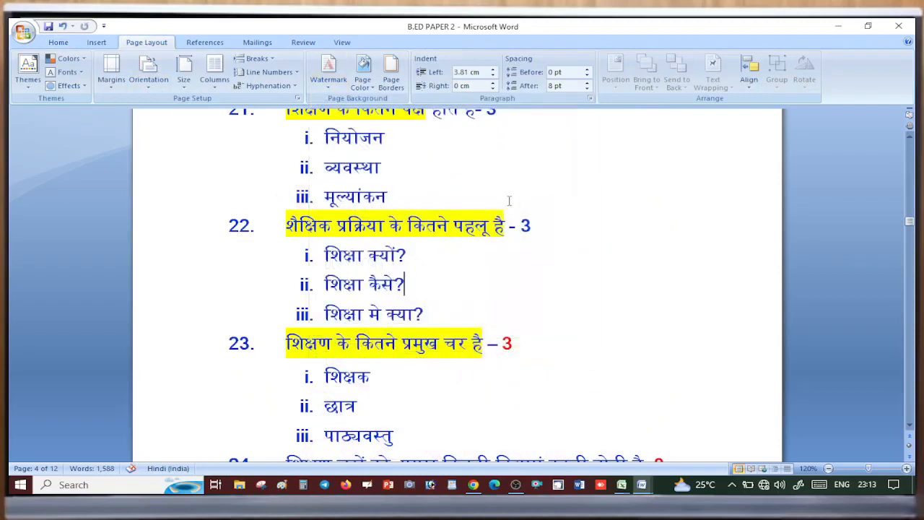
Step: Set up a custom text watermark for B.ED PAPER 2 reading "WELCOME TO OUR CHANNEL"
{"action": "left_click", "coordinate": [328, 72]}
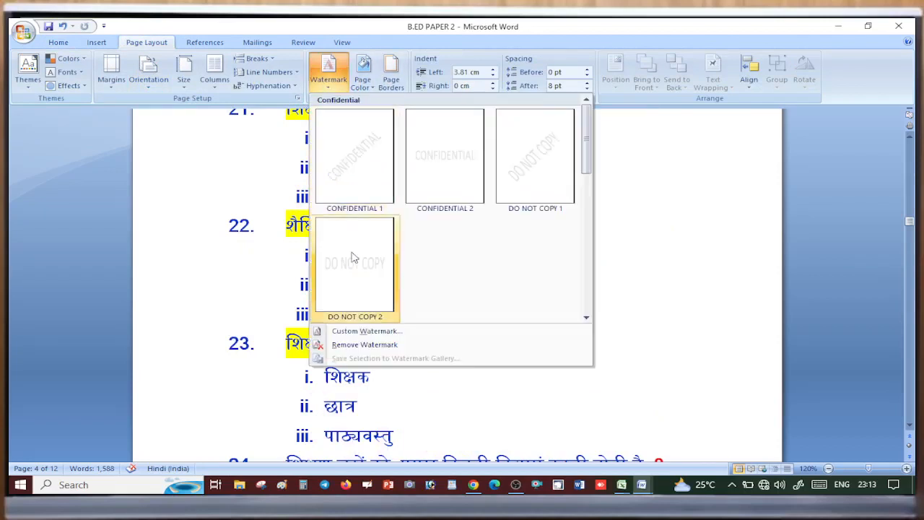
{"action": "left_click", "coordinate": [354, 333]}
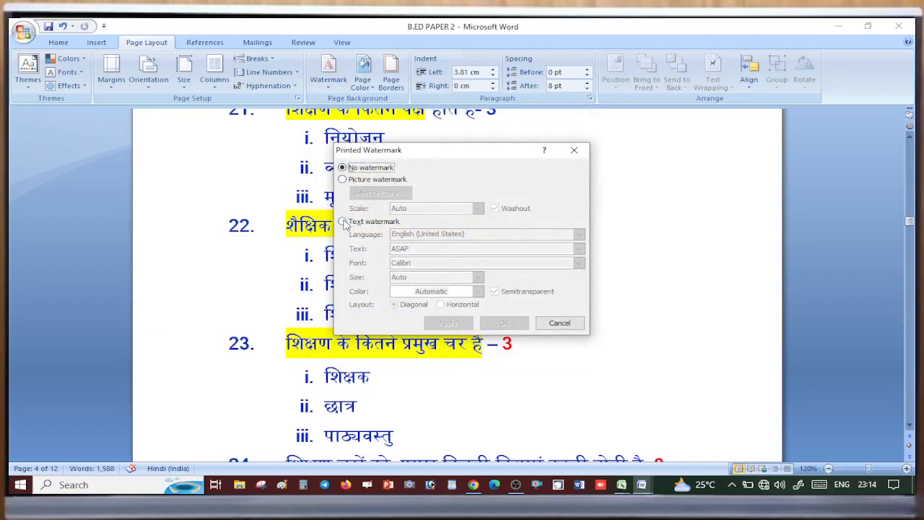
{"action": "left_click", "coordinate": [343, 222]}
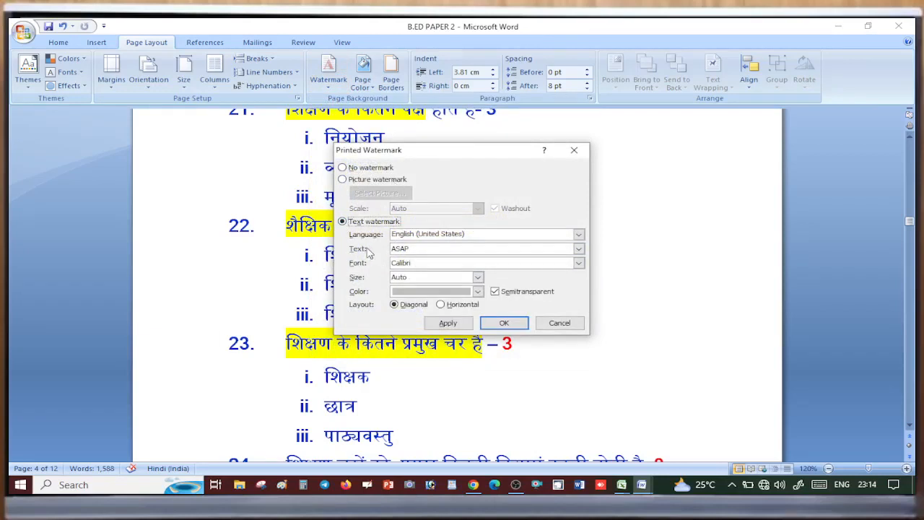
{"action": "left_click_drag", "start_coordinate": [421, 251], "coordinate": [391, 262]}
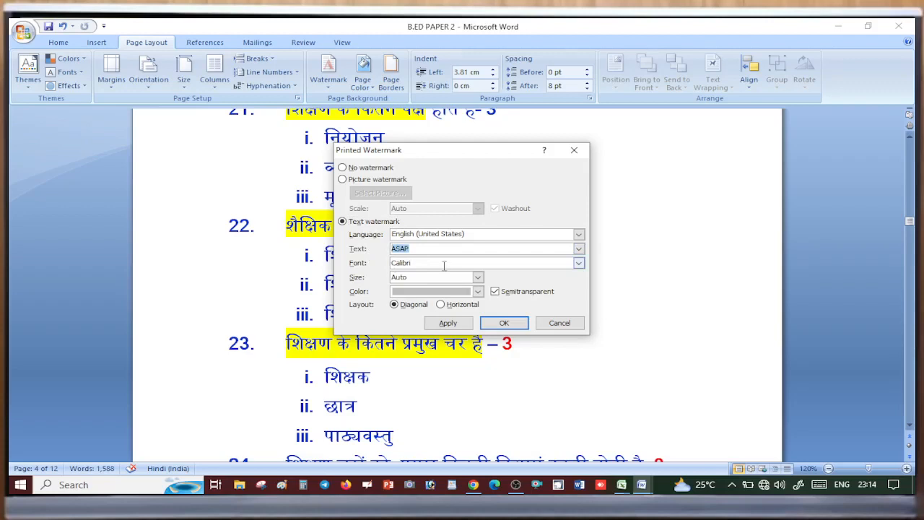
{"action": "type", "text": "WELCOME TO OUR CHANNEL"}
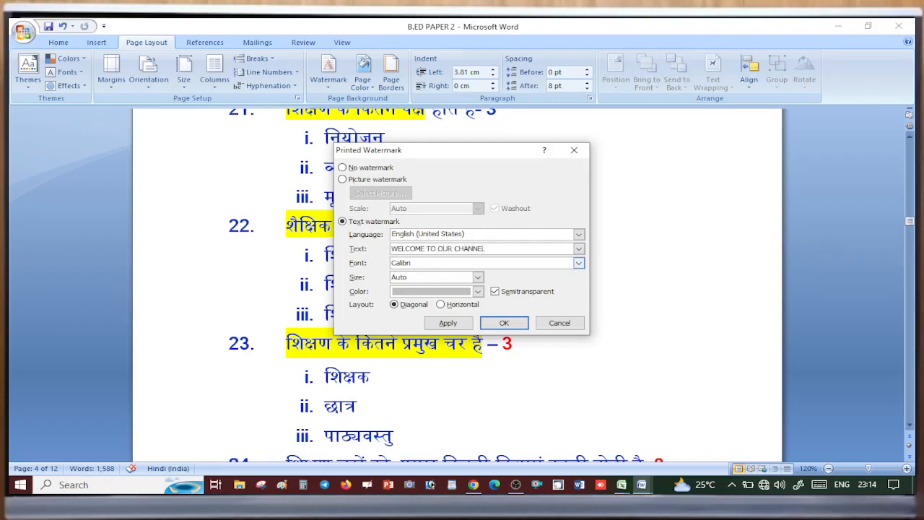
Step: Format the watermark text in Mangal, size 48, standard red, with Semitransparent off and diagonal layout, and apply it
{"action": "left_click", "coordinate": [579, 263]}
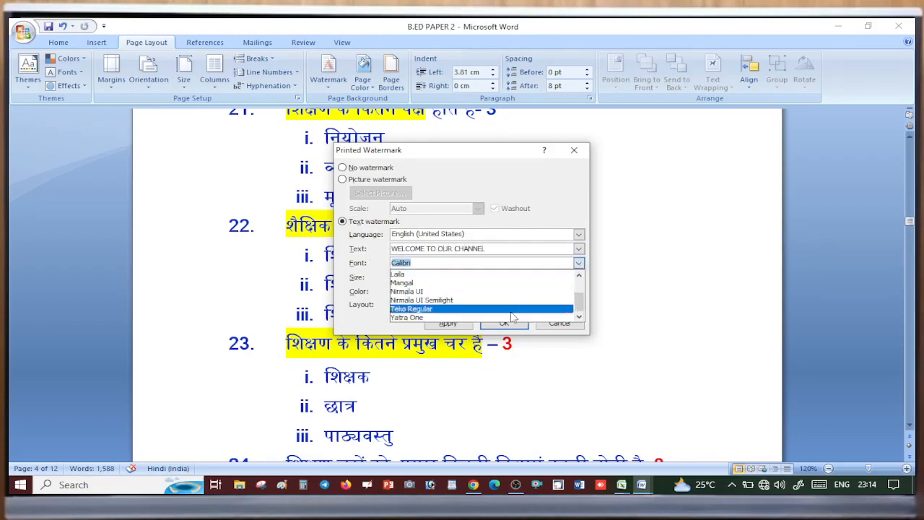
{"action": "left_click", "coordinate": [475, 283]}
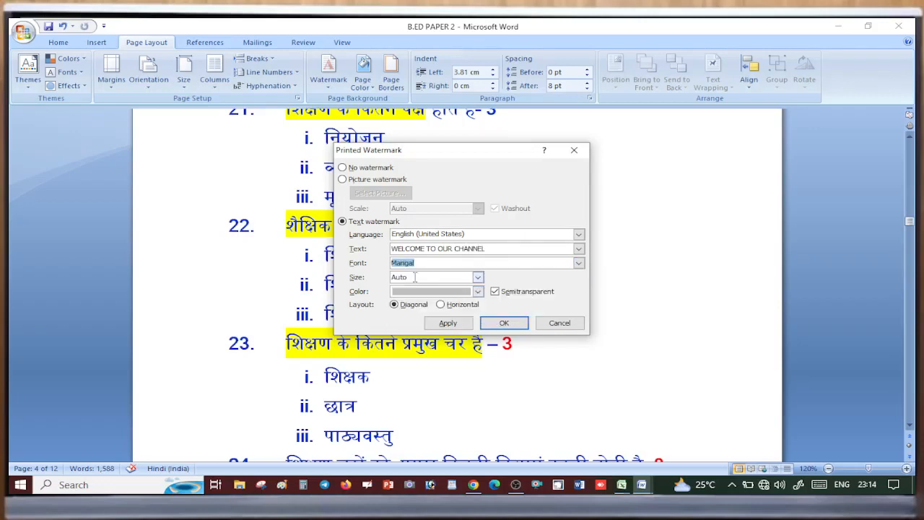
{"action": "left_click", "coordinate": [477, 277]}
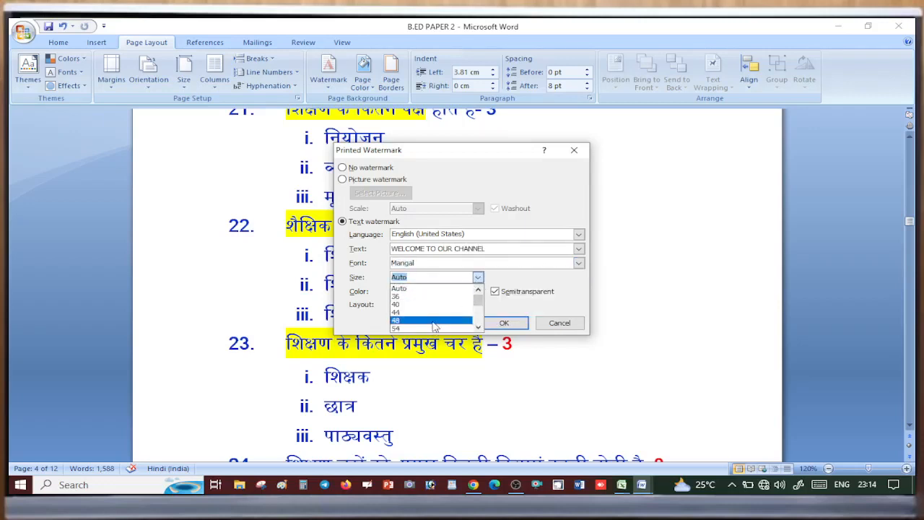
{"action": "left_click", "coordinate": [415, 322]}
{"action": "left_click", "coordinate": [478, 292]}
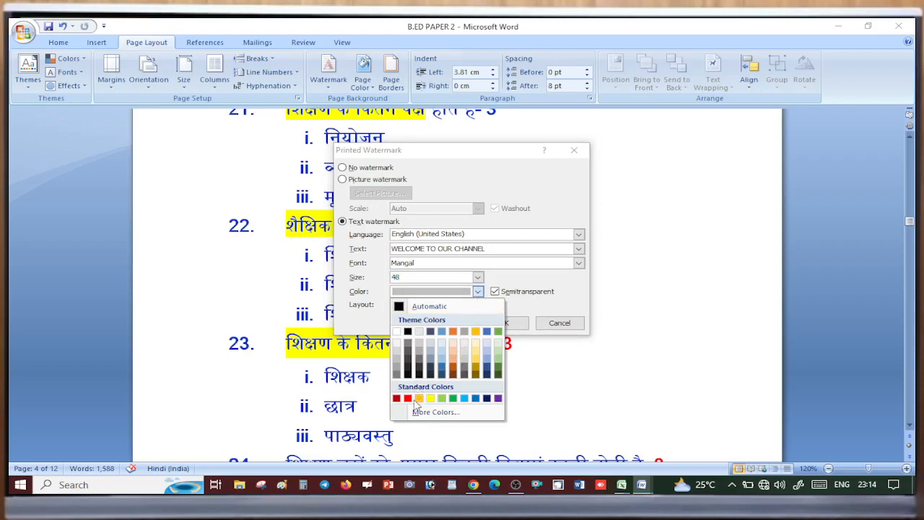
{"action": "left_click", "coordinate": [407, 398]}
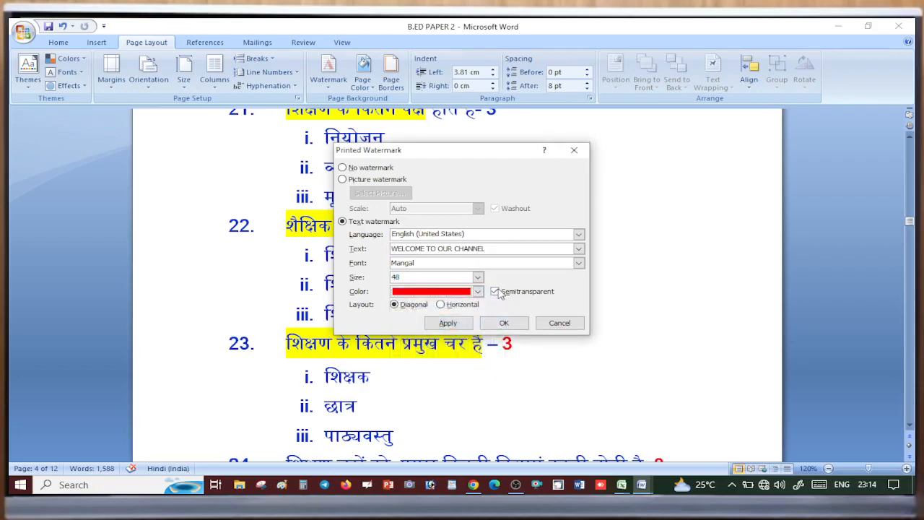
{"action": "left_click", "coordinate": [495, 292]}
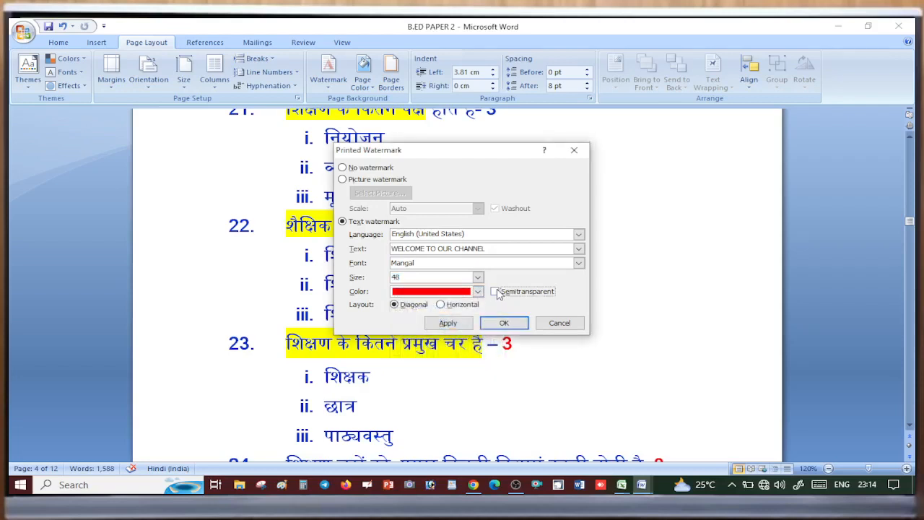
{"action": "left_click", "coordinate": [453, 326]}
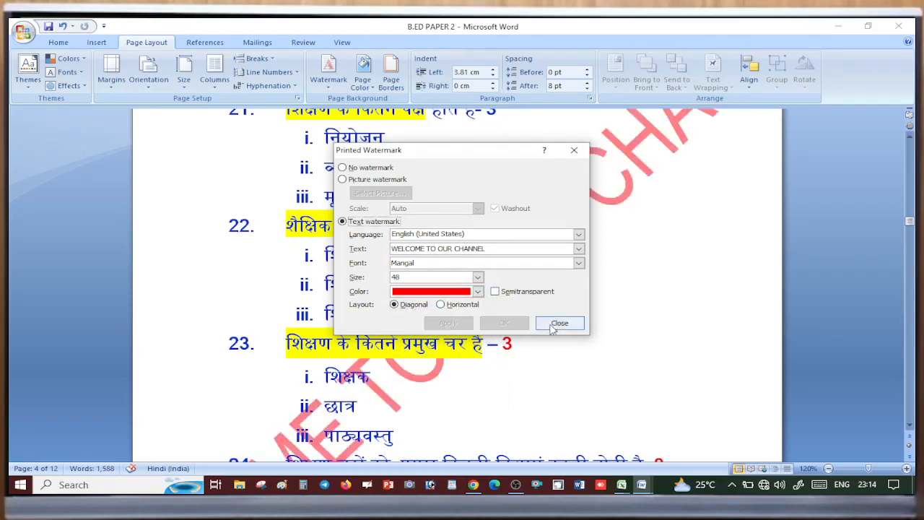
Step: Try the Nirmala UI Semilight font on the watermark text by applying it to the document
{"action": "left_click", "coordinate": [578, 263]}
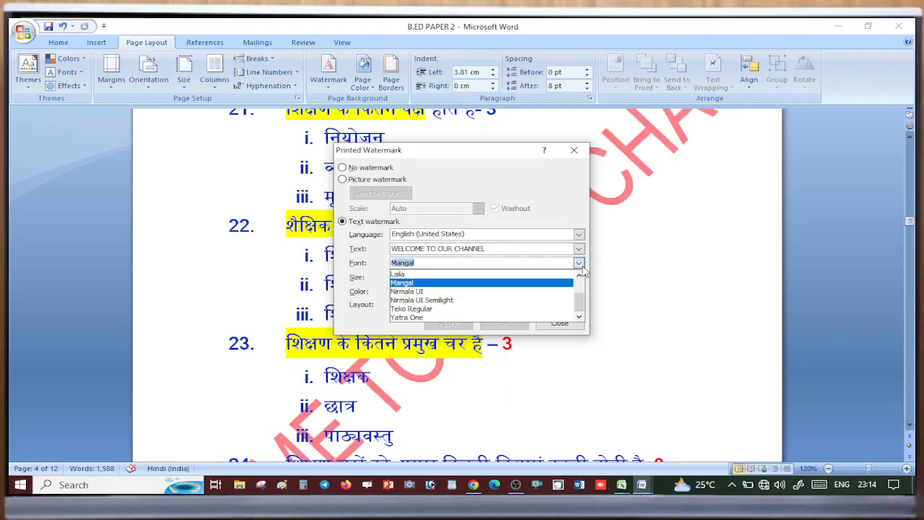
{"action": "left_click", "coordinate": [448, 305]}
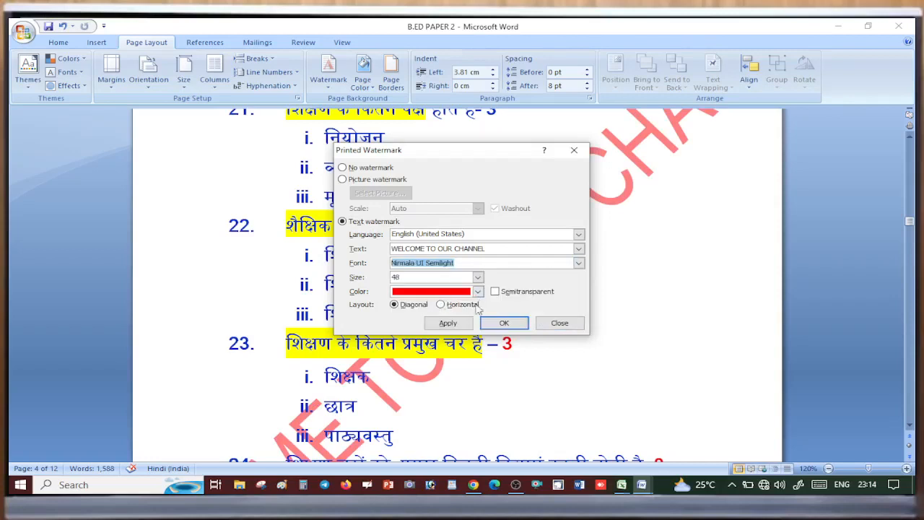
{"action": "left_click", "coordinate": [448, 323]}
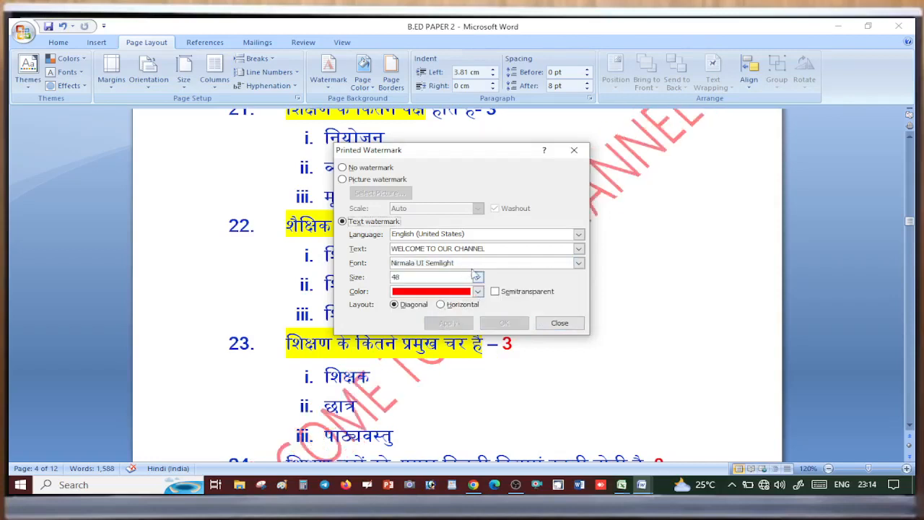
Step: Apply the Teko Regular font to the watermark, turn its Semitransparent option on, and close the watermark settings
{"action": "left_click", "coordinate": [579, 264]}
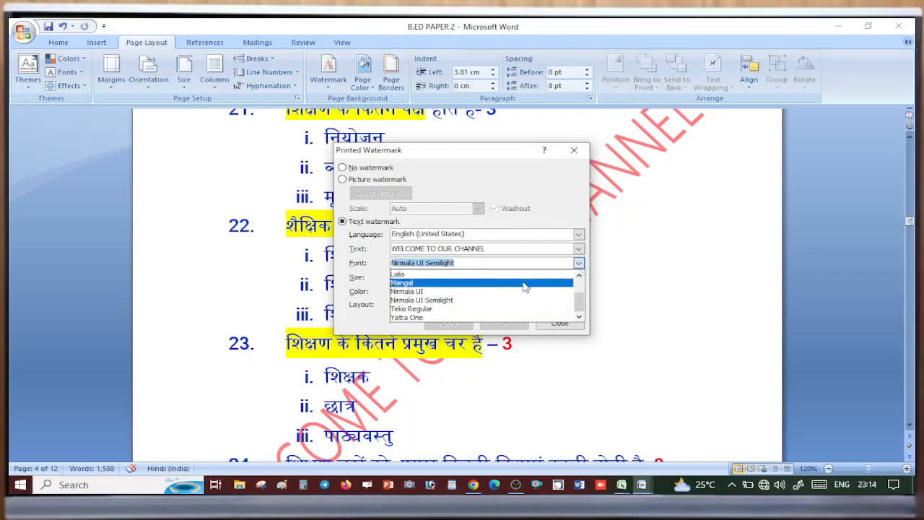
{"action": "left_click", "coordinate": [437, 309]}
{"action": "left_click", "coordinate": [449, 324]}
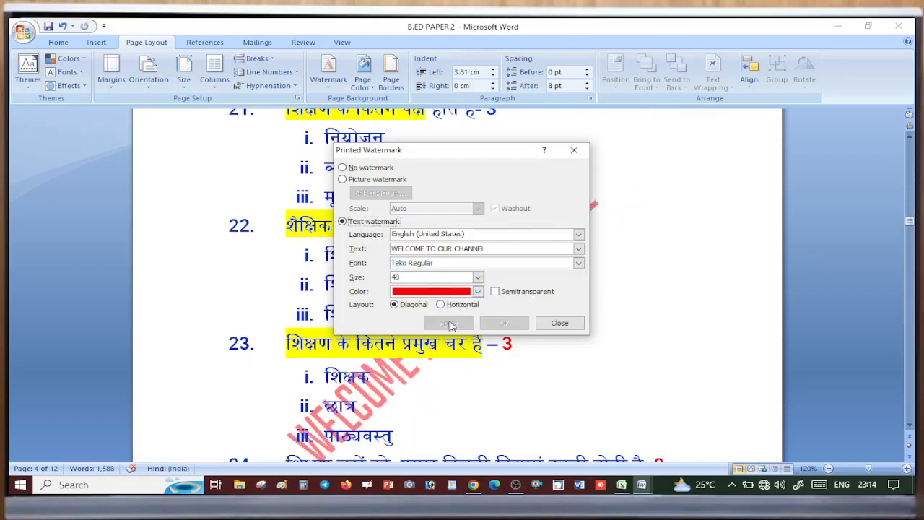
{"action": "left_click", "coordinate": [495, 291]}
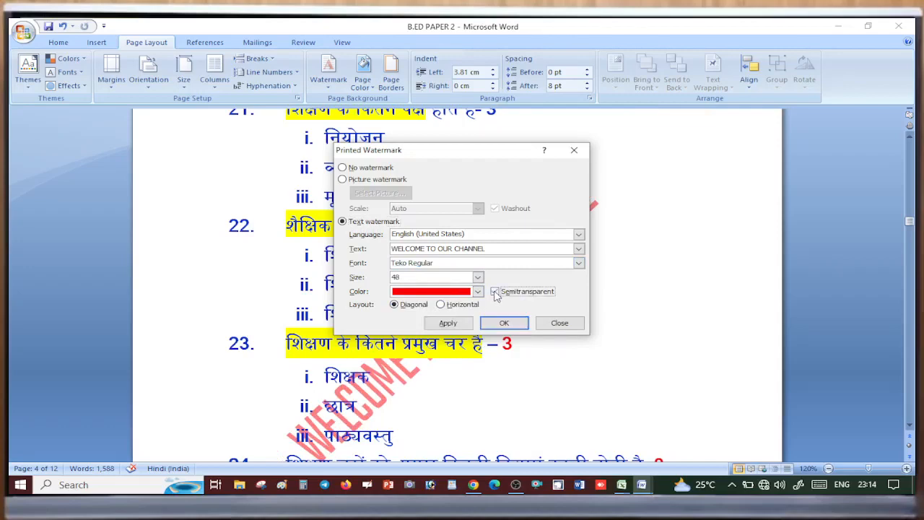
{"action": "left_click", "coordinate": [449, 324]}
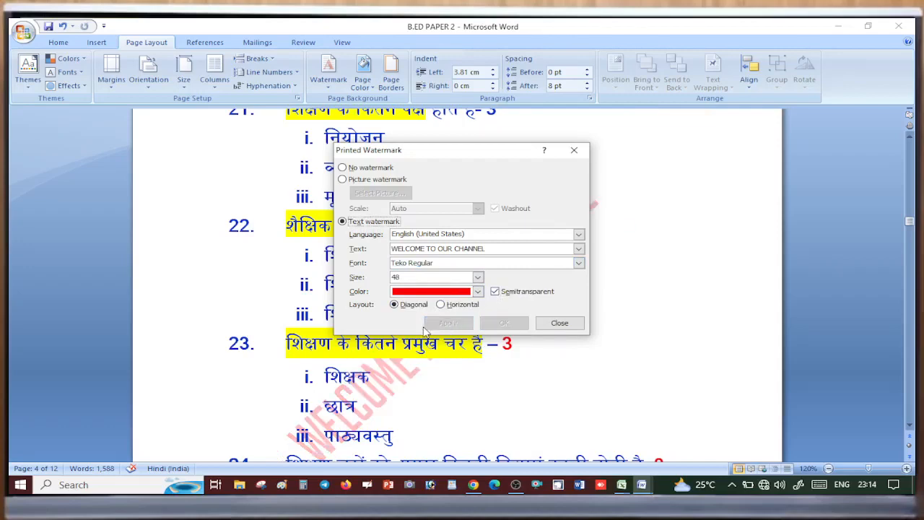
{"action": "left_click", "coordinate": [559, 322]}
Step: Look through the pages of B.ED PAPER 2 to examine the red diagonal watermark behind the text
{"action": "scroll", "coordinate": [332, 268], "scroll_direction": "down", "scroll_amount": 4}
{"action": "scroll", "coordinate": [318, 260], "scroll_direction": "up", "scroll_amount": 2}
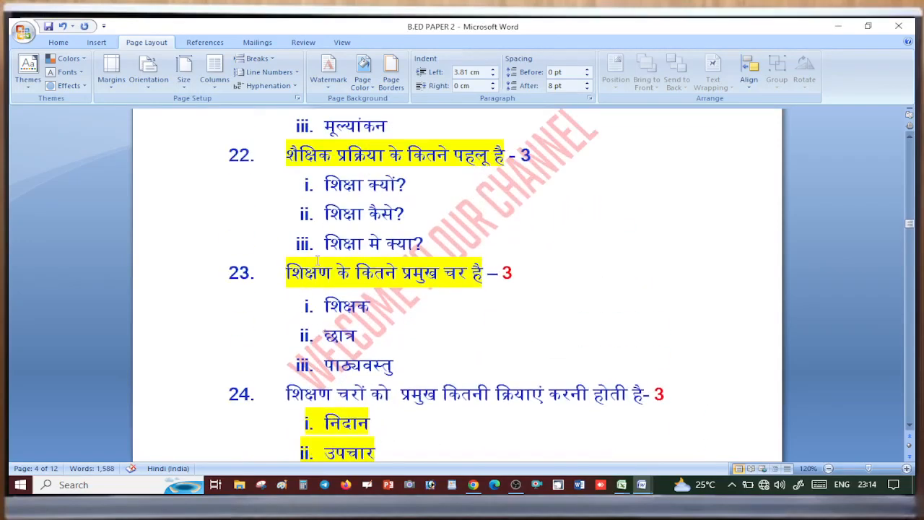
{"action": "scroll", "coordinate": [426, 295], "scroll_direction": "up", "scroll_amount": 1}
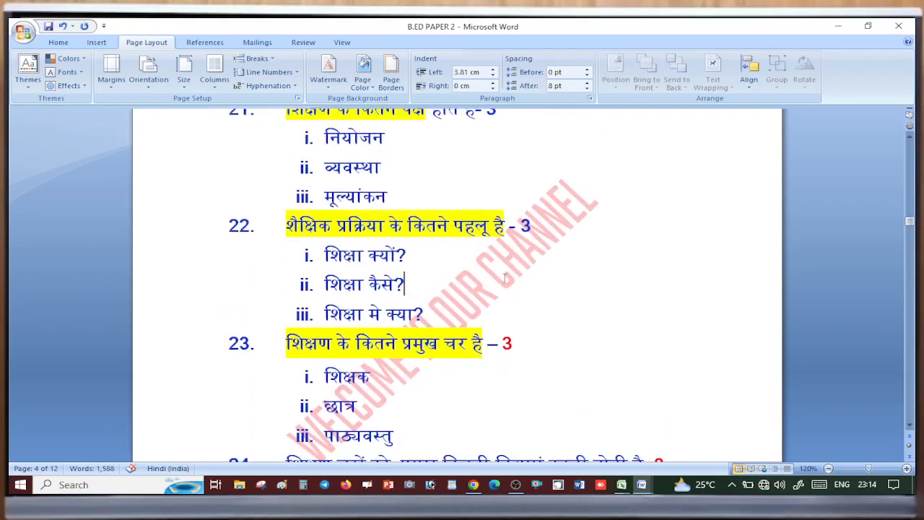
{"action": "scroll", "coordinate": [449, 298], "scroll_direction": "down", "scroll_amount": 20}
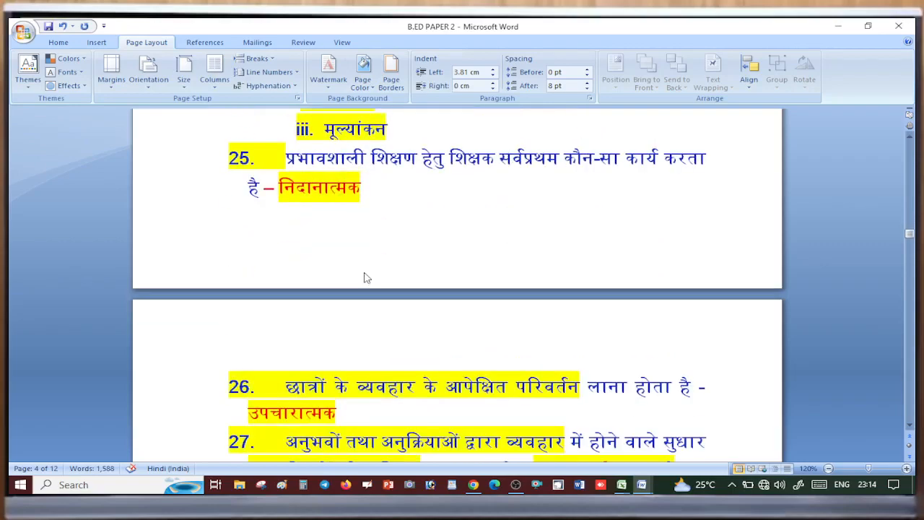
{"action": "scroll", "coordinate": [577, 308], "scroll_direction": "down", "scroll_amount": 17}
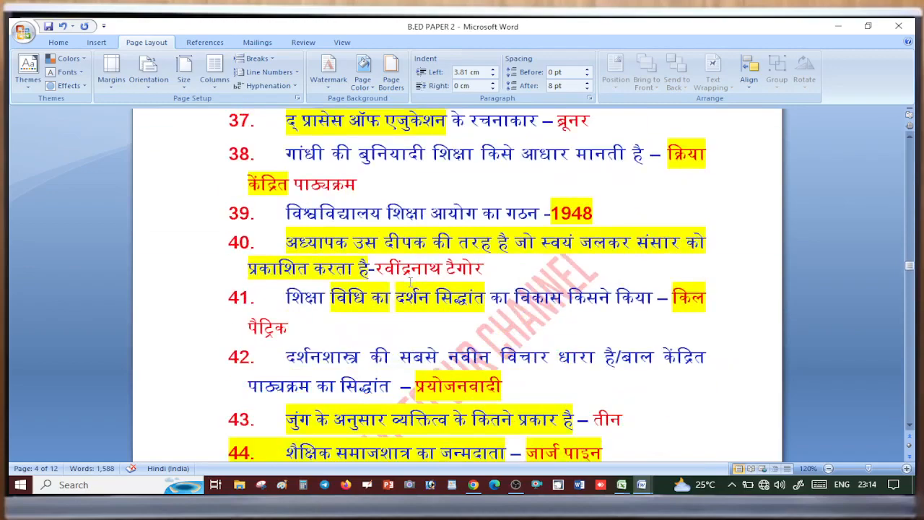
{"action": "scroll", "coordinate": [409, 286], "scroll_direction": "up", "scroll_amount": 4}
{"action": "scroll", "coordinate": [409, 286], "scroll_direction": "down", "scroll_amount": 4}
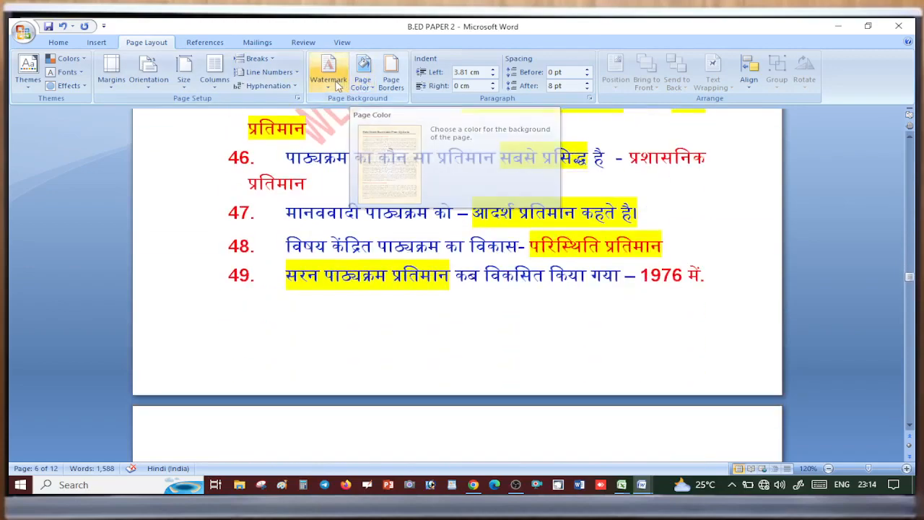
Step: Create a new blank document from the Blank document template
{"action": "left_click", "coordinate": [24, 32]}
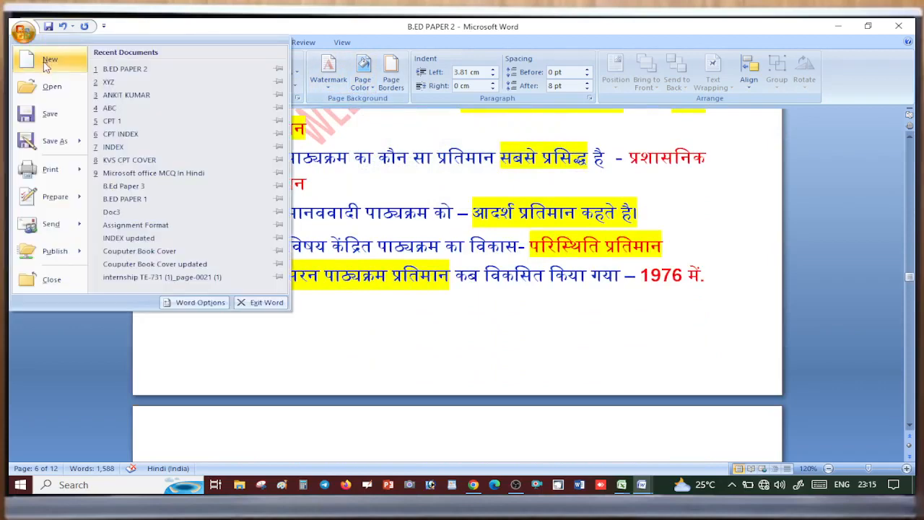
{"action": "left_click", "coordinate": [50, 63]}
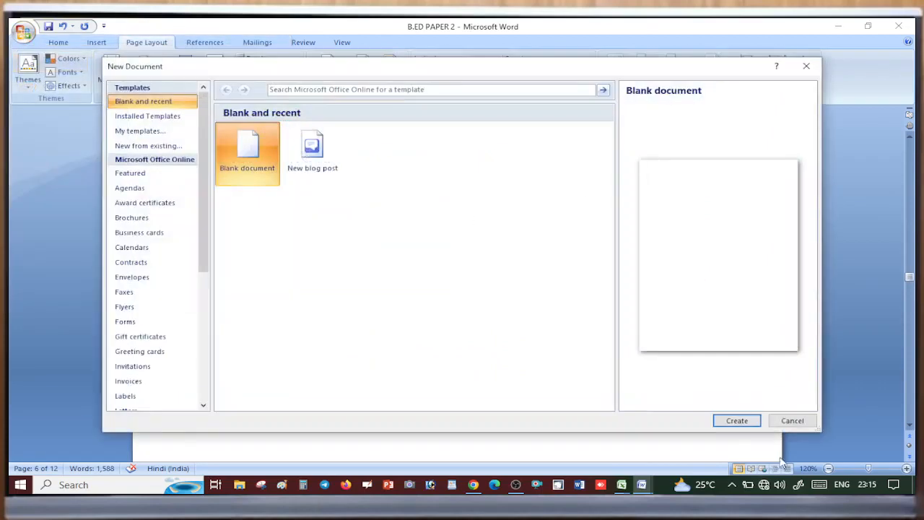
{"action": "left_click", "coordinate": [744, 423]}
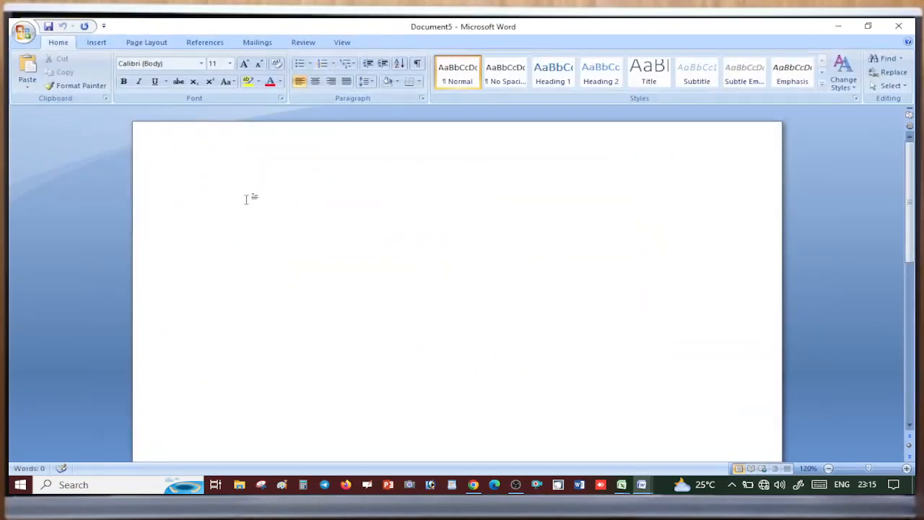
{"action": "scroll", "coordinate": [339, 195], "scroll_direction": "down", "scroll_amount": 1}
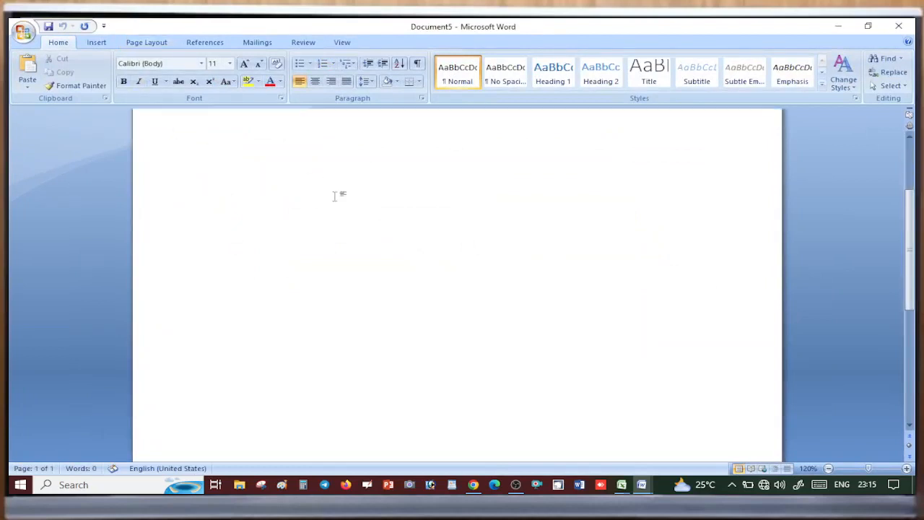
Step: Set the page color of the blank document to the standard color Yellow
{"action": "left_click", "coordinate": [146, 42]}
{"action": "left_click", "coordinate": [363, 69]}
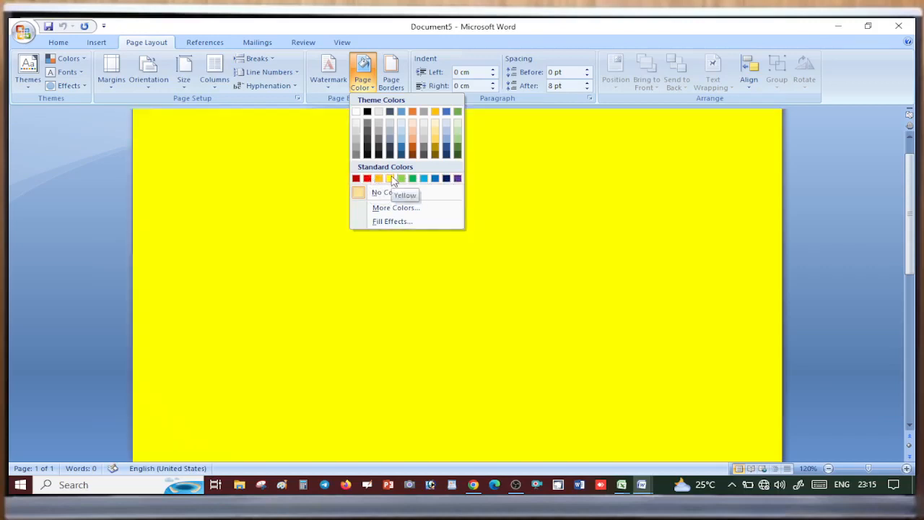
{"action": "left_click", "coordinate": [390, 178]}
{"action": "scroll", "coordinate": [447, 295], "scroll_direction": "down", "scroll_amount": 8}
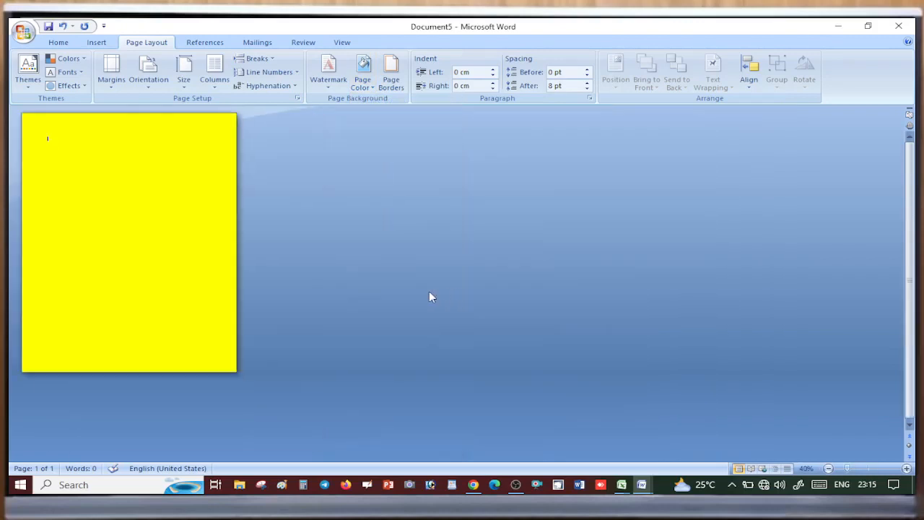
{"action": "scroll", "coordinate": [114, 257], "scroll_direction": "up", "scroll_amount": 2}
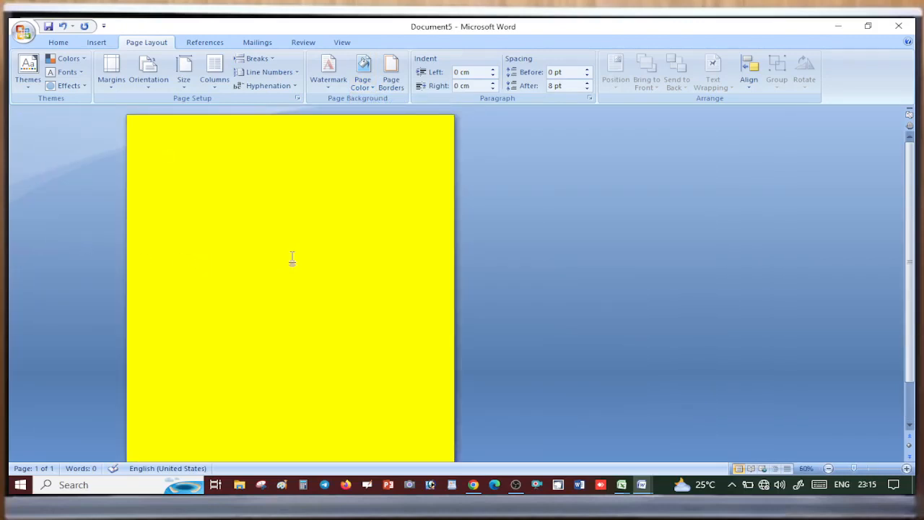
Step: Add a Box page border to the whole document in a 3 pt thick-and-thin double-line style
{"action": "left_click", "coordinate": [391, 76]}
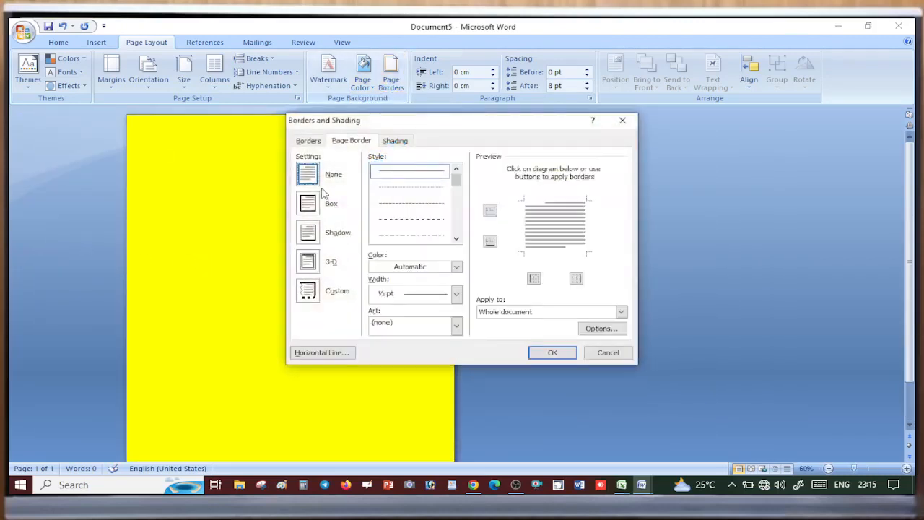
{"action": "left_click", "coordinate": [308, 205]}
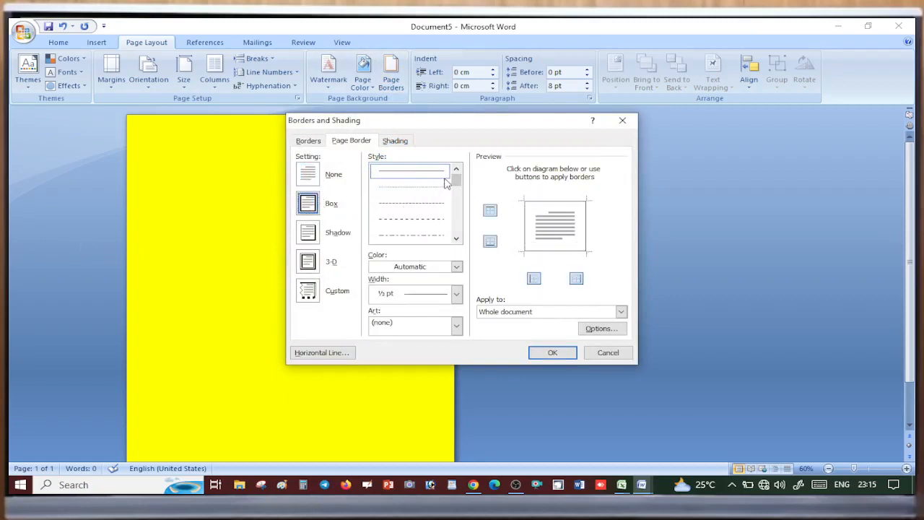
{"action": "left_click_drag", "start_coordinate": [455, 178], "coordinate": [457, 202]}
{"action": "left_click", "coordinate": [419, 189]}
{"action": "left_click", "coordinate": [417, 210]}
{"action": "left_click", "coordinate": [552, 353]}
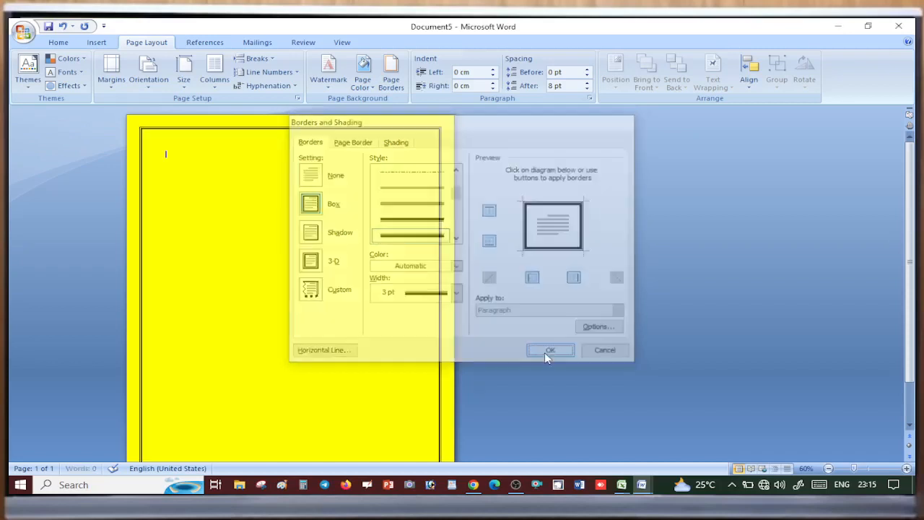
Step: Replace the whole-document page border with the 31 pt red heart art border
{"action": "left_click", "coordinate": [391, 81]}
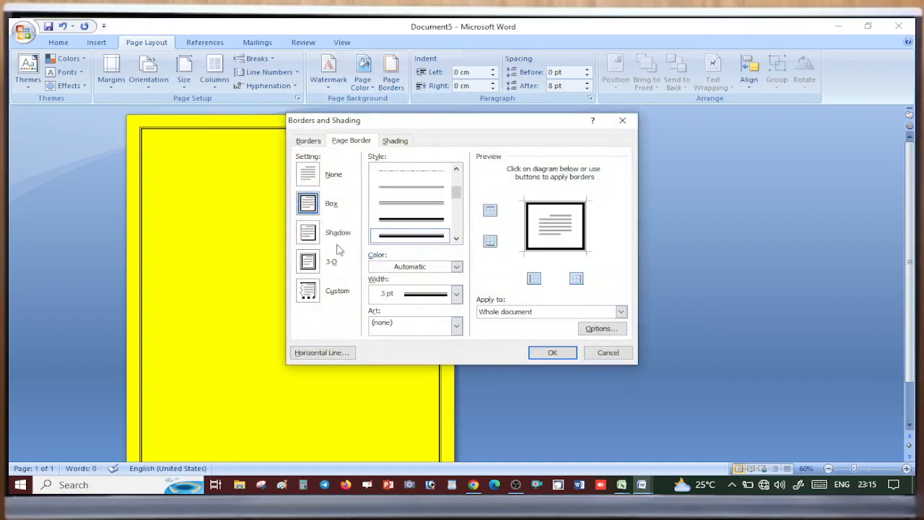
{"action": "left_click", "coordinate": [620, 311]}
{"action": "left_click", "coordinate": [505, 320]}
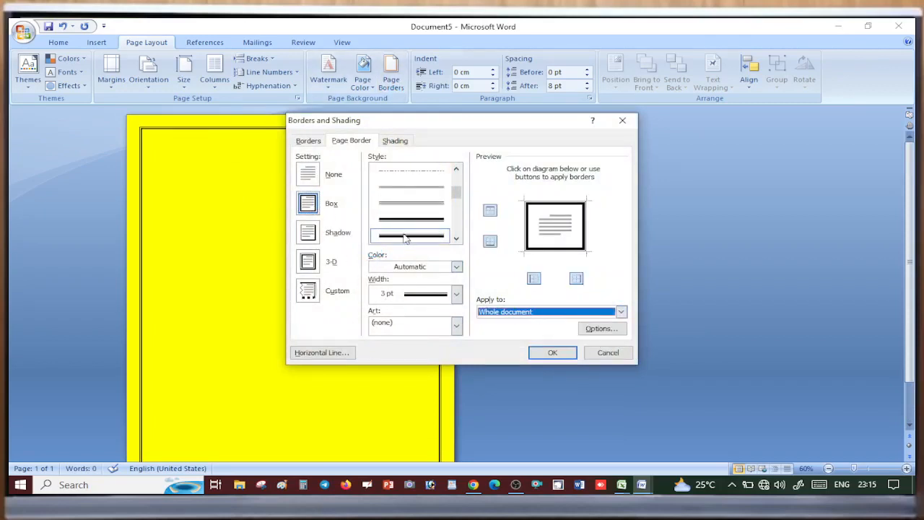
{"action": "left_click", "coordinate": [455, 294]}
{"action": "left_click", "coordinate": [385, 345]}
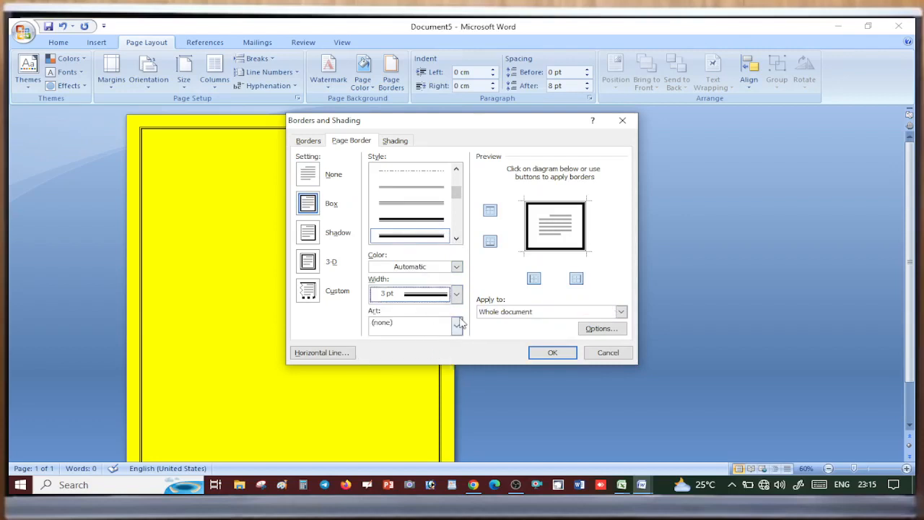
{"action": "left_click", "coordinate": [456, 325]}
{"action": "left_click", "coordinate": [438, 360]}
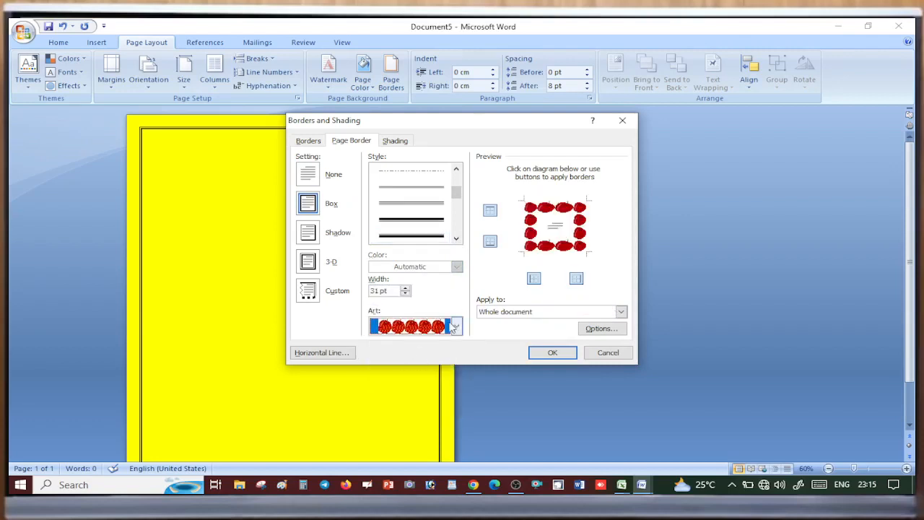
{"action": "left_click", "coordinate": [456, 327]}
{"action": "scroll", "coordinate": [410, 375], "scroll_direction": "down", "scroll_amount": 5}
{"action": "scroll", "coordinate": [413, 379], "scroll_direction": "up", "scroll_amount": 3}
{"action": "left_click", "coordinate": [425, 347]}
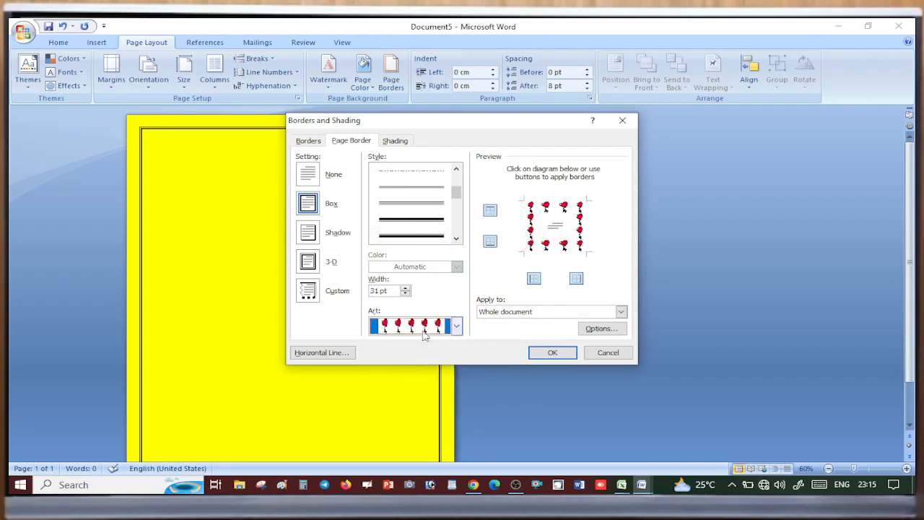
{"action": "left_click", "coordinate": [553, 353]}
{"action": "scroll", "coordinate": [289, 339], "scroll_direction": "down", "scroll_amount": 2}
{"action": "scroll", "coordinate": [244, 395], "scroll_direction": "up", "scroll_amount": 3}
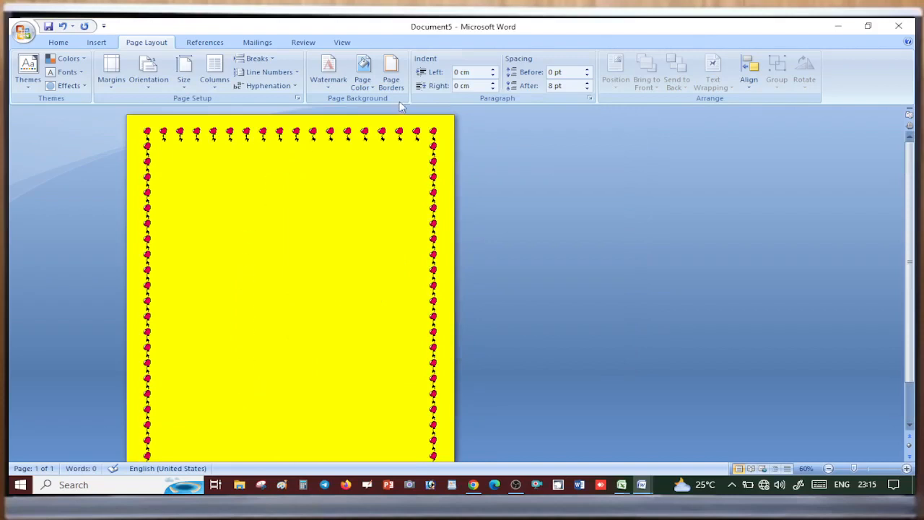
Step: Change the whole-document page border to the 12 pt red pushpin art with the Box setting
{"action": "left_click", "coordinate": [391, 76]}
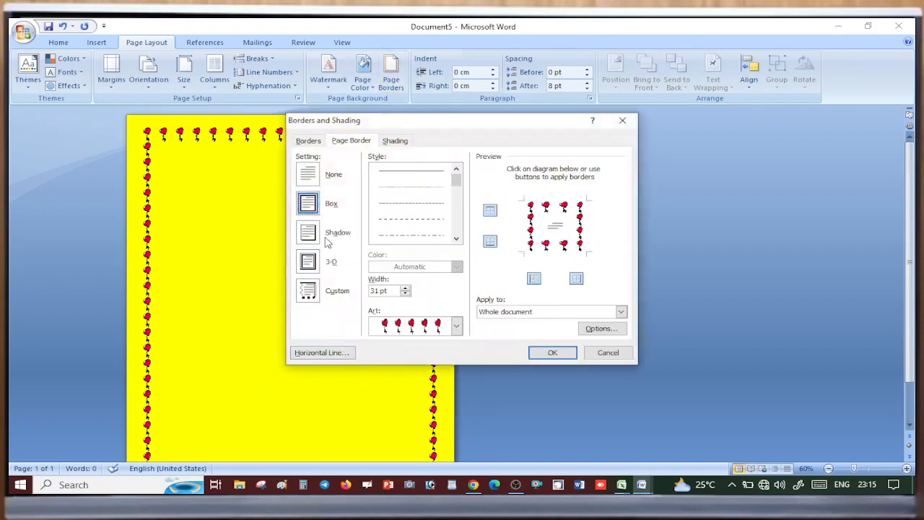
{"action": "left_click", "coordinate": [309, 234]}
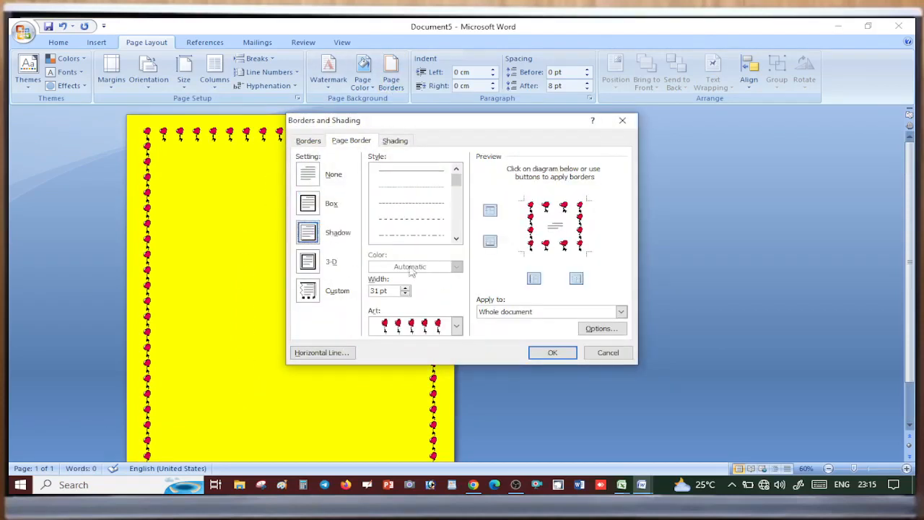
{"action": "left_click", "coordinate": [308, 204]}
{"action": "left_click", "coordinate": [456, 325]}
{"action": "scroll", "coordinate": [394, 390], "scroll_direction": "down", "scroll_amount": 5}
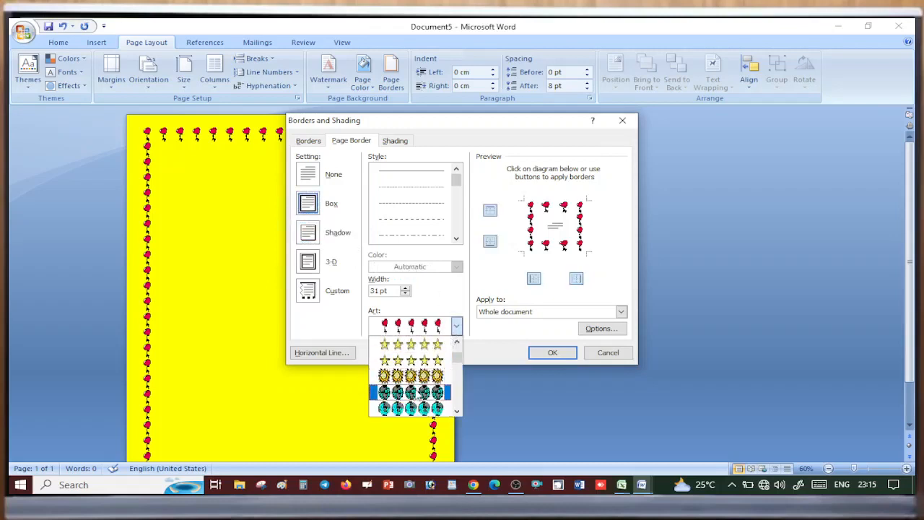
{"action": "scroll", "coordinate": [397, 400], "scroll_direction": "down", "scroll_amount": 10}
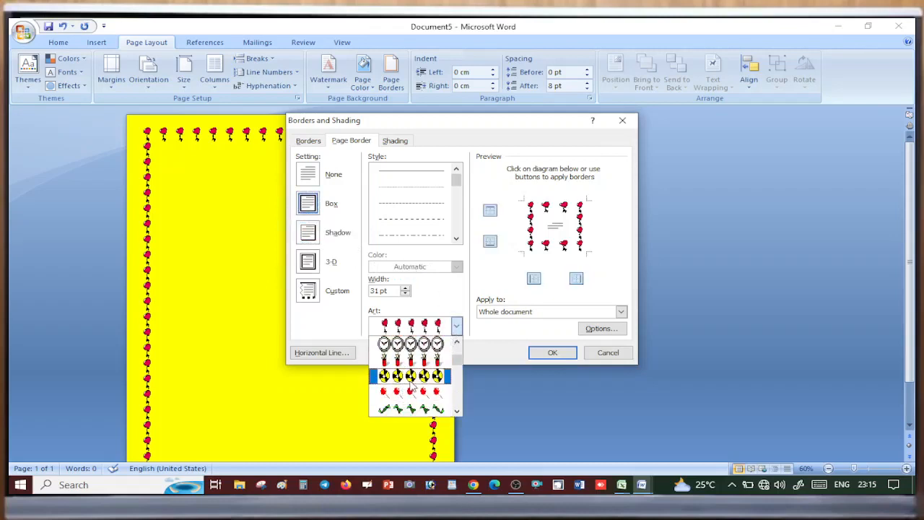
{"action": "left_click", "coordinate": [411, 361]}
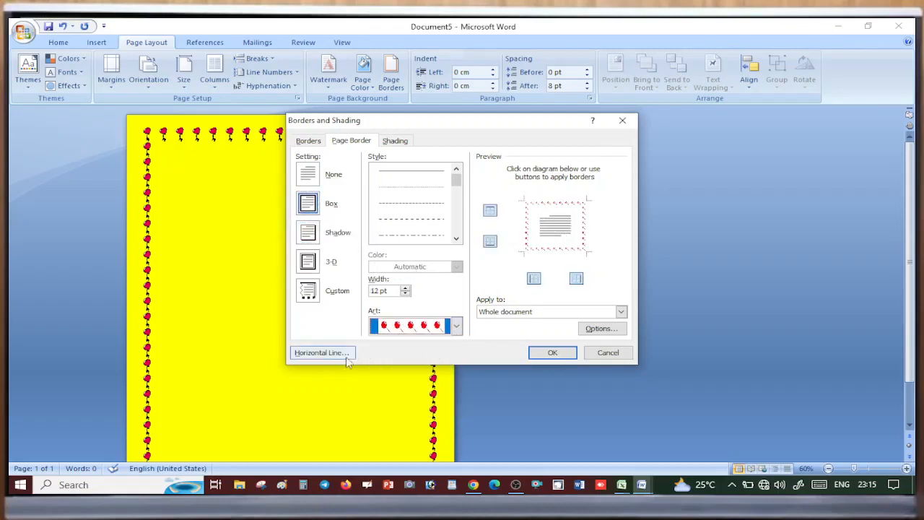
{"action": "left_click", "coordinate": [552, 352]}
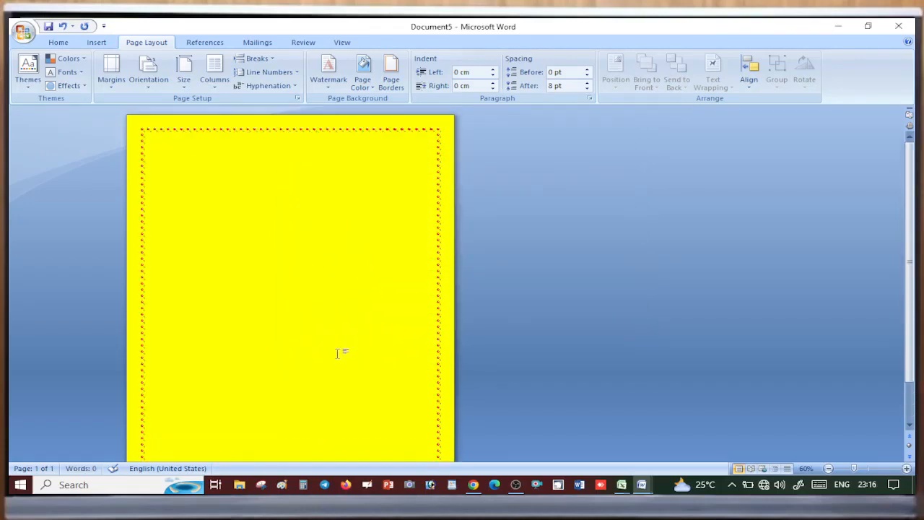
Step: Set the paragraph's left indent to -0.3 cm and enter the sample text DFADAFDFADFA
{"action": "scroll", "coordinate": [246, 329], "scroll_direction": "up", "scroll_amount": 6, "text": "ctrl"}
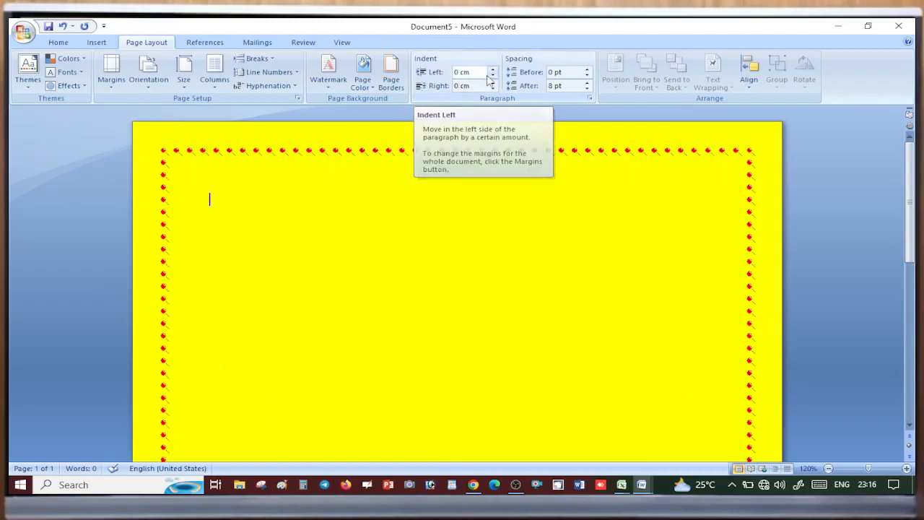
{"action": "left_click", "coordinate": [492, 75]}
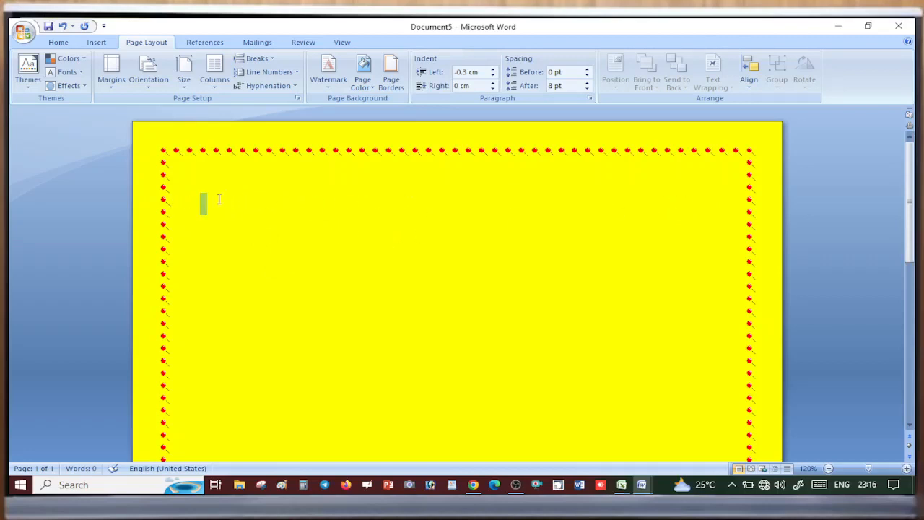
{"action": "type", "text": "DFADAFDFADFA"}
Step: Lower the left indent of the sample line to -1.3 cm and raise it back to -0.9 cm
{"action": "left_click_drag", "start_coordinate": [292, 200], "coordinate": [187, 228]}
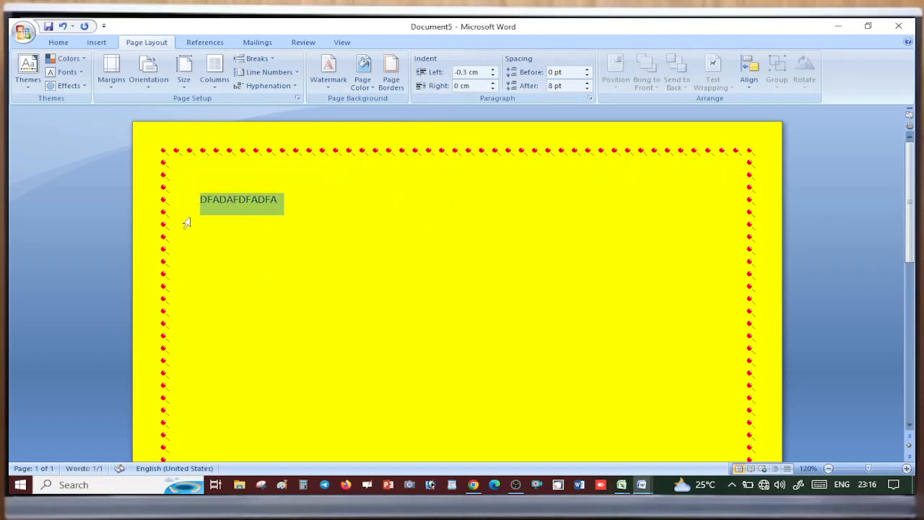
{"action": "left_click", "coordinate": [492, 75]}
{"action": "left_click", "coordinate": [491, 76]}
{"action": "left_click", "coordinate": [491, 76]}
{"action": "left_click", "coordinate": [491, 77]}
{"action": "left_click", "coordinate": [490, 77]}
{"action": "left_click", "coordinate": [491, 76]}
{"action": "left_click", "coordinate": [491, 76]}
{"action": "left_click", "coordinate": [491, 76]}
{"action": "left_click", "coordinate": [491, 77]}
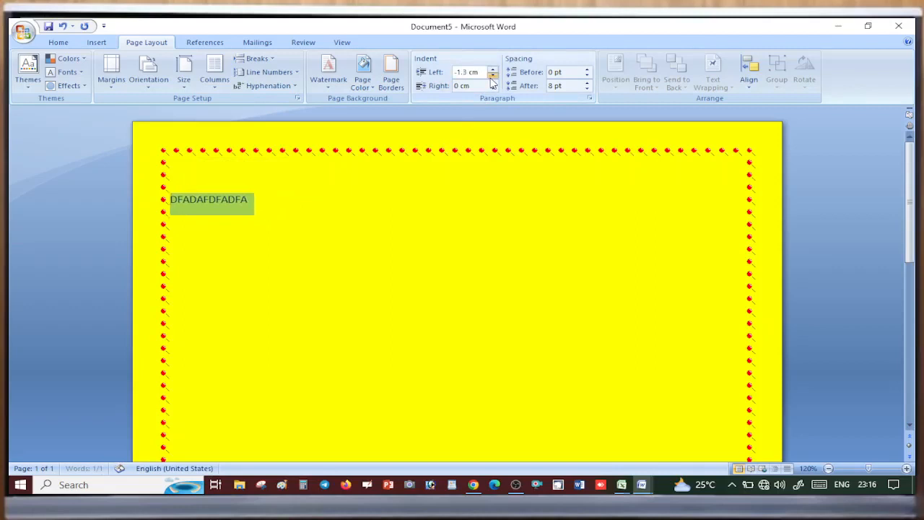
{"action": "left_click", "coordinate": [492, 70]}
{"action": "left_click", "coordinate": [492, 69]}
{"action": "left_click", "coordinate": [492, 69]}
{"action": "left_click", "coordinate": [492, 70]}
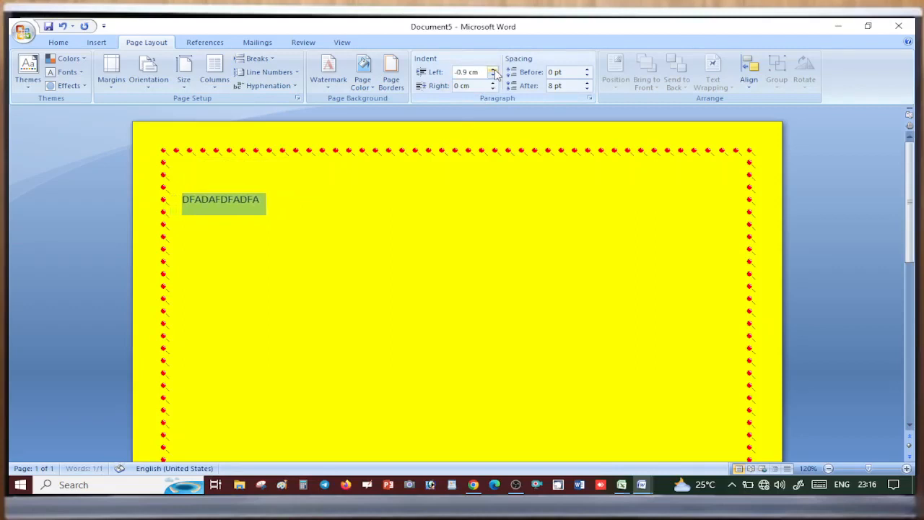
Step: Set the spacing before the sample line to 18 pt
{"action": "left_click", "coordinate": [586, 70]}
{"action": "left_click", "coordinate": [586, 70]}
{"action": "left_click", "coordinate": [586, 70]}
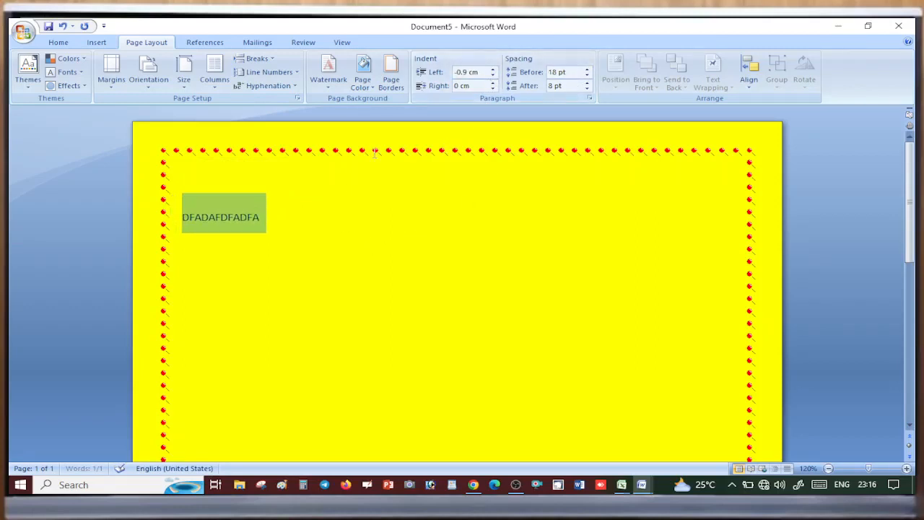
{"action": "left_click", "coordinate": [569, 86]}
{"action": "left_click", "coordinate": [565, 88]}
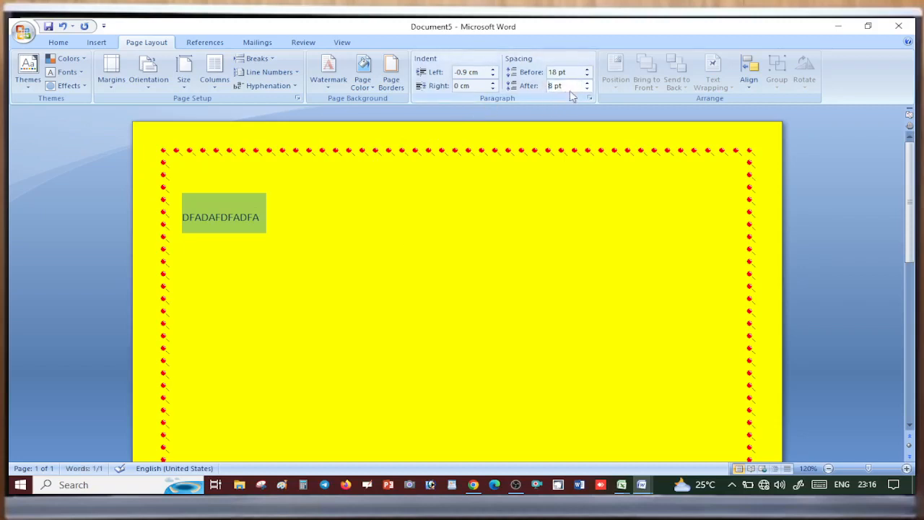
Step: Add a second line with the channel name in capitals and set the spacing after both lines to 0 pt
{"action": "left_click", "coordinate": [279, 243]}
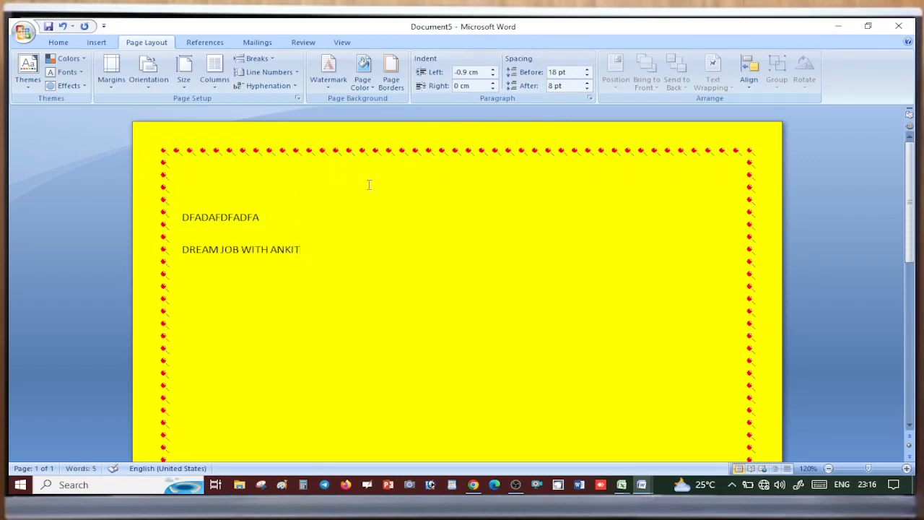
{"action": "key", "text": "ctrl+a"}
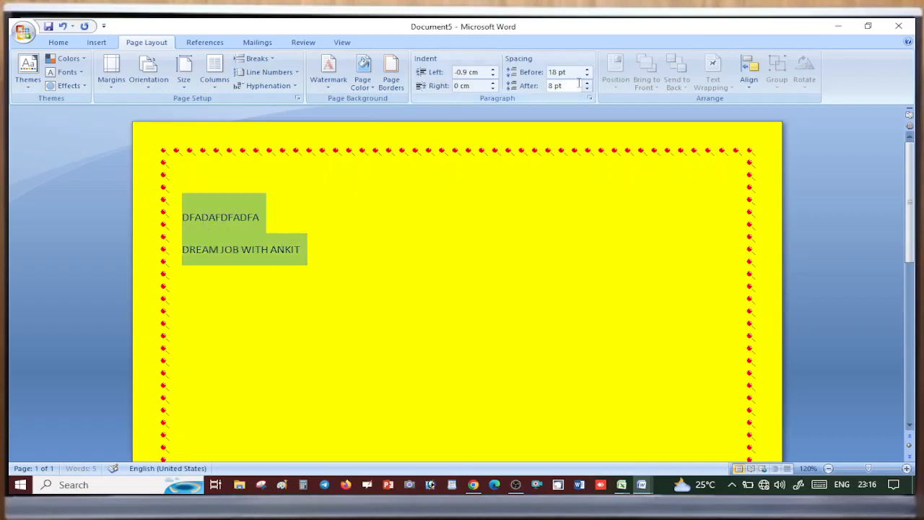
{"action": "left_click", "coordinate": [587, 89]}
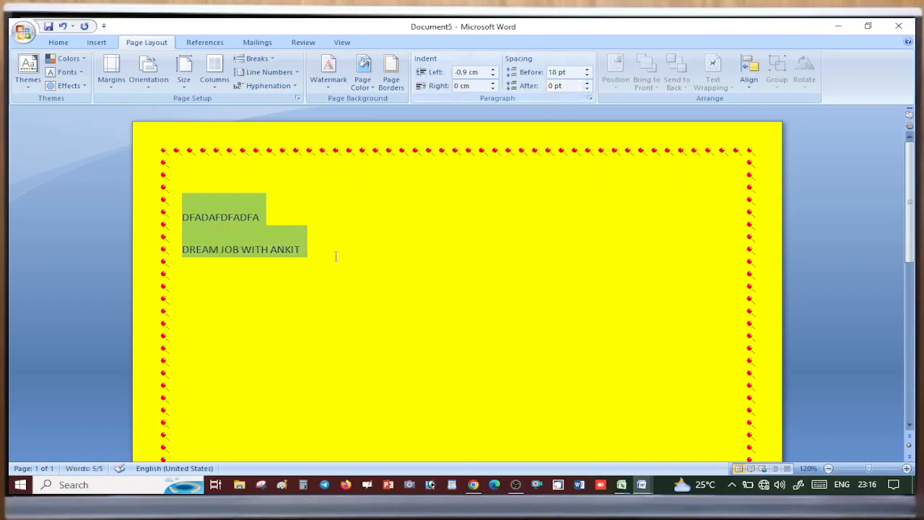
Step: Set the line spacing of both selected lines to 1.0
{"action": "left_click", "coordinate": [58, 42]}
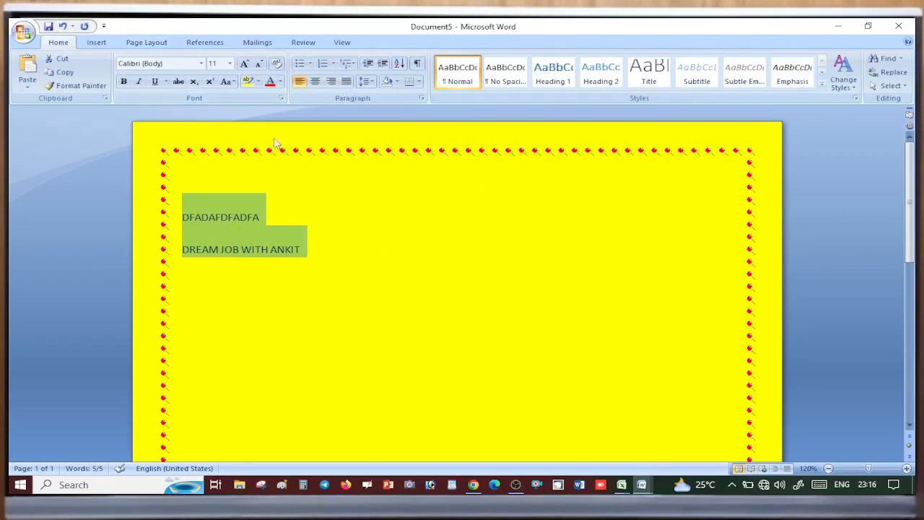
{"action": "left_click", "coordinate": [147, 42]}
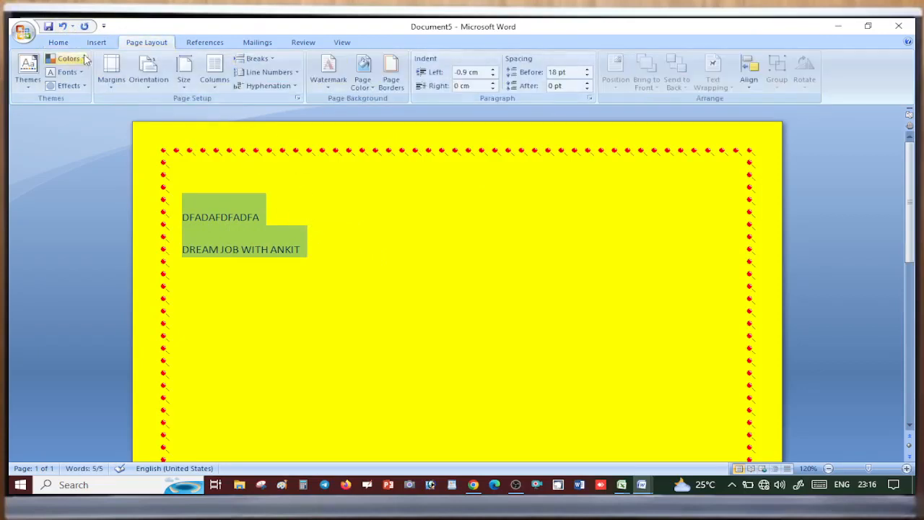
{"action": "left_click", "coordinate": [59, 41]}
{"action": "left_click", "coordinate": [366, 80]}
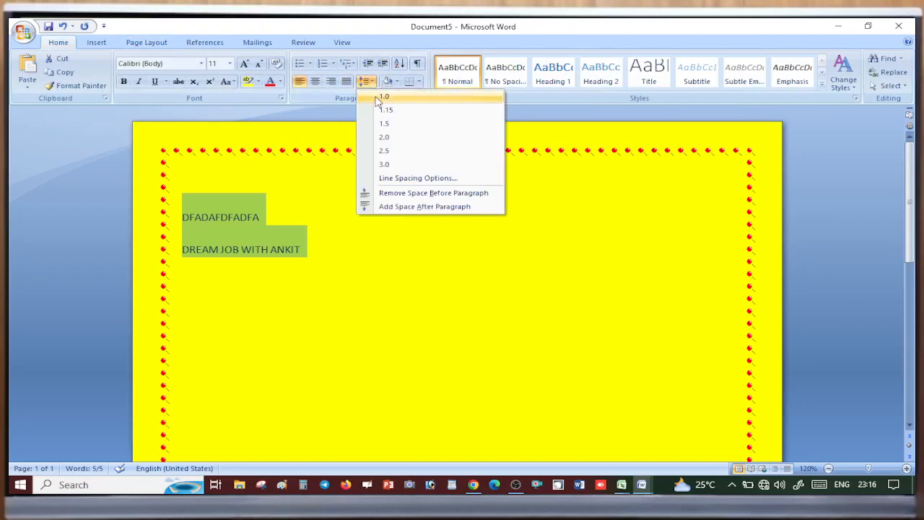
{"action": "left_click", "coordinate": [376, 96]}
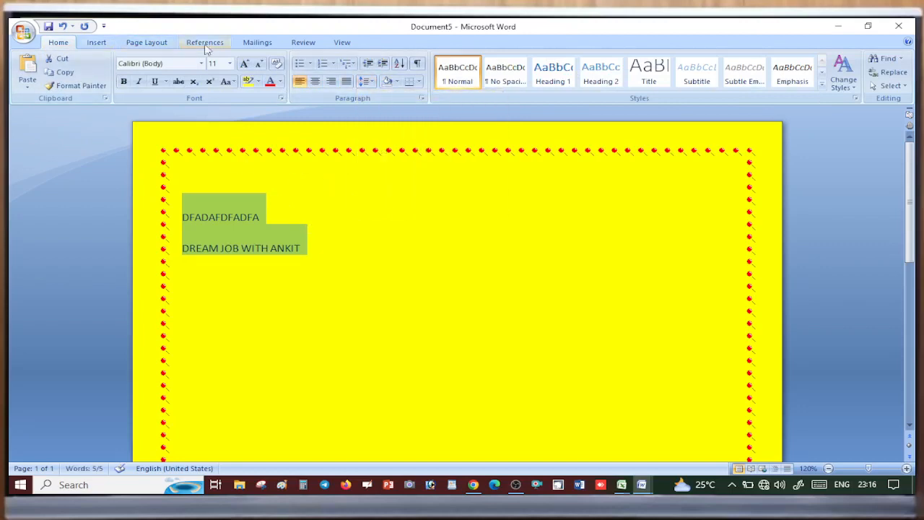
Step: Set the spacing before both selected lines to 0 pt
{"action": "left_click", "coordinate": [144, 44]}
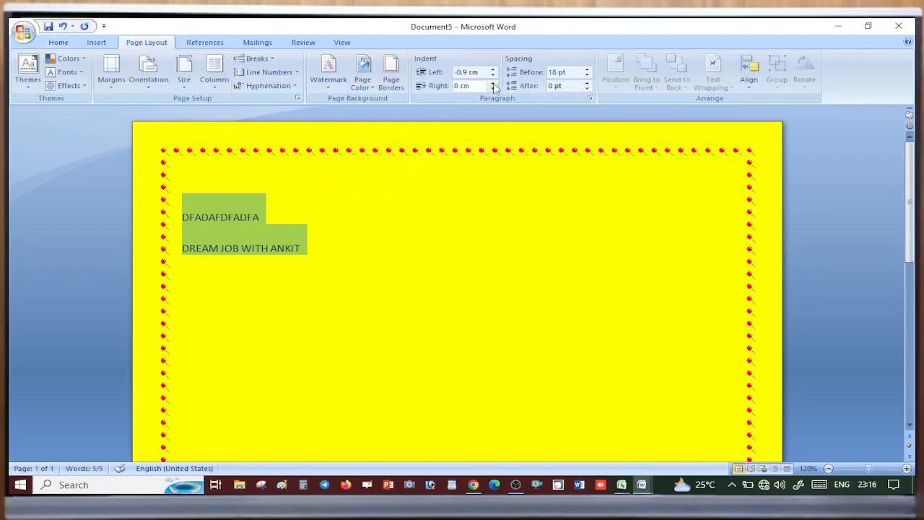
{"action": "left_click", "coordinate": [588, 76]}
{"action": "left_click", "coordinate": [587, 76]}
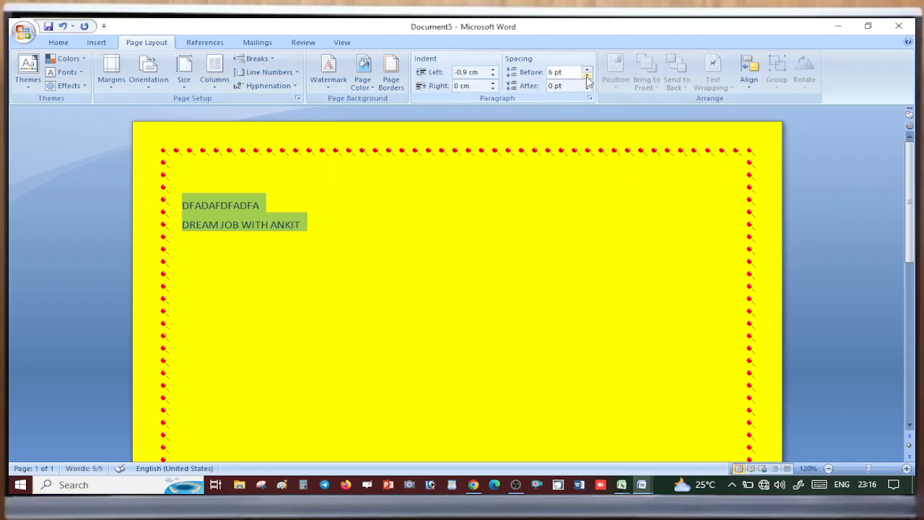
{"action": "left_click", "coordinate": [588, 76]}
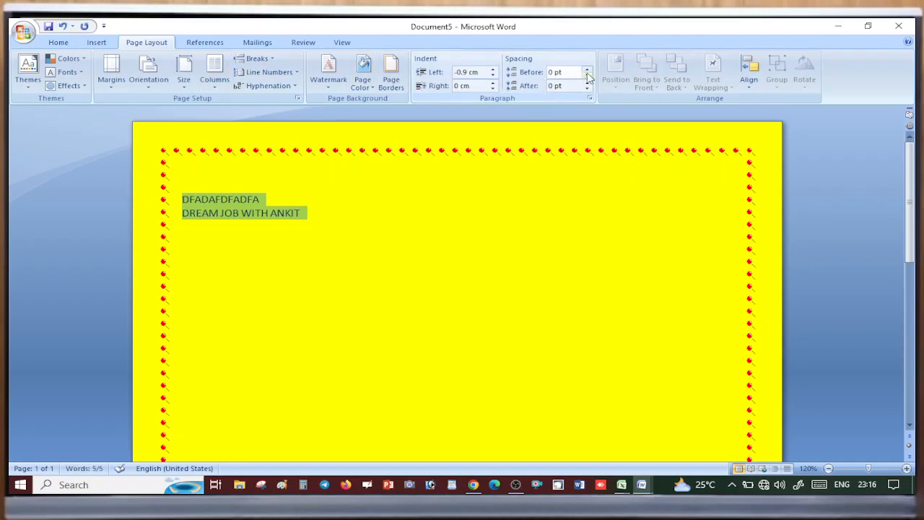
Step: Raise the spacing before both lines to 30 pt and return it to 0 pt
{"action": "left_click", "coordinate": [588, 70]}
{"action": "left_click", "coordinate": [588, 70]}
{"action": "left_click", "coordinate": [587, 70]}
{"action": "left_click", "coordinate": [588, 70]}
{"action": "left_click", "coordinate": [588, 70]}
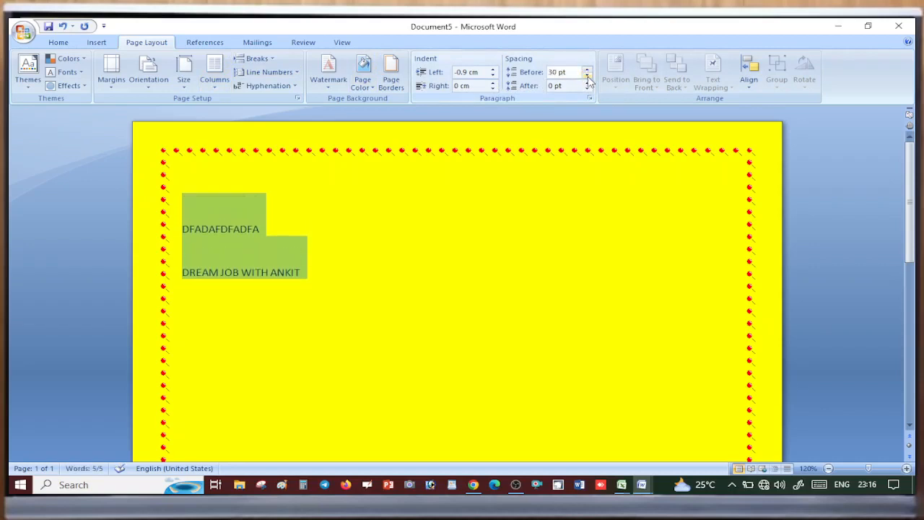
{"action": "left_click", "coordinate": [587, 76]}
{"action": "left_click", "coordinate": [588, 77]}
{"action": "left_click", "coordinate": [588, 77]}
{"action": "left_click", "coordinate": [587, 77]}
{"action": "left_click", "coordinate": [587, 76]}
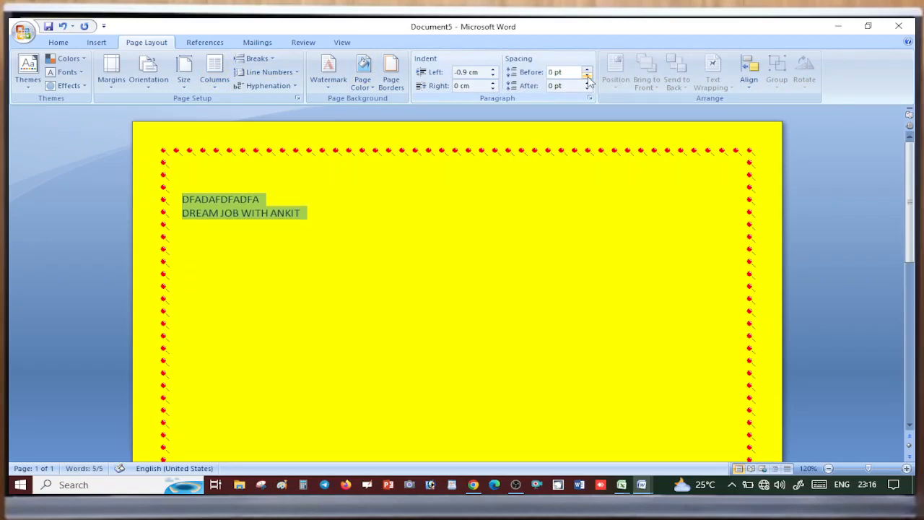
Step: Reselect both lines, raise their spacing before to 42 pt, and bring it back to 0 pt
{"action": "left_click", "coordinate": [332, 211]}
{"action": "key", "text": "ctrl+a"}
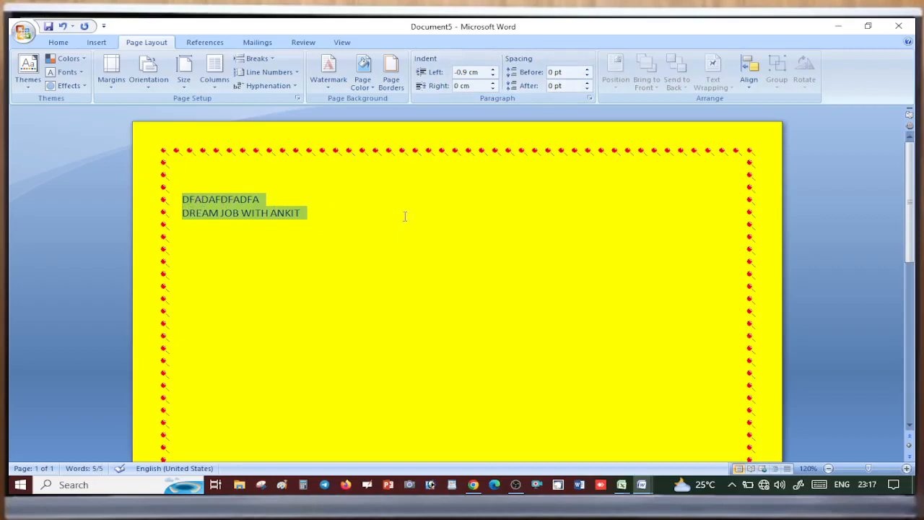
{"action": "left_click", "coordinate": [587, 69]}
{"action": "left_click", "coordinate": [587, 70]}
{"action": "left_click", "coordinate": [587, 69]}
{"action": "left_click", "coordinate": [587, 69]}
{"action": "left_click", "coordinate": [587, 70]}
{"action": "left_click", "coordinate": [587, 69]}
{"action": "left_click", "coordinate": [586, 70]}
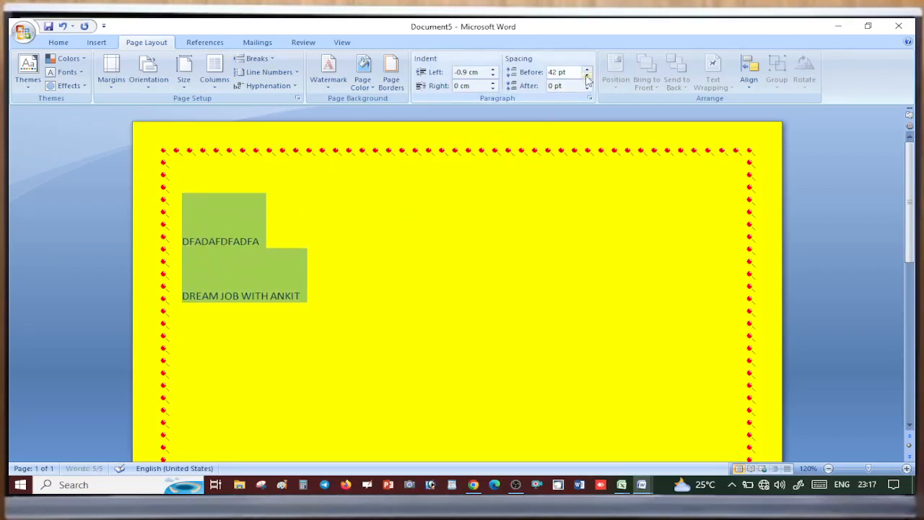
{"action": "left_click", "coordinate": [586, 76]}
{"action": "left_click", "coordinate": [586, 76]}
{"action": "left_click", "coordinate": [587, 75]}
{"action": "left_click", "coordinate": [587, 76]}
{"action": "left_click", "coordinate": [586, 76]}
{"action": "left_click", "coordinate": [587, 75]}
{"action": "left_click", "coordinate": [587, 75]}
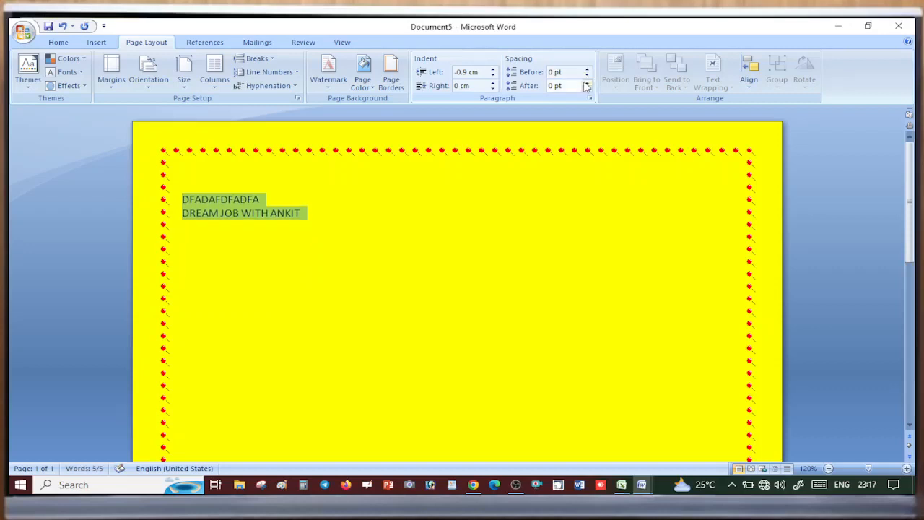
{"action": "left_click", "coordinate": [587, 88]}
{"action": "left_click", "coordinate": [587, 88]}
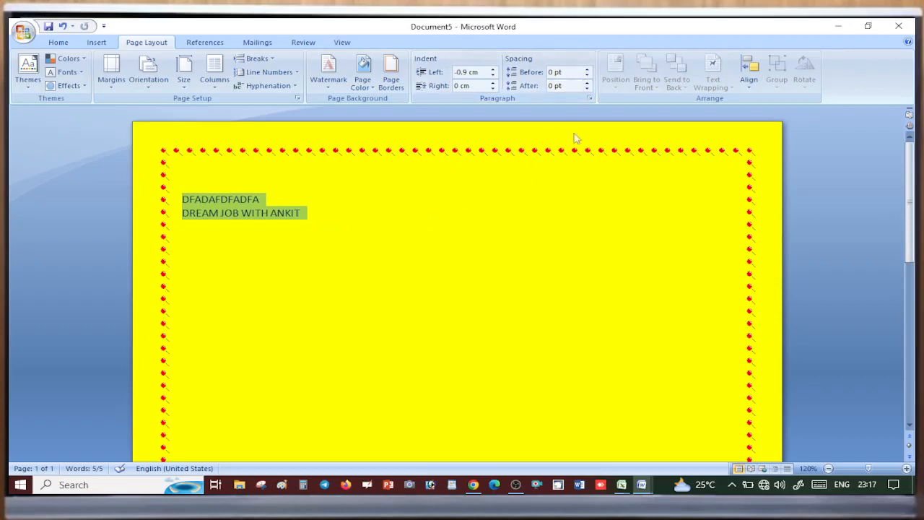
Step: Set the spacing after both selected lines to 12 pt and deselect them
{"action": "left_click", "coordinate": [588, 84]}
{"action": "left_click", "coordinate": [588, 83]}
{"action": "left_click", "coordinate": [470, 263]}
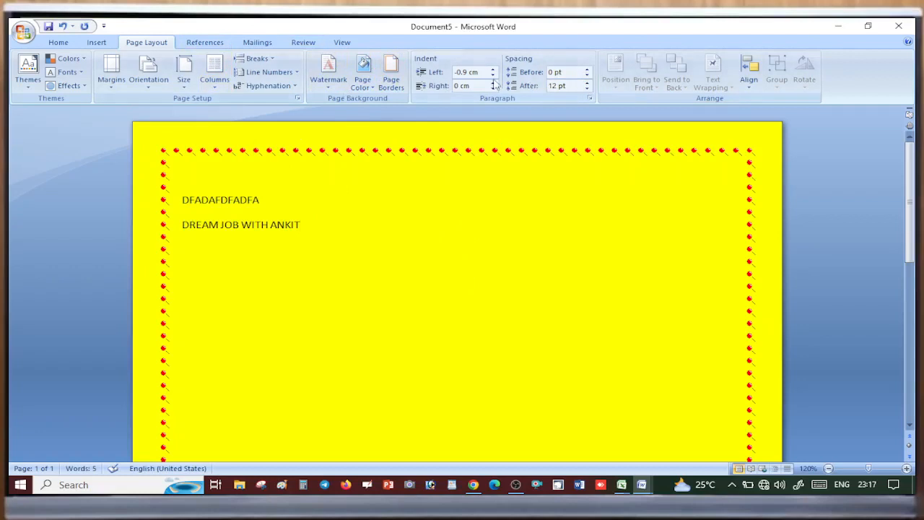
Step: Insert a footnote at the end of the second text line and check its reference mark at 170% zoom
{"action": "left_click", "coordinate": [205, 43]}
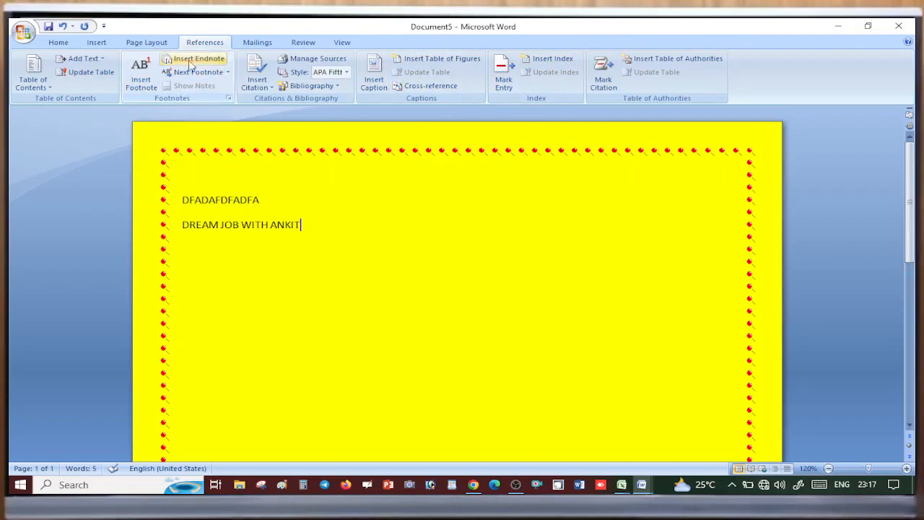
{"action": "scroll", "coordinate": [355, 267], "scroll_direction": "down", "scroll_amount": 10}
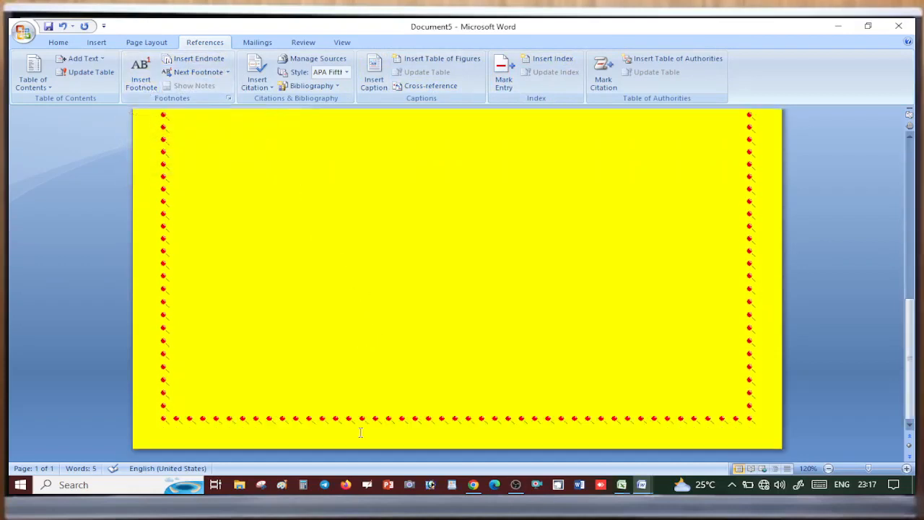
{"action": "left_click", "coordinate": [141, 72]}
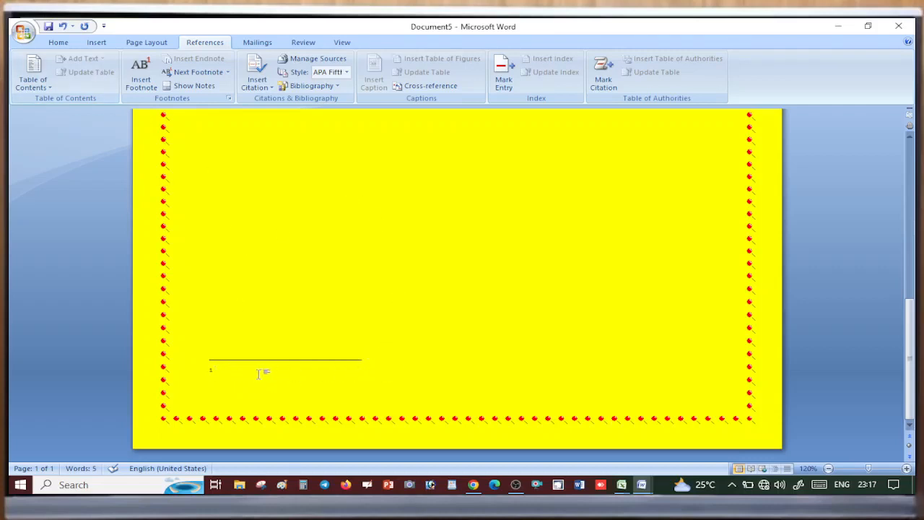
{"action": "scroll", "coordinate": [362, 271], "scroll_direction": "up", "scroll_amount": 10}
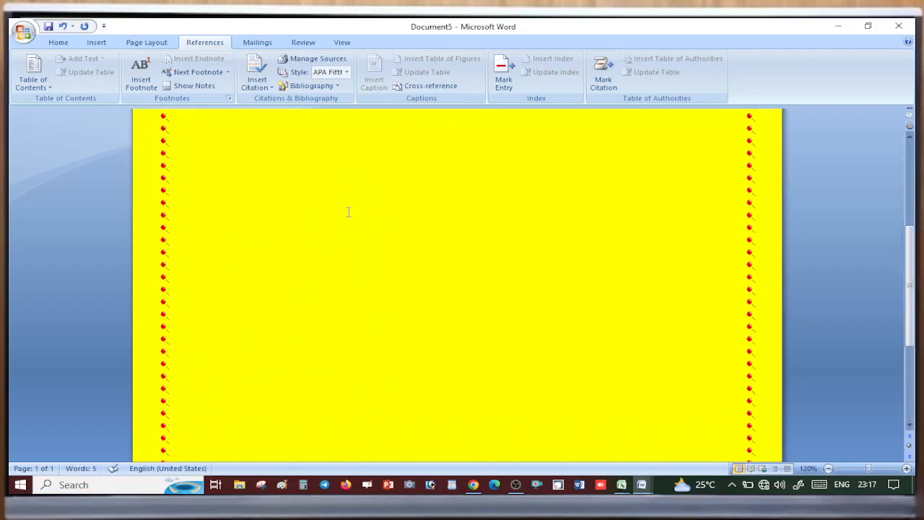
{"action": "left_click", "coordinate": [375, 244]}
{"action": "scroll", "coordinate": [408, 239], "scroll_direction": "up", "scroll_amount": 3}
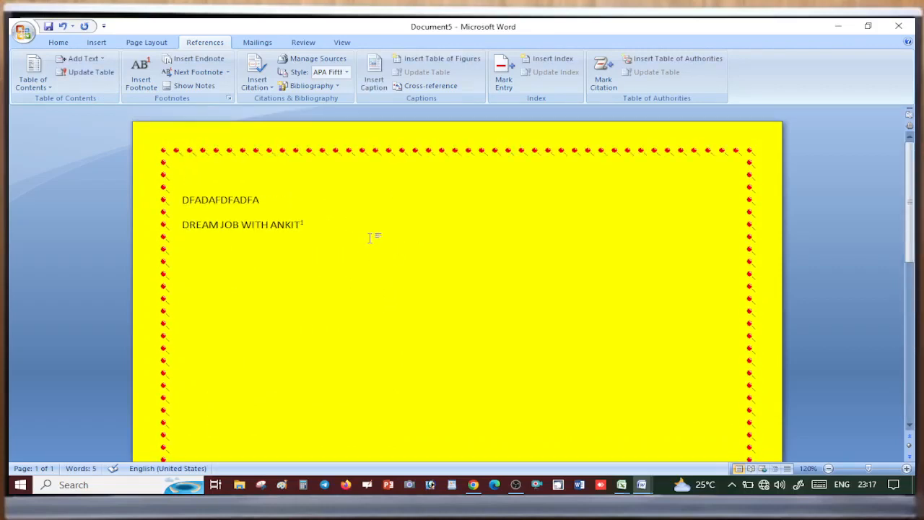
{"action": "key", "text": "shift+Left"}
{"action": "left_click", "coordinate": [310, 226]}
{"action": "scroll", "coordinate": [314, 271], "scroll_direction": "up", "scroll_amount": 6}
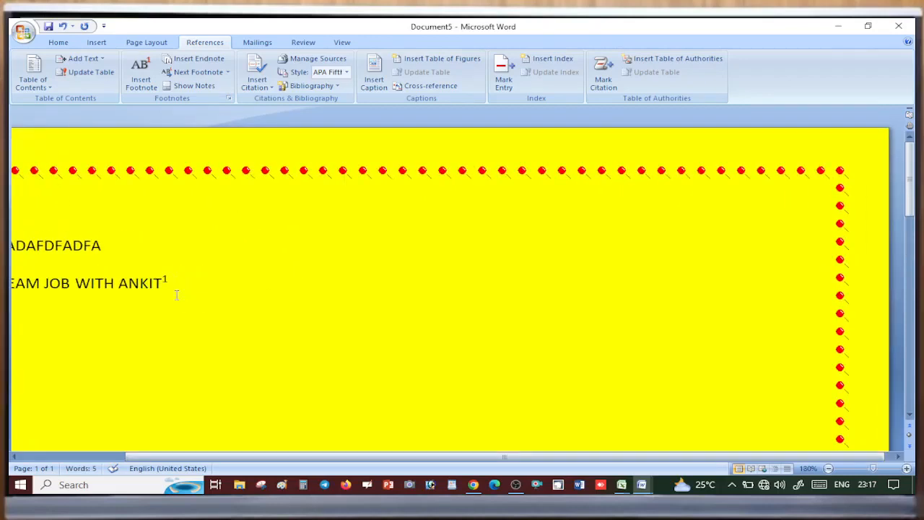
{"action": "scroll", "coordinate": [175, 293], "scroll_direction": "down", "scroll_amount": 1}
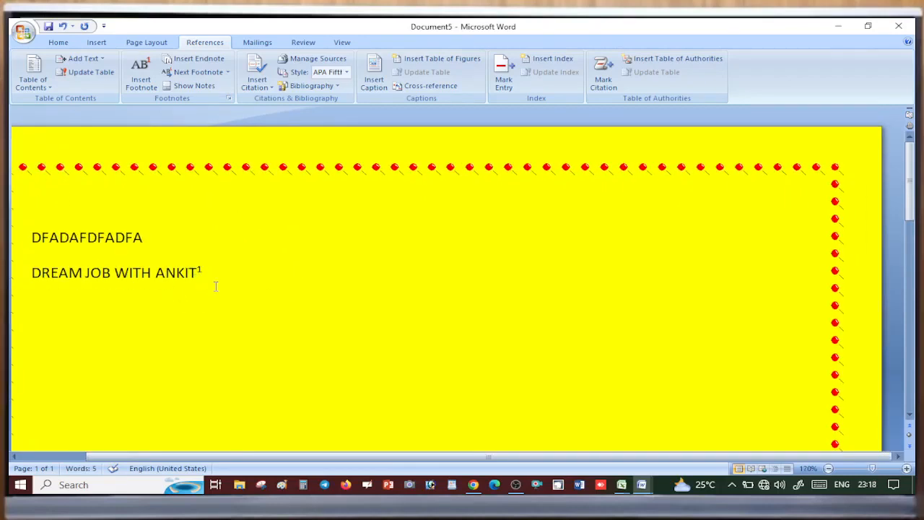
Step: Enter "THIS IS MY YOUTUBE CHANNEL" as the text of the footnote at the foot of the page
{"action": "scroll", "coordinate": [215, 287], "scroll_direction": "down", "scroll_amount": 10}
{"action": "left_click", "coordinate": [93, 323]}
{"action": "type", "text": "THIS IS MY"}
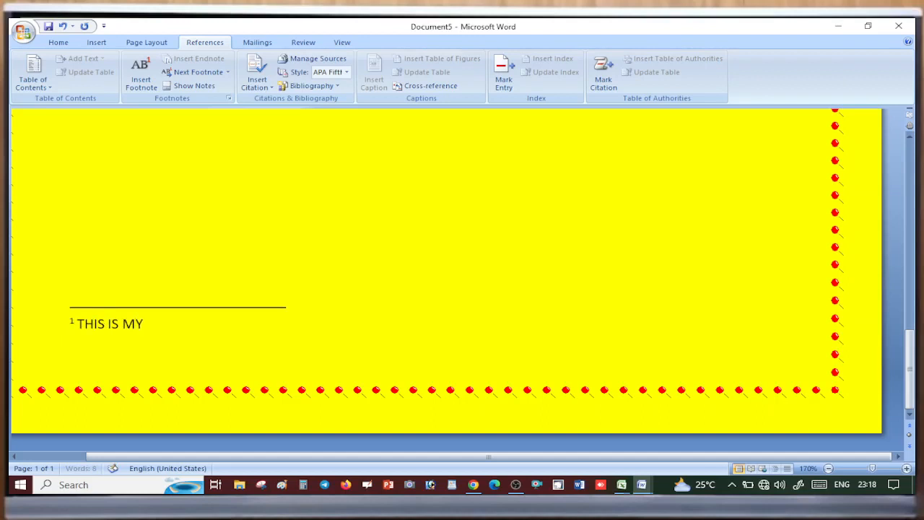
{"action": "type", "text": " YOUTUBE CHANNEL"}
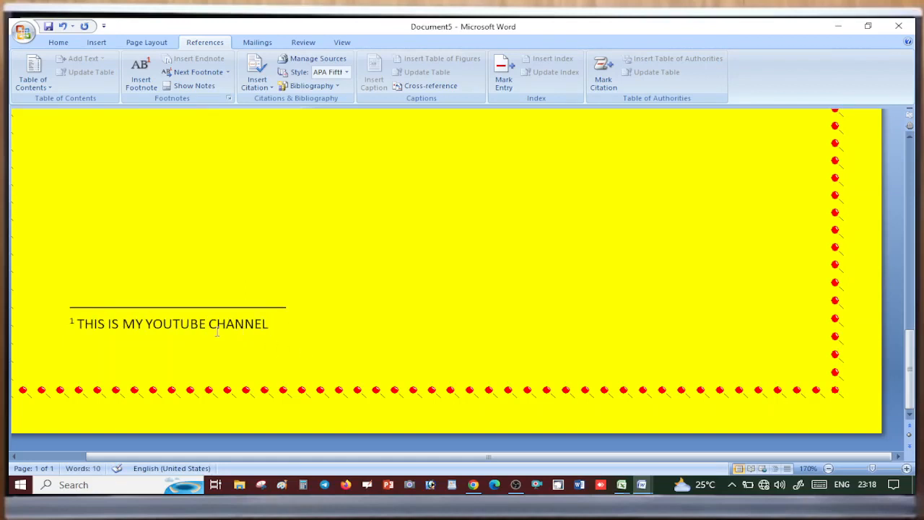
Step: Compare the footnote text at the foot of the page with its reference mark on the second line
{"action": "left_click_drag", "start_coordinate": [78, 323], "coordinate": [231, 294]}
{"action": "scroll", "coordinate": [185, 247], "scroll_direction": "up", "scroll_amount": 10}
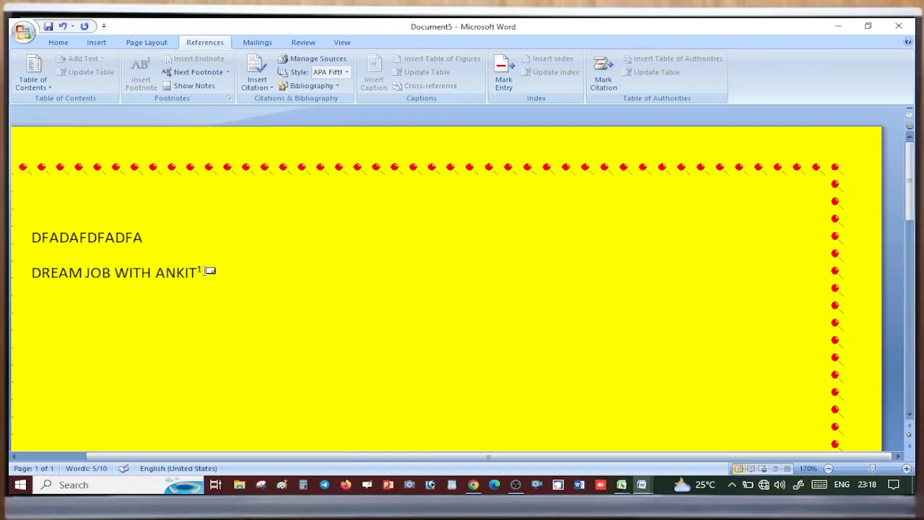
{"action": "scroll", "coordinate": [203, 269], "scroll_direction": "down", "scroll_amount": 1}
{"action": "scroll", "coordinate": [203, 255], "scroll_direction": "up", "scroll_amount": 1}
{"action": "left_click_drag", "start_coordinate": [205, 272], "coordinate": [63, 273]}
{"action": "left_click", "coordinate": [190, 350]}
{"action": "scroll", "coordinate": [189, 353], "scroll_direction": "down", "scroll_amount": 13}
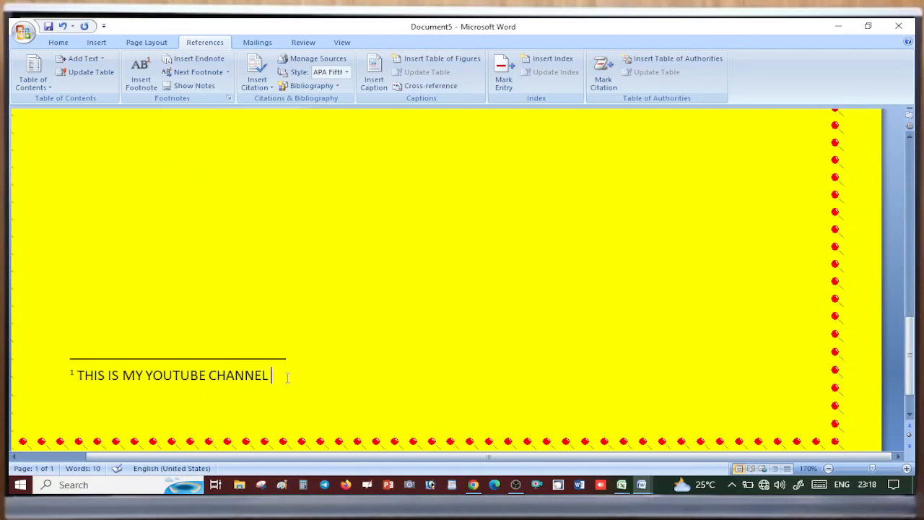
{"action": "scroll", "coordinate": [291, 381], "scroll_direction": "up", "scroll_amount": 12}
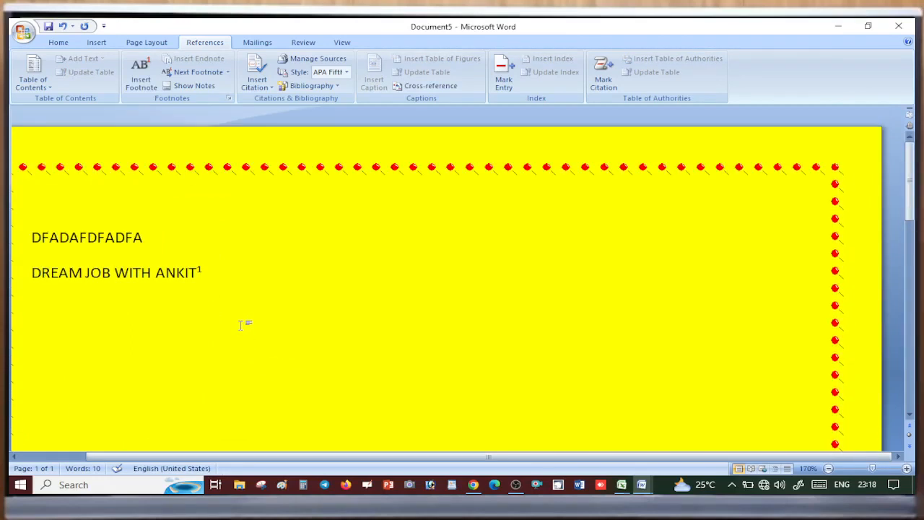
{"action": "scroll", "coordinate": [210, 270], "scroll_direction": "down", "scroll_amount": 12}
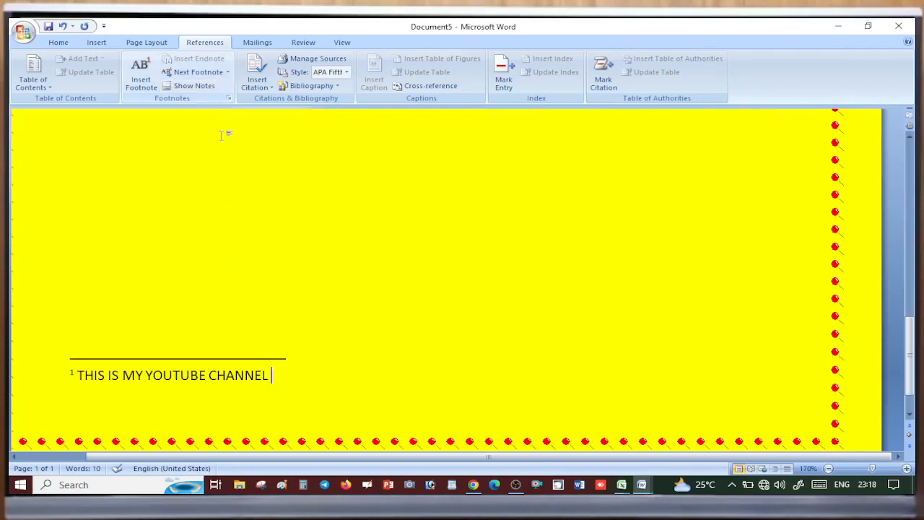
Step: Examine the mail merge document types available for starting a mail merge, without choosing one
{"action": "left_click", "coordinate": [257, 42]}
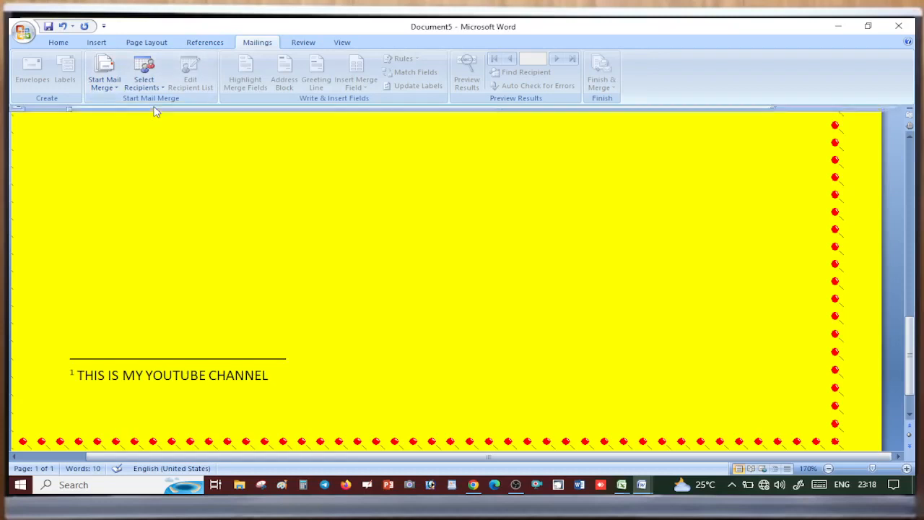
{"action": "mouse_move", "coordinate": [154, 112]}
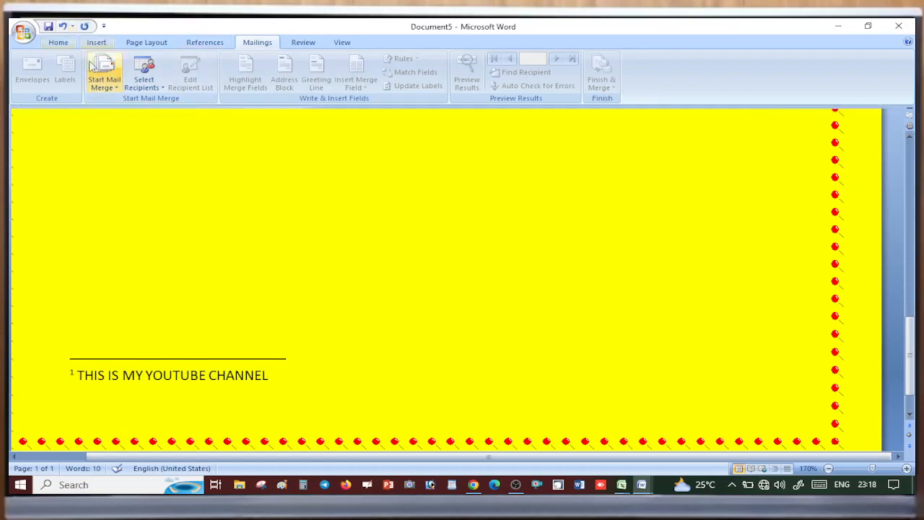
{"action": "left_click", "coordinate": [105, 83]}
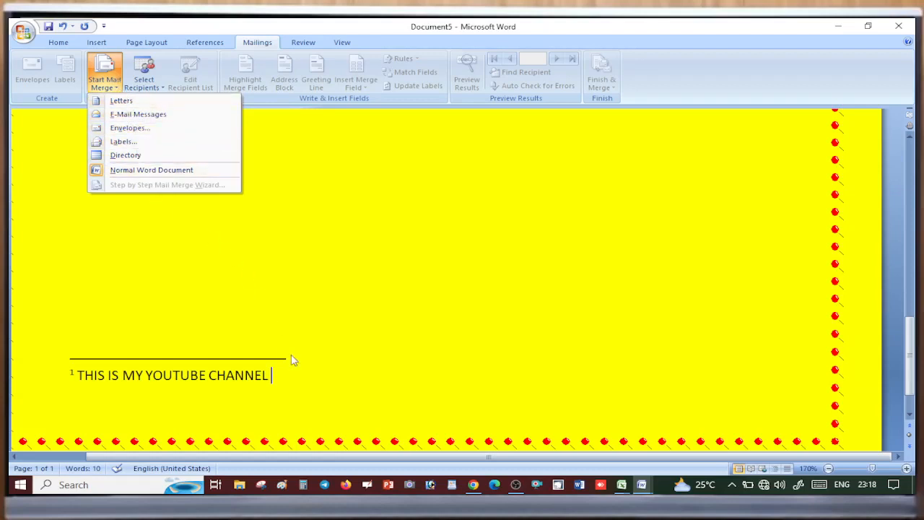
{"action": "left_click", "coordinate": [279, 377]}
{"action": "left_click_drag", "start_coordinate": [280, 378], "coordinate": [84, 356]}
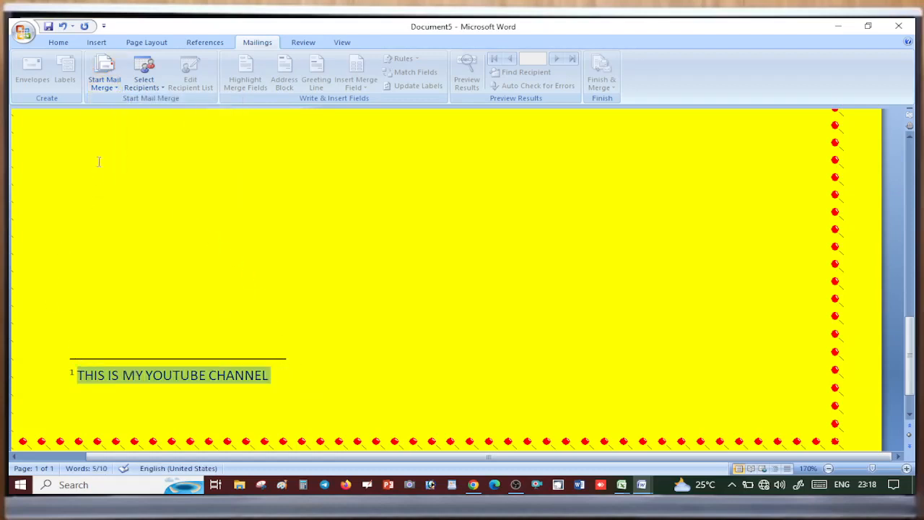
{"action": "left_click", "coordinate": [105, 83]}
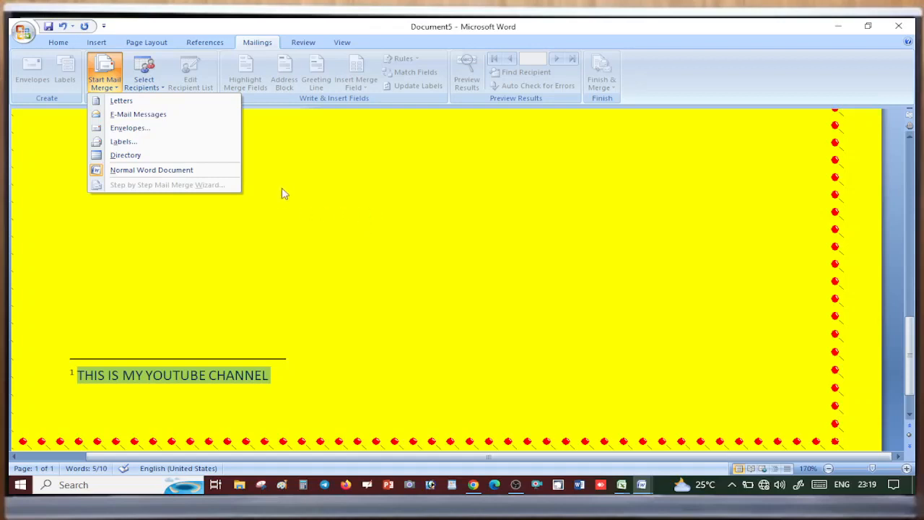
{"action": "left_click", "coordinate": [323, 140]}
{"action": "scroll", "coordinate": [223, 144], "scroll_direction": "up", "scroll_amount": 8}
{"action": "left_click", "coordinate": [223, 144]}
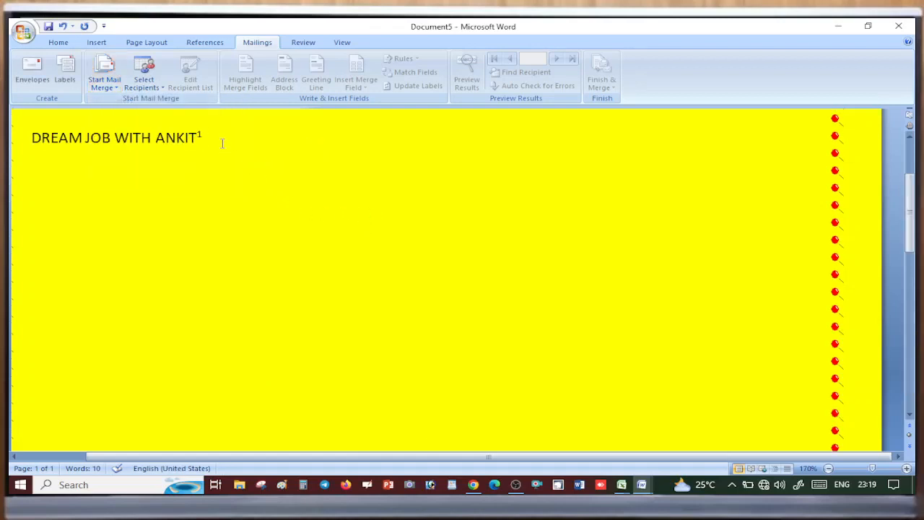
{"action": "scroll", "coordinate": [294, 351], "scroll_direction": "up", "scroll_amount": 3}
{"action": "scroll", "coordinate": [243, 255], "scroll_direction": "down", "scroll_amount": 3}
{"action": "scroll", "coordinate": [273, 262], "scroll_direction": "up", "scroll_amount": 3}
{"action": "scroll", "coordinate": [293, 282], "scroll_direction": "down", "scroll_amount": 3}
{"action": "scroll", "coordinate": [291, 281], "scroll_direction": "up", "scroll_amount": 3}
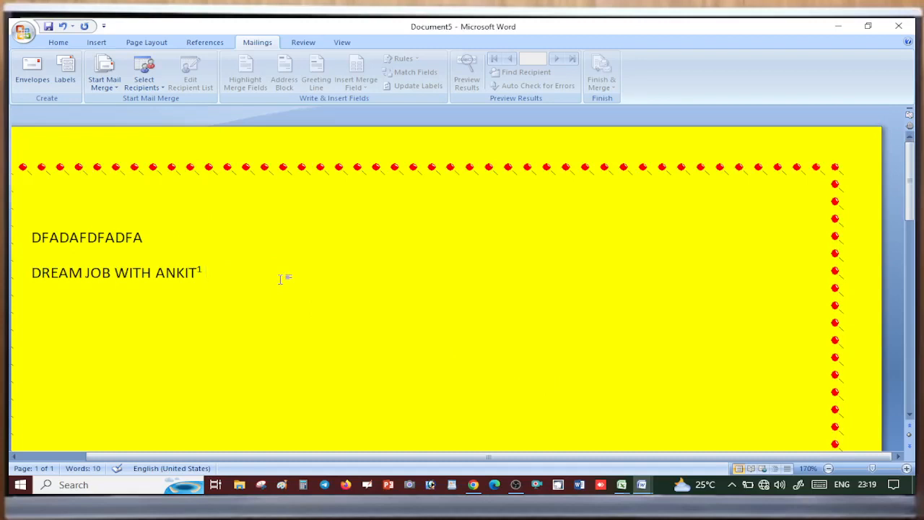
{"action": "scroll", "coordinate": [393, 355], "scroll_direction": "down", "scroll_amount": 3}
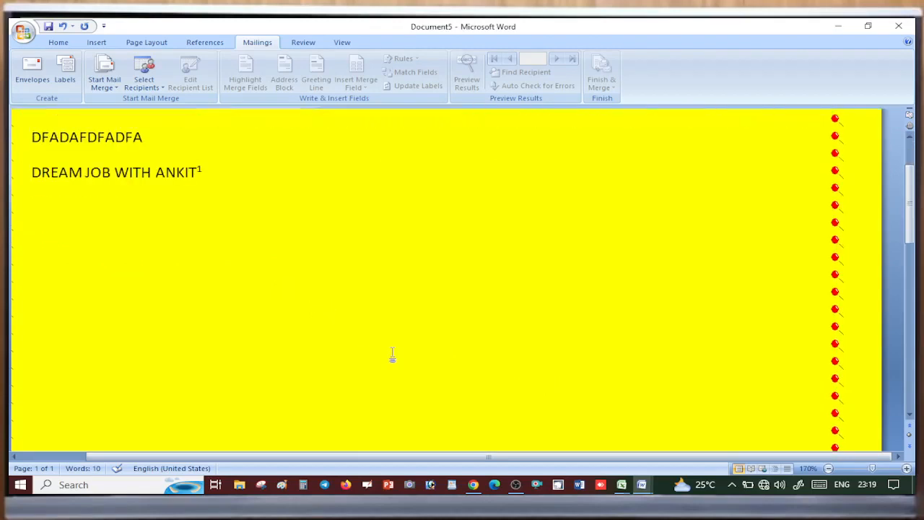
{"action": "scroll", "coordinate": [437, 365], "scroll_direction": "up", "scroll_amount": 3}
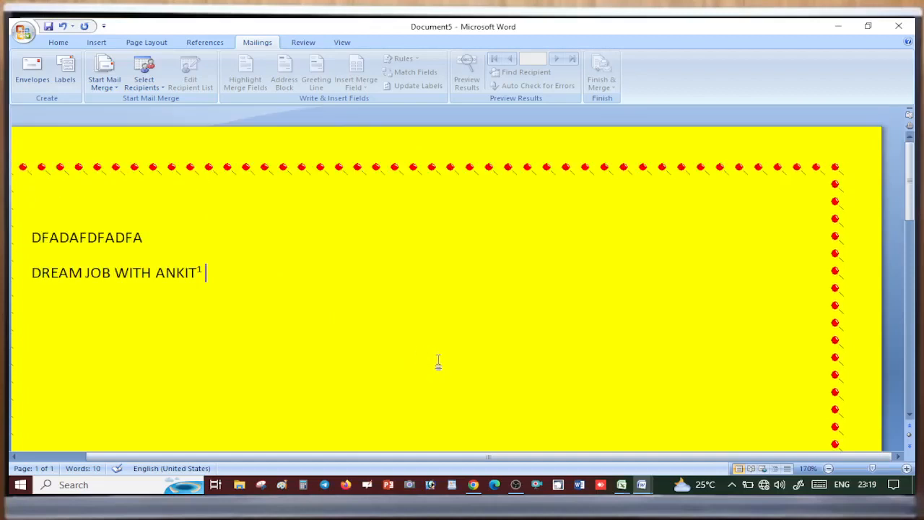
Step: View the Research pane among the proofing tools and close it again
{"action": "left_click", "coordinate": [303, 42]}
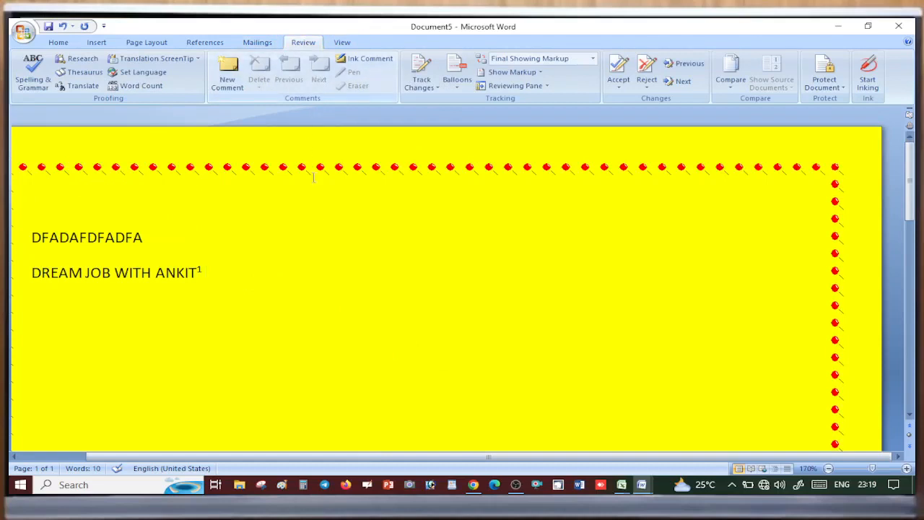
{"action": "left_click", "coordinate": [81, 59]}
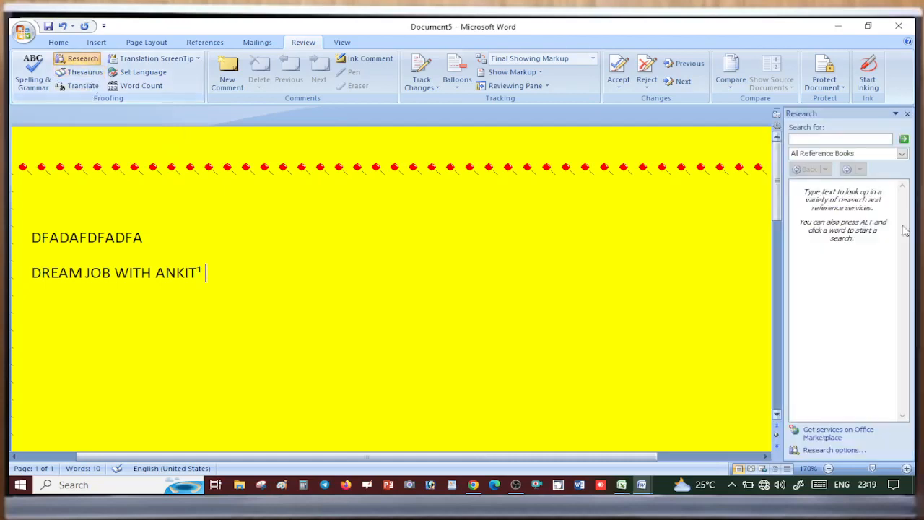
{"action": "left_click", "coordinate": [907, 113]}
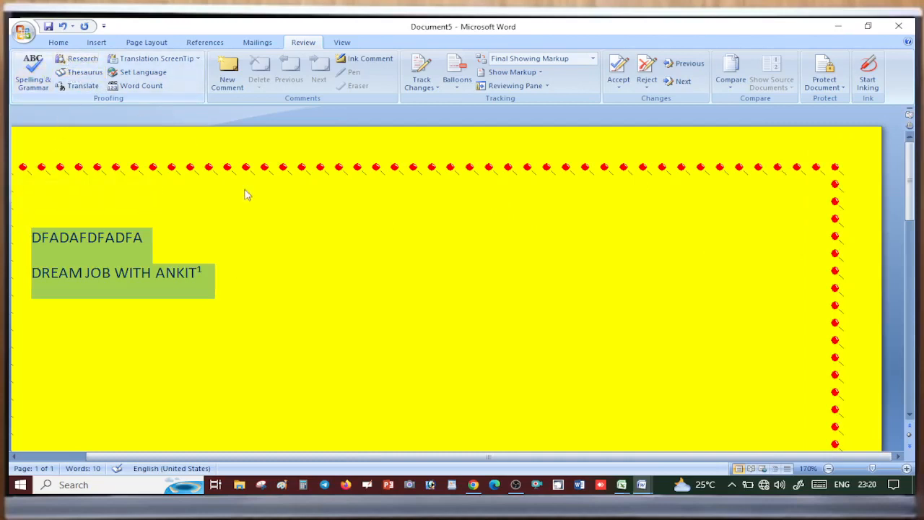
{"action": "left_click", "coordinate": [437, 327]}
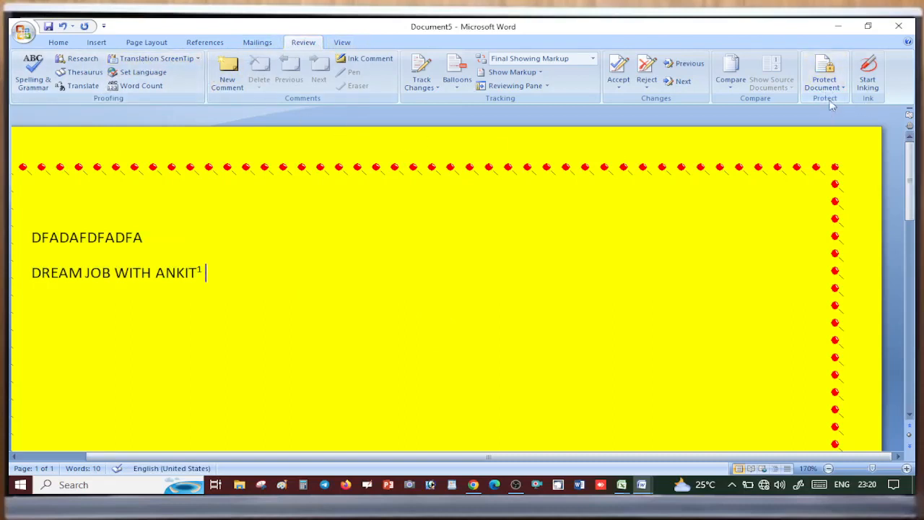
Step: Examine the Protect Document options for restricting formatting, editing and access without applying any
{"action": "left_click", "coordinate": [836, 86]}
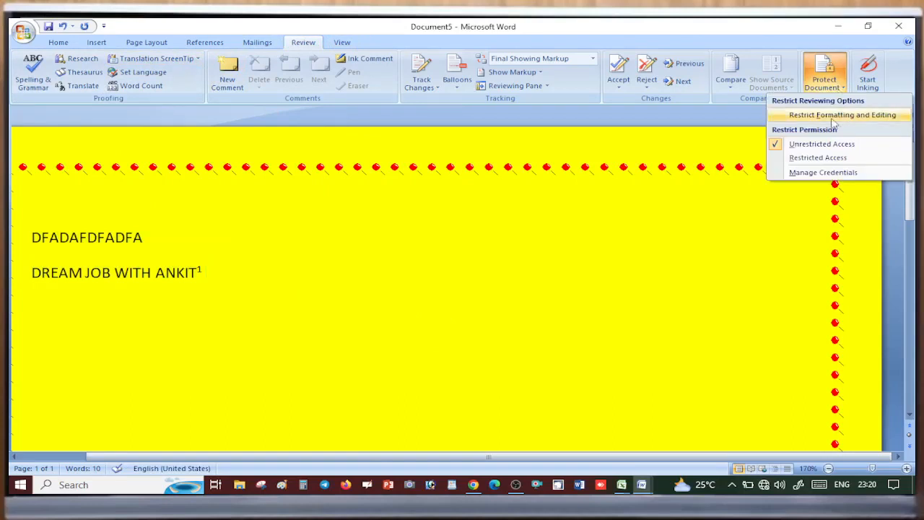
{"action": "left_click", "coordinate": [827, 84]}
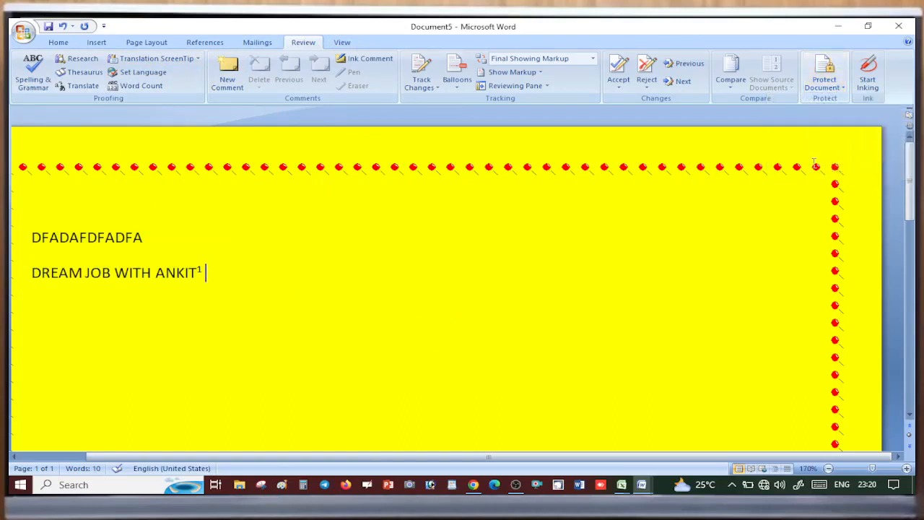
{"action": "left_click", "coordinate": [825, 82]}
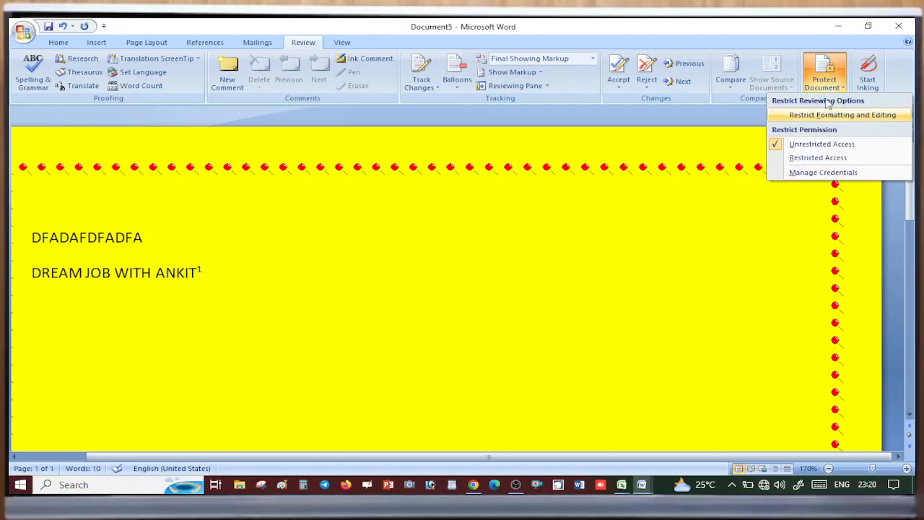
{"action": "left_click", "coordinate": [613, 327]}
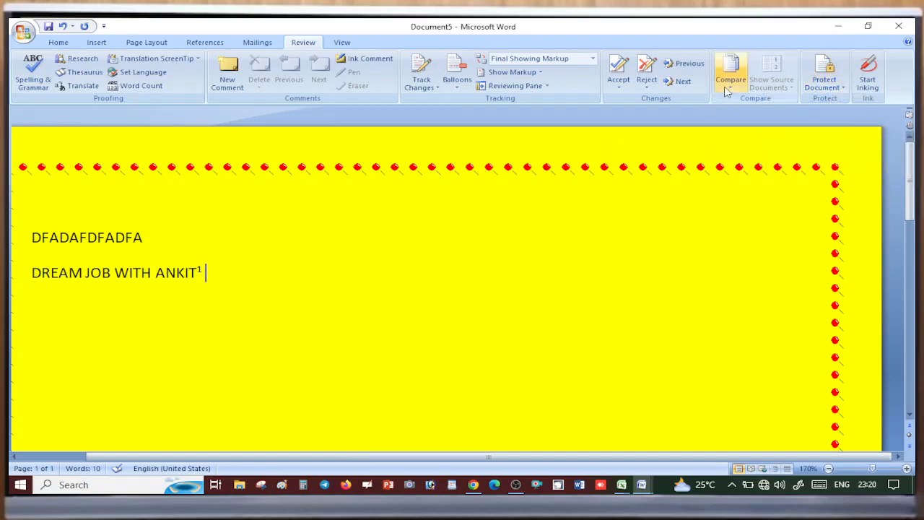
Step: Check the document's word count statistics and close them
{"action": "left_click", "coordinate": [131, 88]}
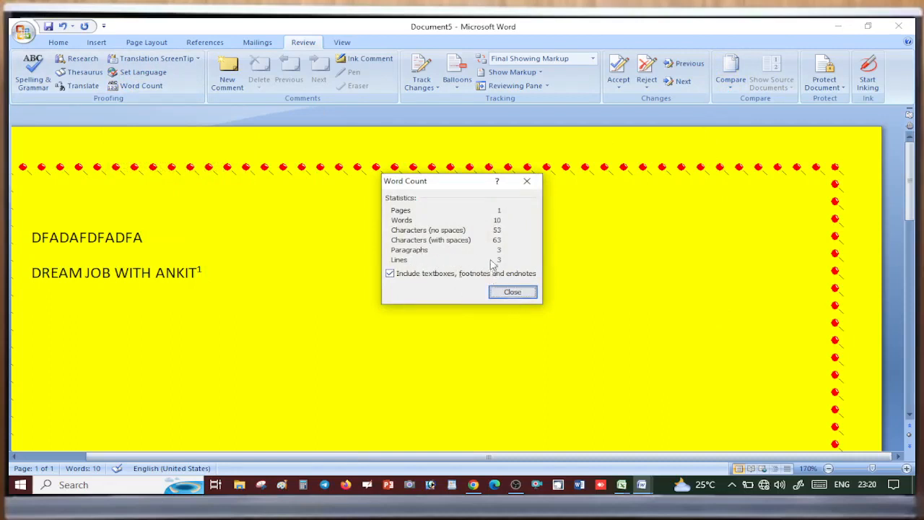
{"action": "left_click", "coordinate": [527, 182]}
Step: Switch the document from print layout to Full Screen Reading view
{"action": "left_click", "coordinate": [343, 42]}
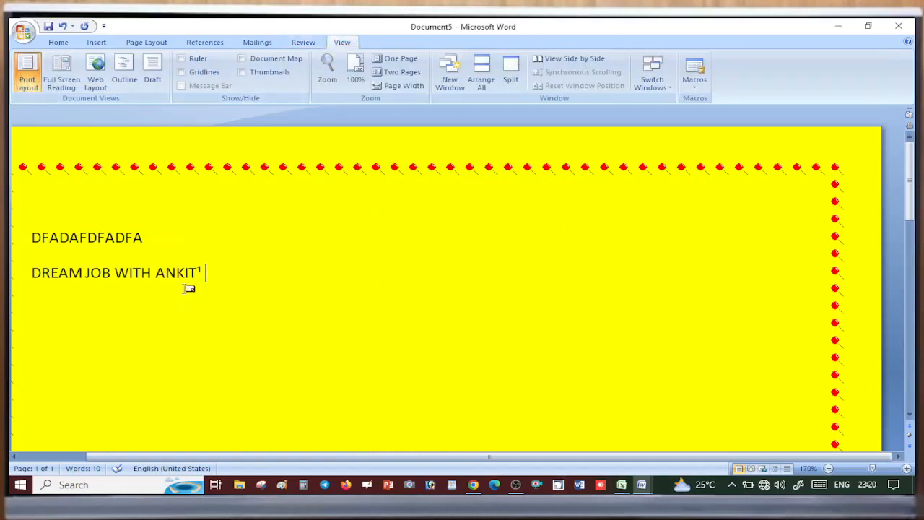
{"action": "scroll", "coordinate": [240, 292], "scroll_direction": "down", "scroll_amount": 3}
{"action": "scroll", "coordinate": [576, 351], "scroll_direction": "up", "scroll_amount": 3}
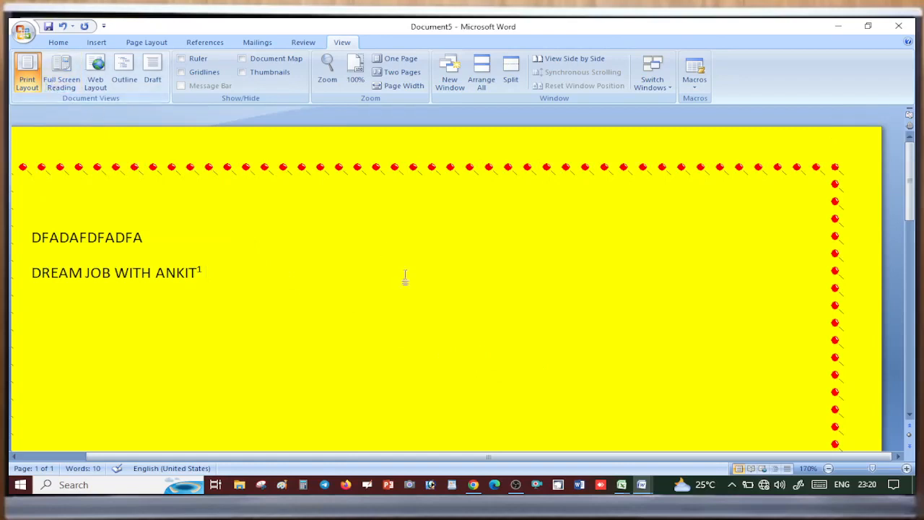
{"action": "left_click", "coordinate": [61, 76]}
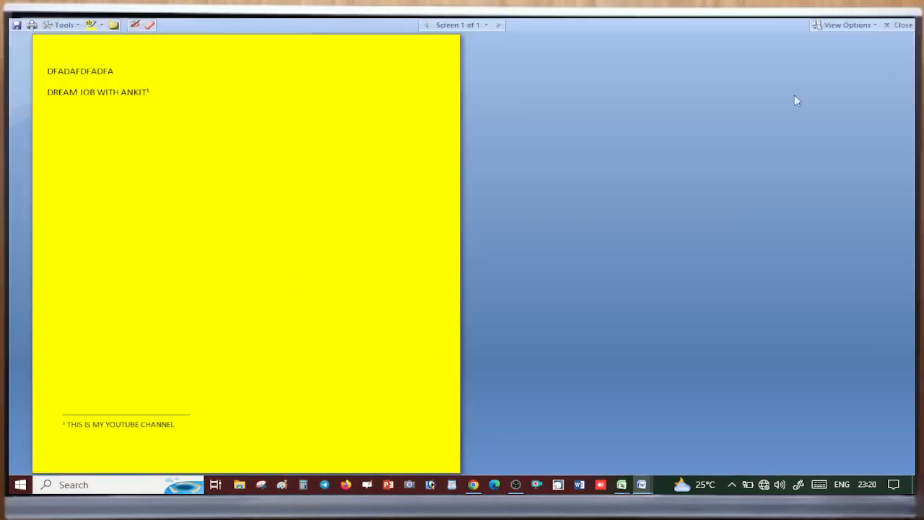
Step: Compare how the document looks in Web Layout, Draft and Full Screen Reading views, ending in Print Layout
{"action": "left_click", "coordinate": [903, 25]}
{"action": "left_click", "coordinate": [96, 80]}
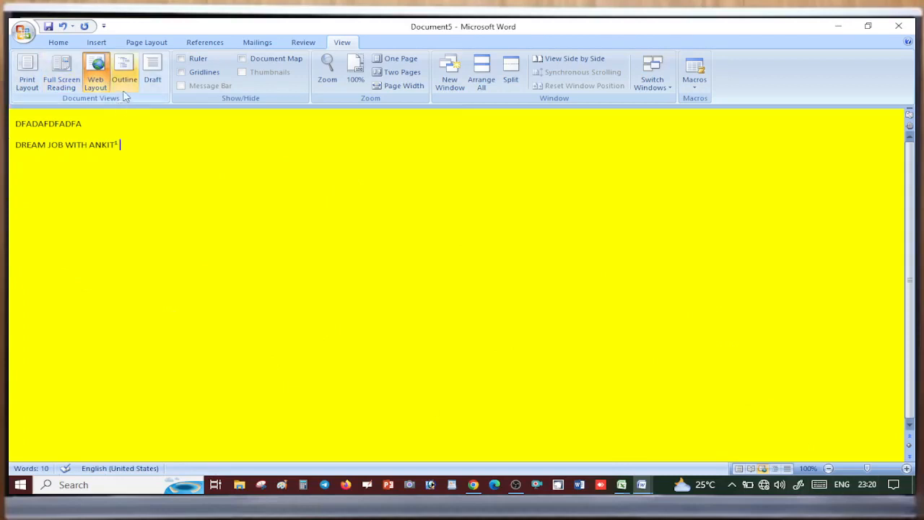
{"action": "left_click", "coordinate": [61, 83]}
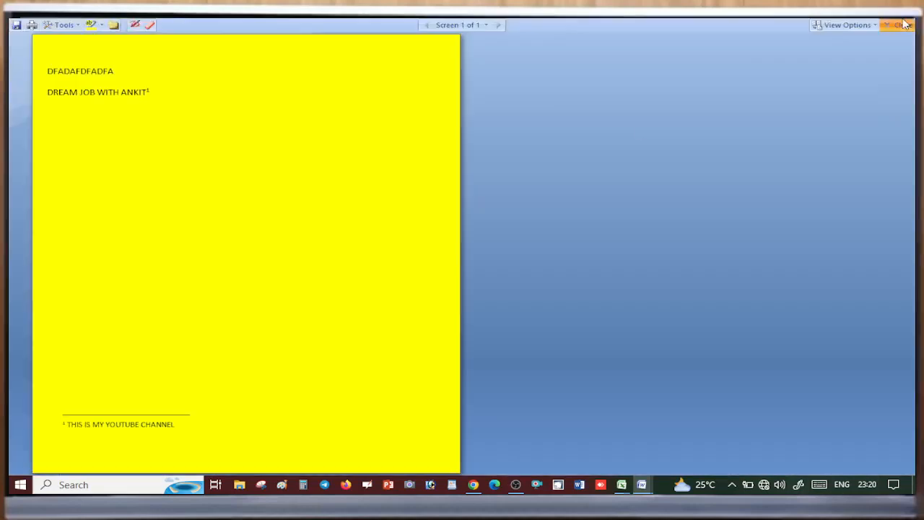
{"action": "left_click", "coordinate": [907, 23]}
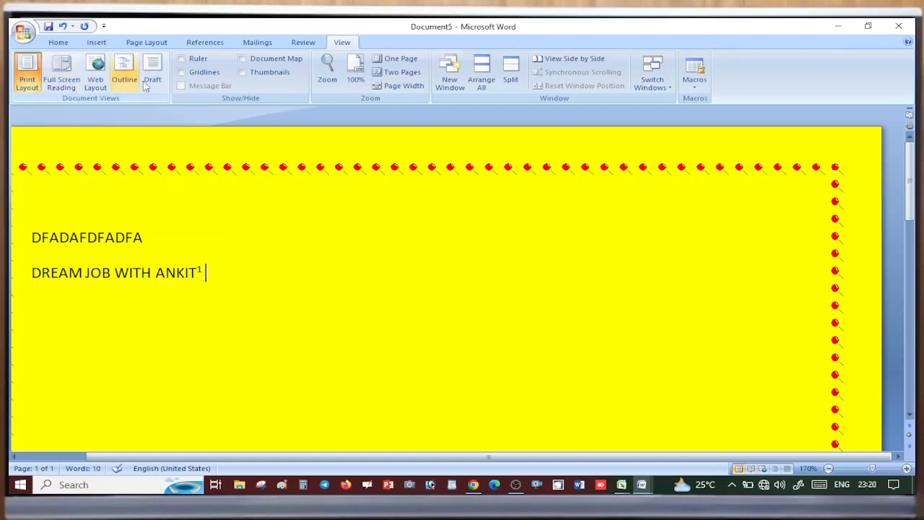
{"action": "left_click", "coordinate": [152, 79]}
{"action": "left_click", "coordinate": [96, 79]}
{"action": "left_click", "coordinate": [61, 80]}
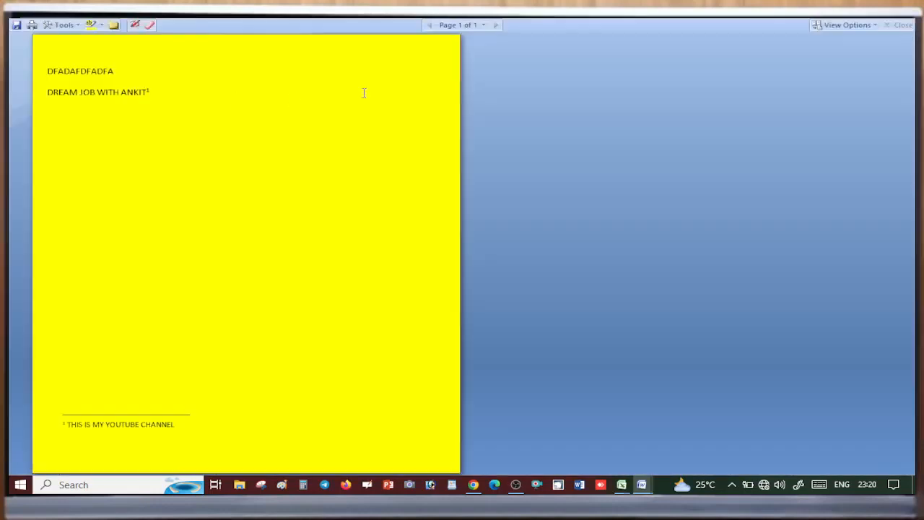
{"action": "left_click", "coordinate": [902, 24]}
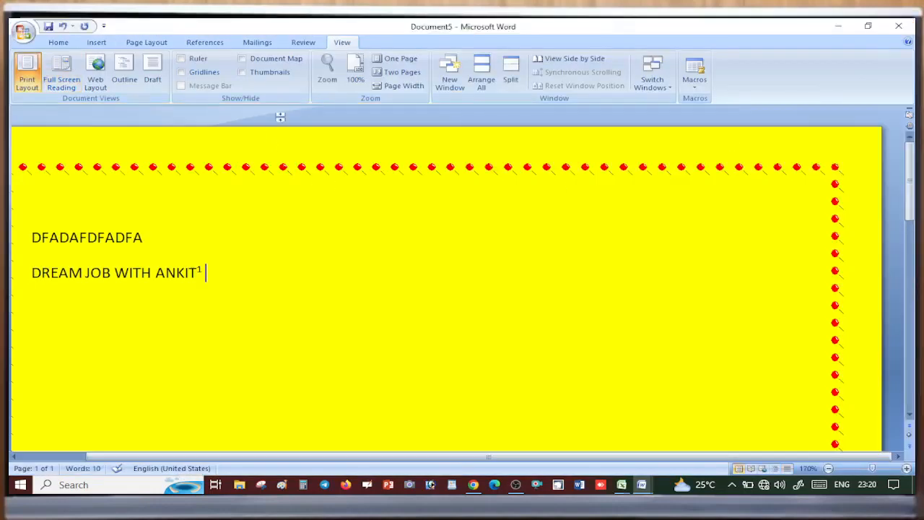
Step: Zoom the document to 200% and return it to 100%
{"action": "left_click", "coordinate": [327, 72]}
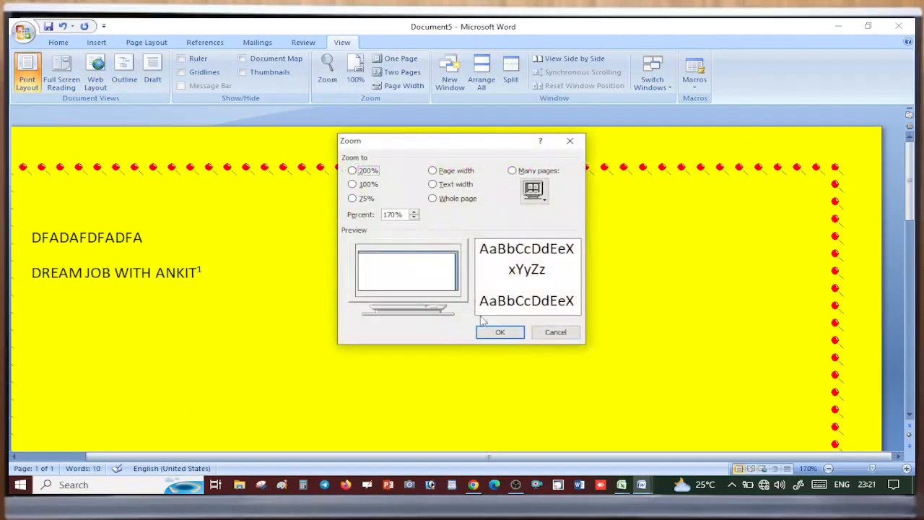
{"action": "left_click", "coordinate": [352, 171]}
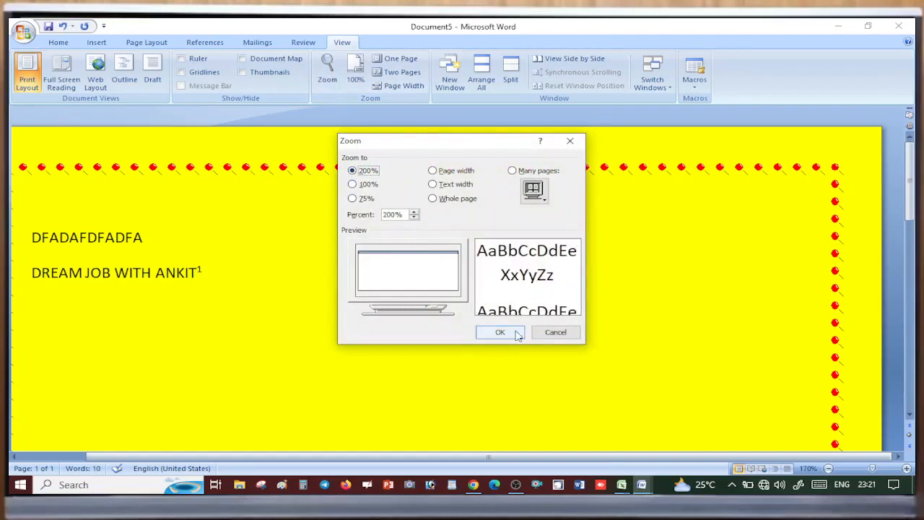
{"action": "left_click", "coordinate": [514, 333]}
{"action": "left_click", "coordinate": [357, 80]}
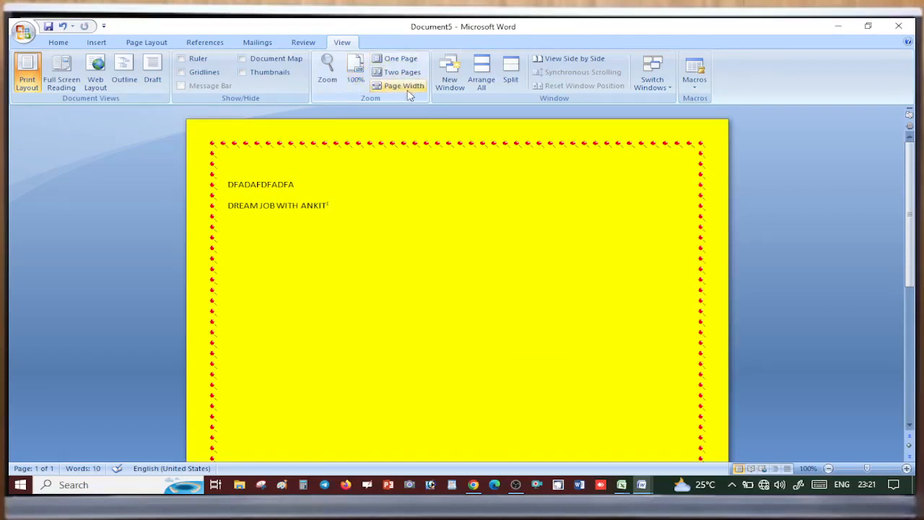
Step: View the available macro commands without viewing or recording a macro
{"action": "left_click", "coordinate": [686, 85]}
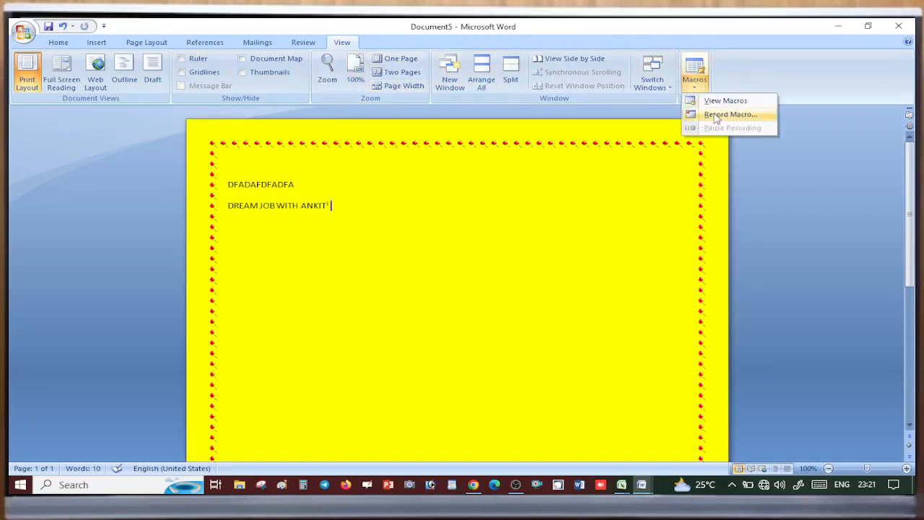
{"action": "left_click", "coordinate": [756, 67]}
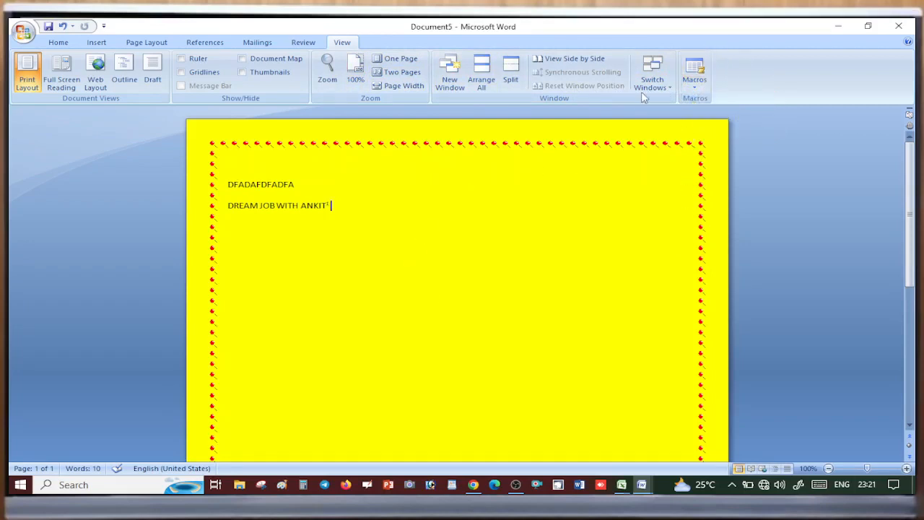
{"action": "left_click", "coordinate": [303, 42]}
{"action": "left_click", "coordinate": [205, 42]}
{"action": "left_click", "coordinate": [109, 45]}
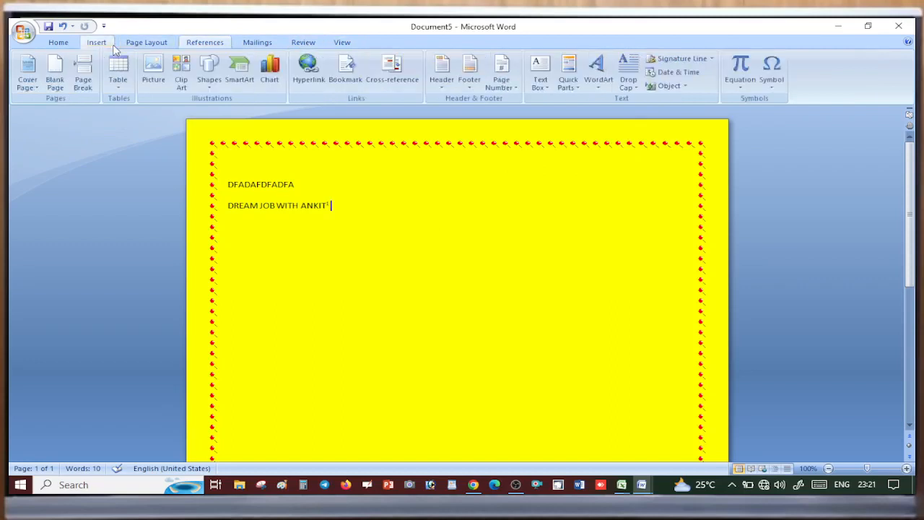
{"action": "left_click", "coordinate": [59, 43]}
{"action": "scroll", "coordinate": [407, 215], "scroll_direction": "down", "scroll_amount": 5}
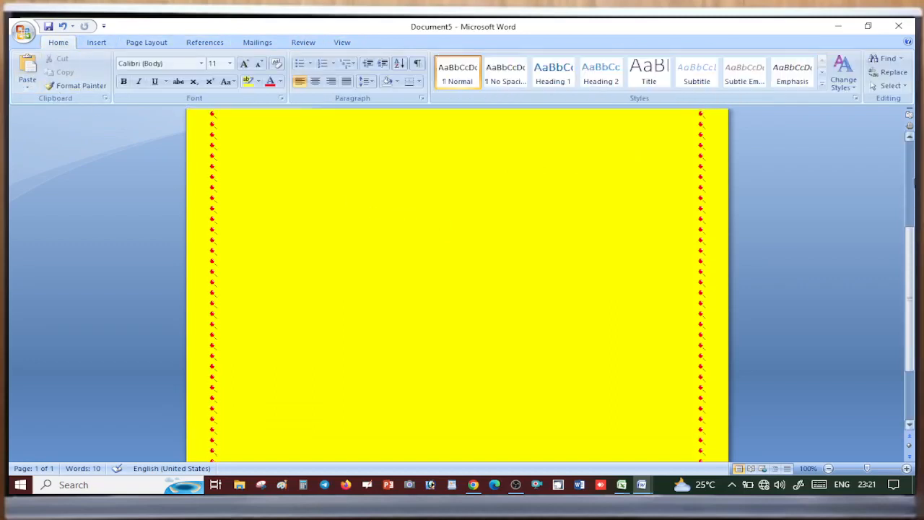
{"action": "scroll", "coordinate": [491, 332], "scroll_direction": "up", "scroll_amount": 5}
Step: Close Document5, B.ED PAPER 2 and Document4 without saving their changes
{"action": "key", "text": "alt+F4"}
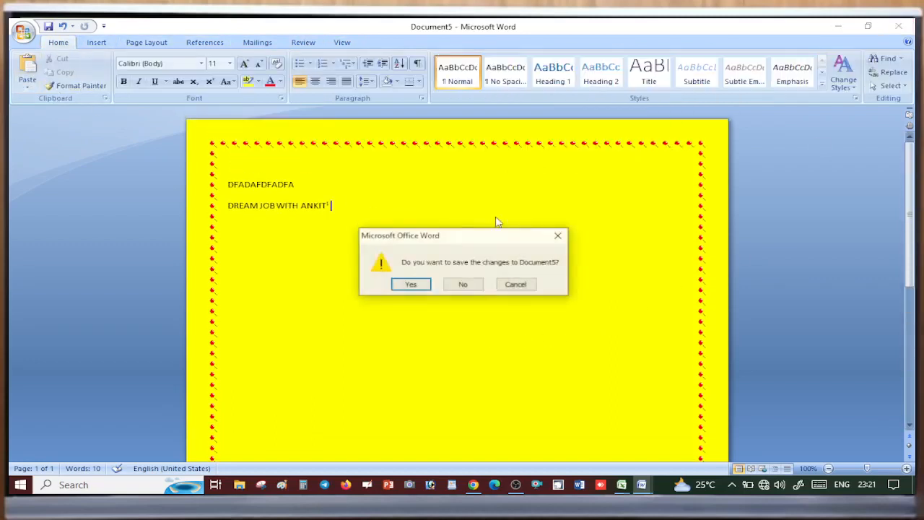
{"action": "left_click", "coordinate": [463, 284]}
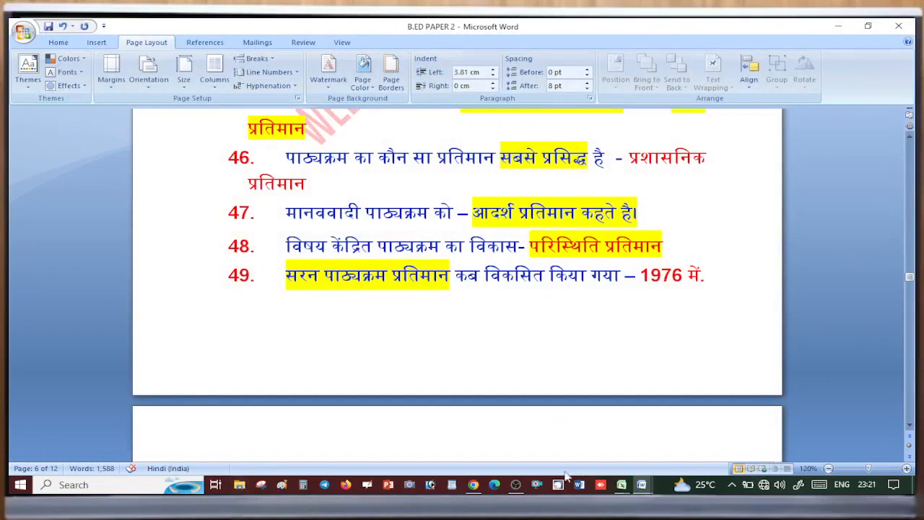
{"action": "scroll", "coordinate": [382, 319], "scroll_direction": "up", "scroll_amount": 15}
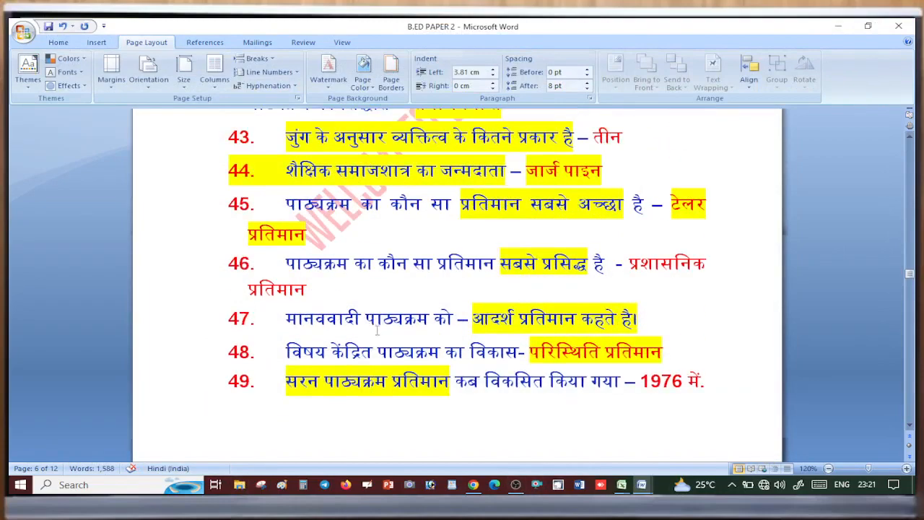
{"action": "scroll", "coordinate": [369, 337], "scroll_direction": "up", "scroll_amount": 4}
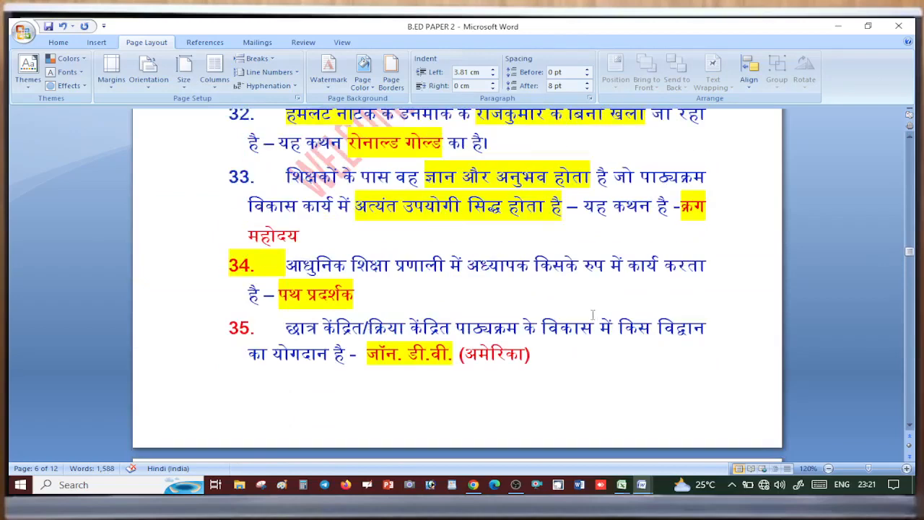
{"action": "key", "text": "alt+F4"}
{"action": "left_click", "coordinate": [466, 286]}
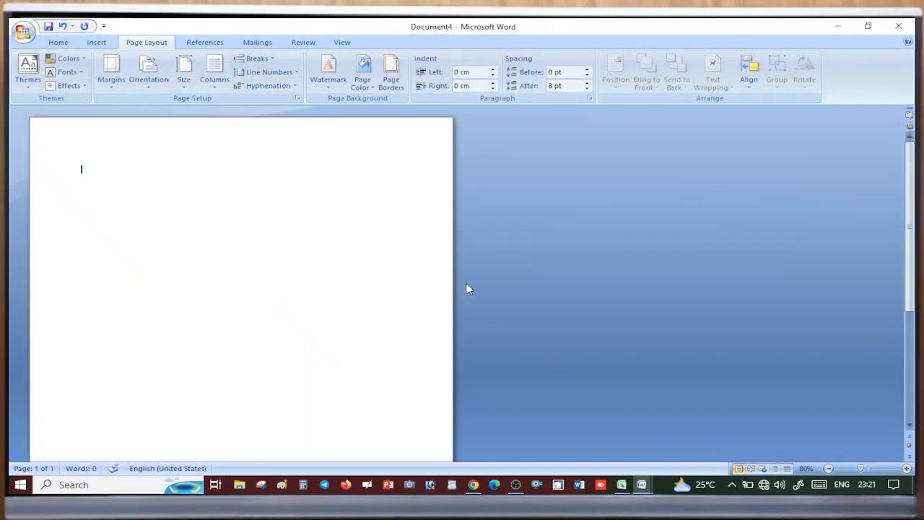
{"action": "key", "text": "alt+F4"}
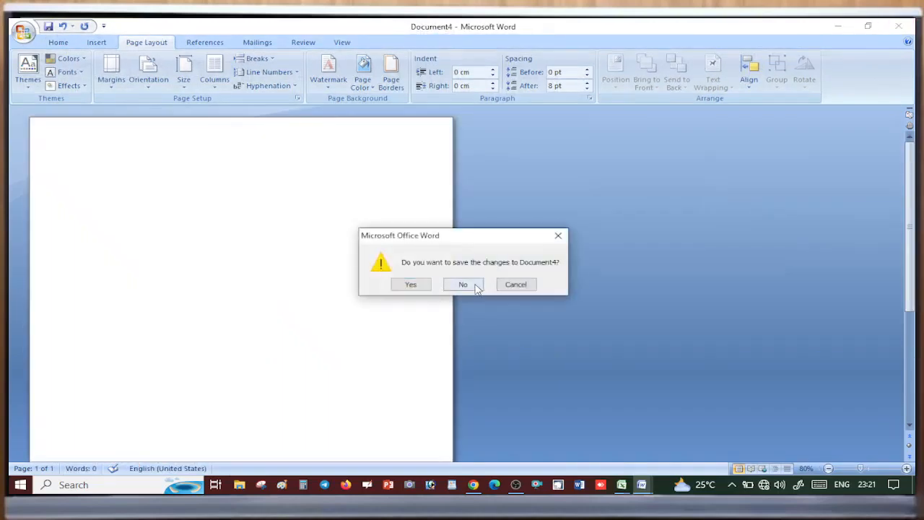
{"action": "left_click", "coordinate": [475, 286]}
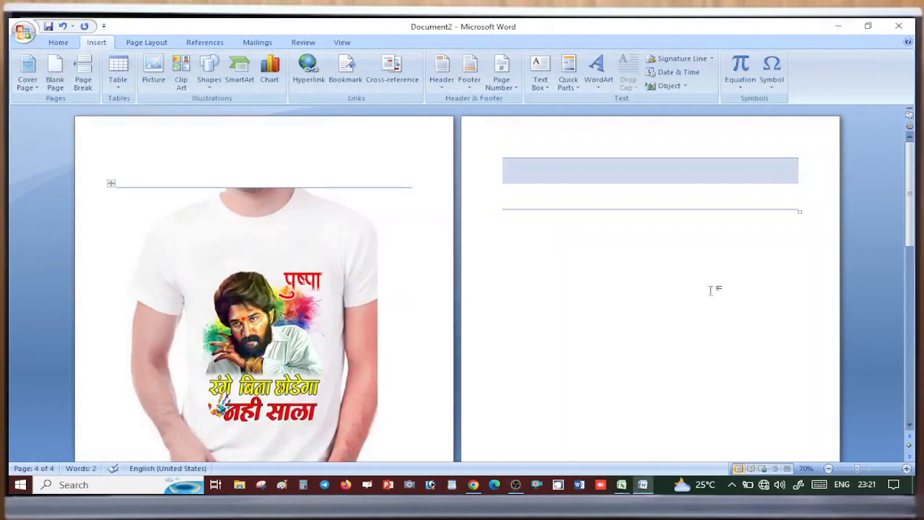
{"action": "scroll", "coordinate": [635, 276], "scroll_direction": "down", "scroll_amount": 1}
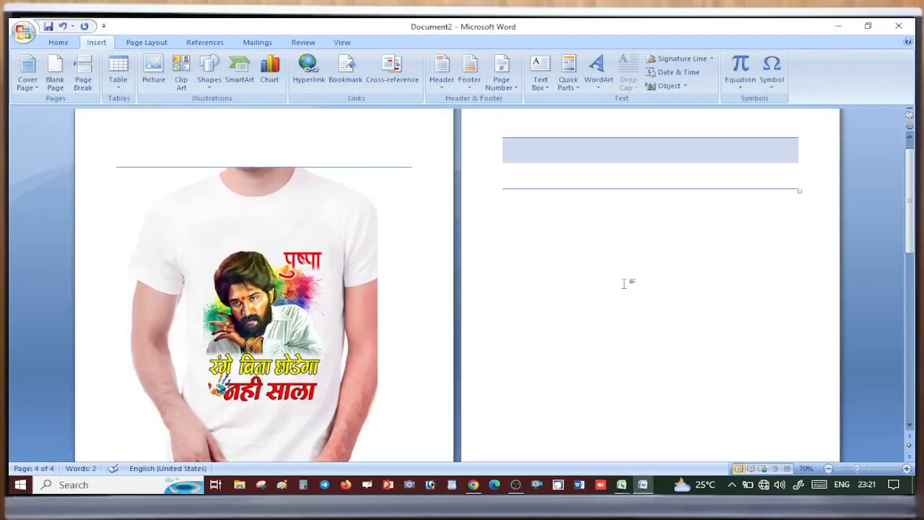